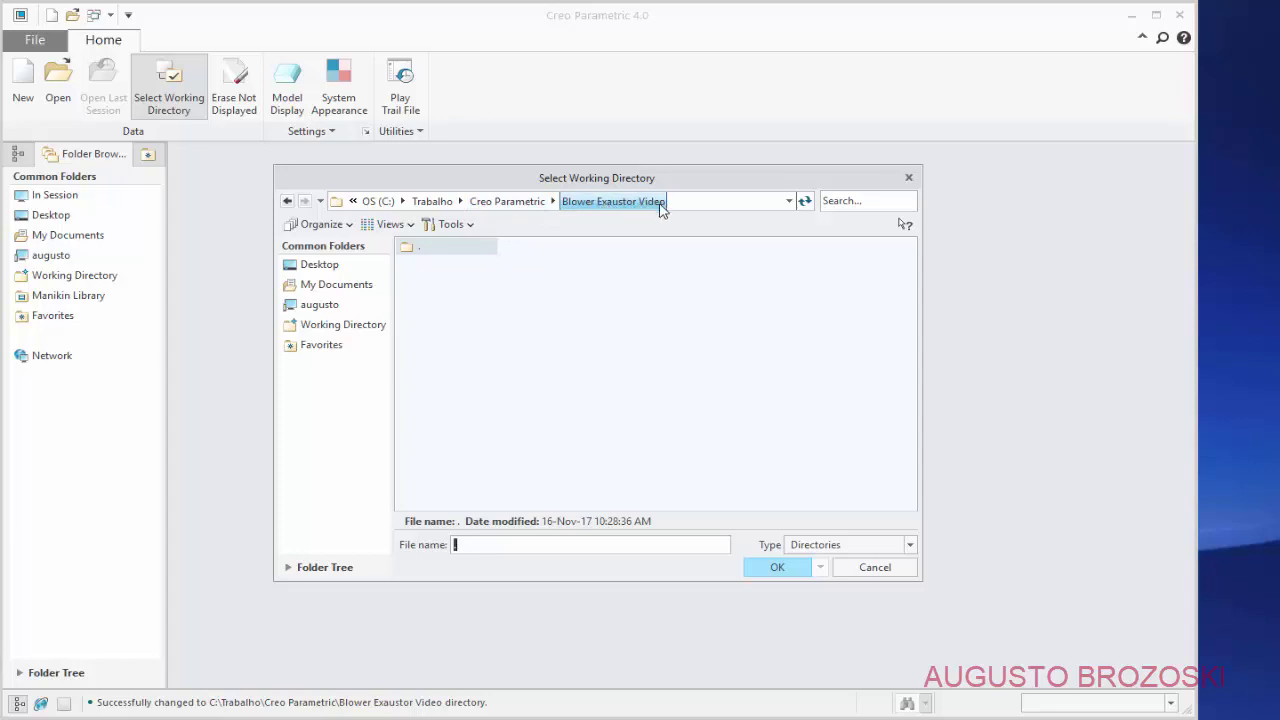
- Set the Blower Exaustor Video folder as the working directory
left_click(561, 351)
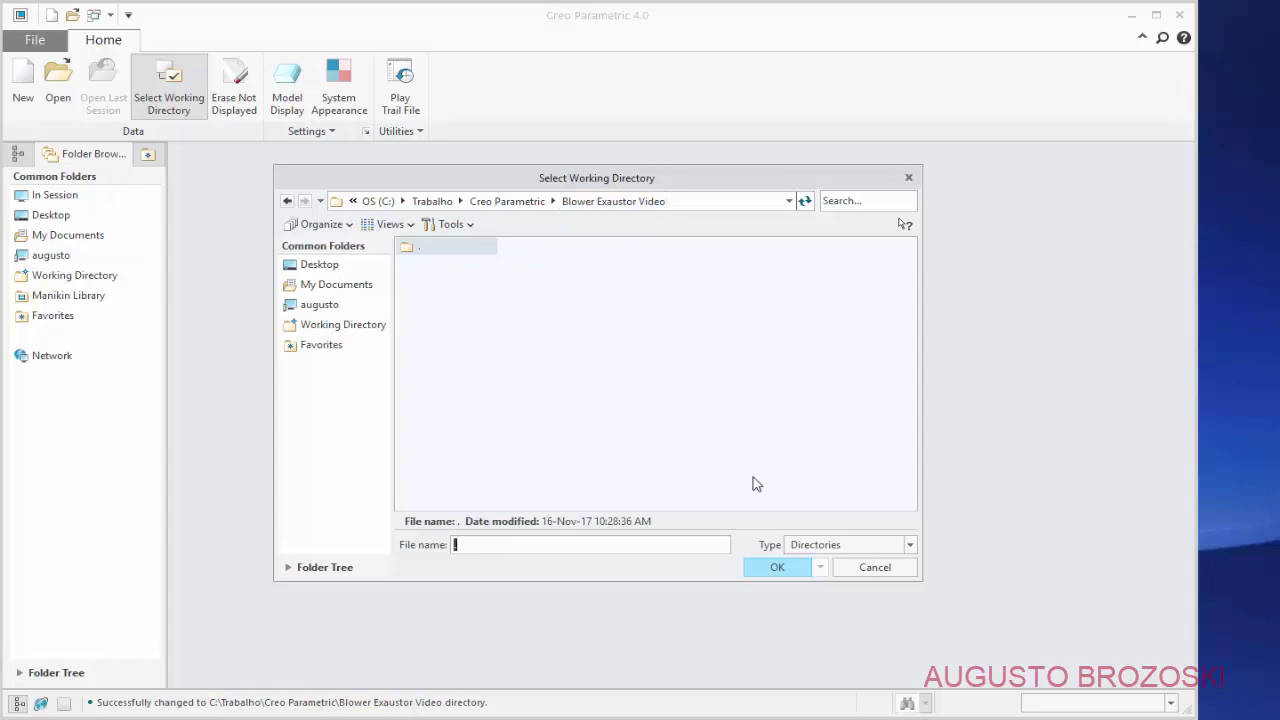
left_click(783, 568)
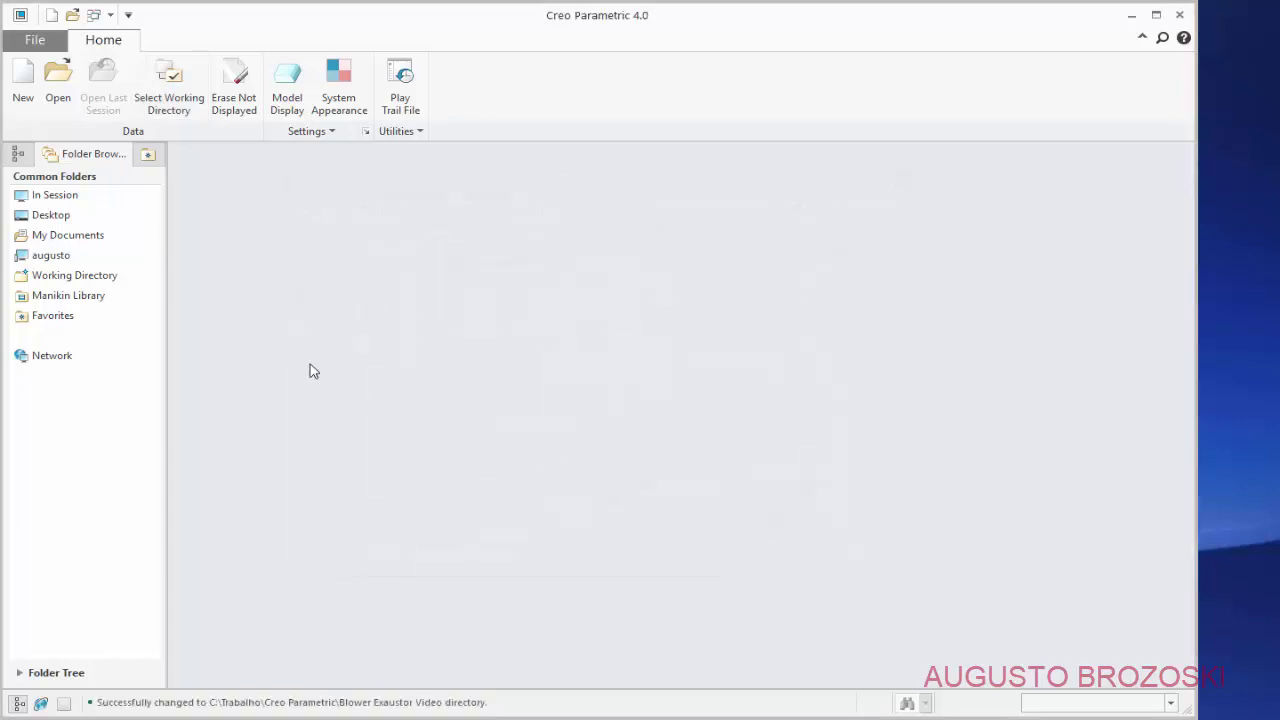
- Create a new solid part named Garra_do_Acoplamento from the mmns_part_solid template
left_click(15, 82)
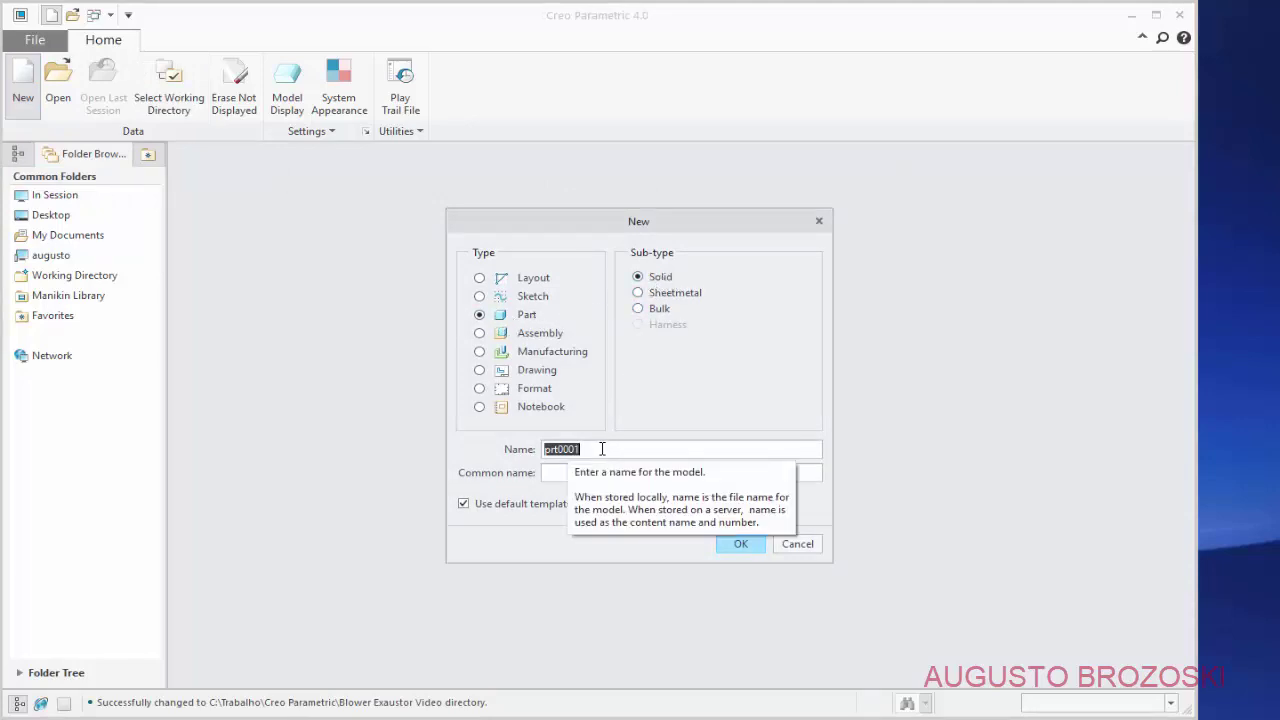
type("Garra_do_Acoplamento")
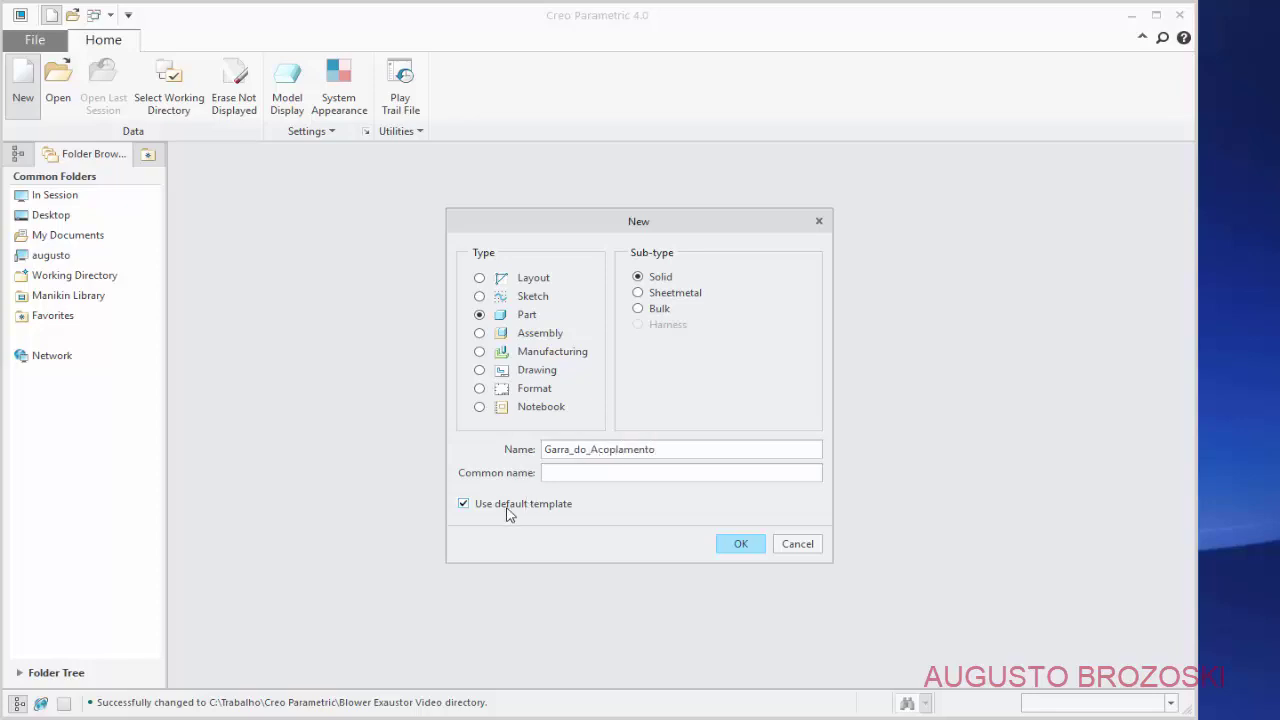
left_click(741, 545)
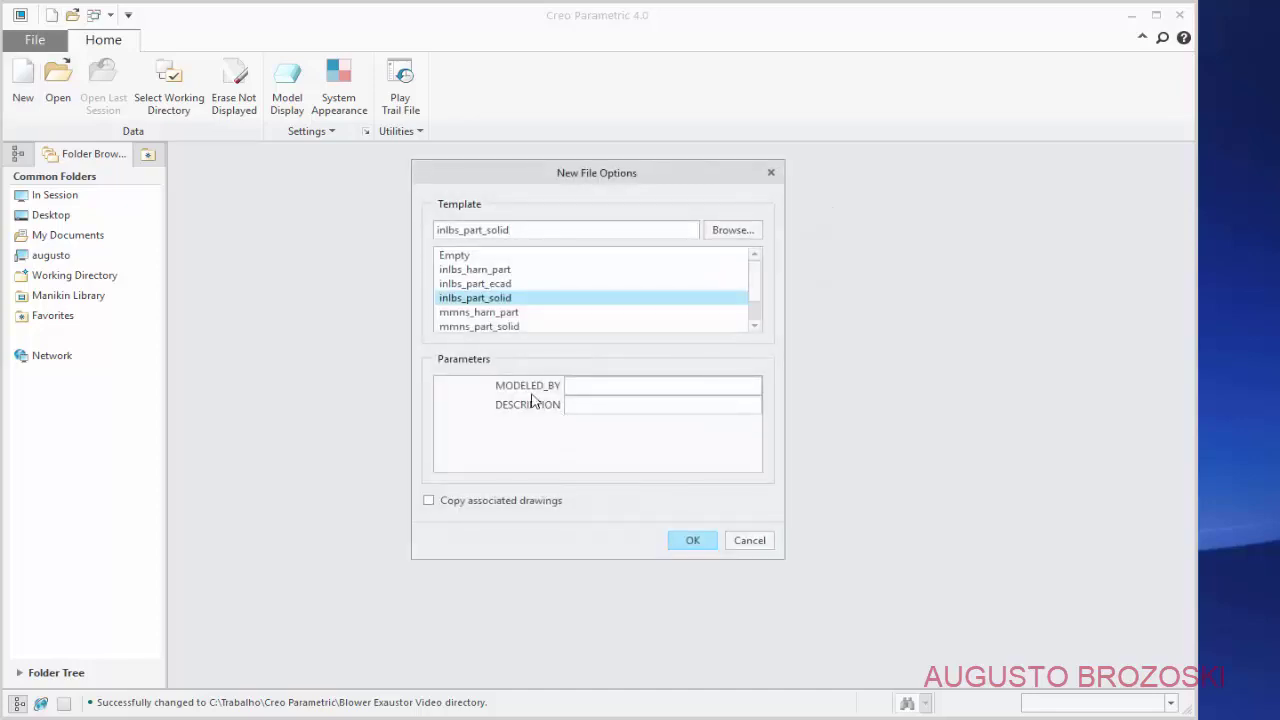
left_click(480, 327)
left_click(690, 539)
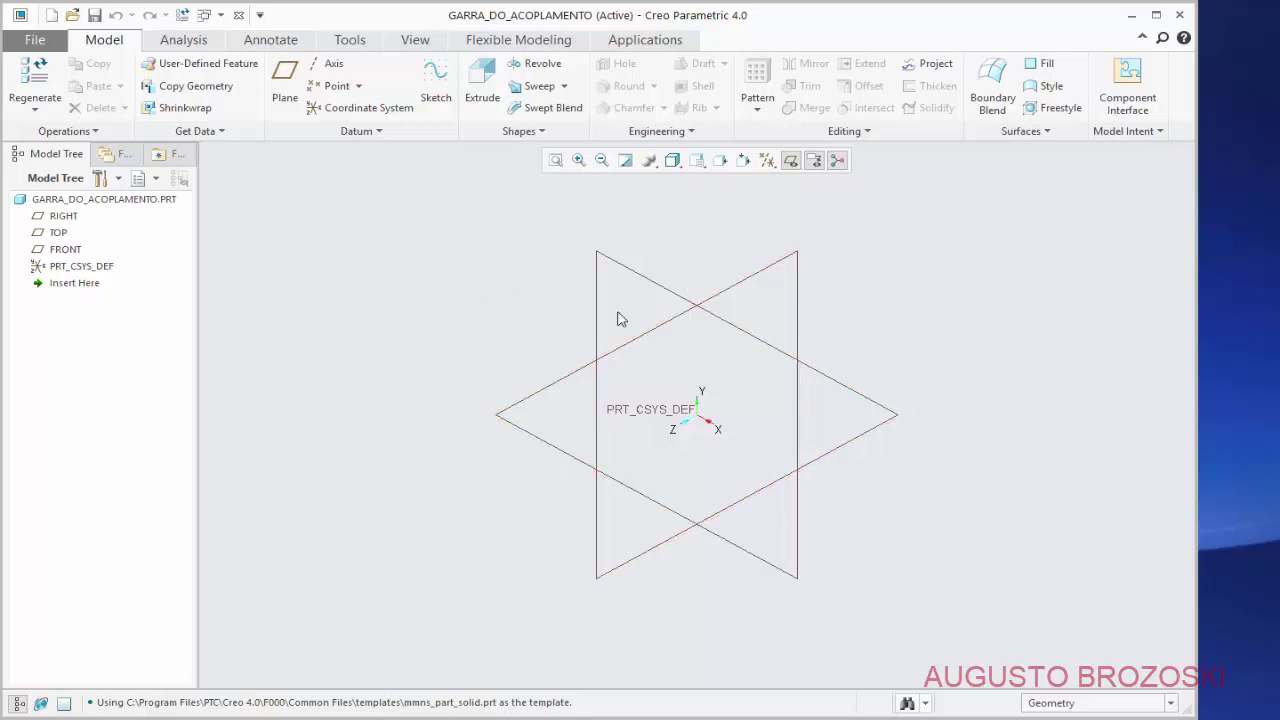
- Start a sketch on the FRONT datum plane, using the RIGHT plane as the right-facing orientation reference
left_click(436, 82)
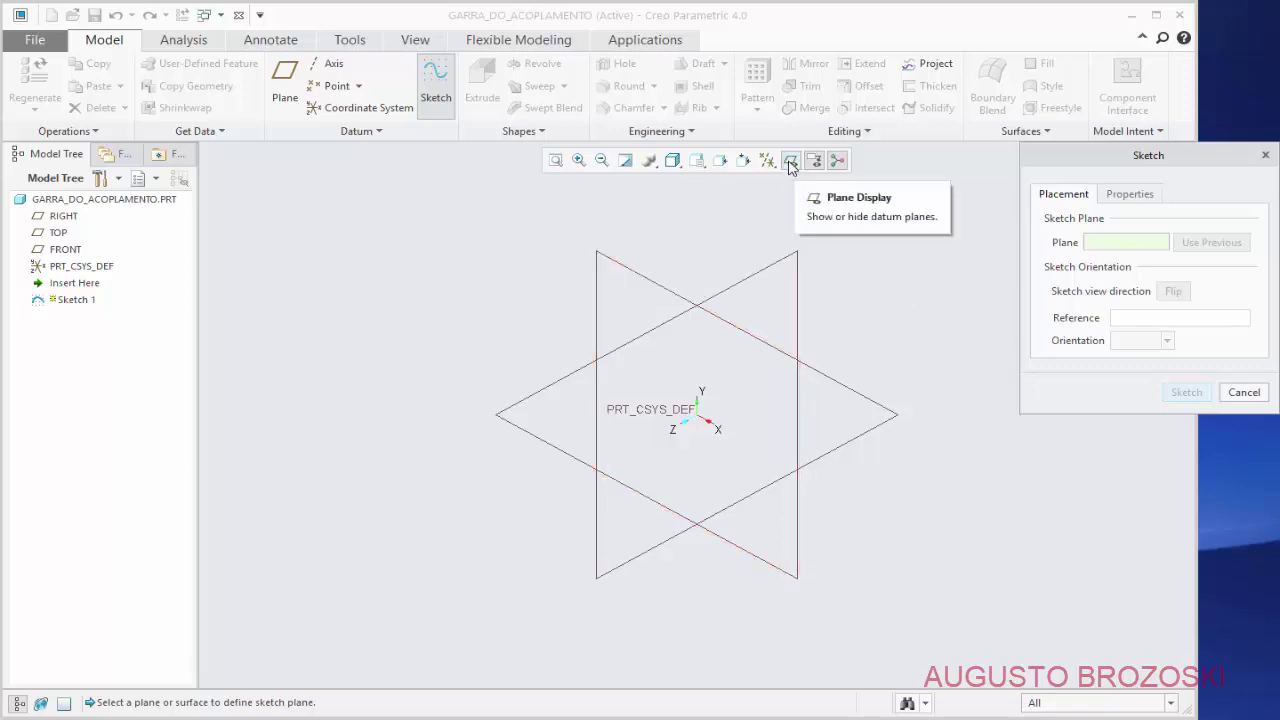
left_click(621, 268)
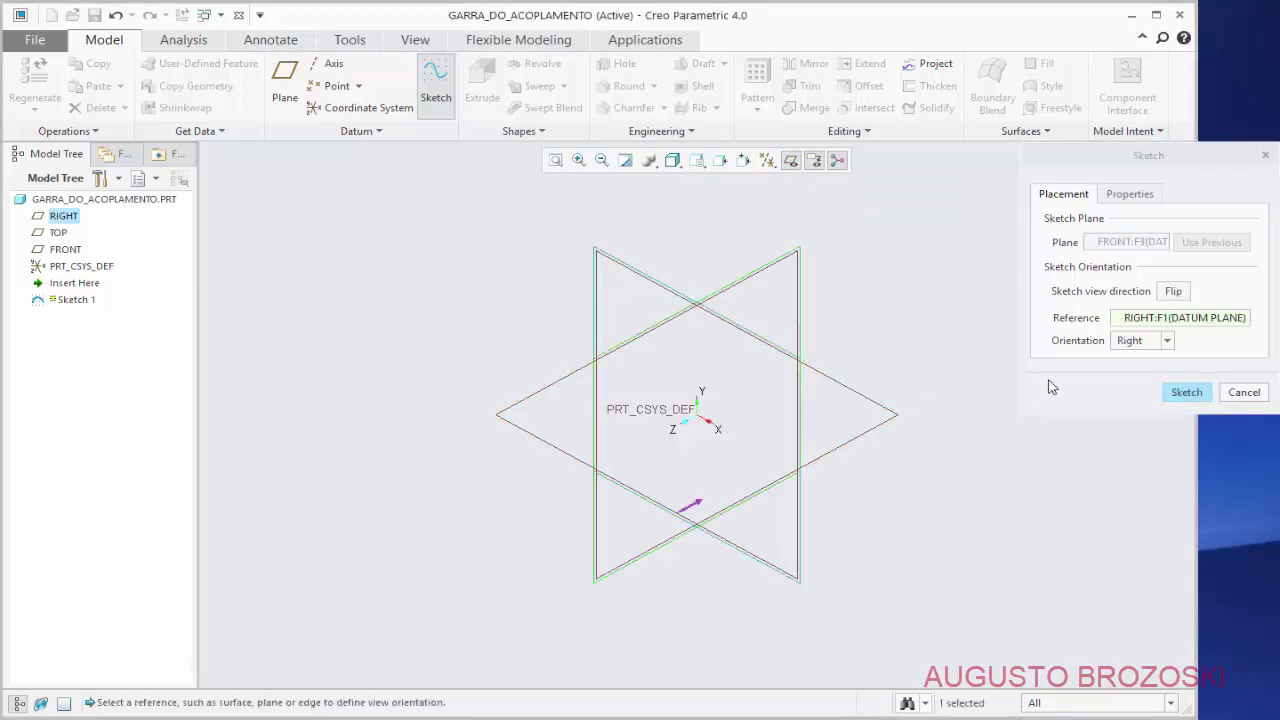
left_click(1184, 393)
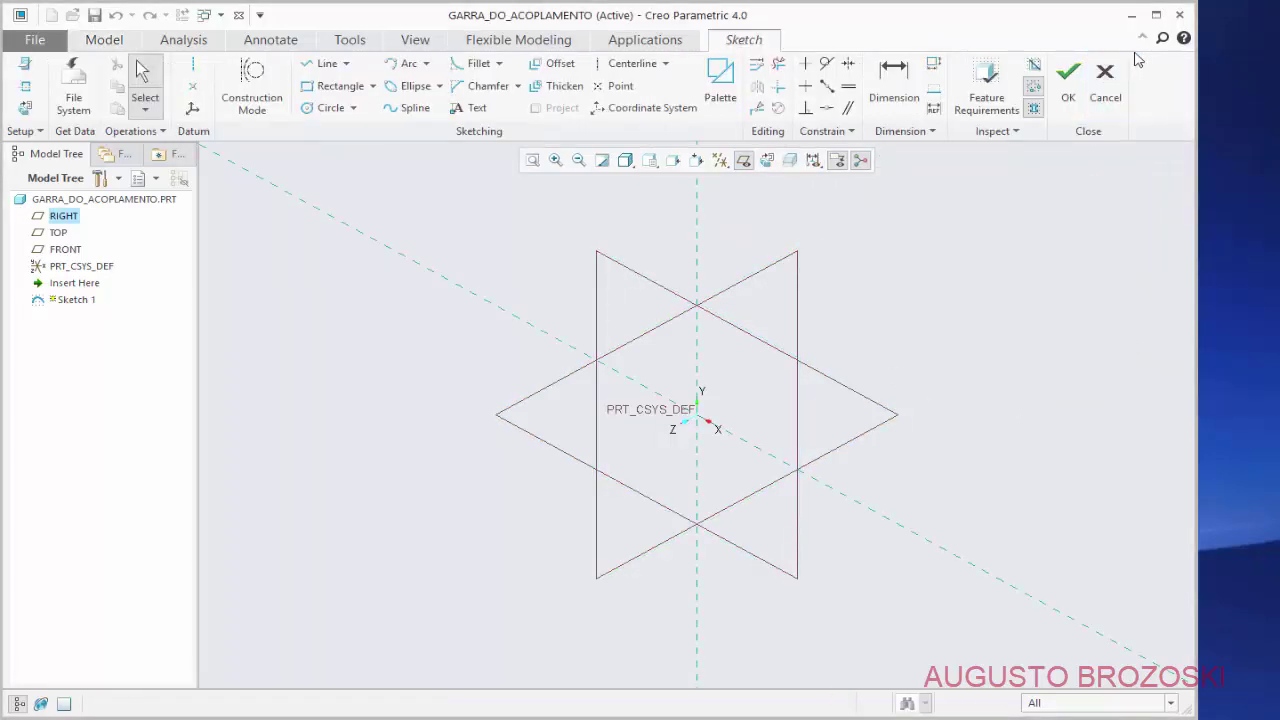
- Maximize the window, orient the sketching plane parallel to the screen, and hide the datum planes
left_click(1156, 17)
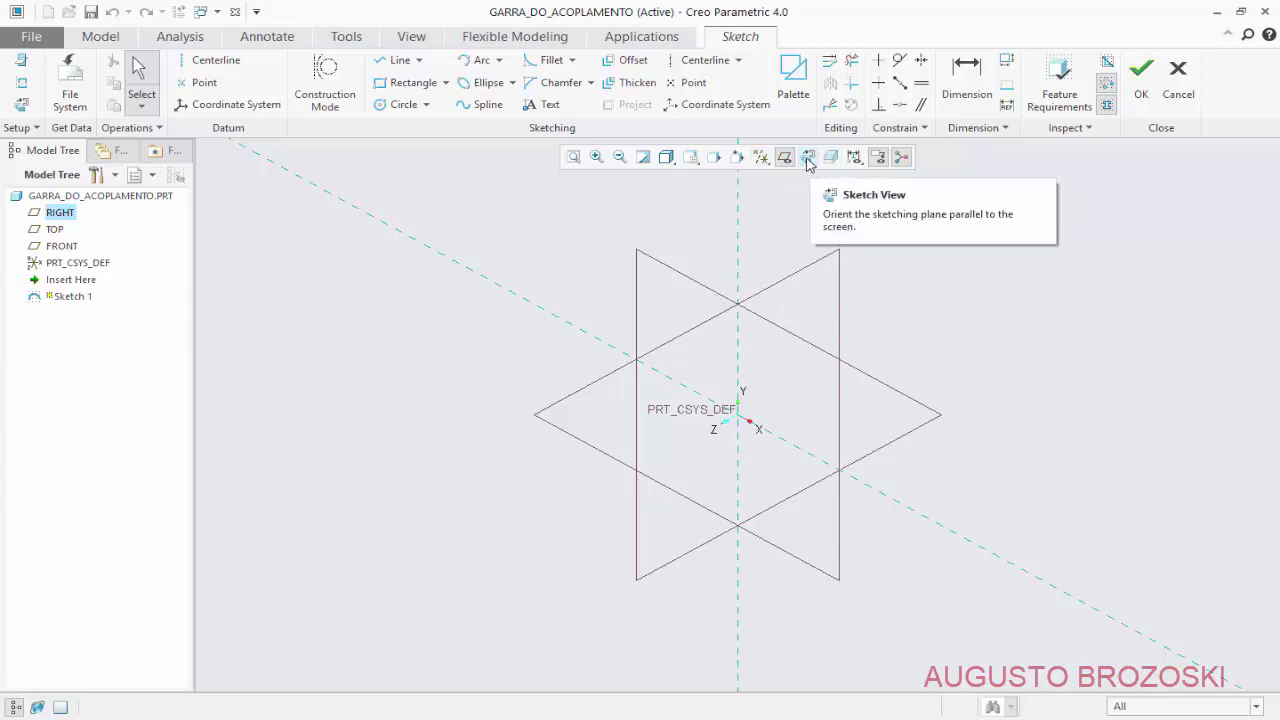
right_click(808, 163)
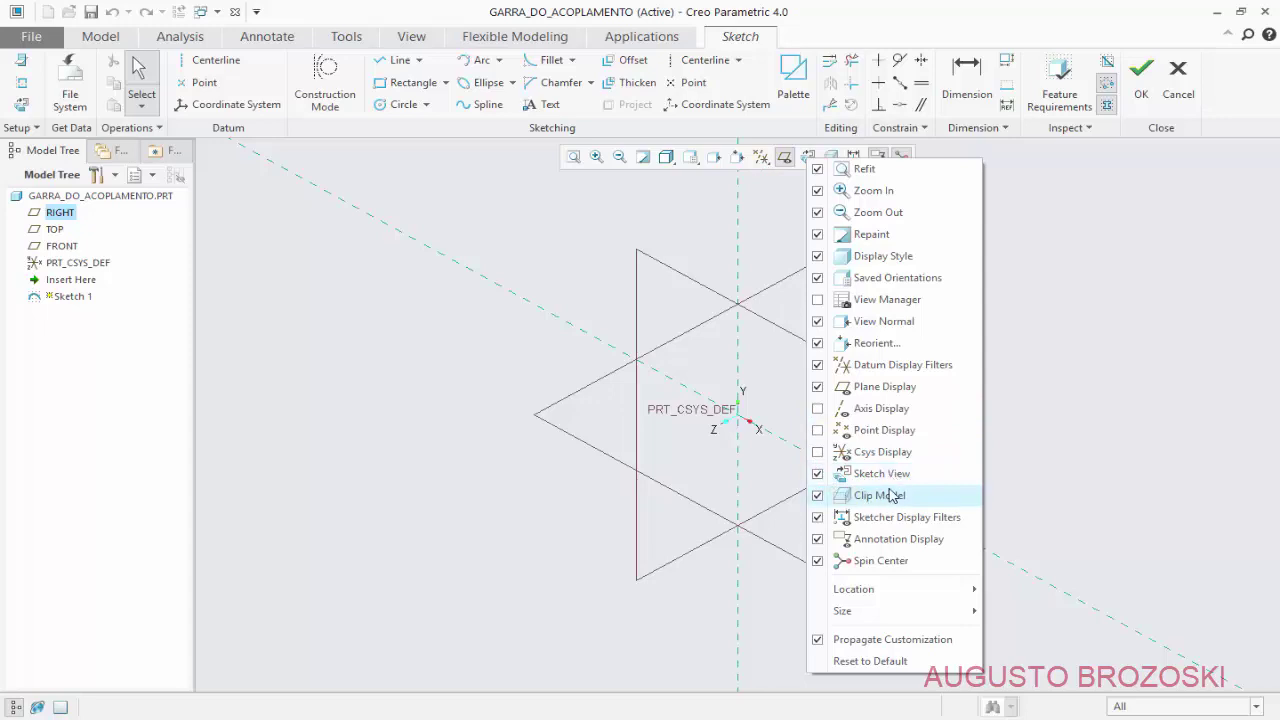
left_click(697, 231)
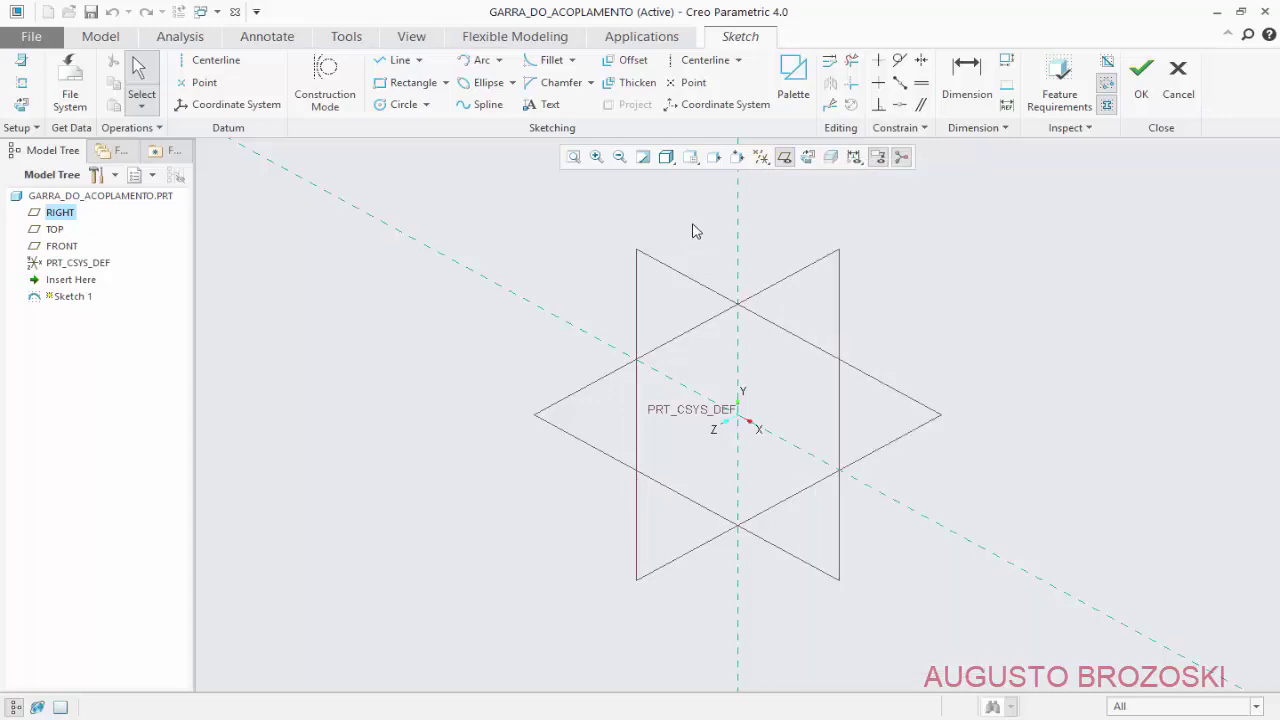
left_click(807, 159)
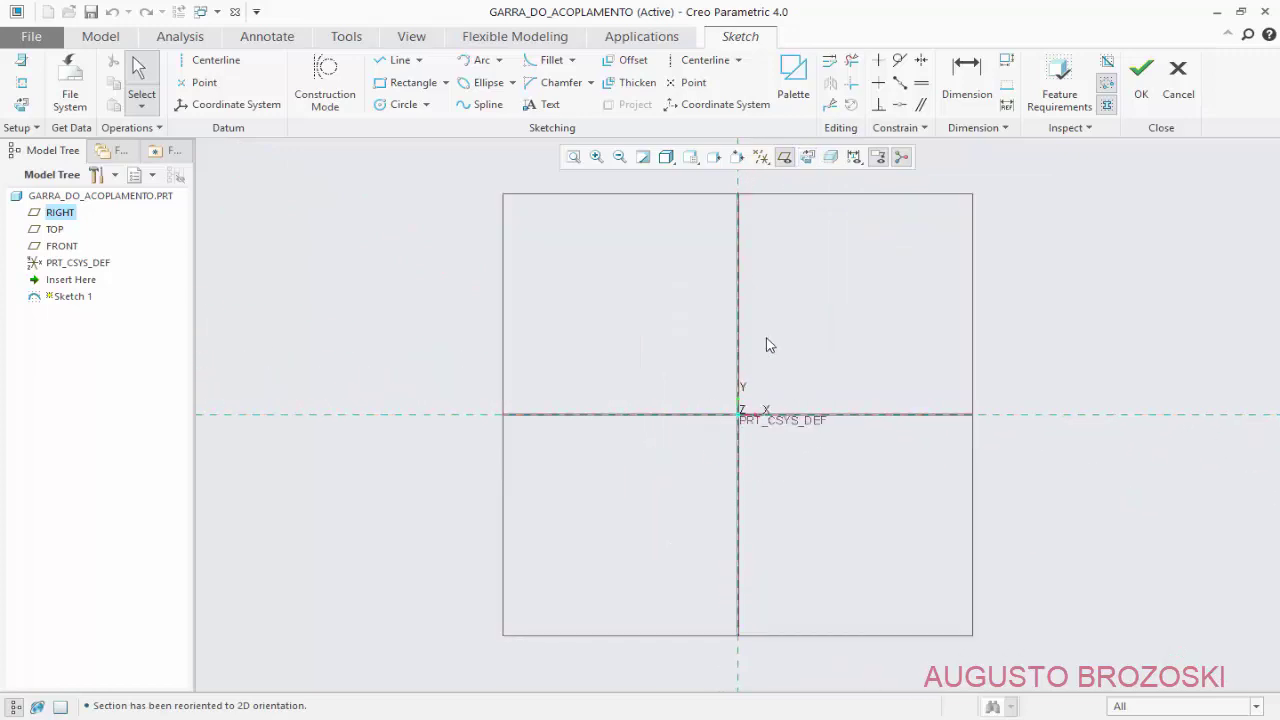
left_click(785, 158)
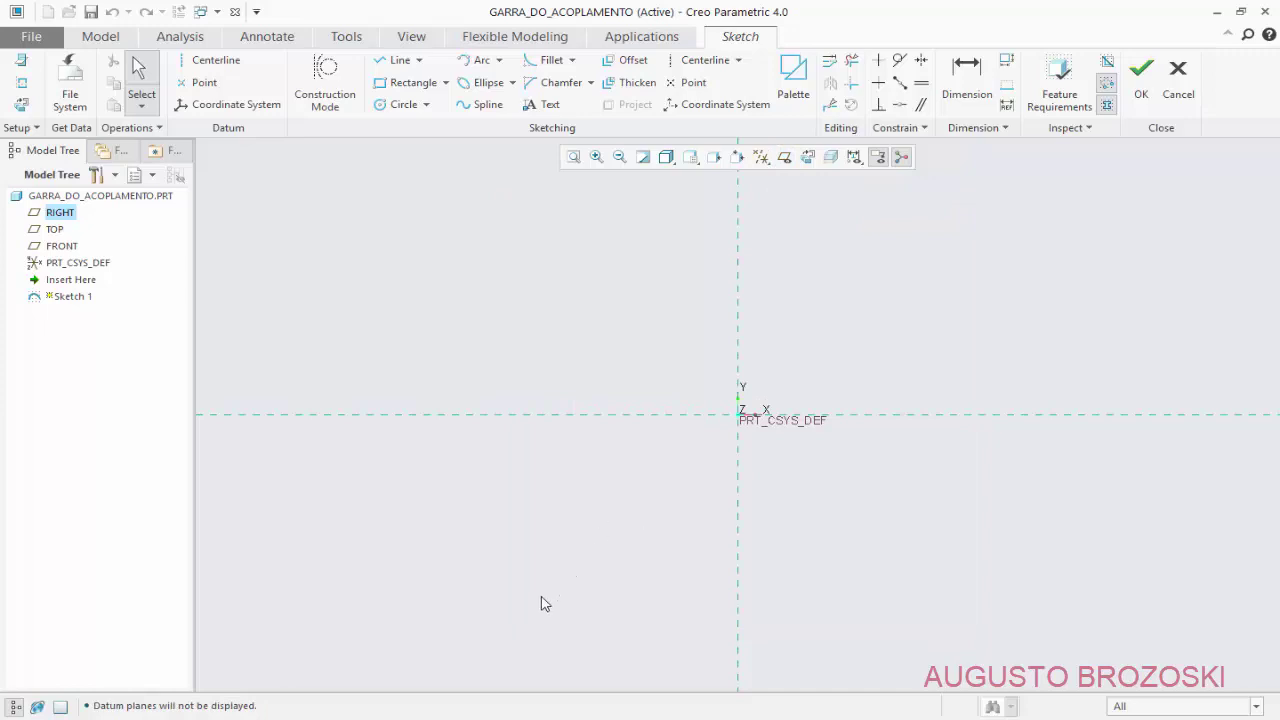
- Switch to the PDF drawing in Acrobat Reader, examine the coupling claw's dimensions at page width, and return to Creo Parametric
key("alt+Tab")
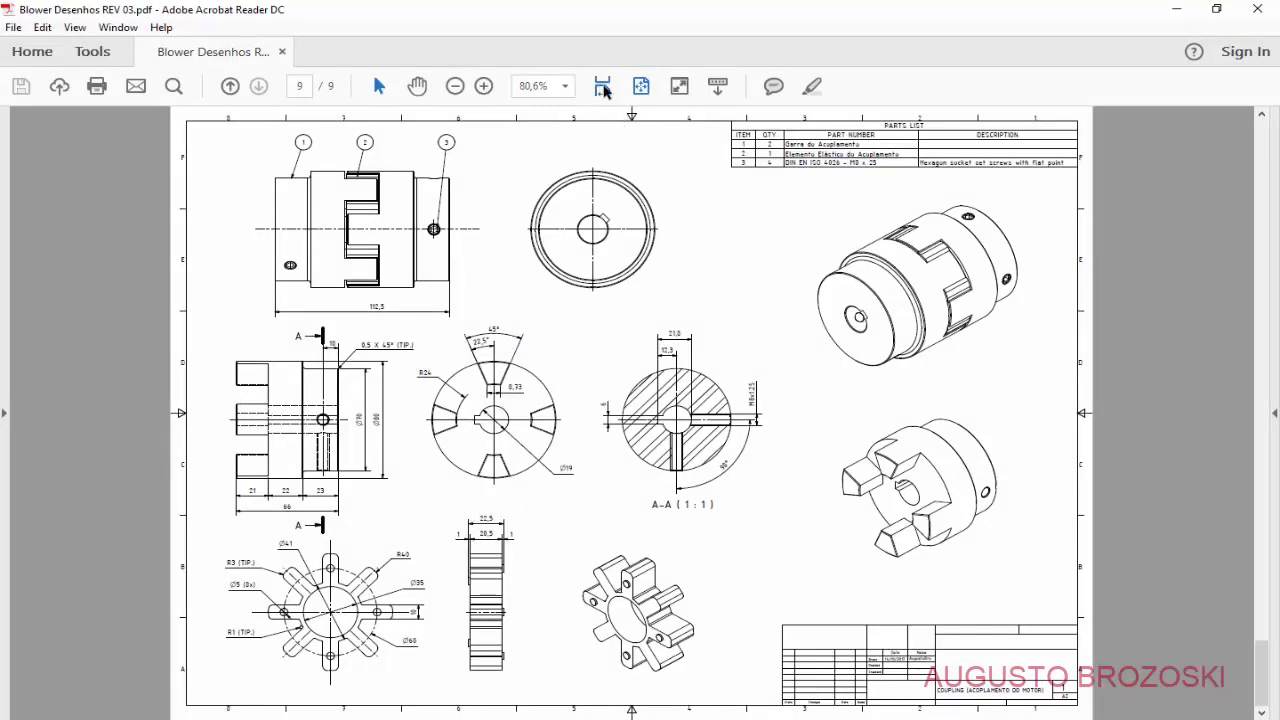
left_click(603, 87)
scroll(561, 127, "down", 4)
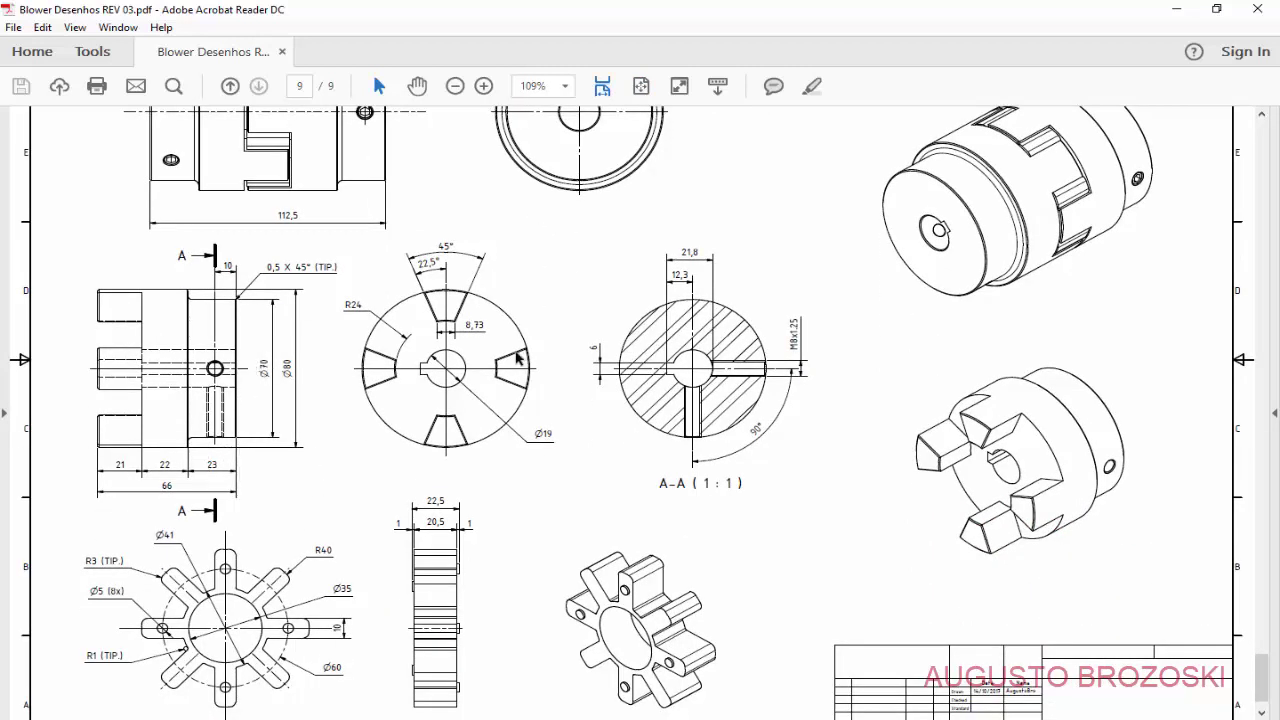
left_click(1176, 9)
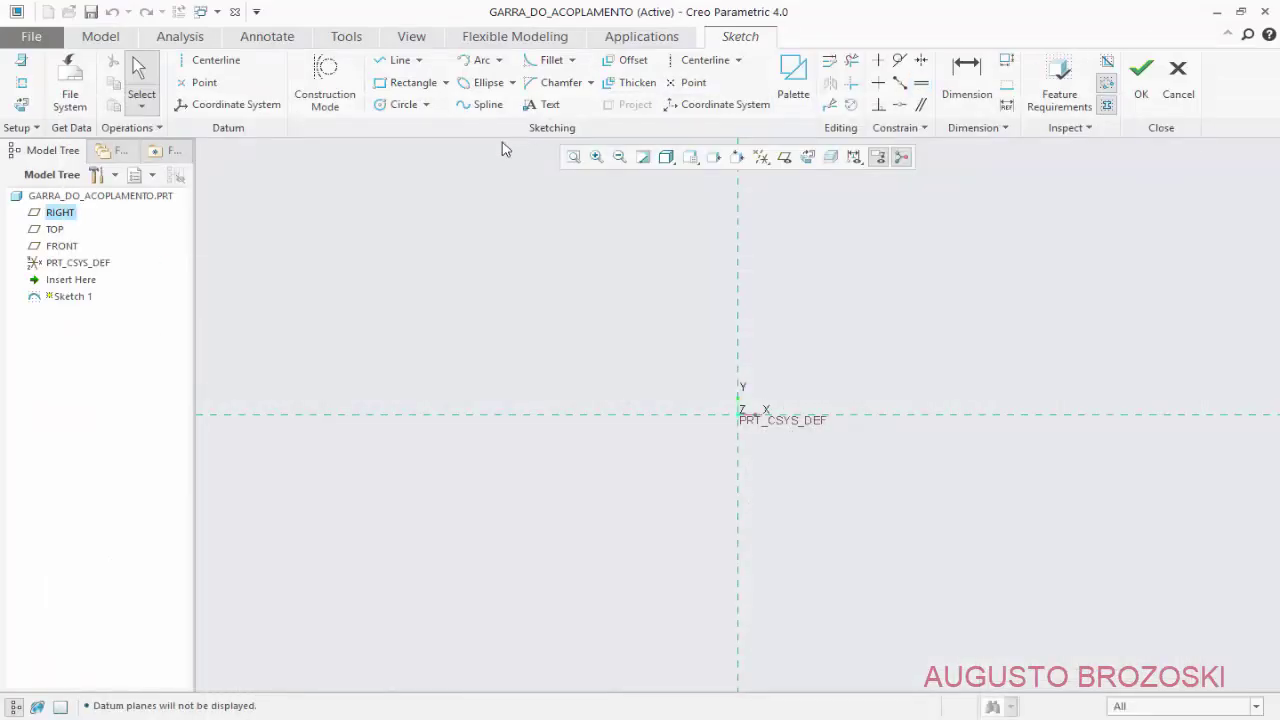
- Sketch a circle centred on the origin, set its diameter to 70 mm, and finish the sketch
left_click(399, 105)
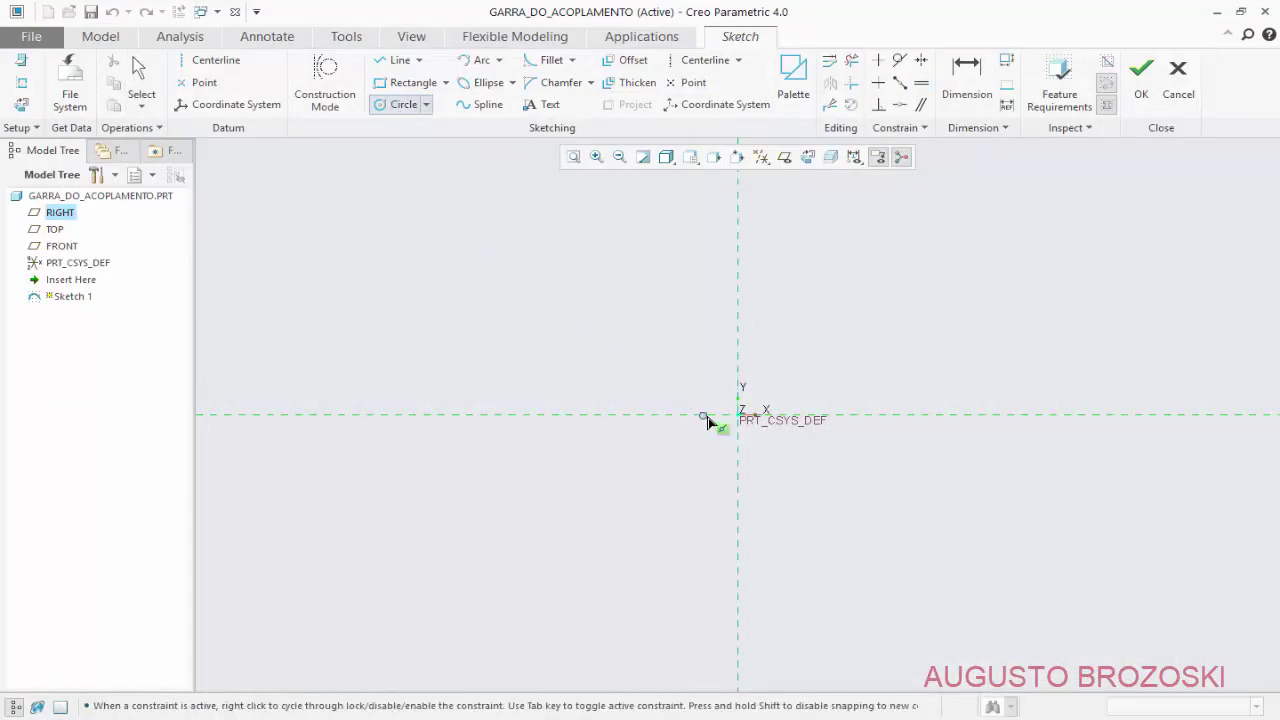
left_click(739, 414)
left_click(757, 314)
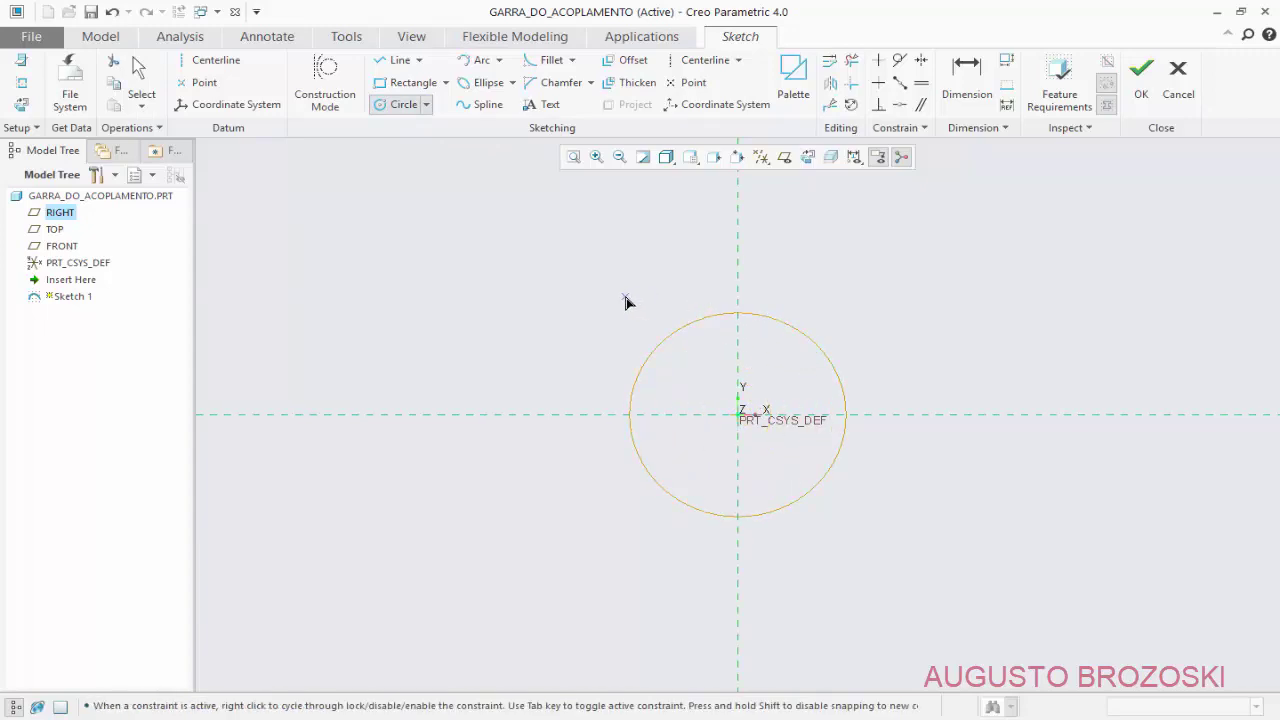
middle_click(625, 302)
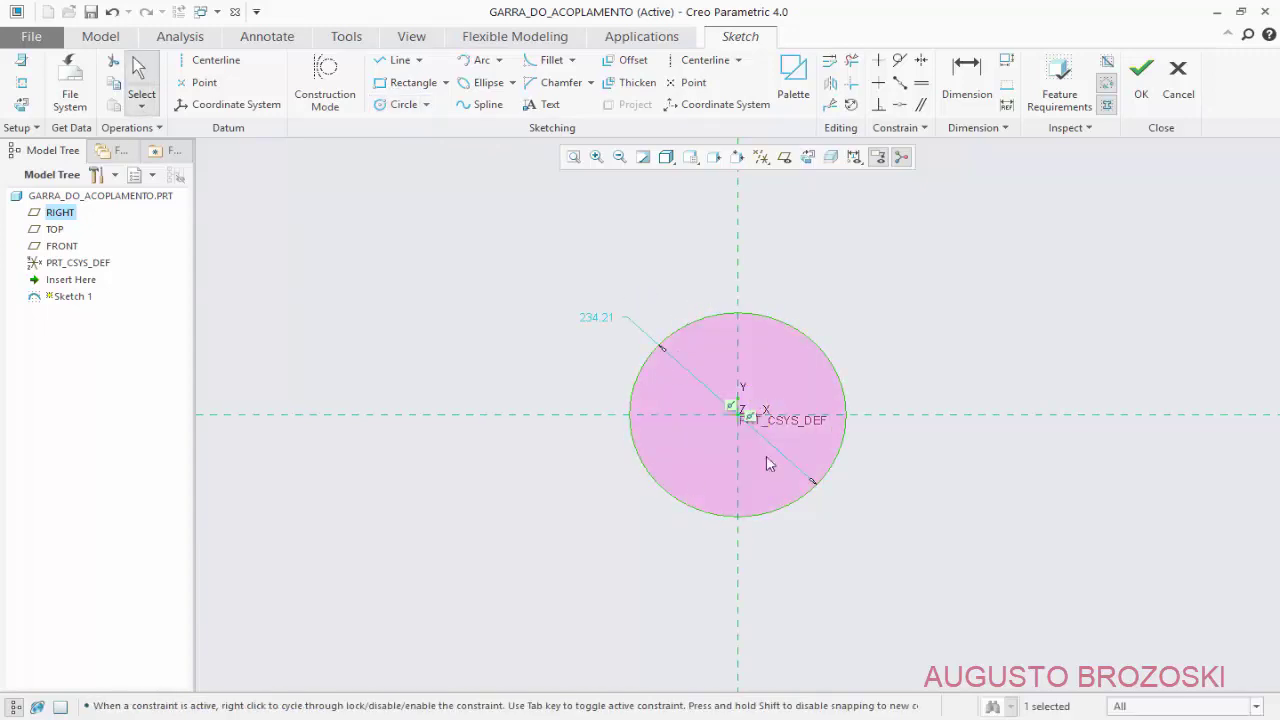
double_click(600, 322)
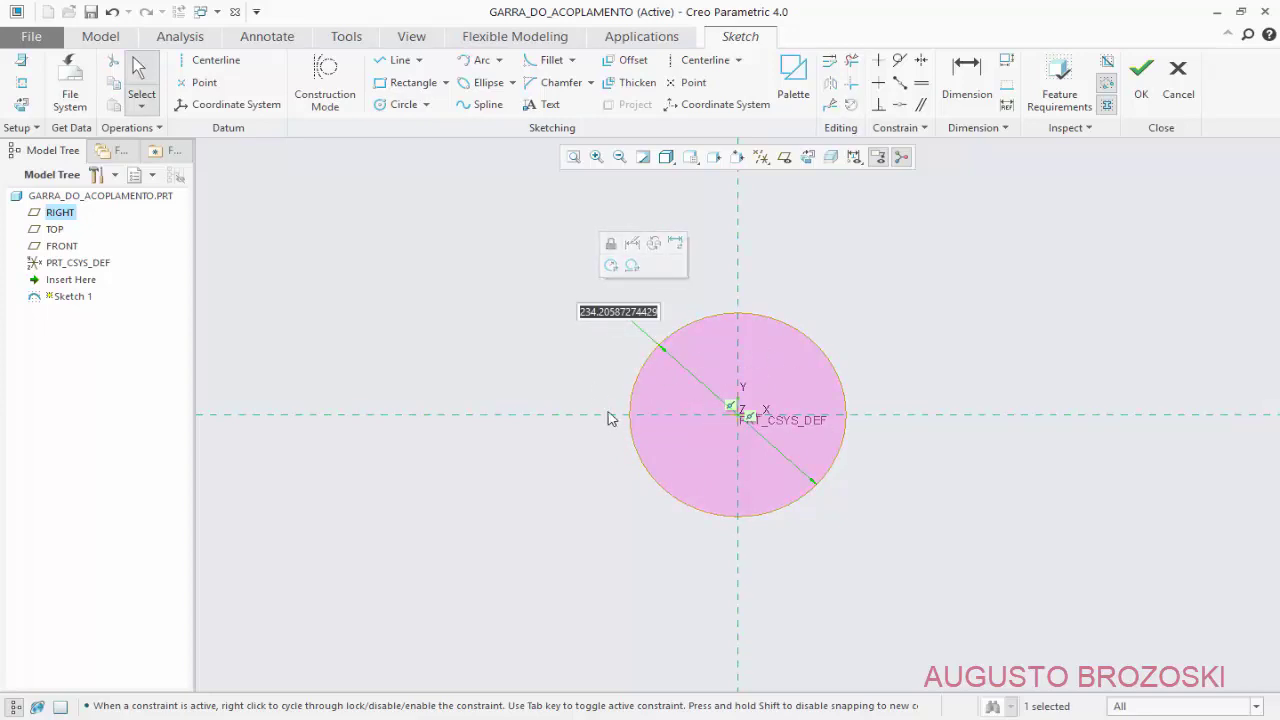
type("70")
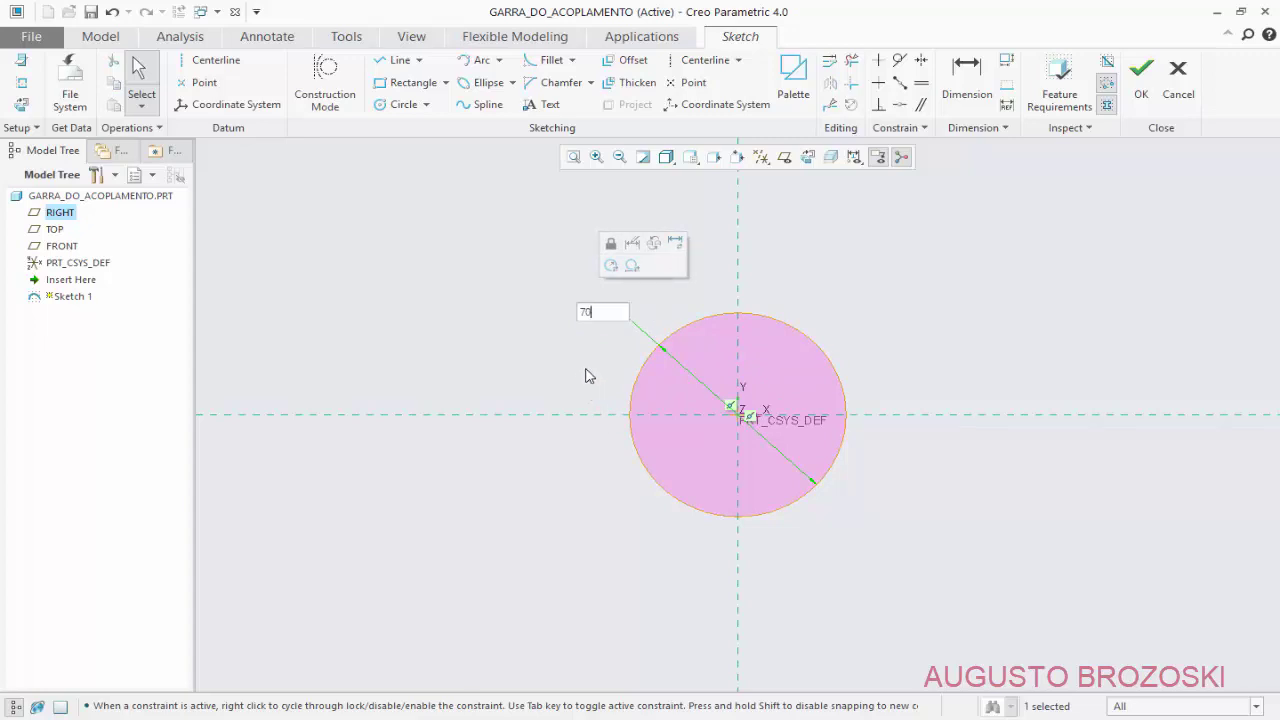
key("Return")
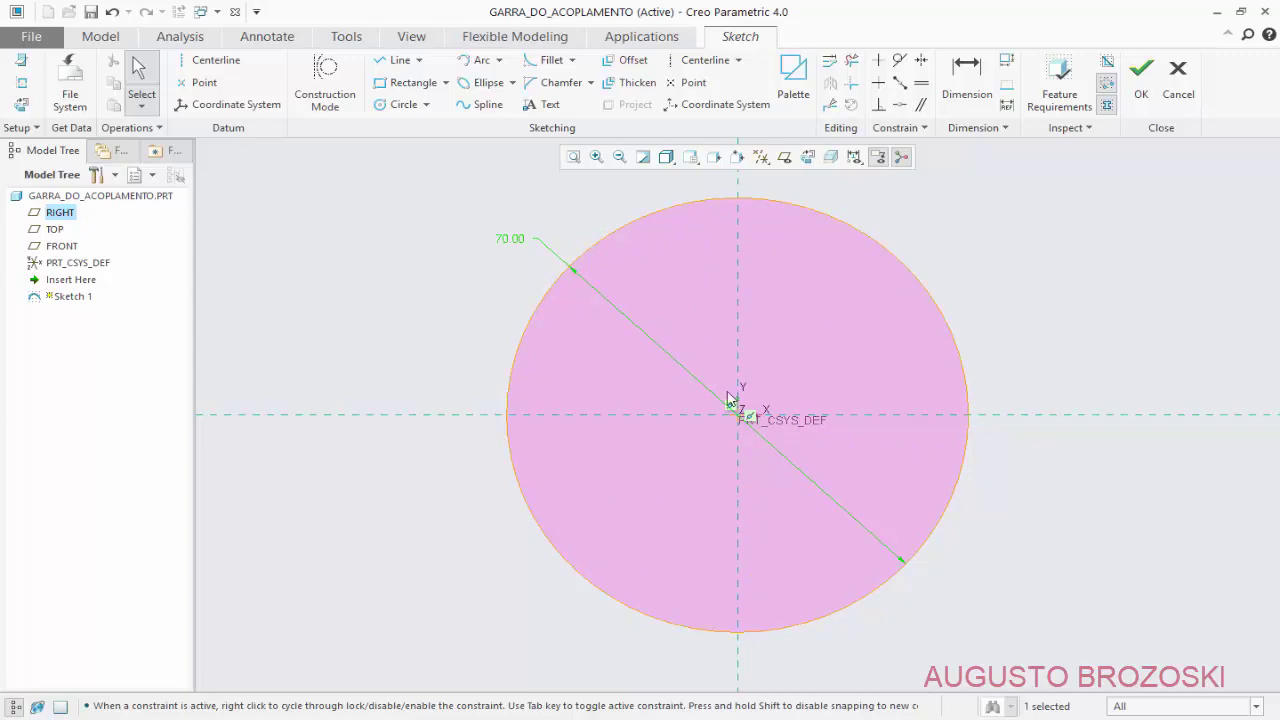
left_click(1138, 100)
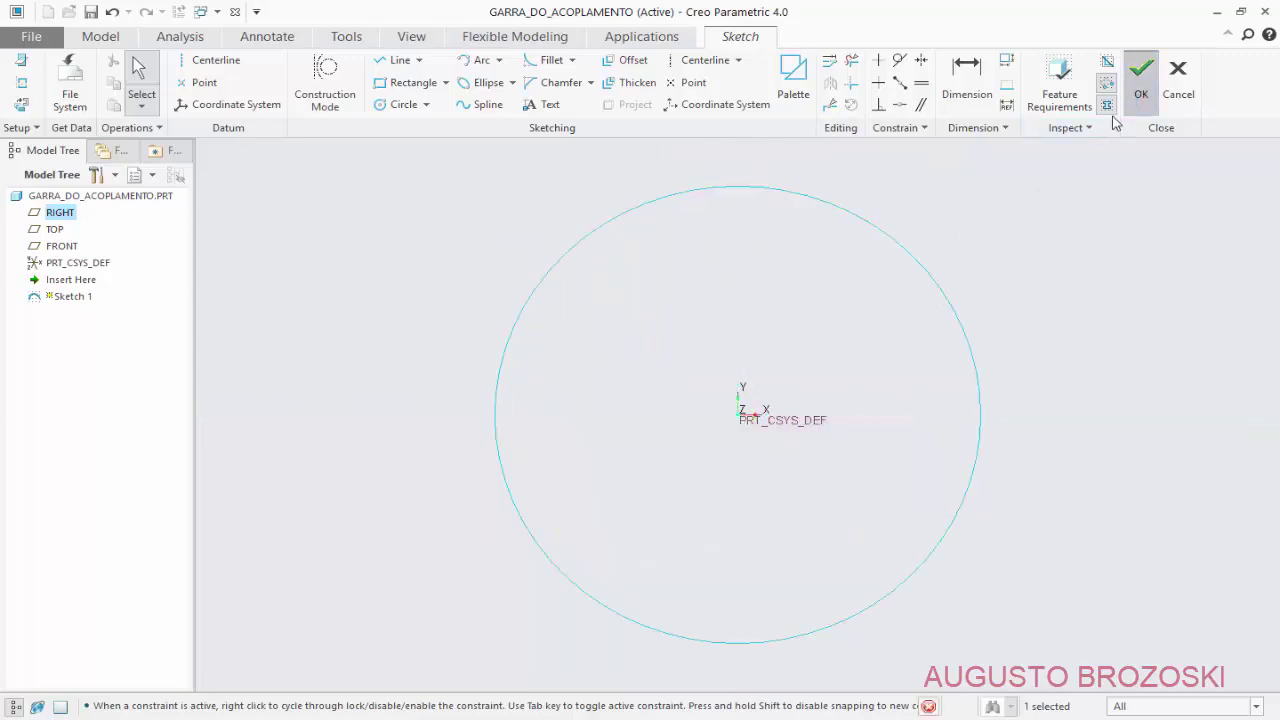
- Extrude the circle sketch to a depth of 23 mm and show the solid in Standard Orientation
left_click(742, 158)
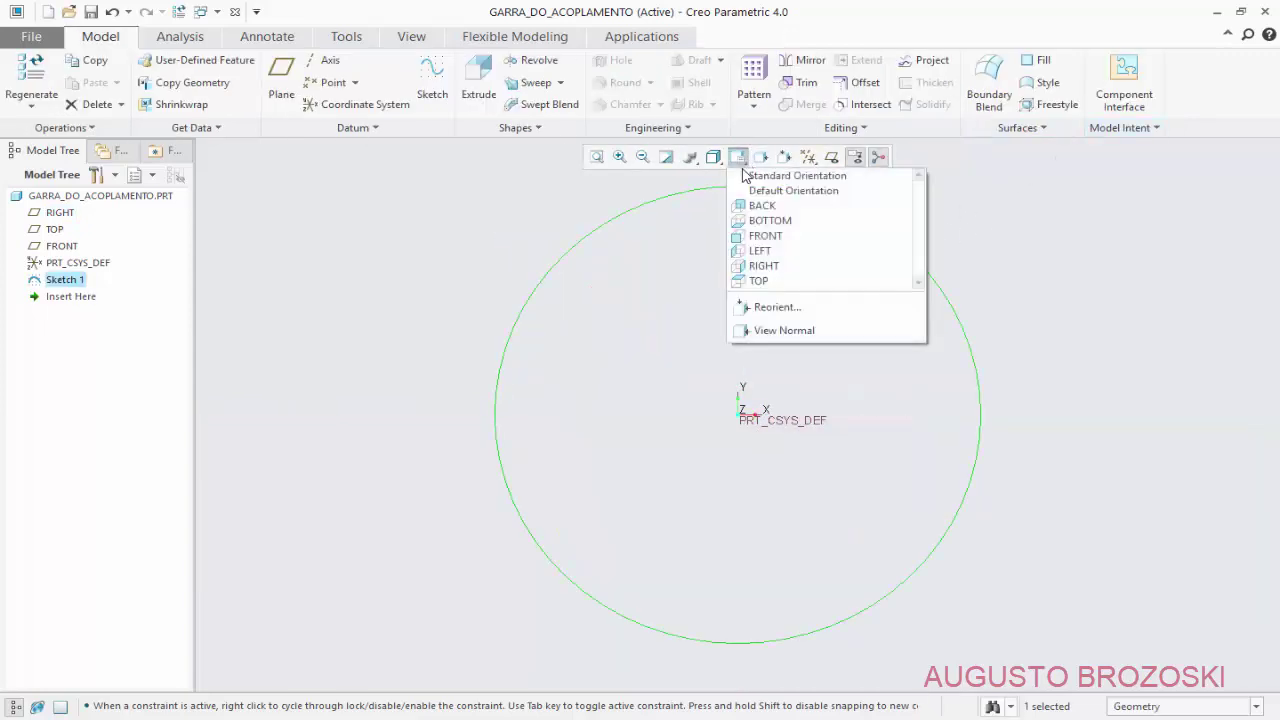
left_click(763, 178)
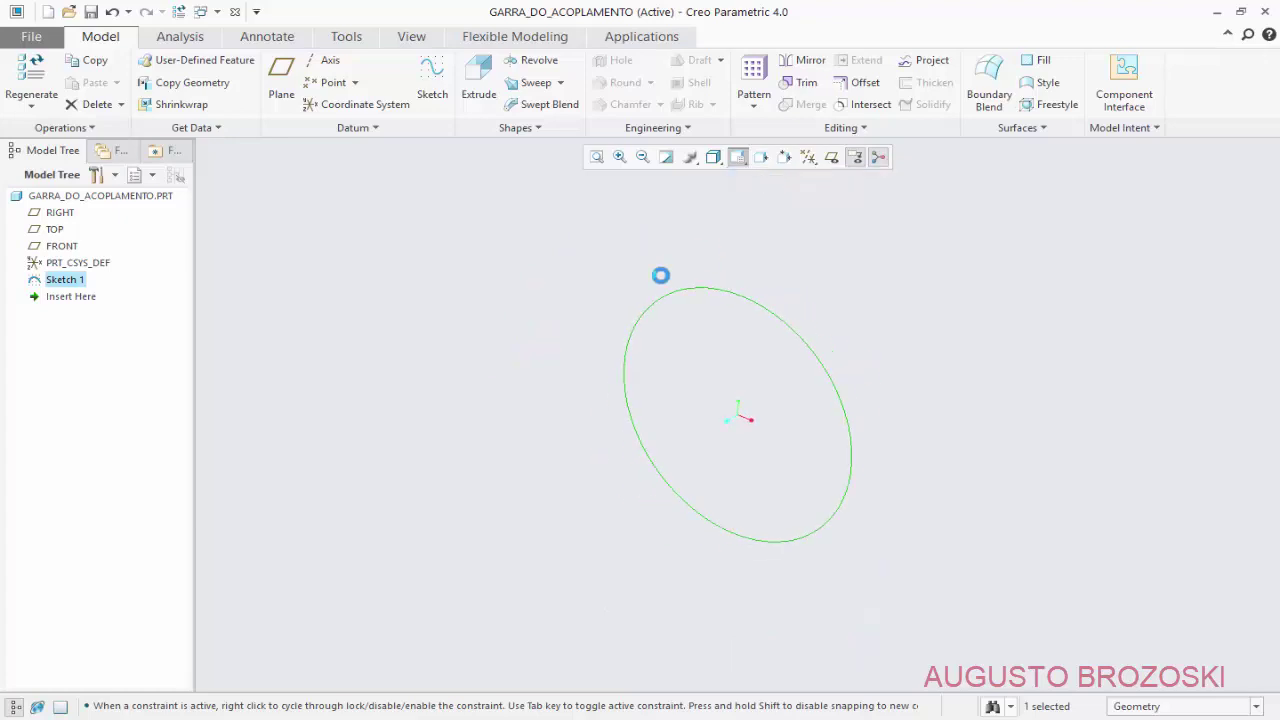
left_click(486, 94)
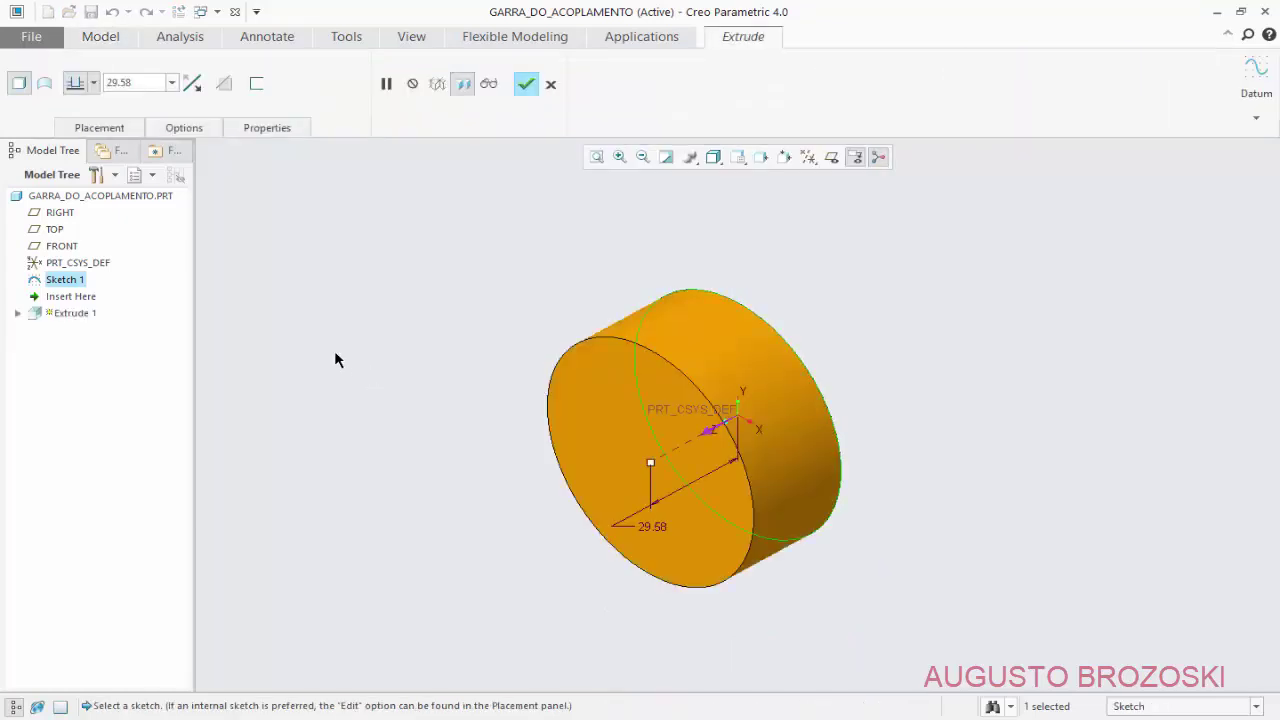
left_click(142, 85)
type("23")
key("Return")
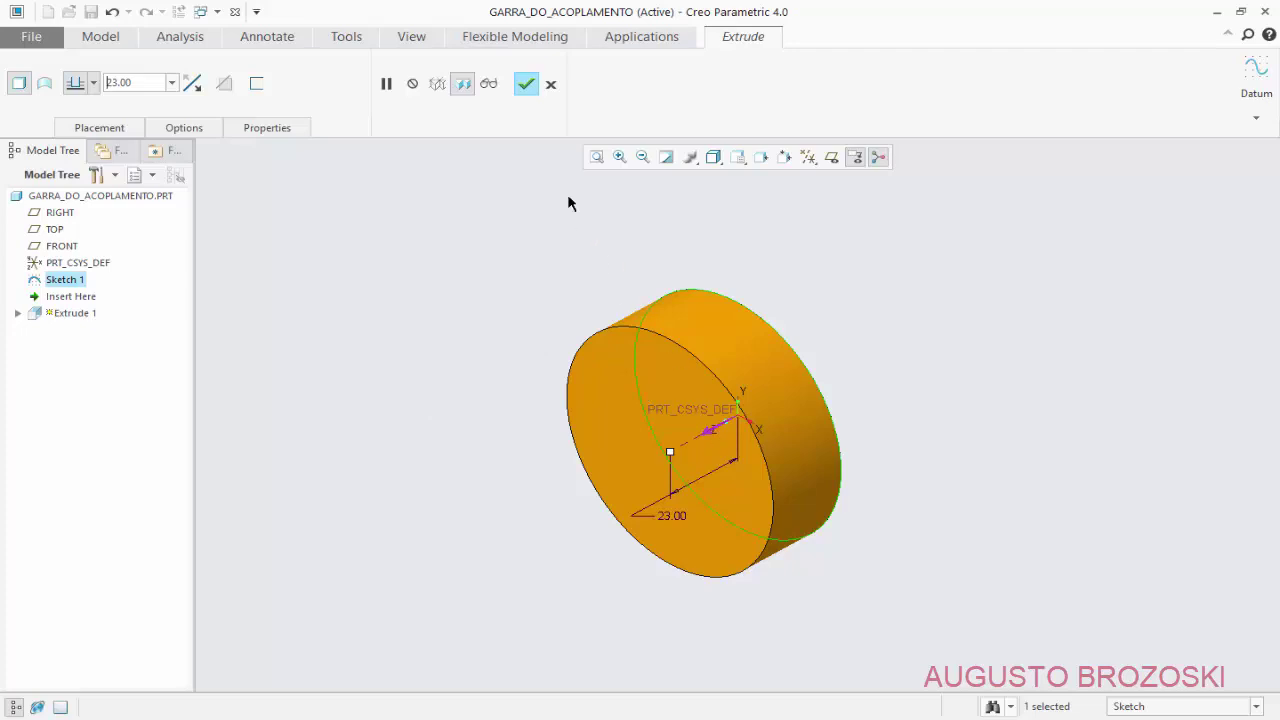
left_click(526, 86)
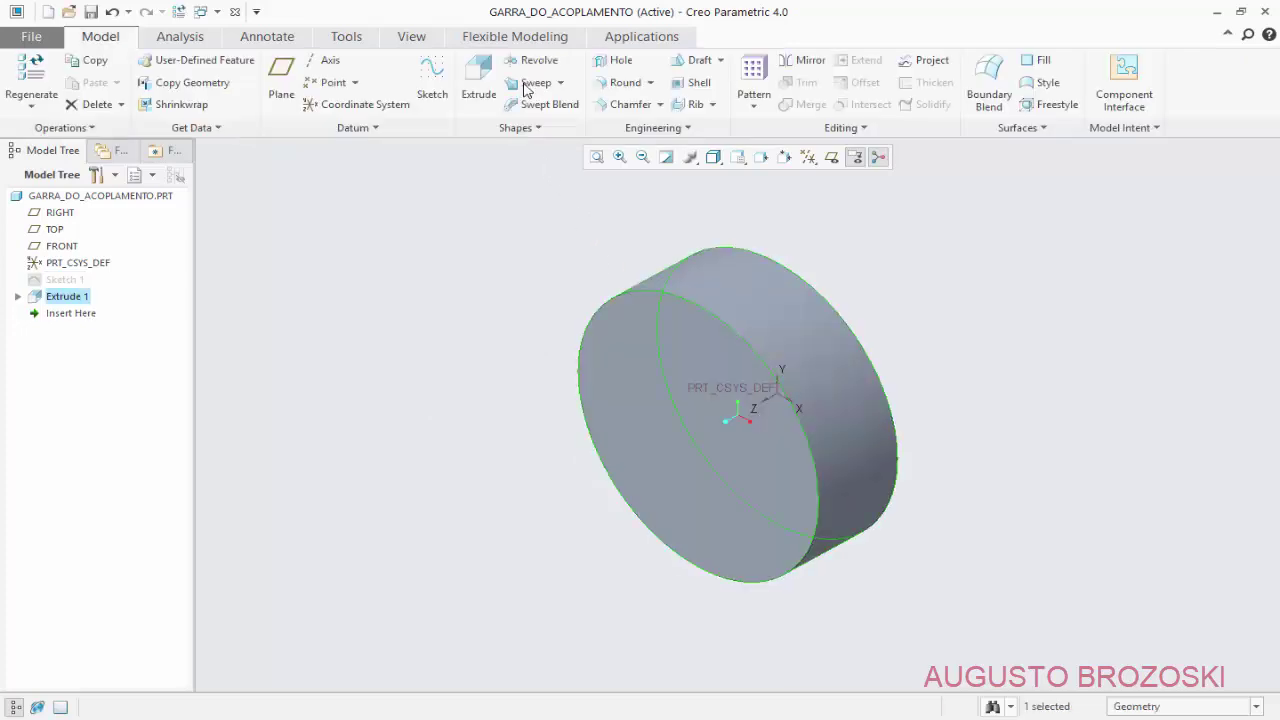
left_click(737, 158)
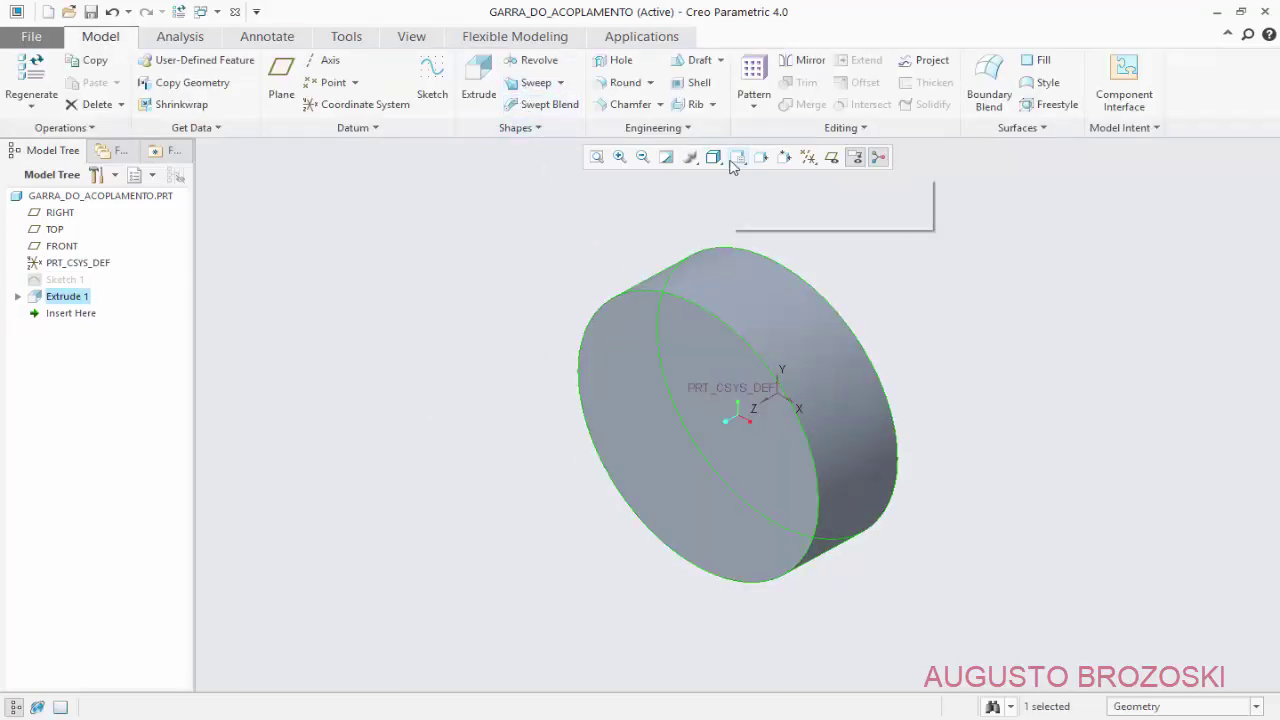
left_click(746, 176)
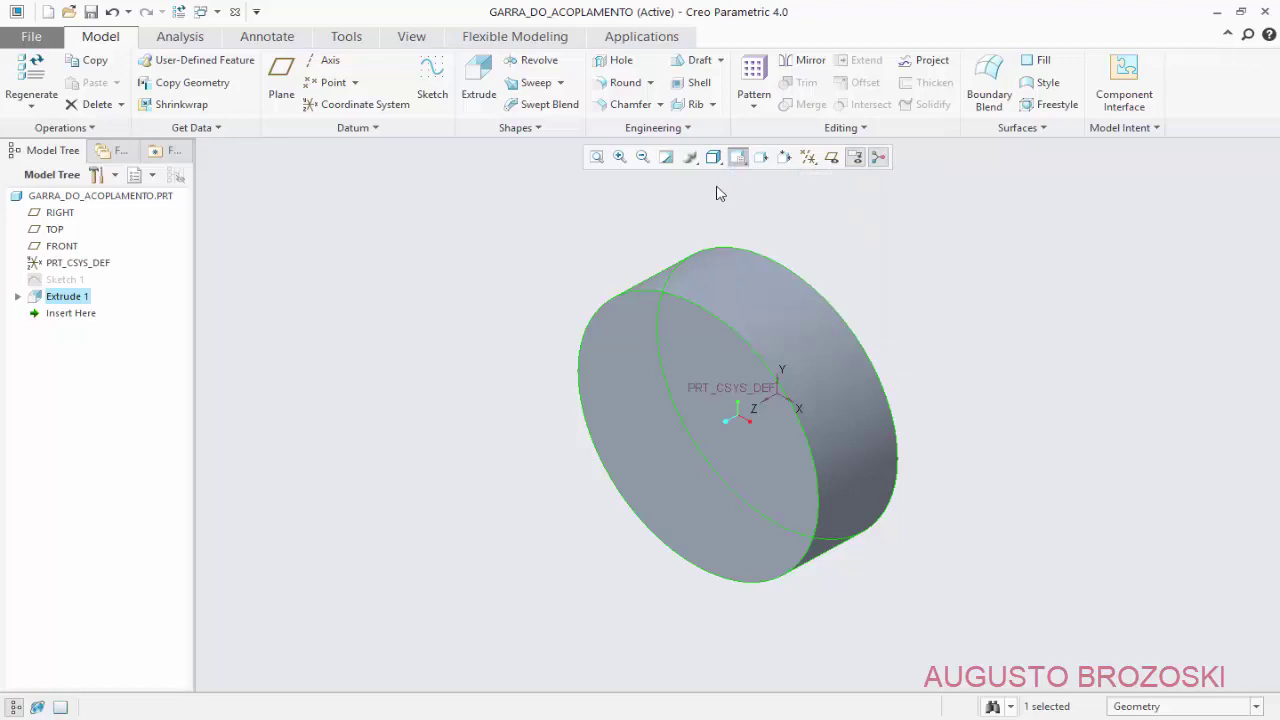
left_click(350, 230)
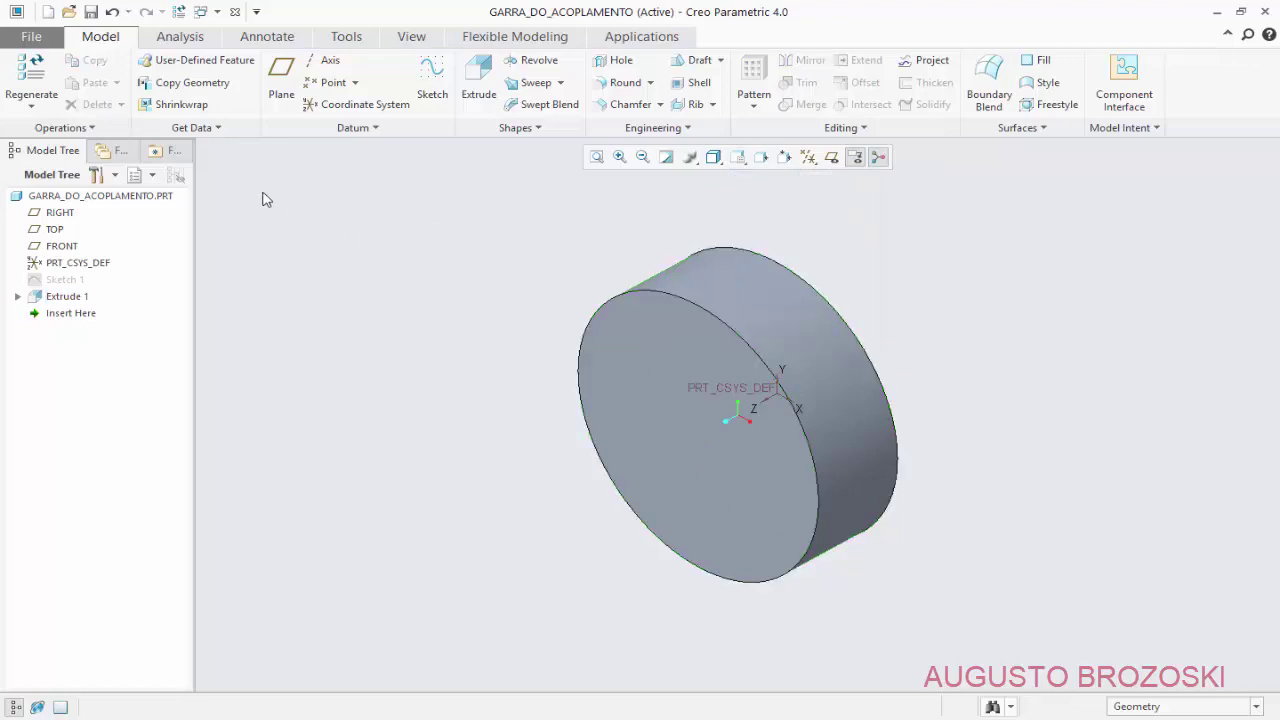
- Save the part in the Blower Exaustor Video folder, and consult the PDF drawing before returning to Creo Parametric
left_click(91, 12)
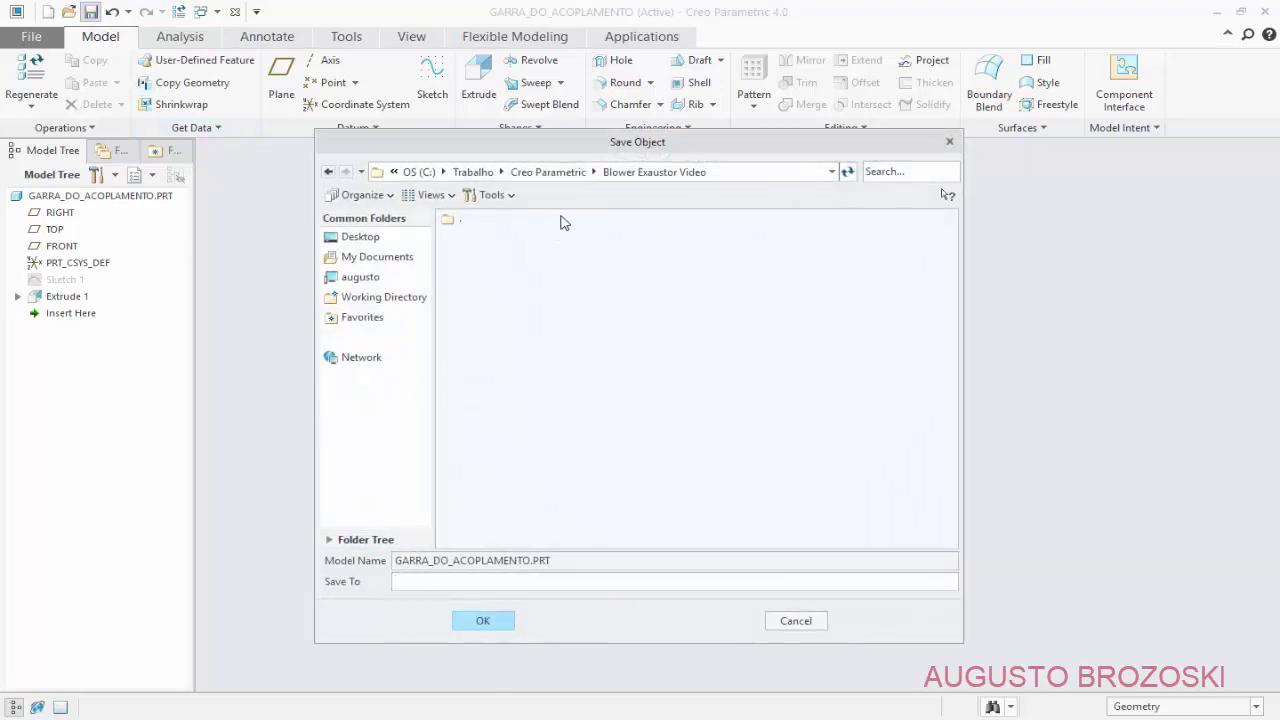
left_click(483, 623)
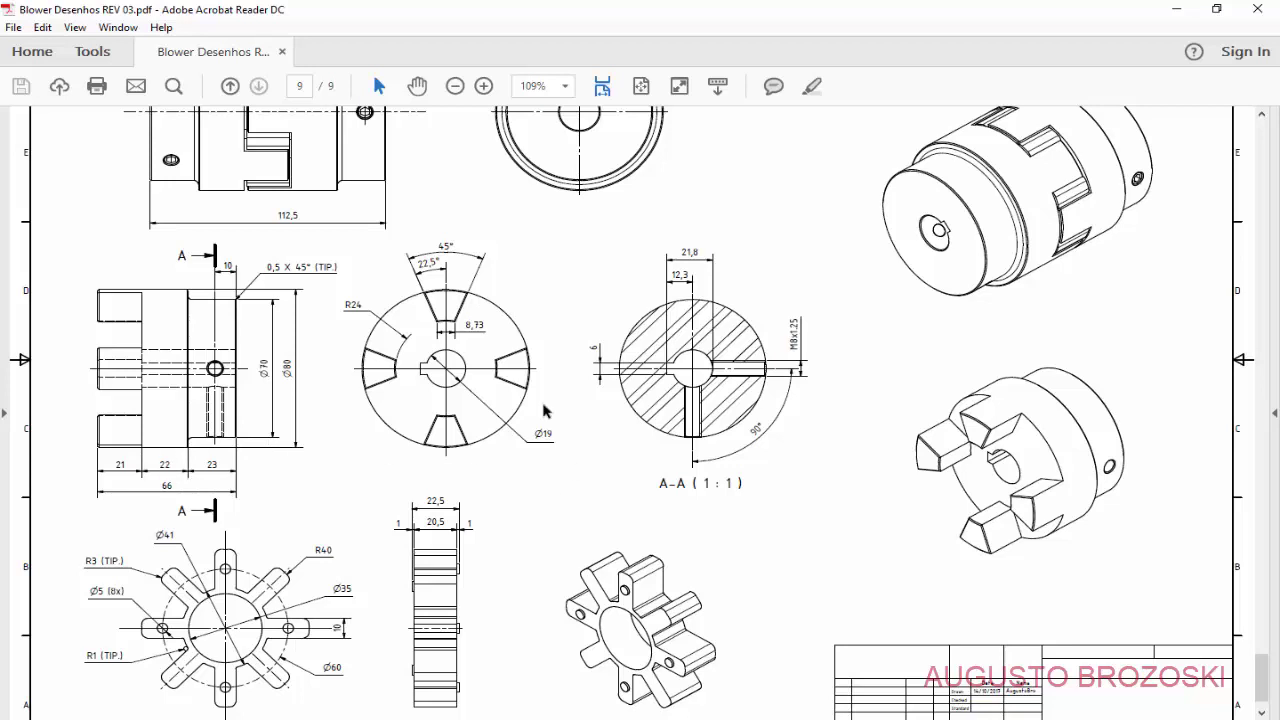
left_click(1177, 9)
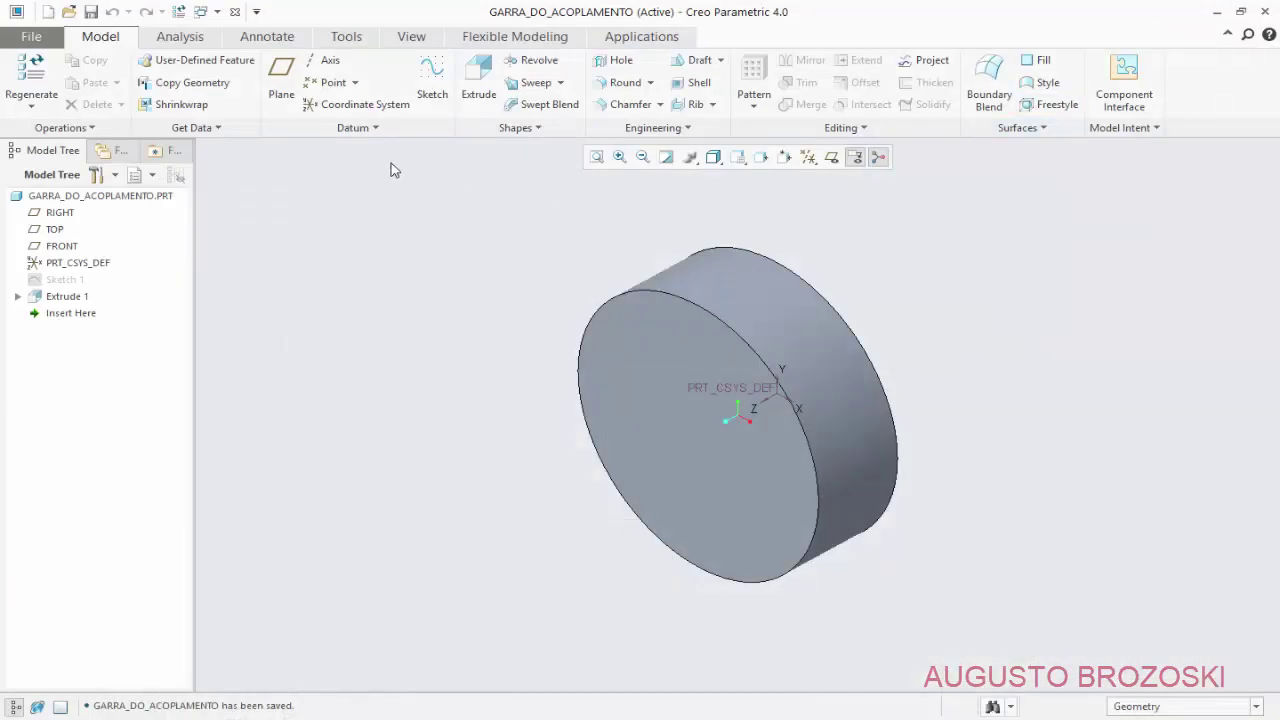
- Sketch a circle about 88 mm in diameter, centred on the origin, on the front face of the 70 mm cylinder
left_click(432, 80)
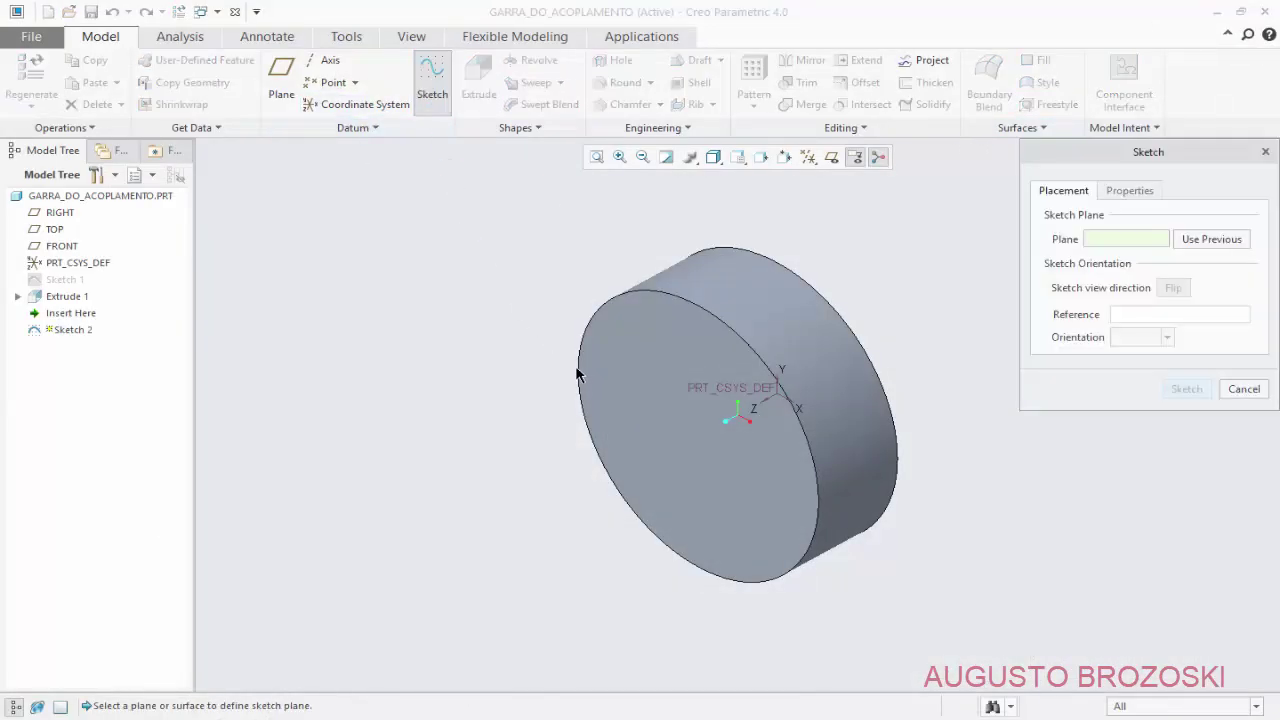
left_click(649, 371)
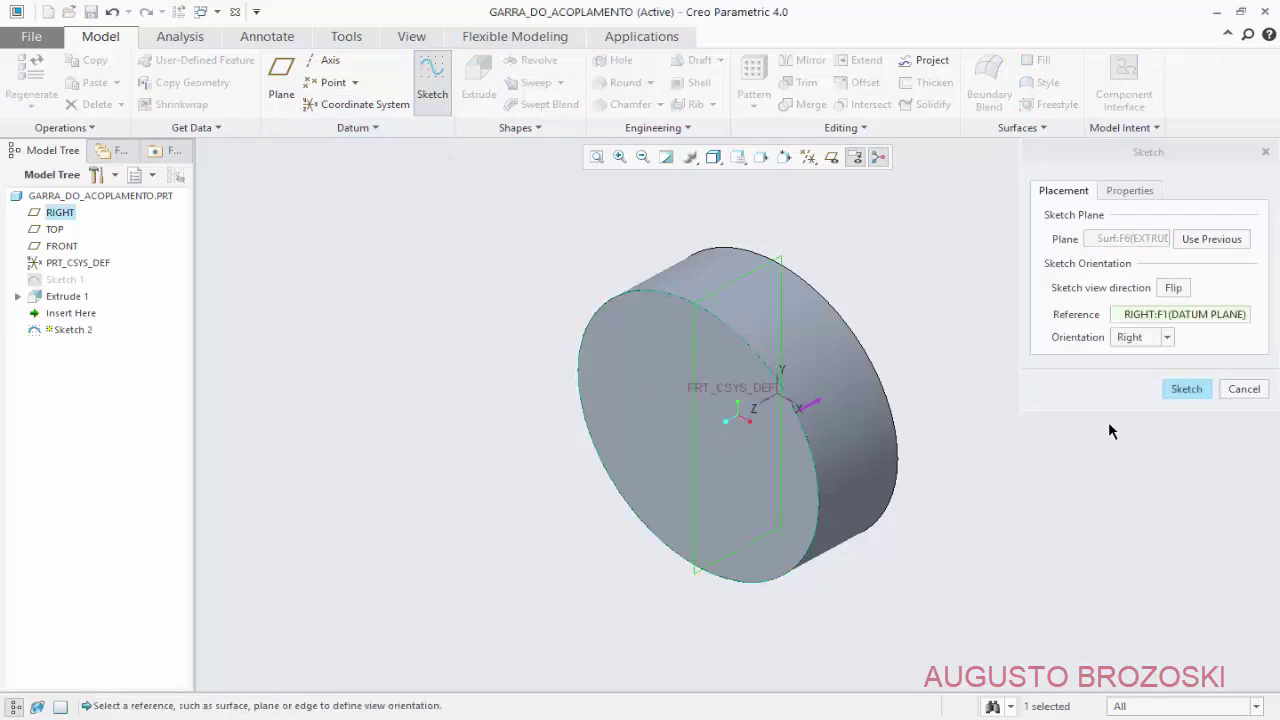
left_click(1187, 390)
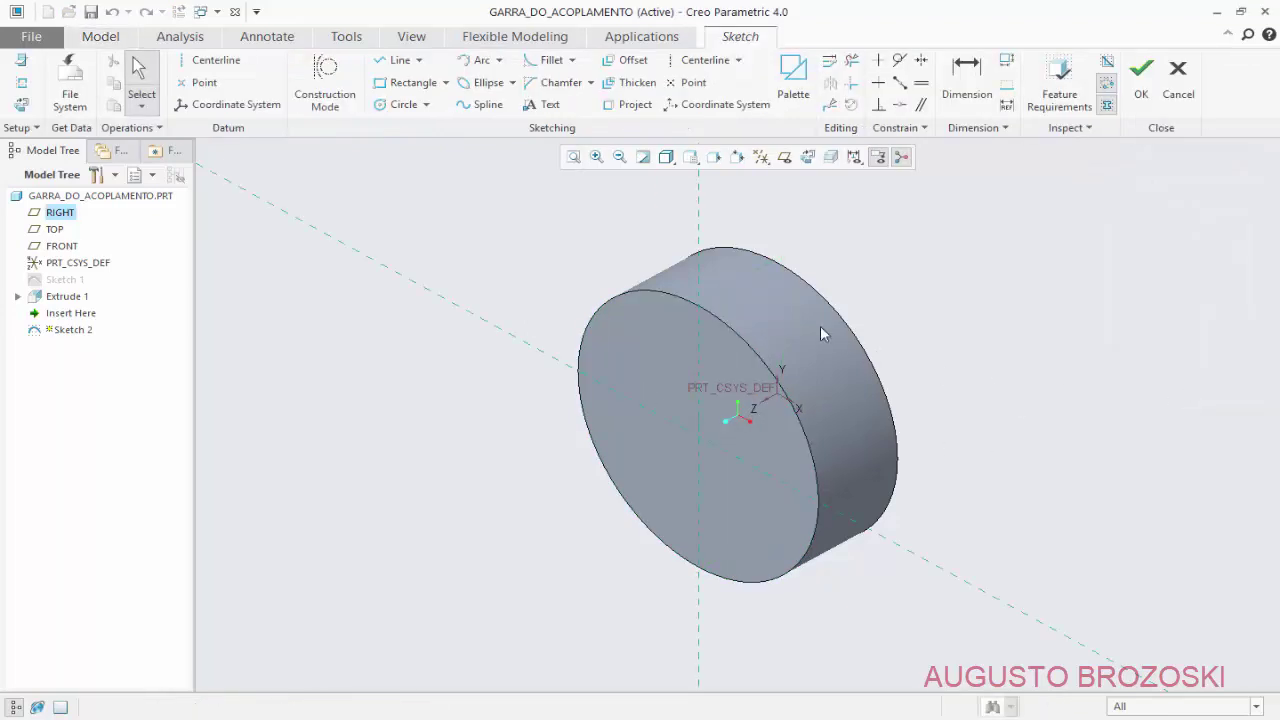
left_click(808, 158)
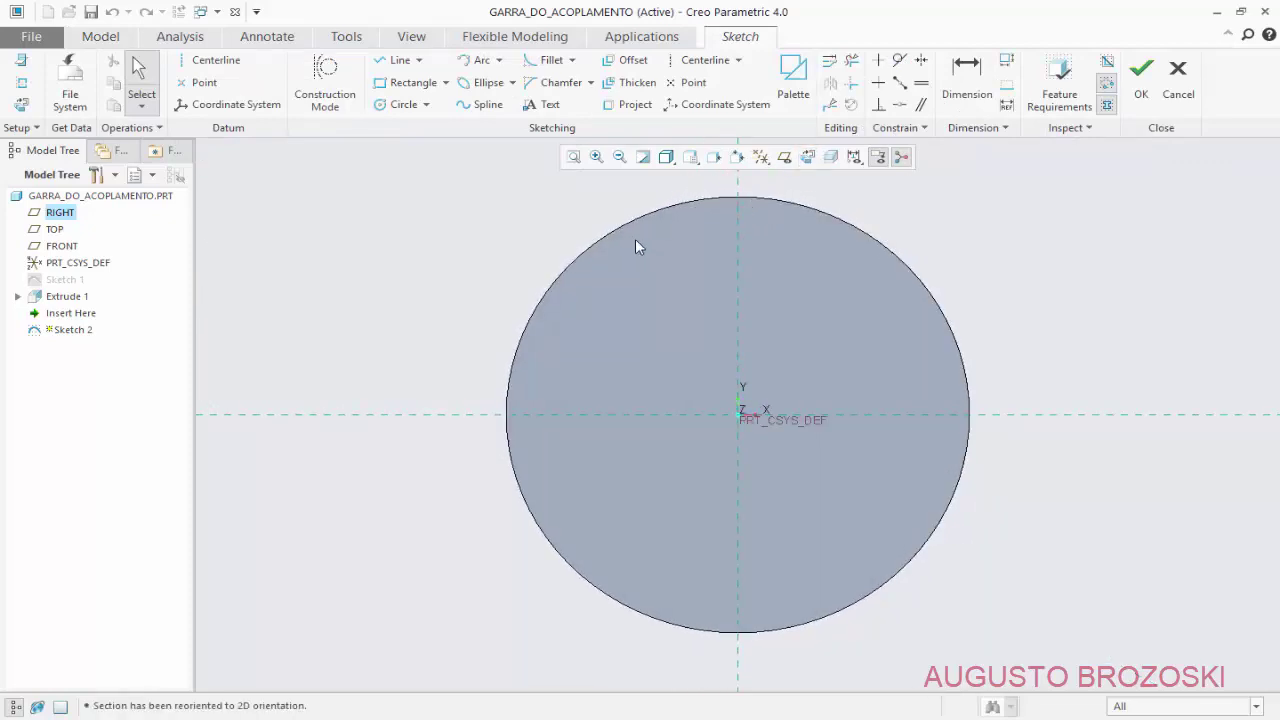
left_click(400, 104)
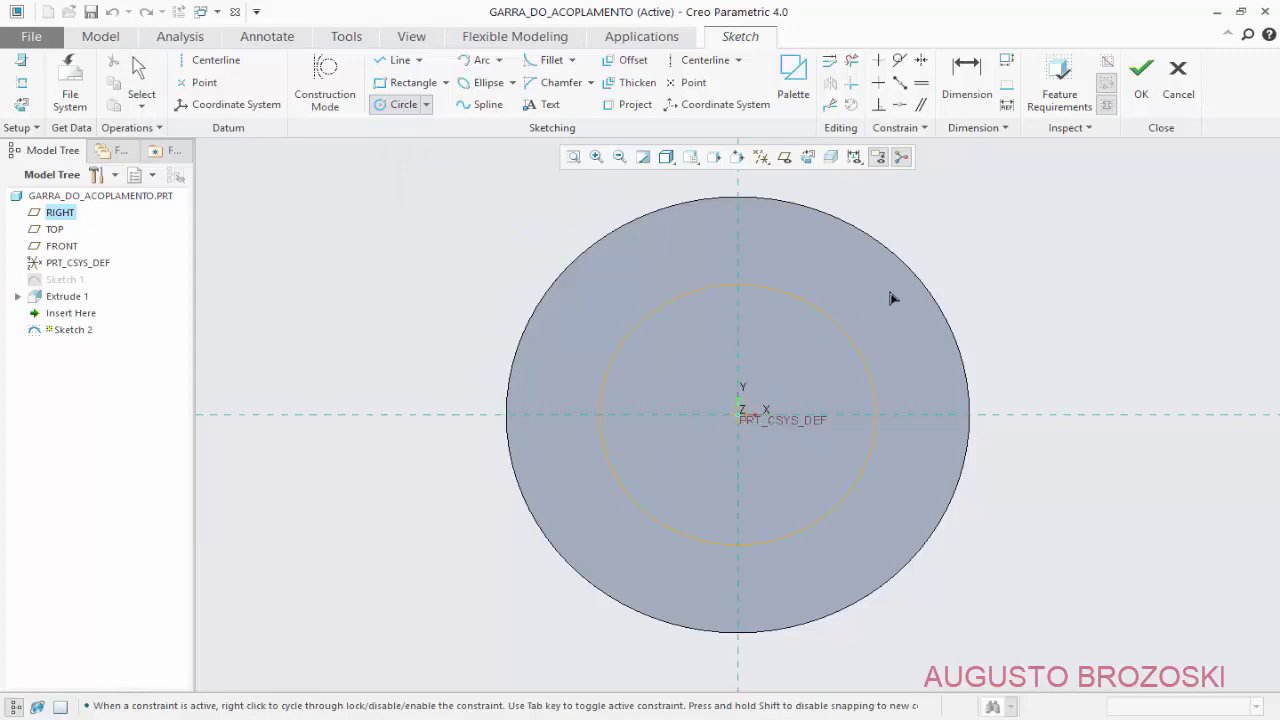
left_click(437, 244)
middle_click(383, 253)
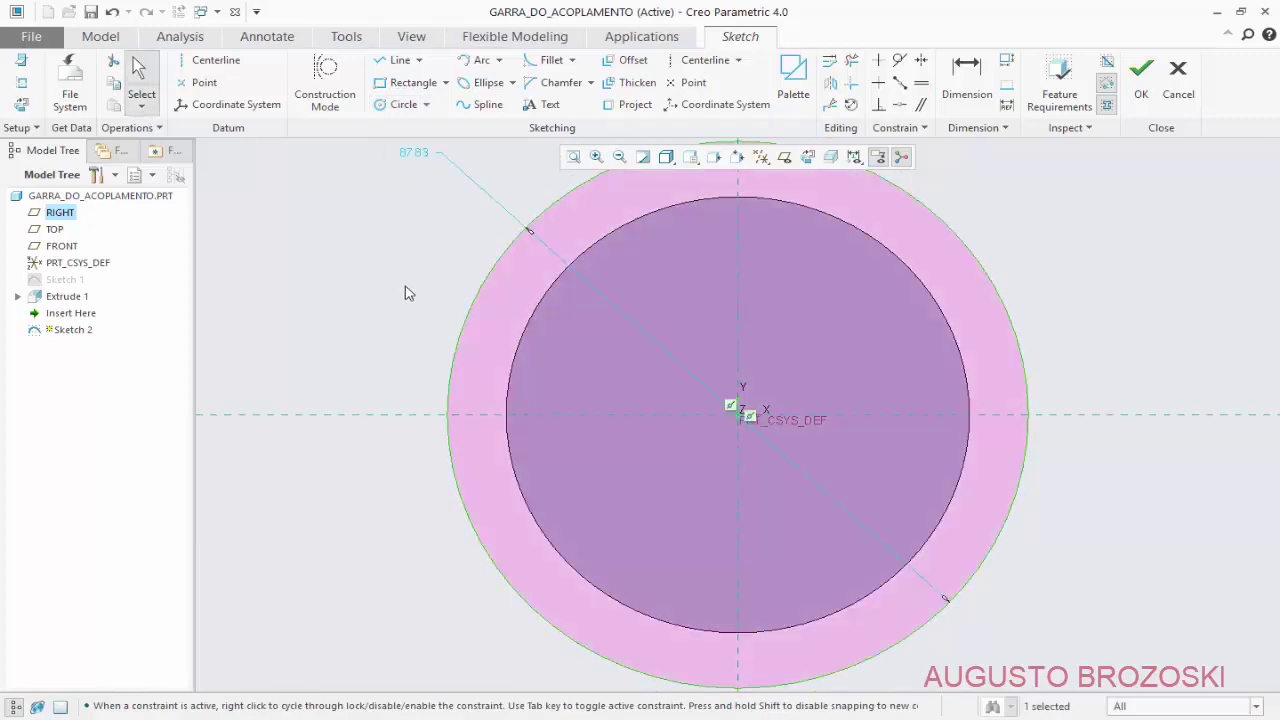
- Set the new circle's diameter to 80 mm and finish the sketch
double_click(417, 154)
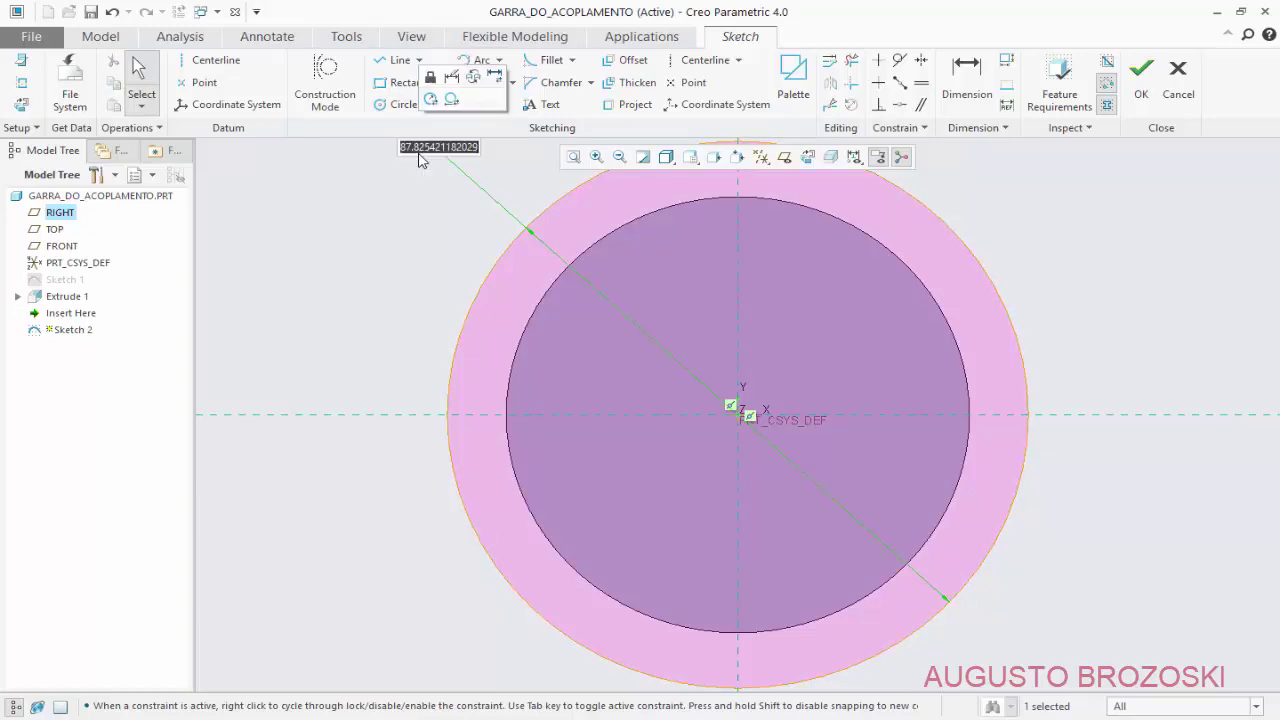
type("8")
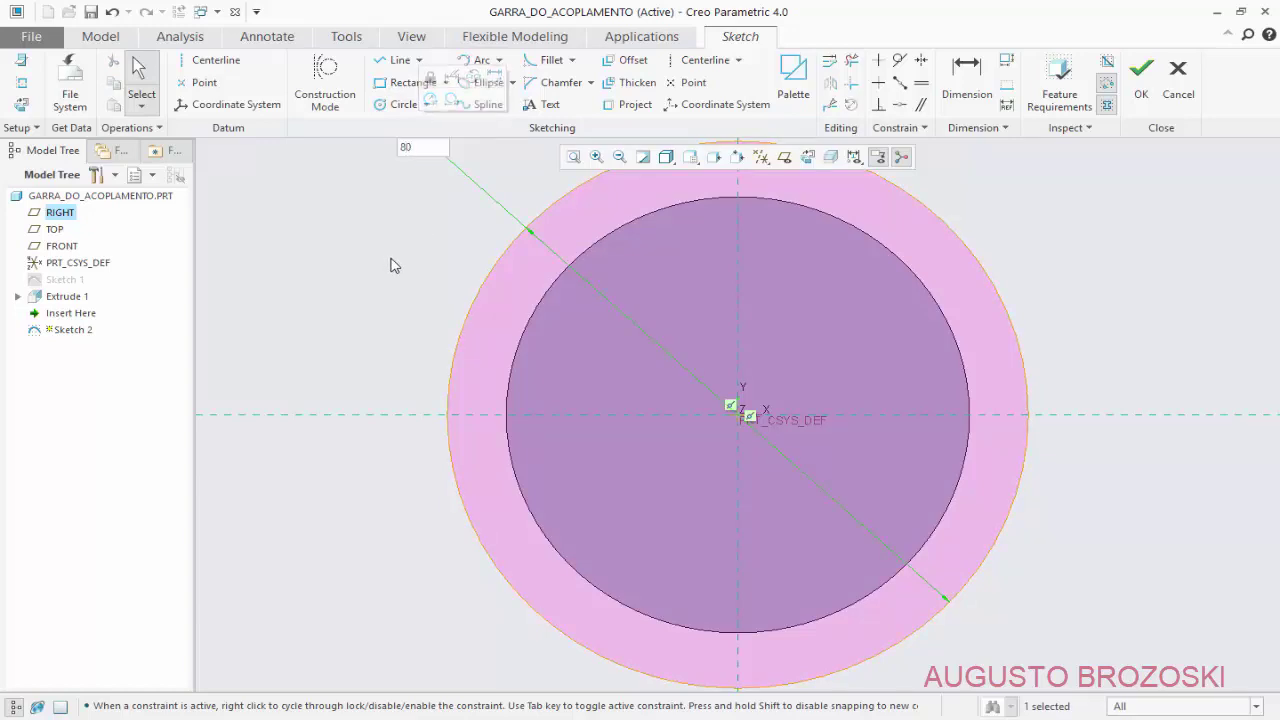
type("0")
key("Return")
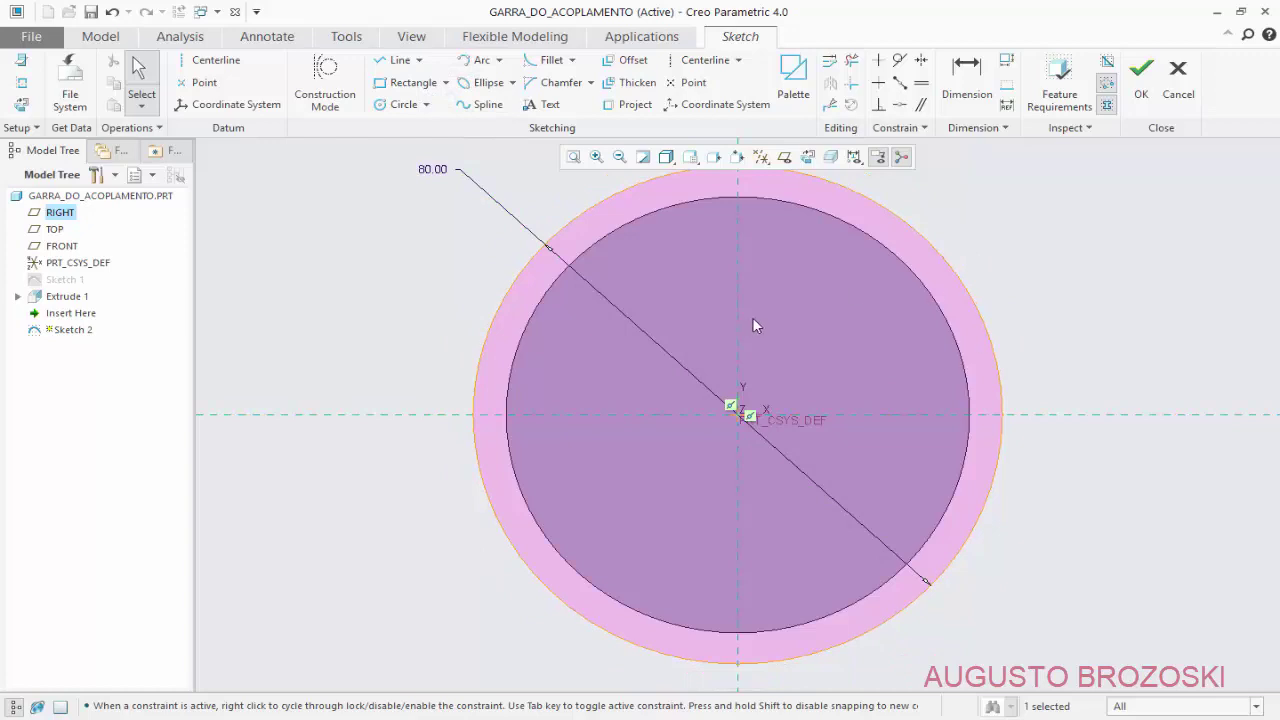
left_click(1141, 75)
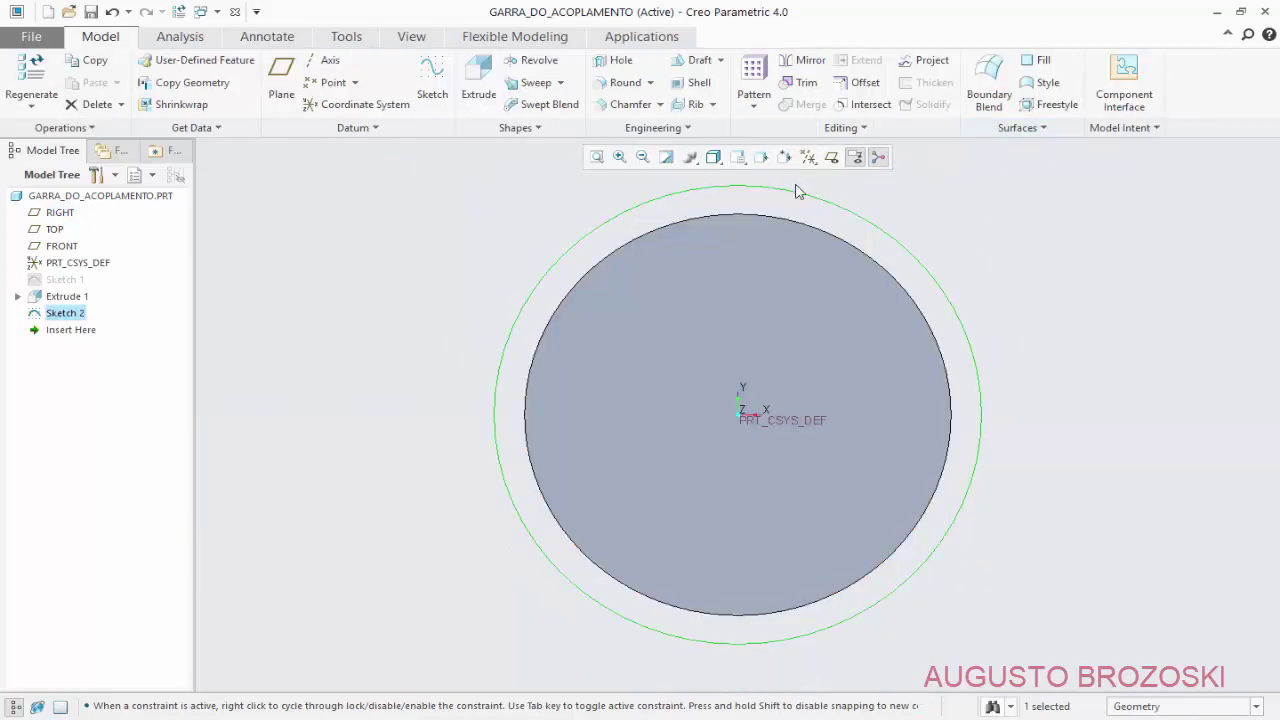
- Extrude the 80 mm circle sketch forward to a depth of 22 mm and show the solid in Standard Orientation
left_click(738, 157)
left_click(757, 184)
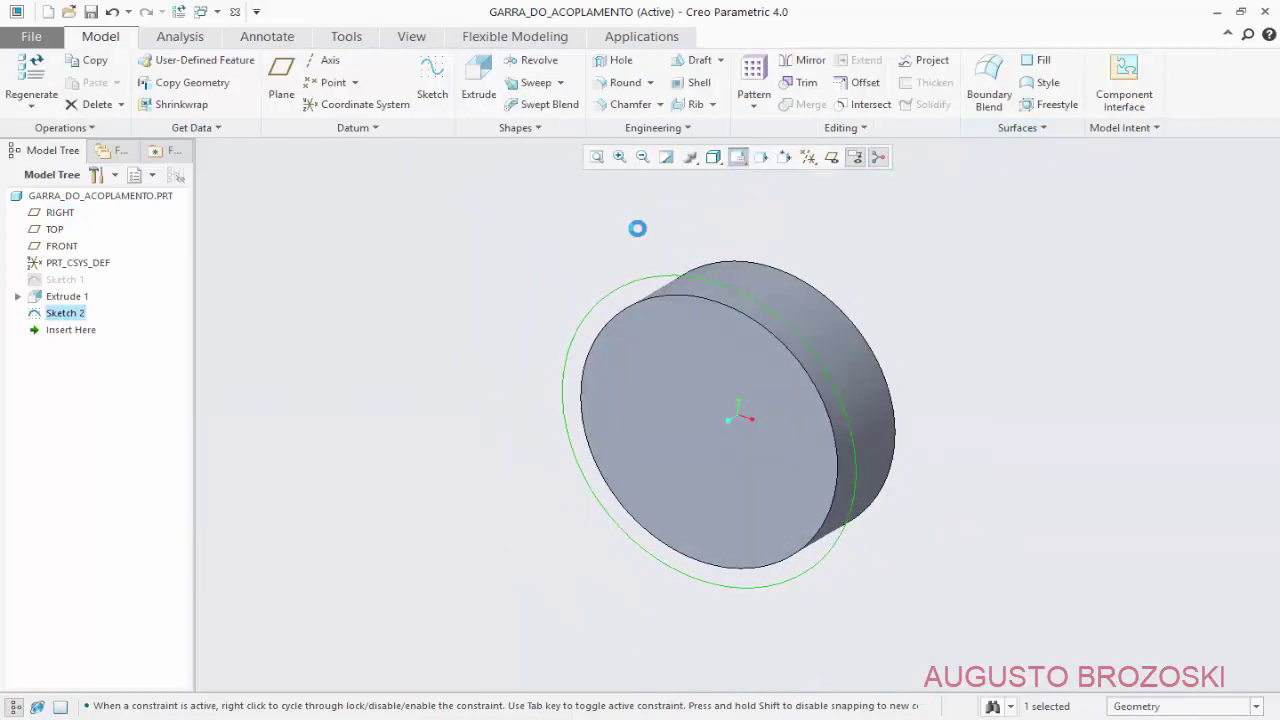
left_click(478, 80)
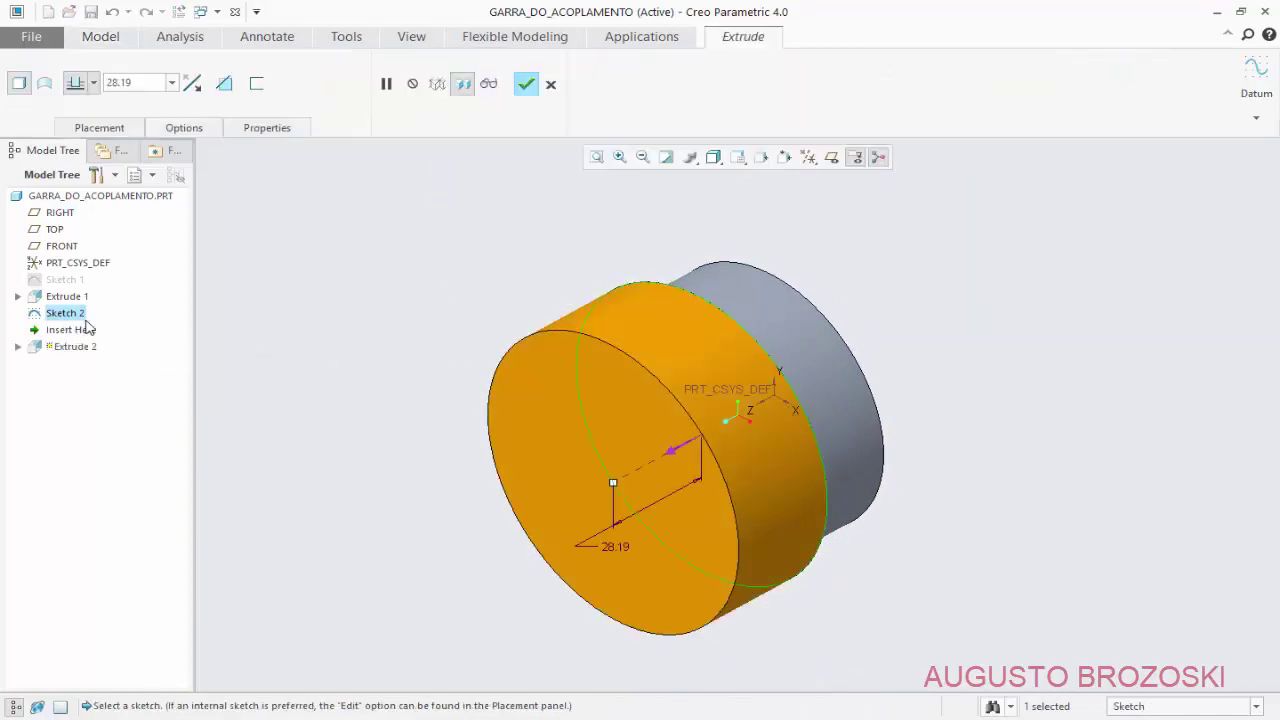
double_click(144, 82)
type("22")
key("Return")
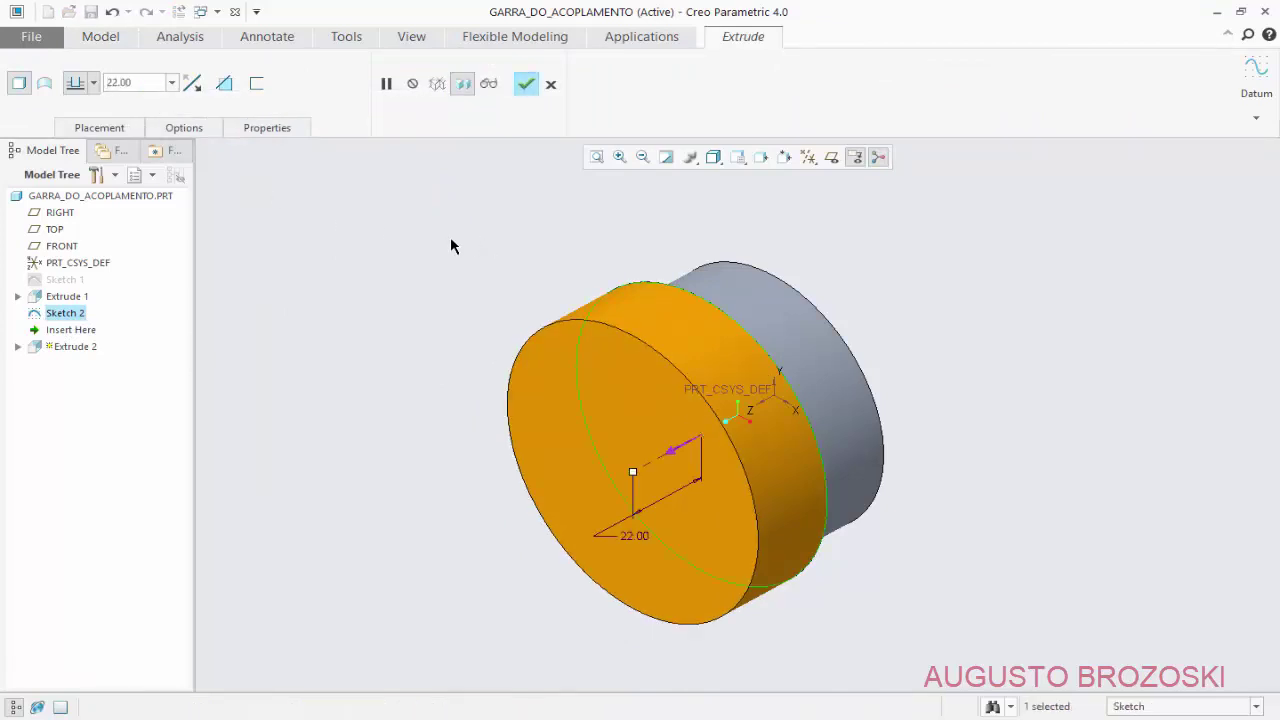
left_click(527, 86)
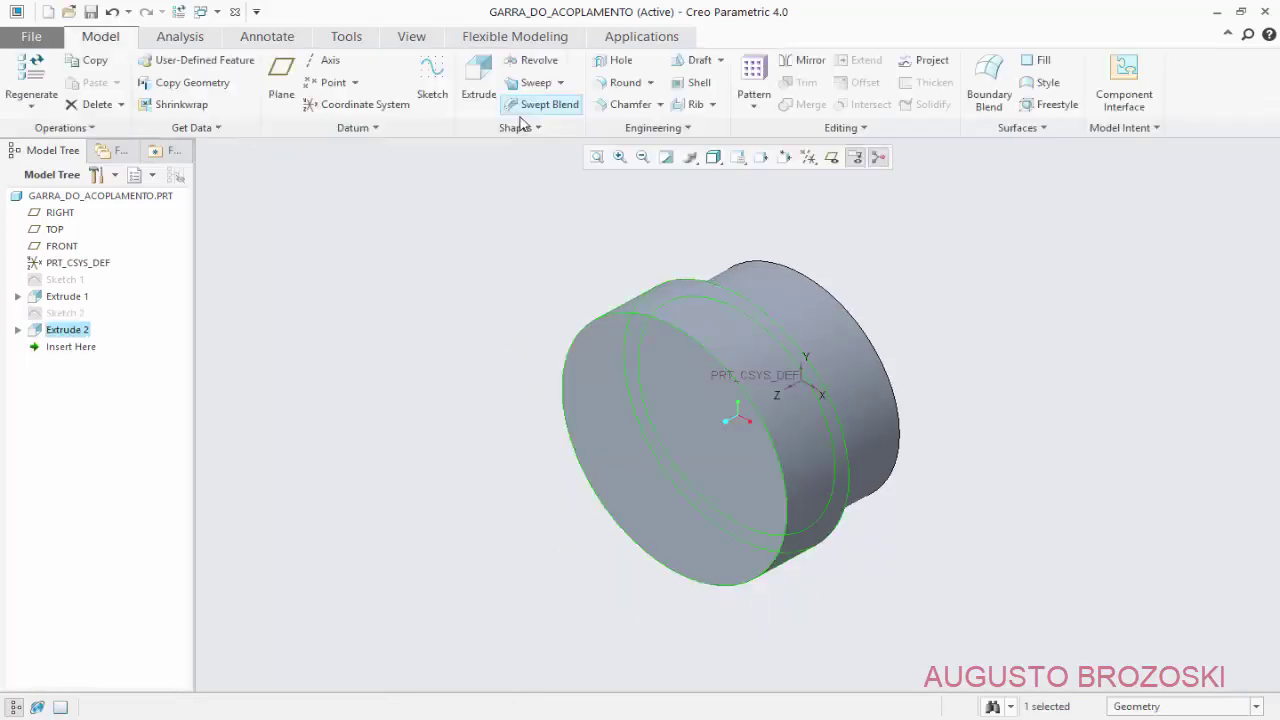
left_click(741, 159)
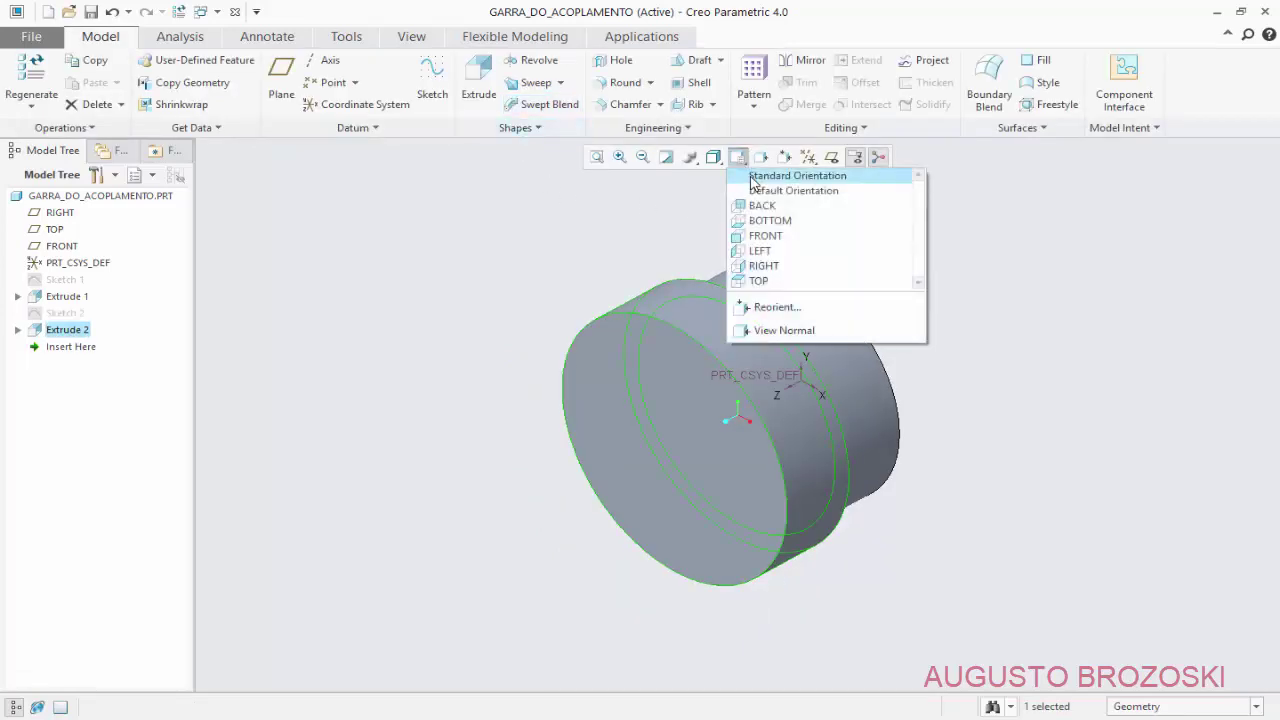
left_click(753, 181)
left_click(232, 222)
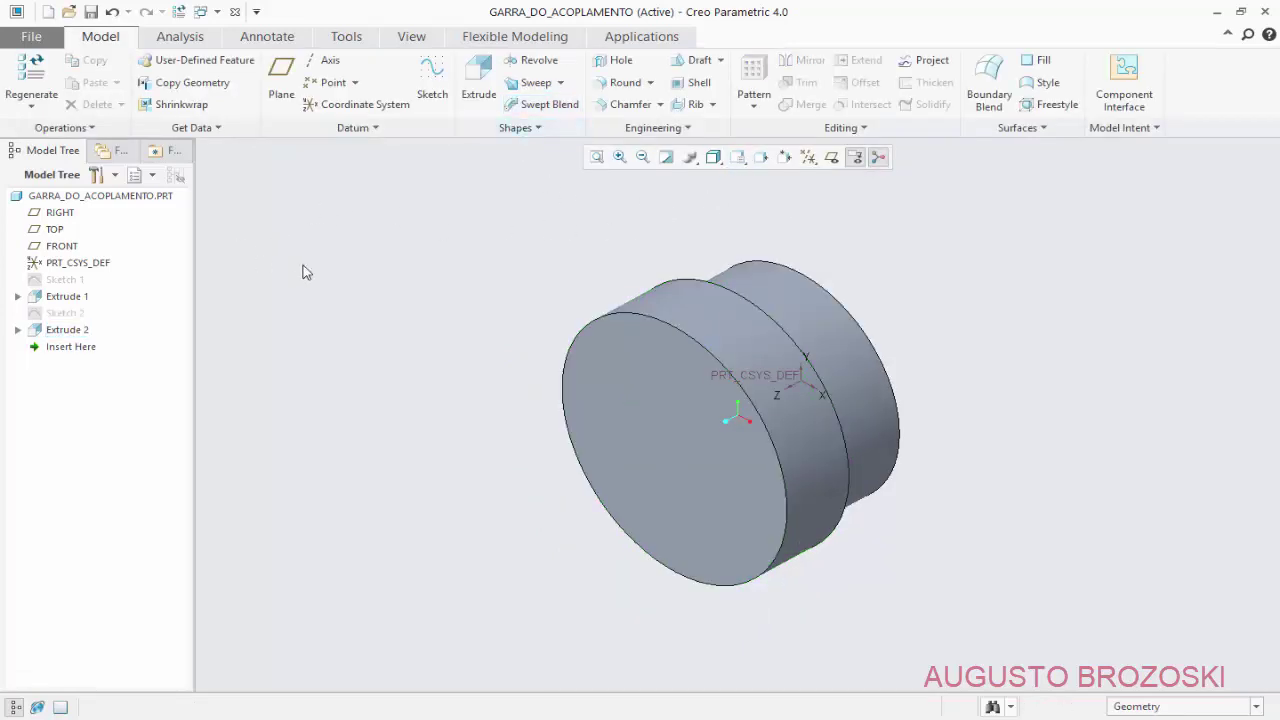
- Save and regenerate the part, and consult the claw dimensions in the PDF drawing before returning to Creo Parametric
left_click(91, 12)
key("ctrl+g")
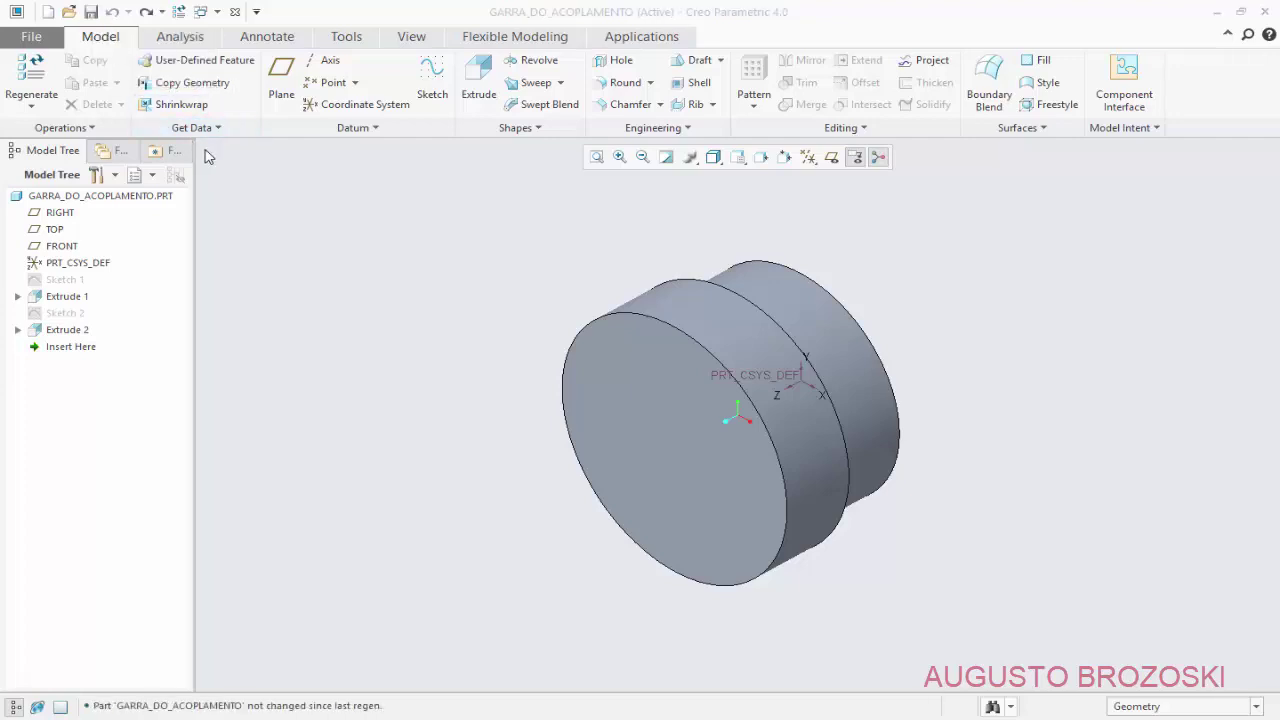
left_click(514, 697)
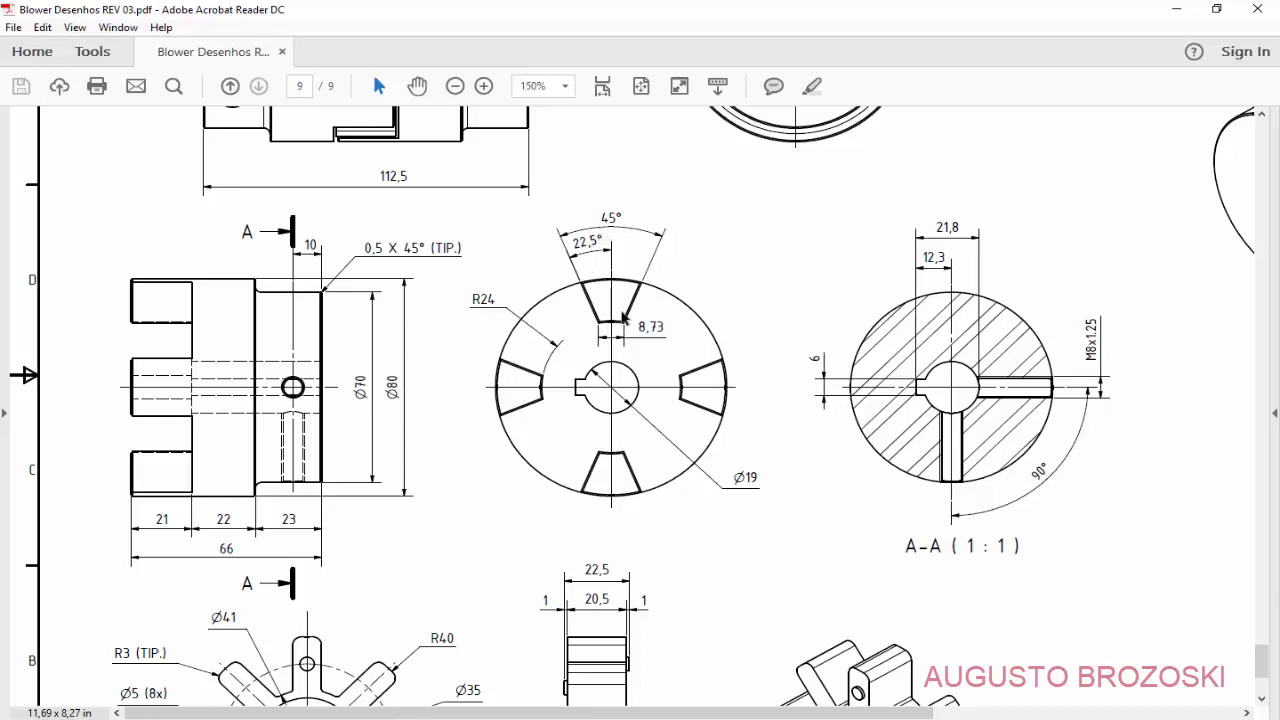
left_click(1176, 9)
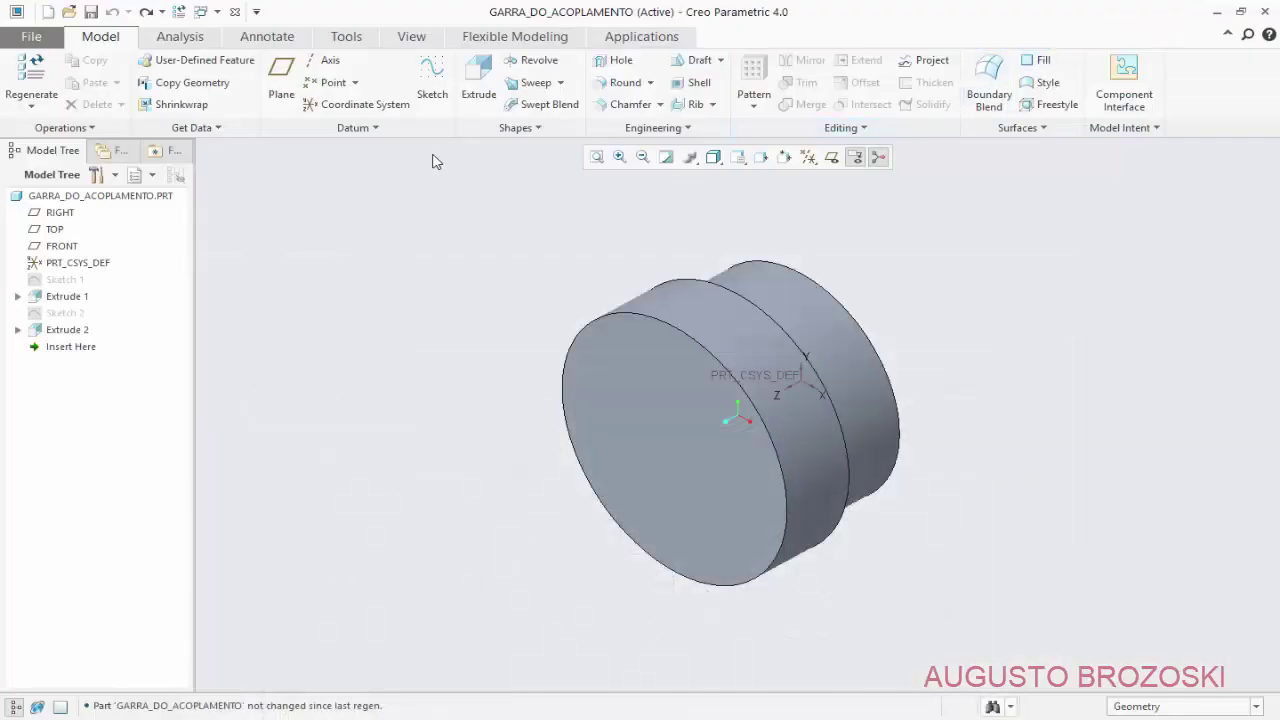
- On the front face of the 80 mm disc, sketch two circles centred on the origin: one along the disc's edge and one about 50 mm in diameter
left_click(440, 90)
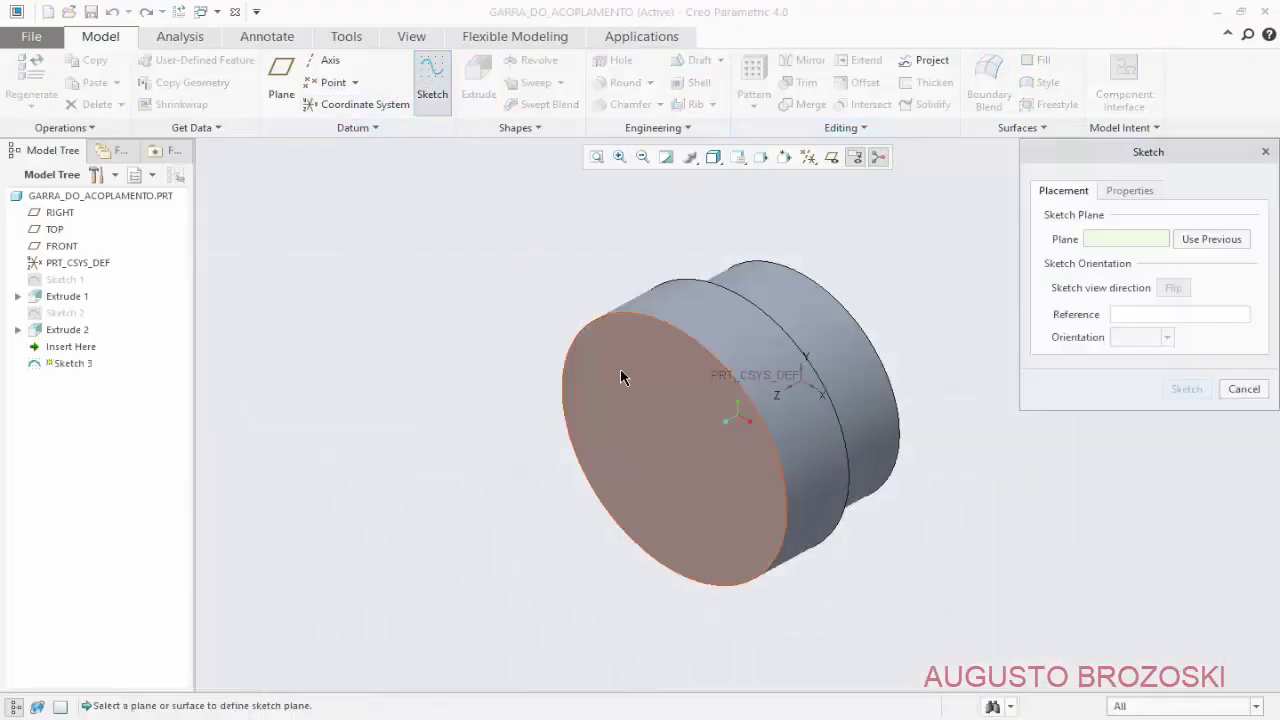
left_click(620, 369)
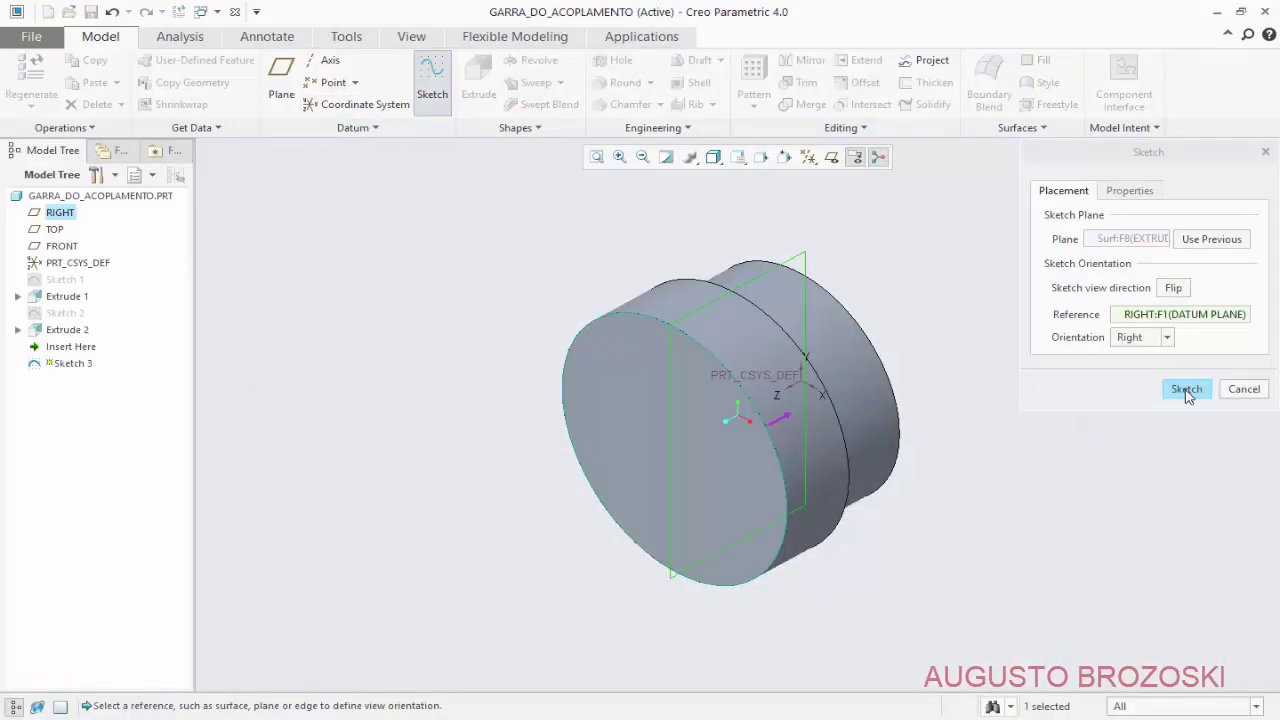
left_click(1187, 391)
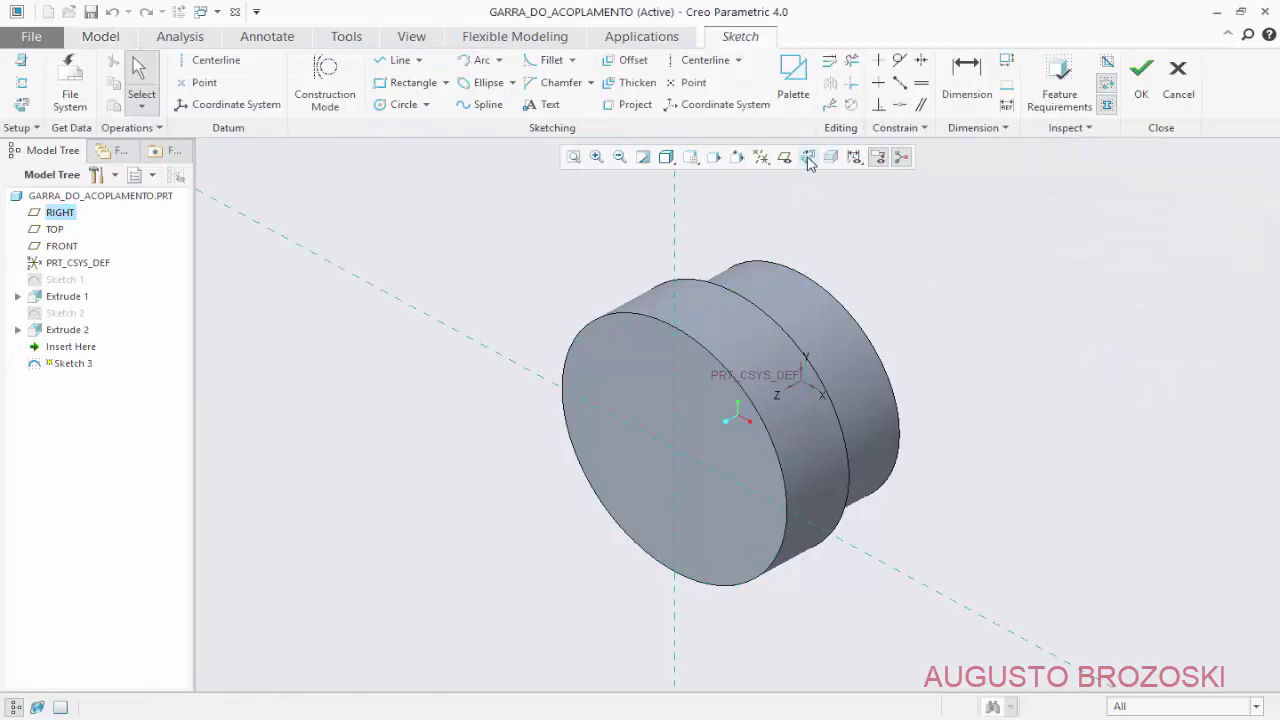
left_click(808, 158)
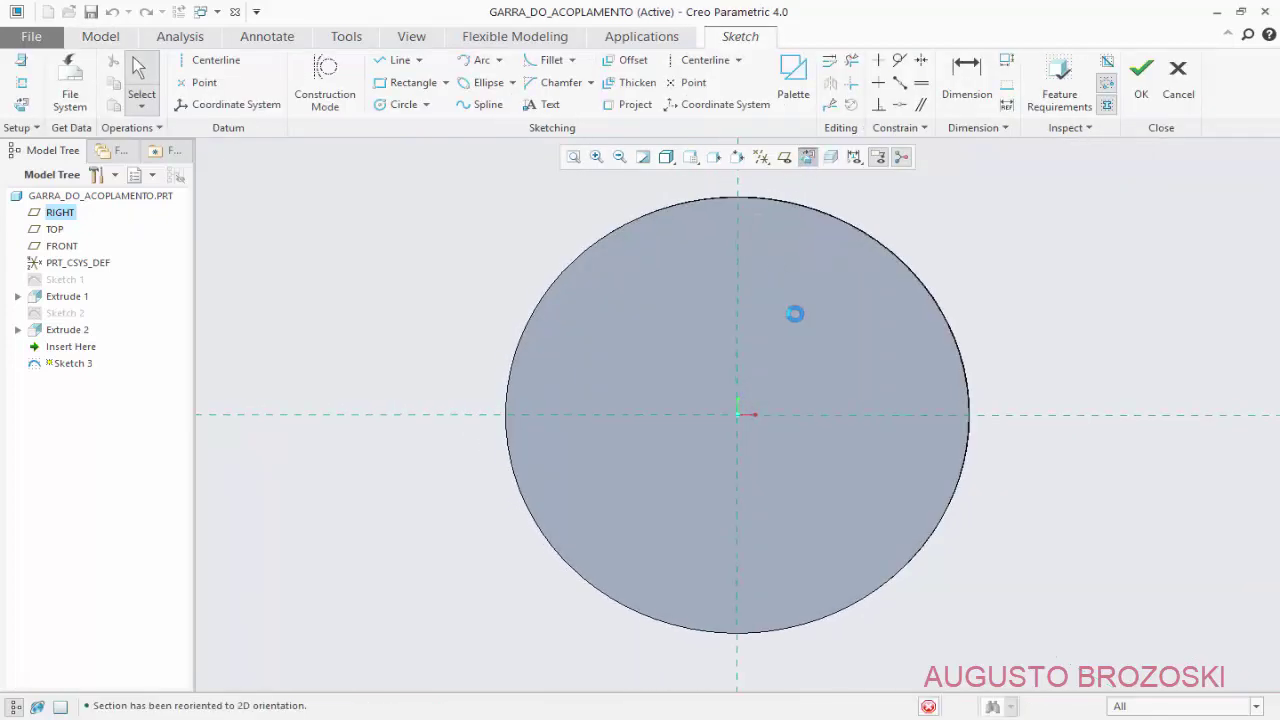
scroll(796, 243, "down", 1)
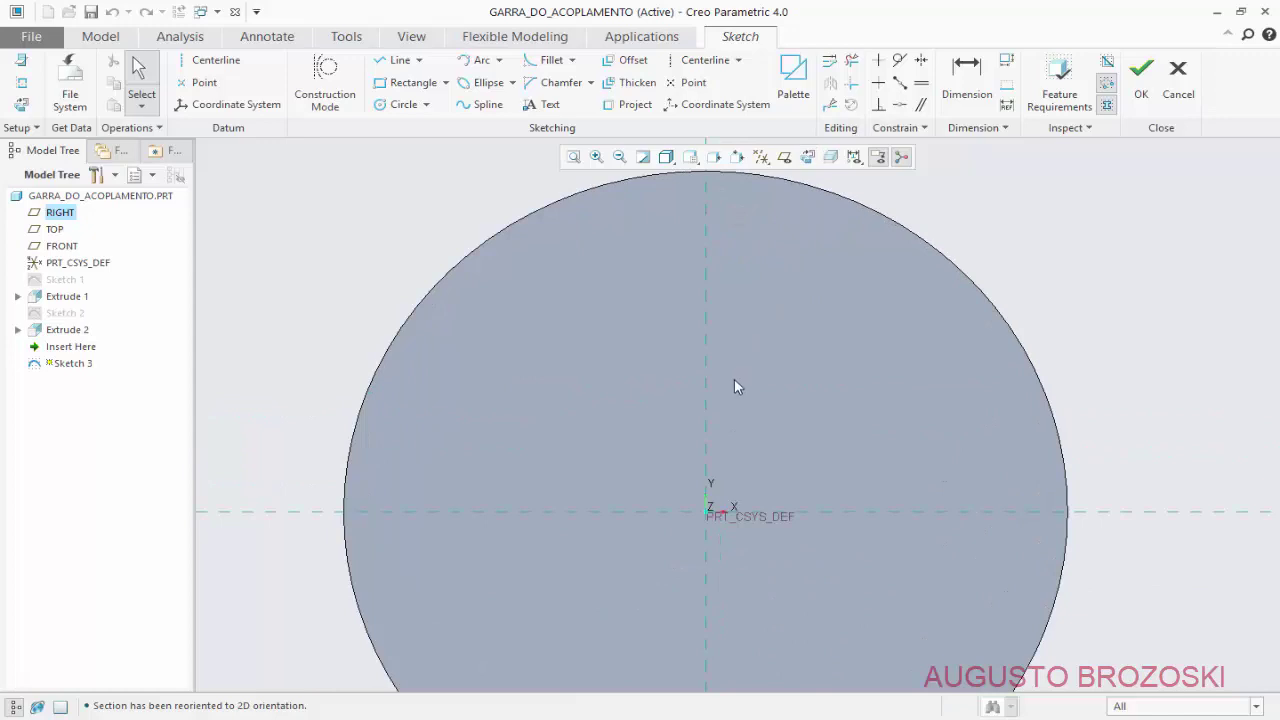
middle_click_drag(770, 359, 748, 389)
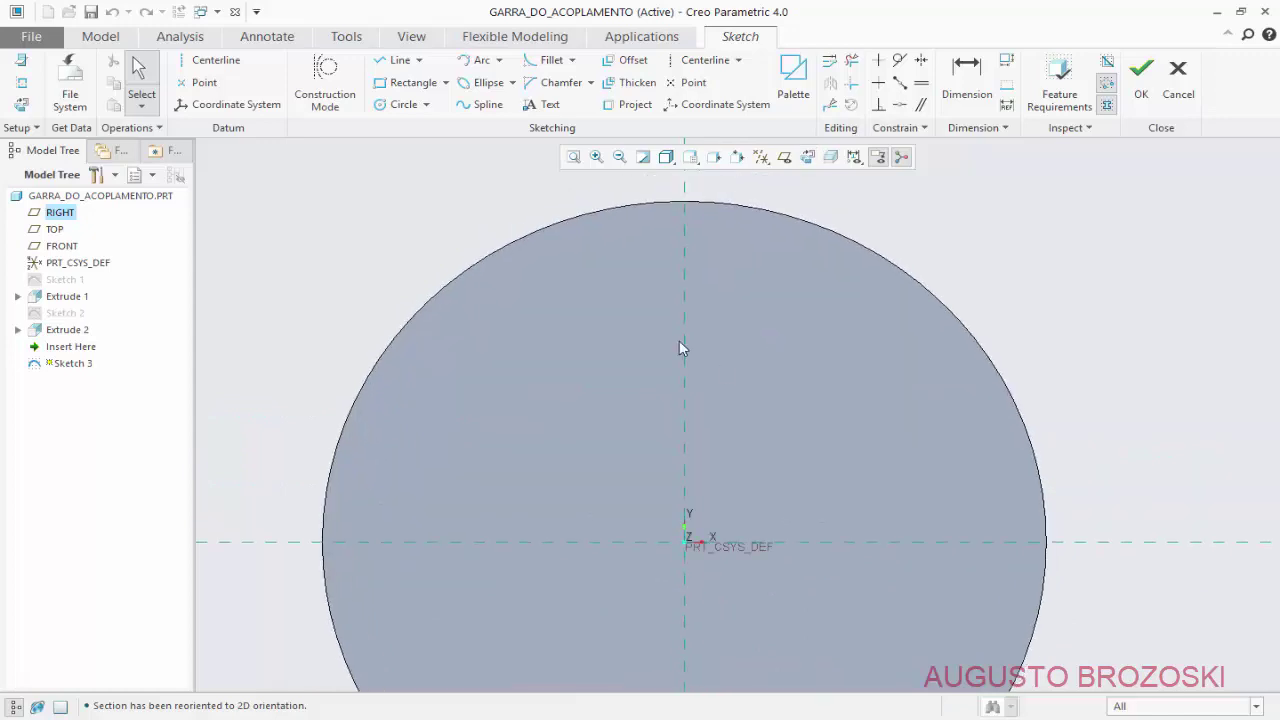
left_click(400, 104)
left_click(685, 541)
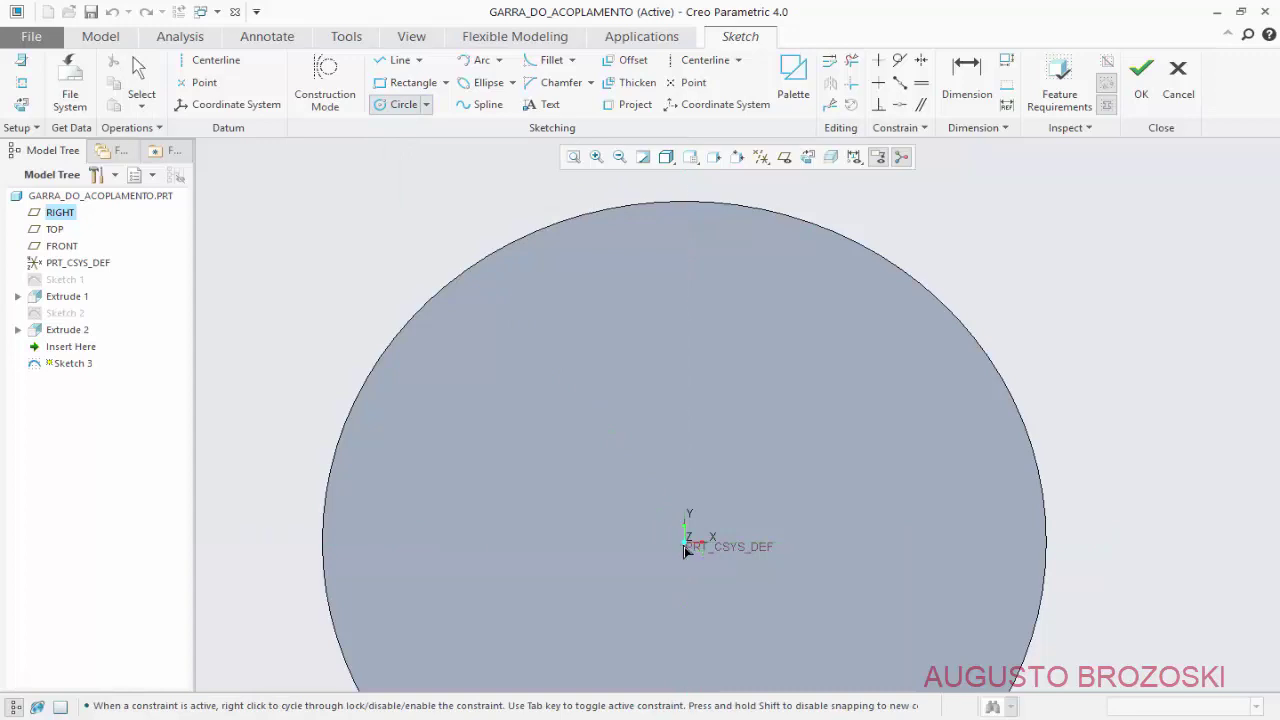
left_click(688, 206)
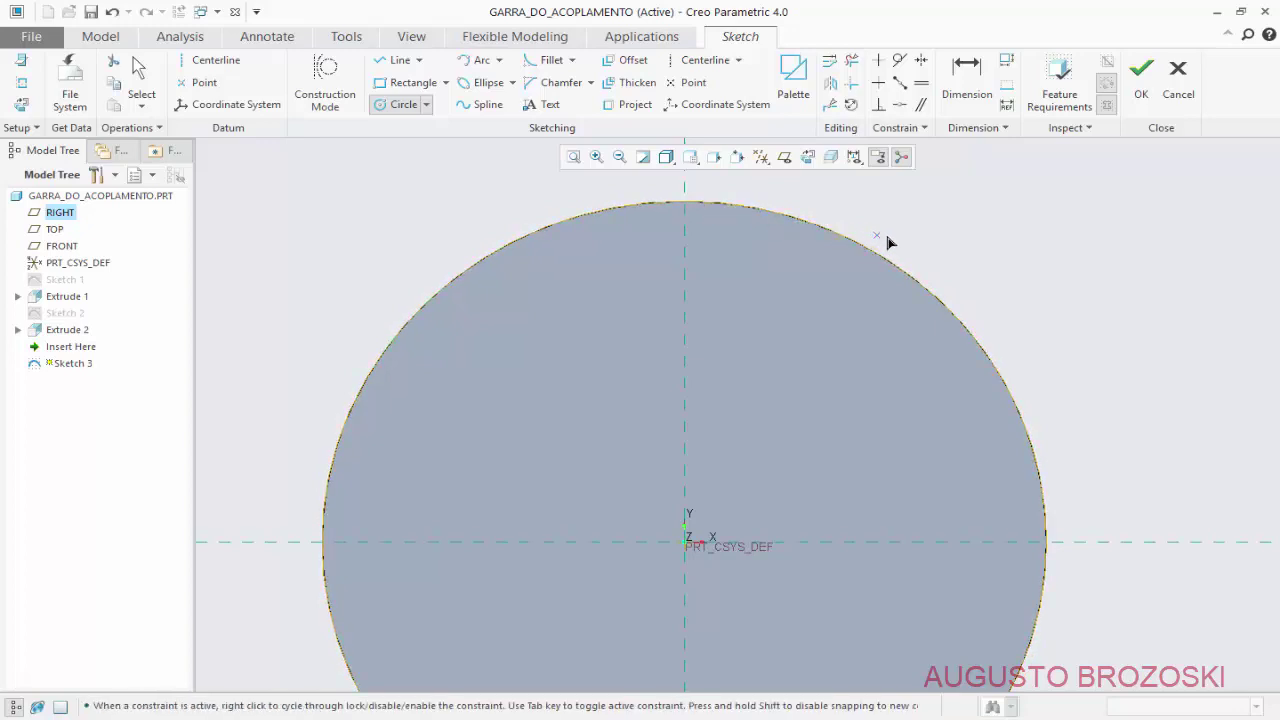
left_click(687, 550)
left_click(703, 336)
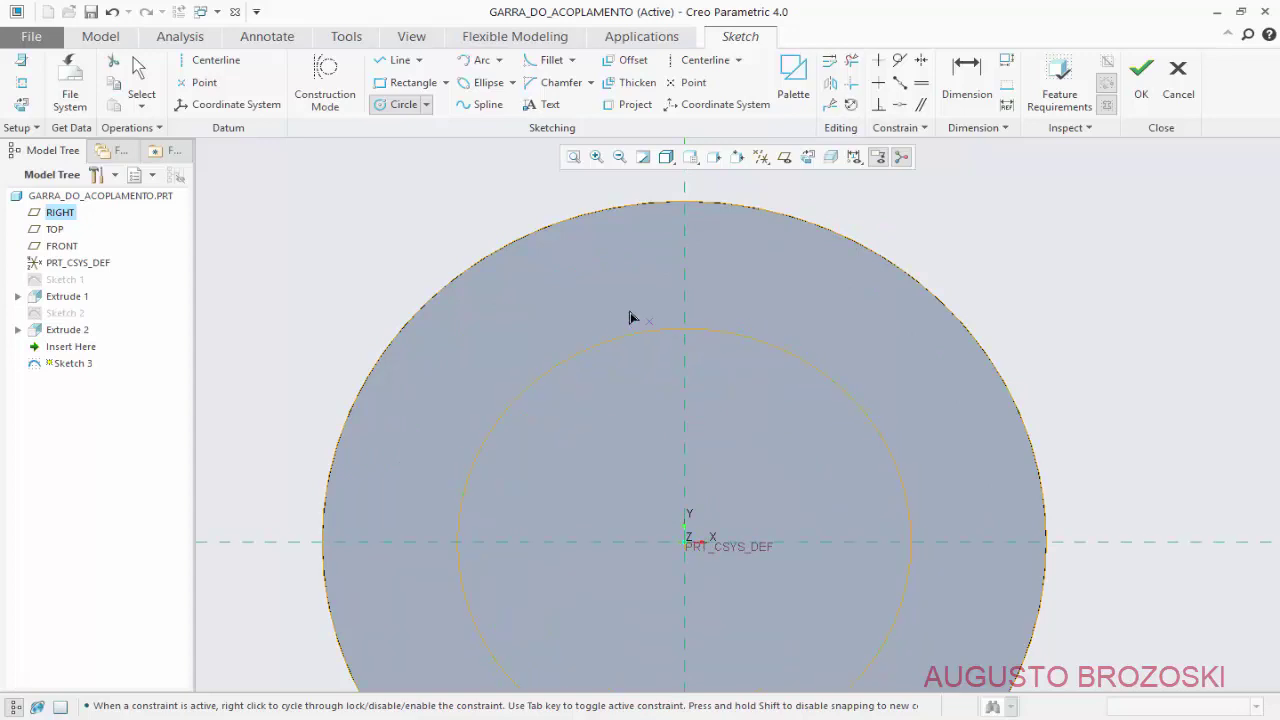
- Draw two lines from the origin up to the outer circle, one on each side of the vertical reference, forming a narrow V
left_click(398, 60)
left_click(684, 546)
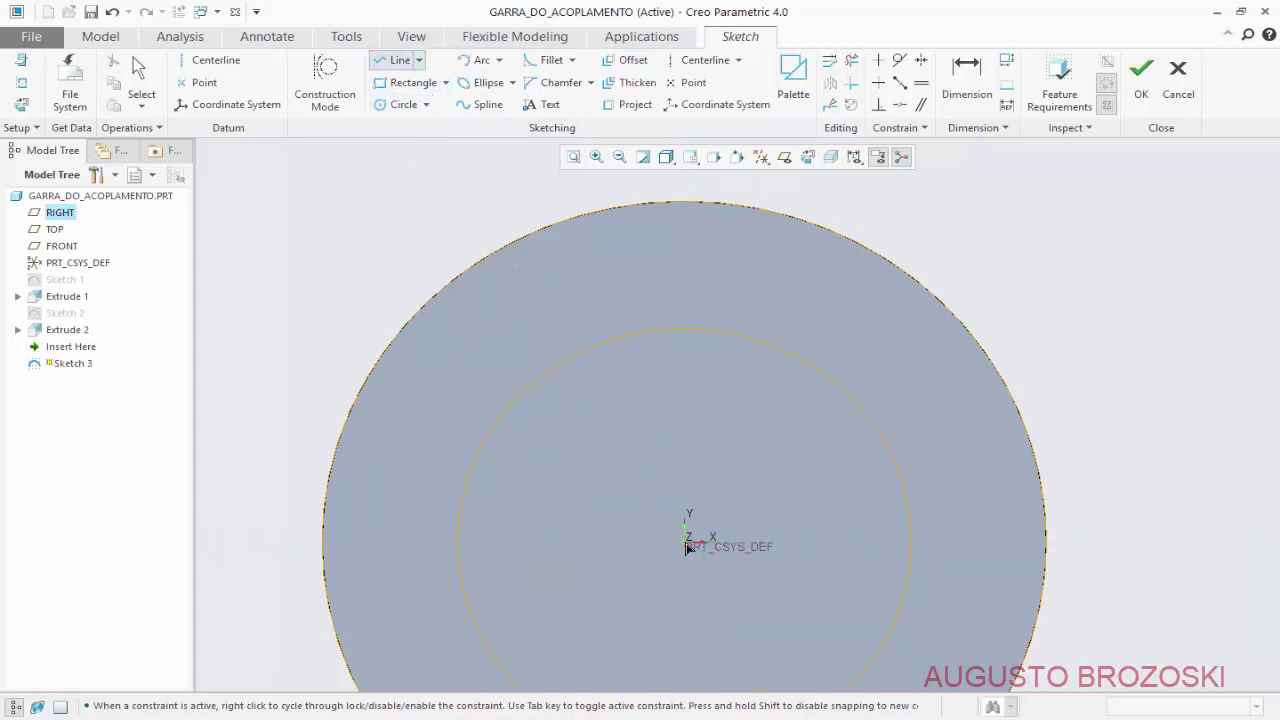
left_click(583, 217)
middle_click(560, 194)
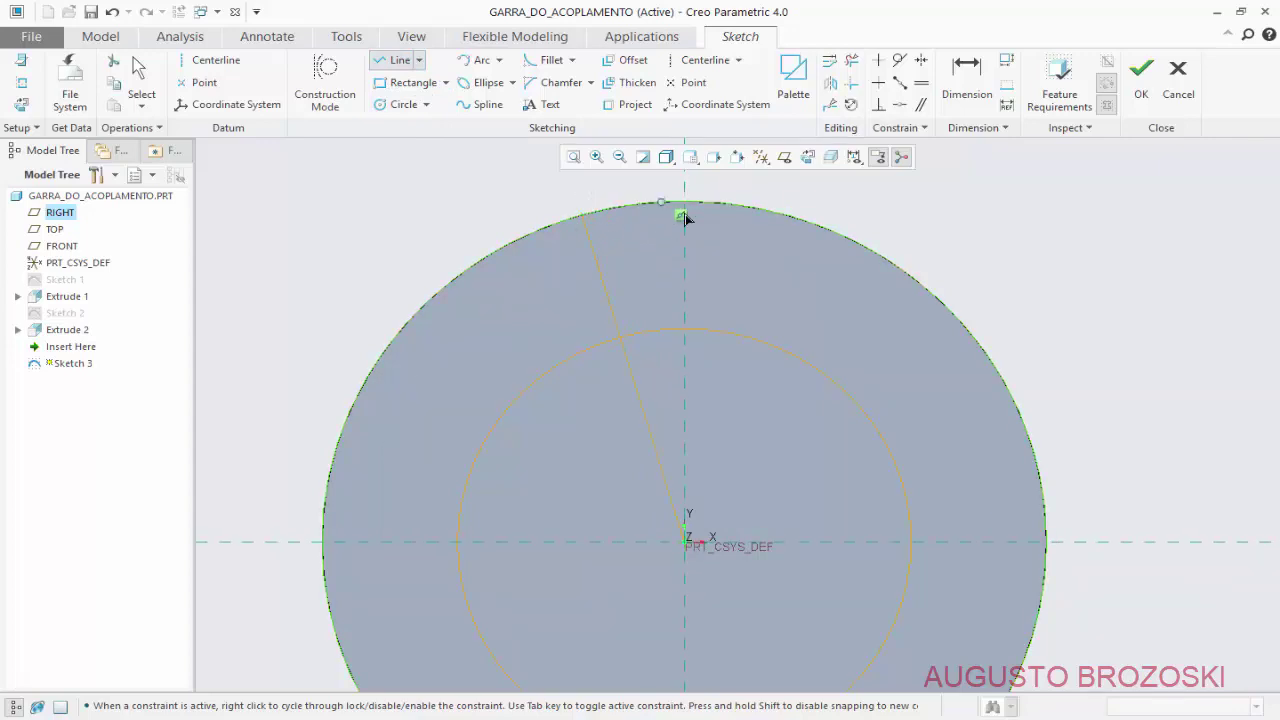
left_click(686, 539)
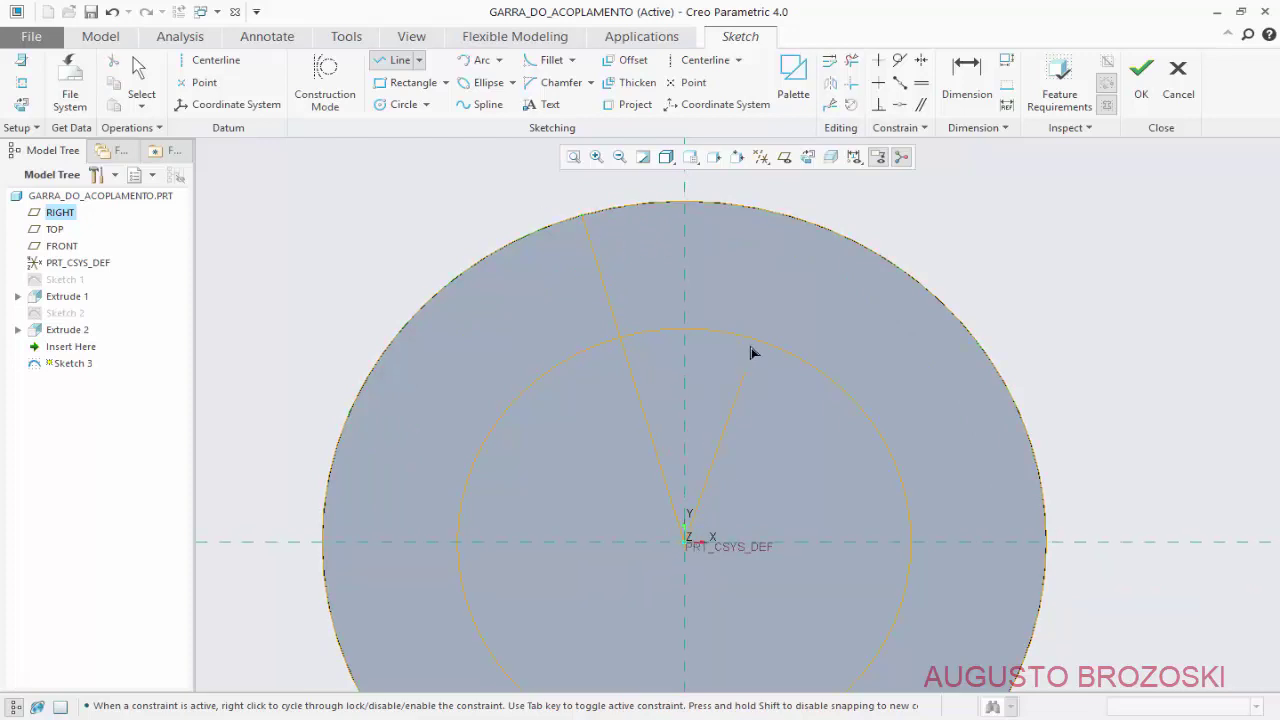
left_click(779, 218)
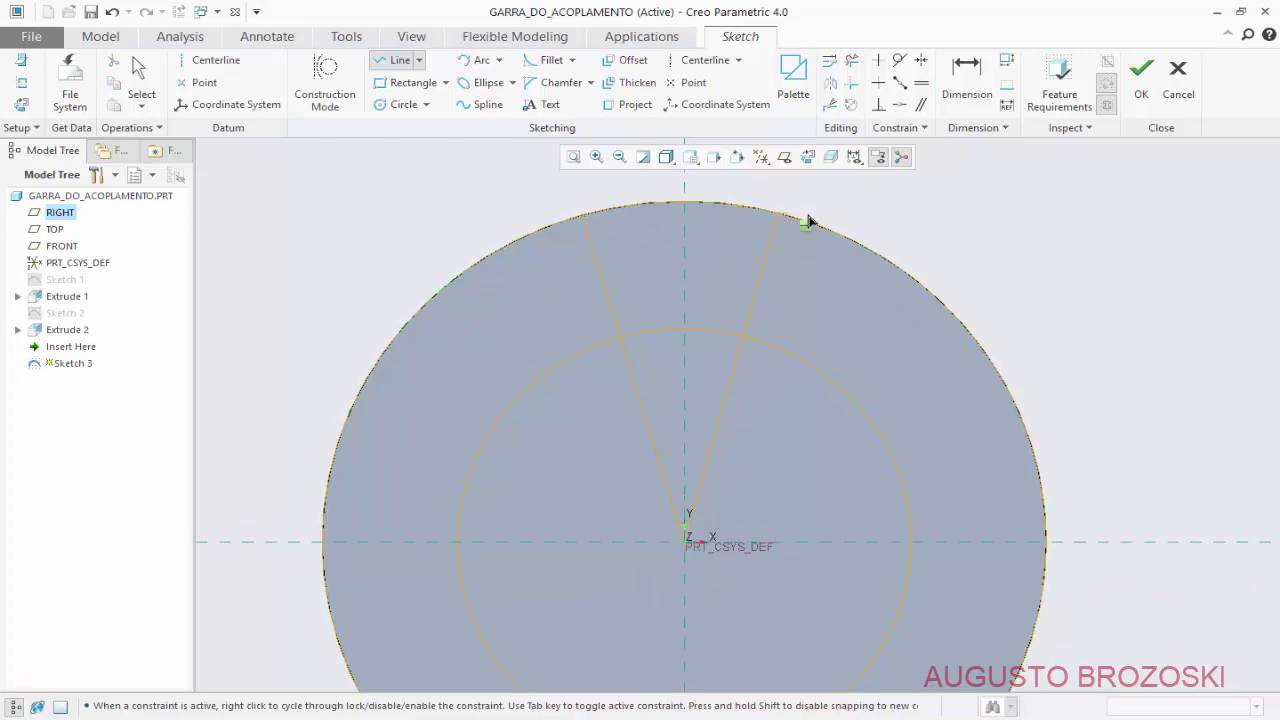
middle_click(866, 209)
middle_click(881, 229)
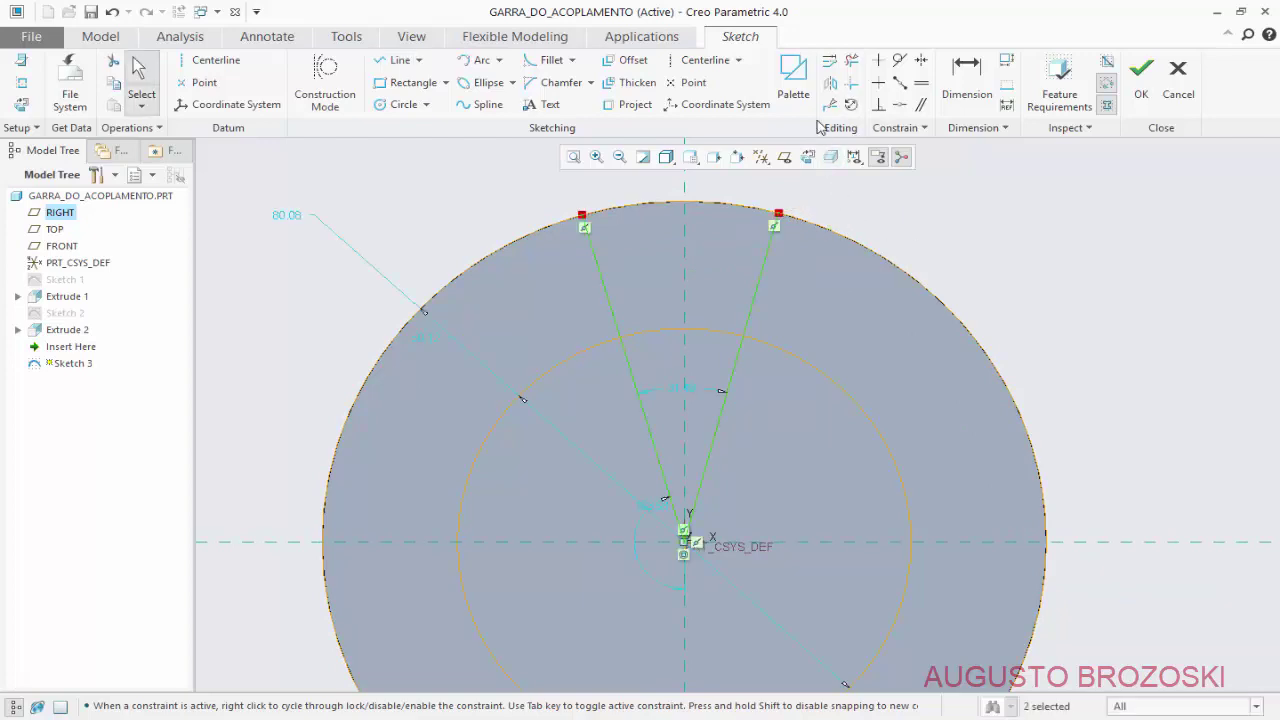
- Trim the inner circle outside the V and the line portions below it, leaving the short arc between the two radial lines
left_click(853, 63)
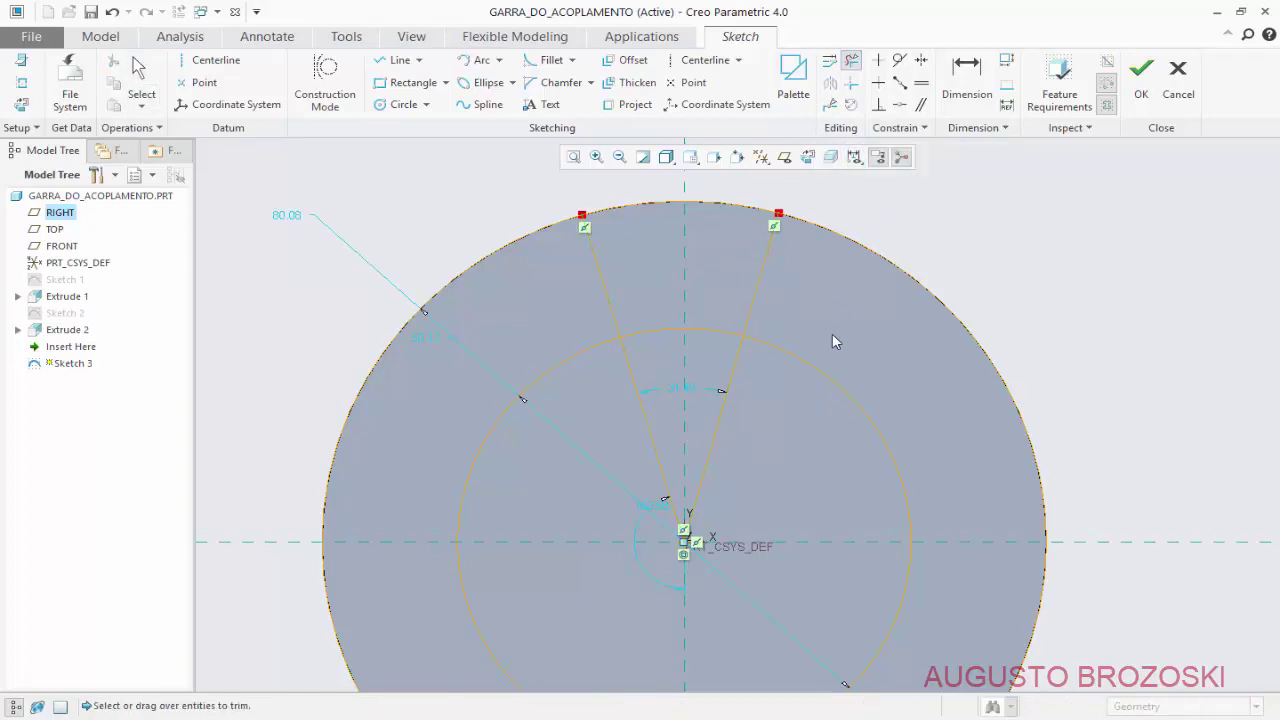
mouse_move(829, 349)
left_mouse_down()
mouse_move(785, 394)
mouse_move(792, 404)
left_mouse_up()
left_click_drag(884, 612, 848, 604)
left_click_drag(463, 631, 470, 598)
left_click_drag(508, 482, 443, 463)
mouse_move(763, 373)
left_mouse_down()
mouse_move(678, 381)
mouse_move(643, 366)
mouse_move(620, 392)
left_mouse_up()
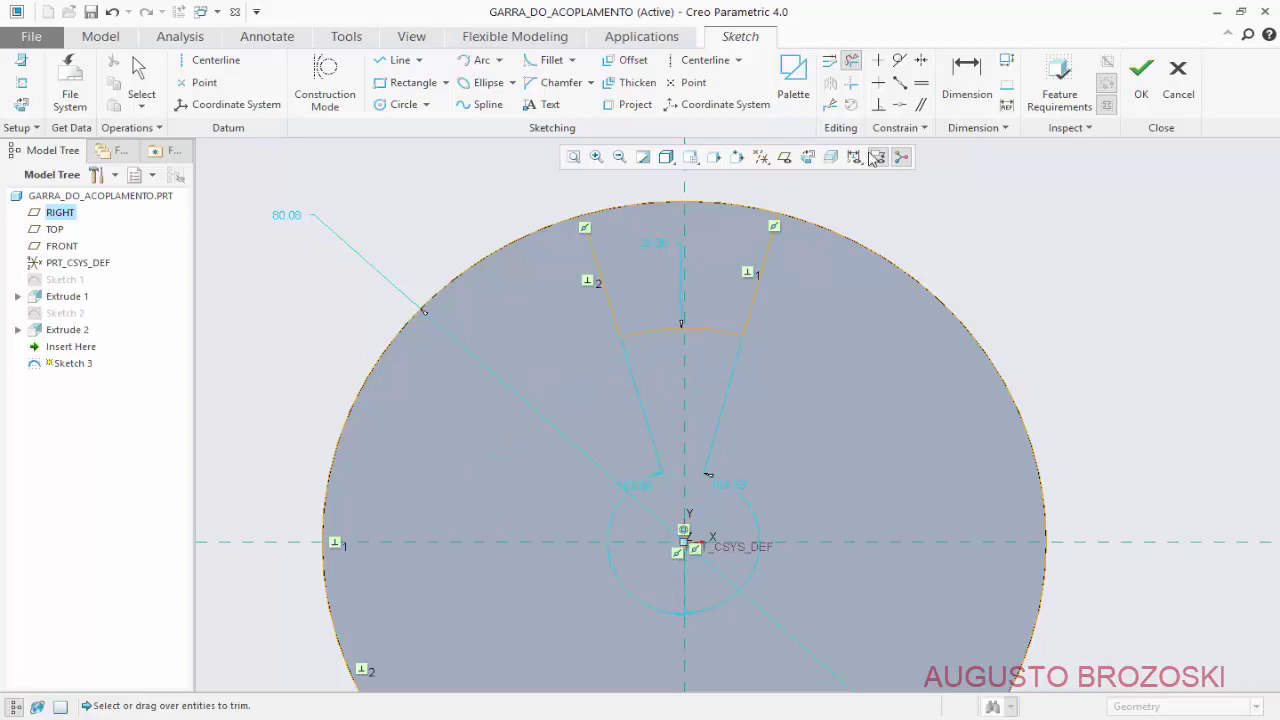
- Dimension the angle between each radial line of the tooth profile and the vertical reference as 22.5°
left_click(966, 78)
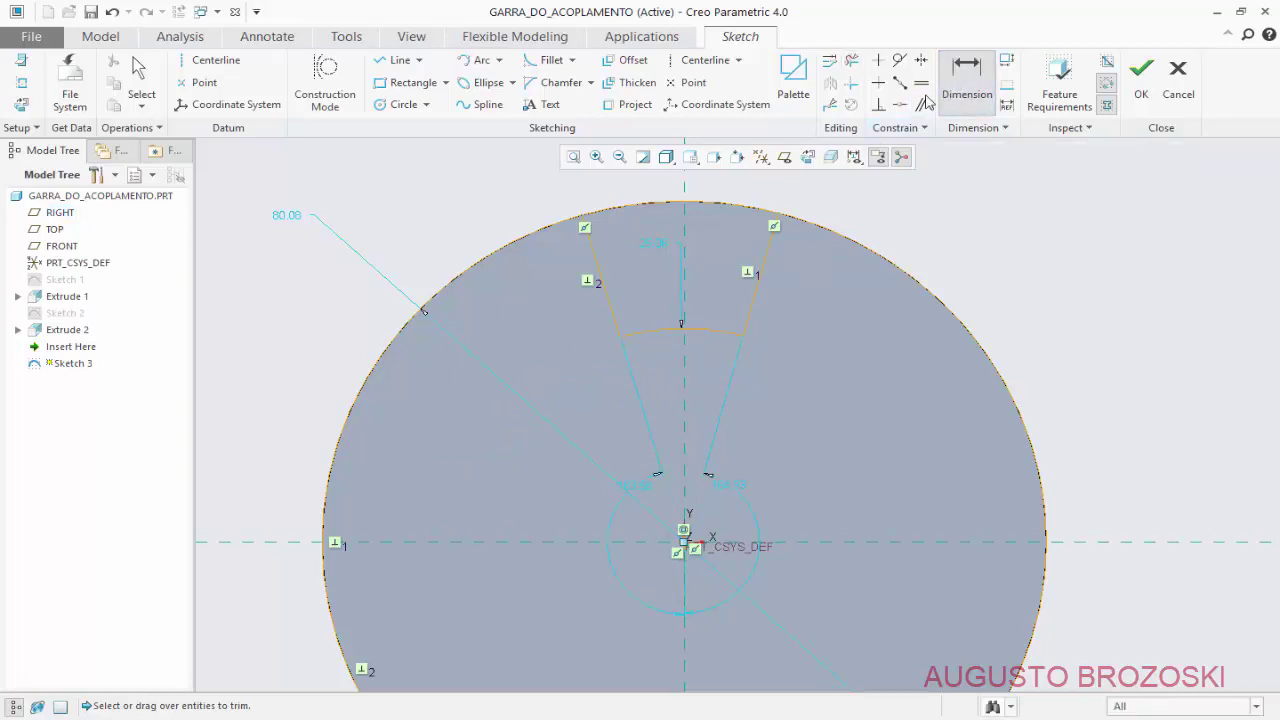
left_click(625, 316)
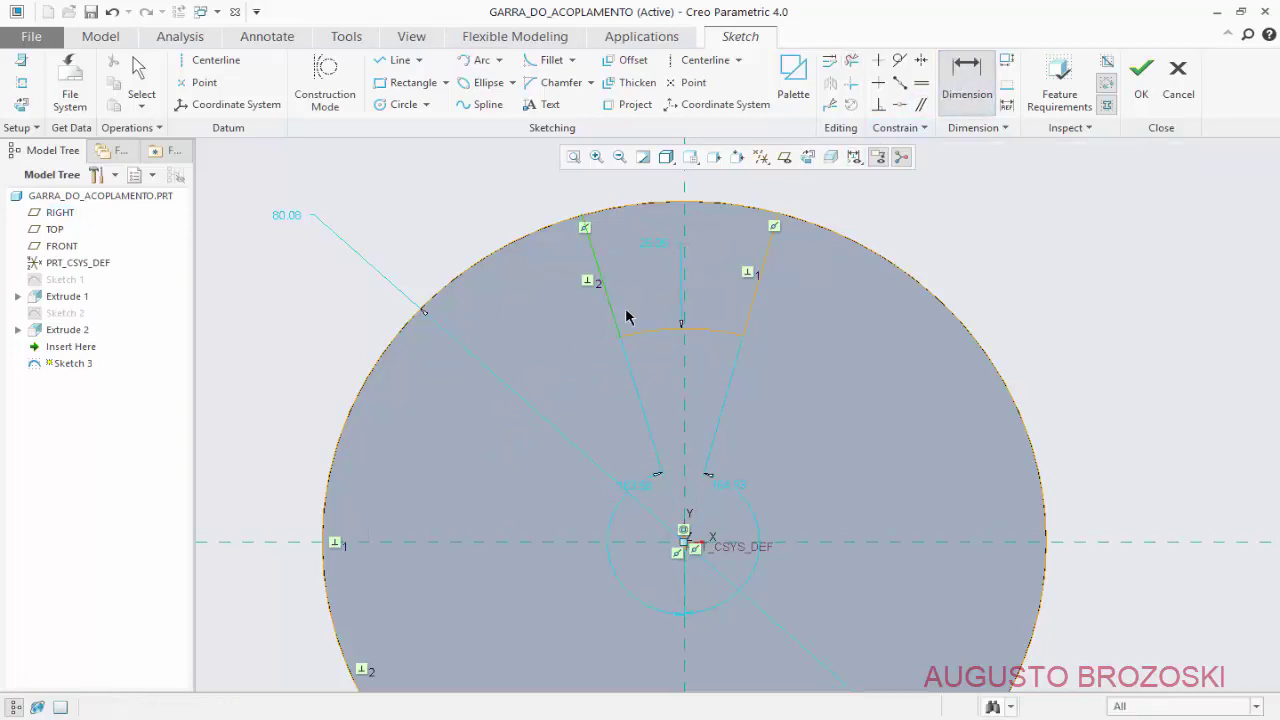
left_click(684, 364)
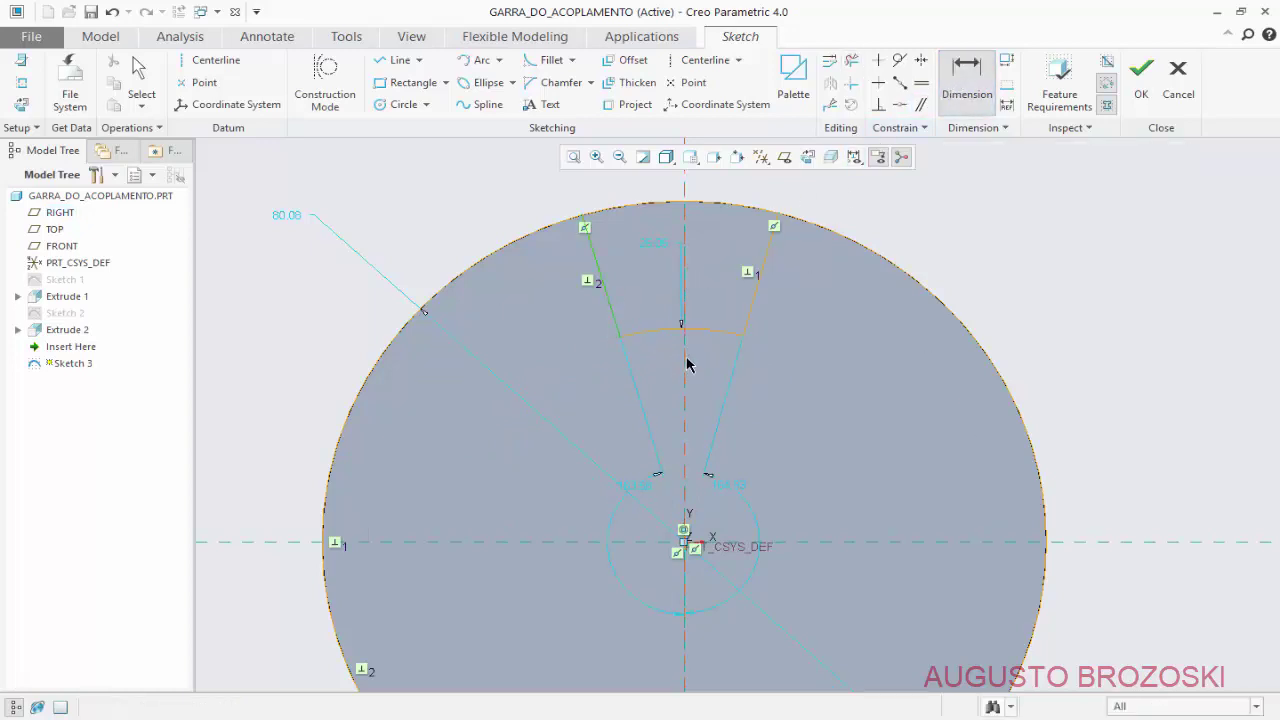
middle_click(640, 277)
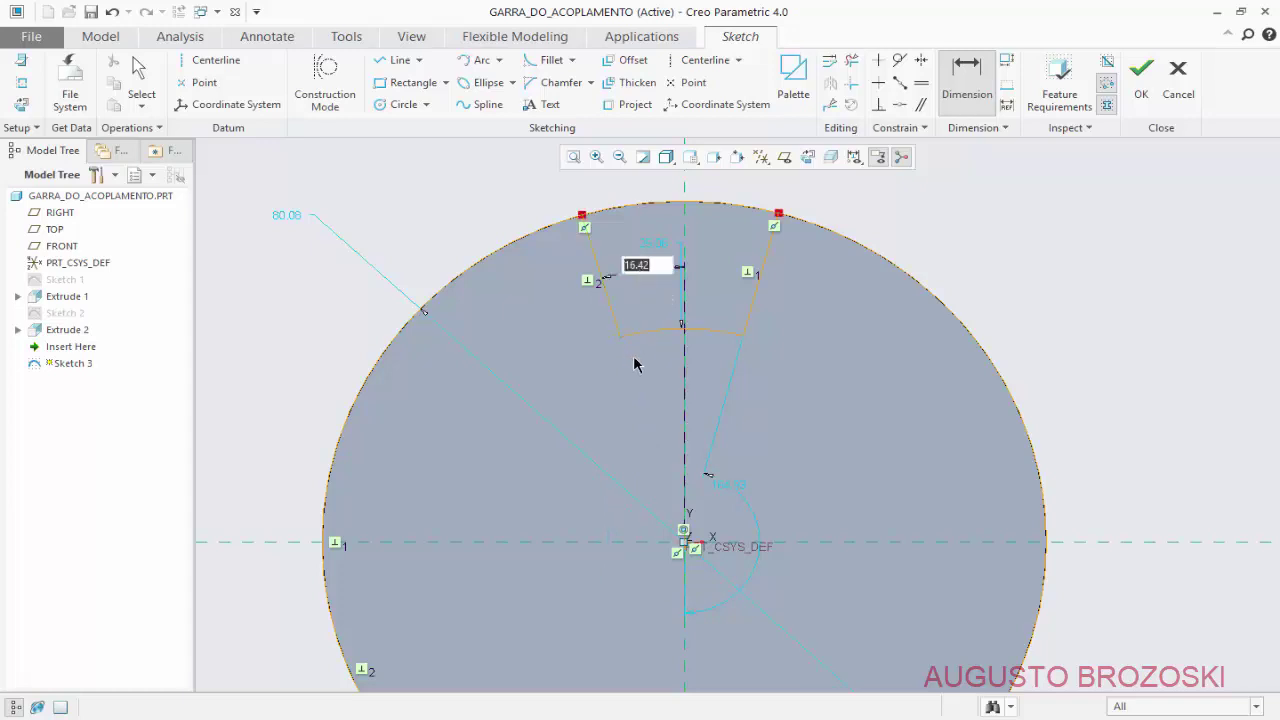
type("22.5")
key("Return")
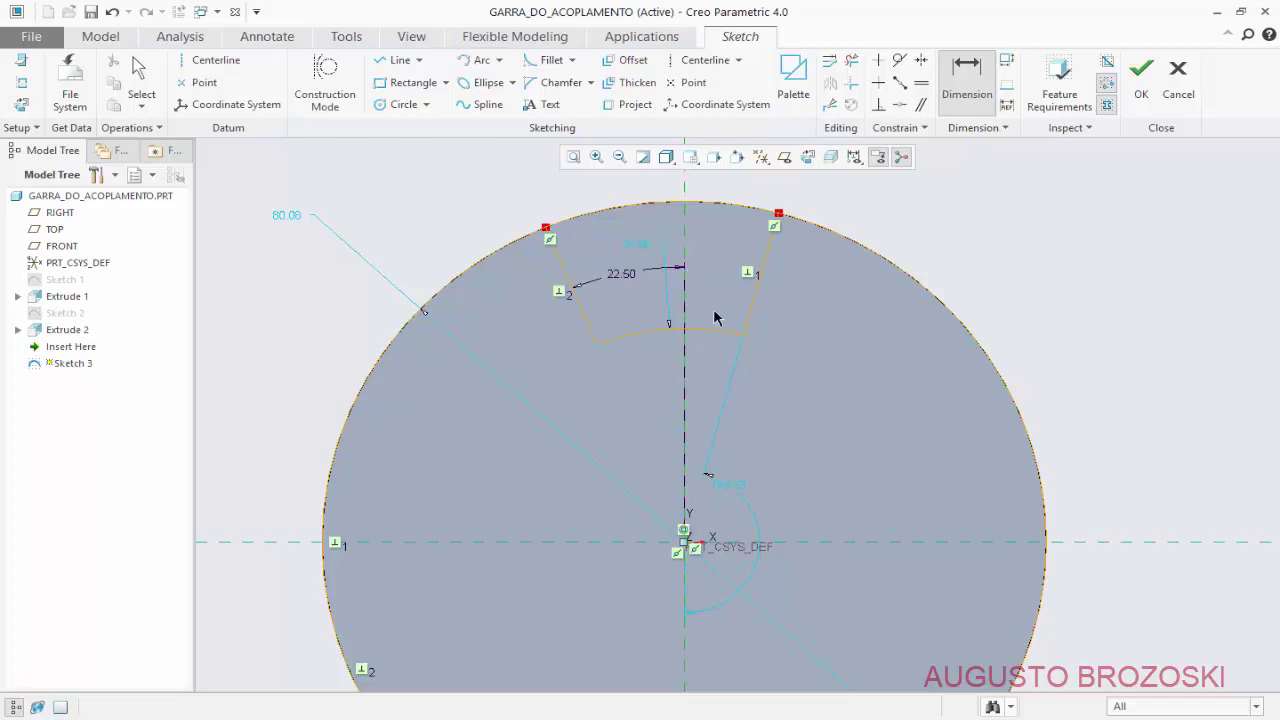
left_click(755, 299)
middle_click(735, 240)
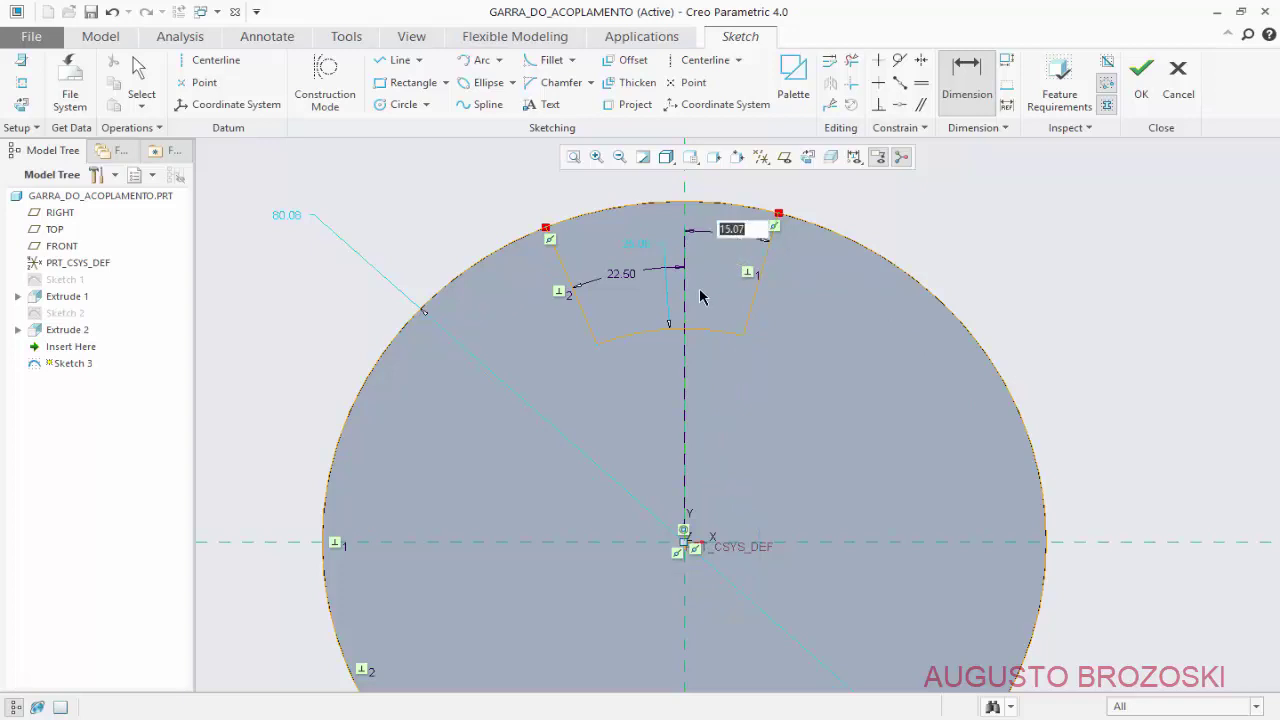
type("22.5")
key("Return")
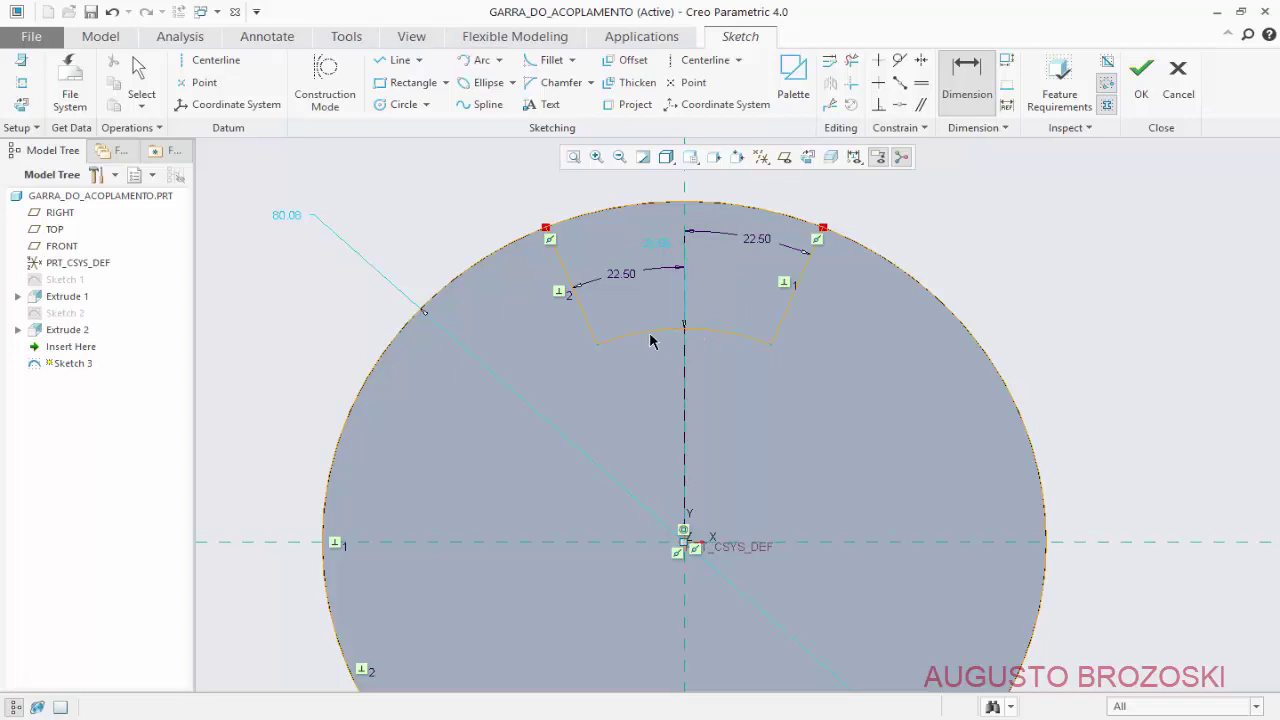
- Dimension the inner arc of the tooth profile with a radius of 24 mm
left_click(648, 338)
middle_click(655, 399)
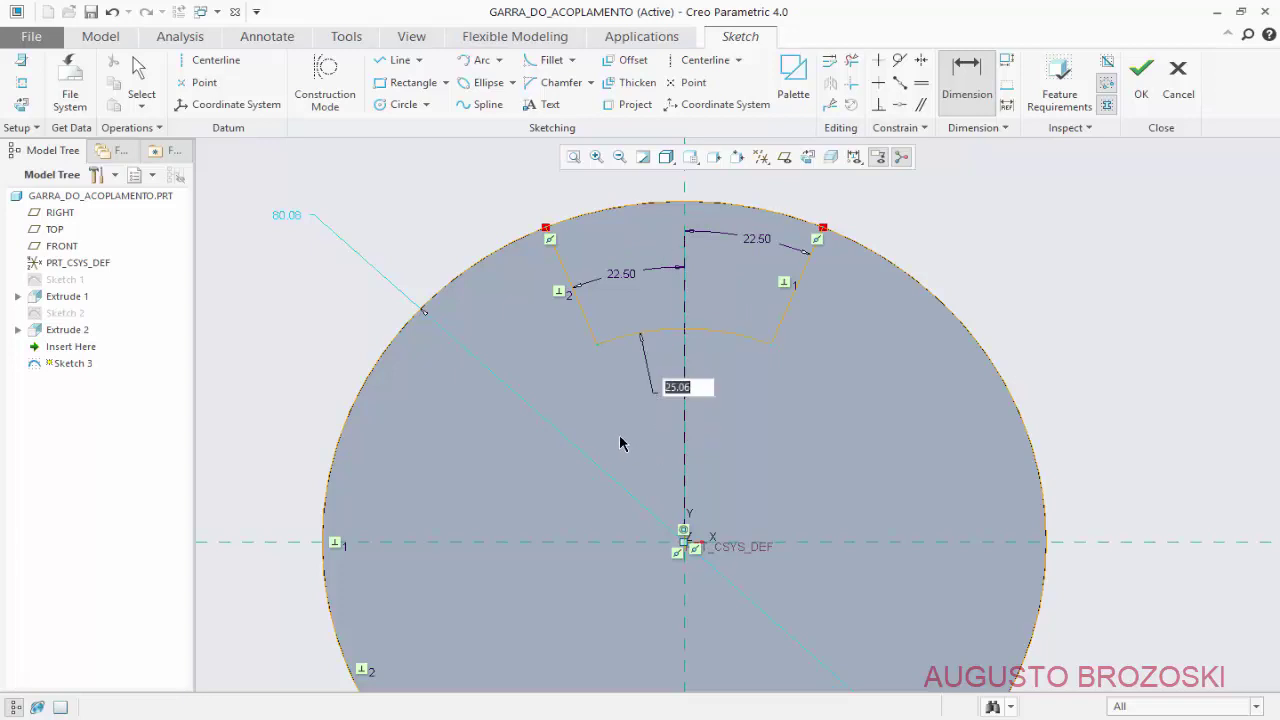
type("24")
key("Return")
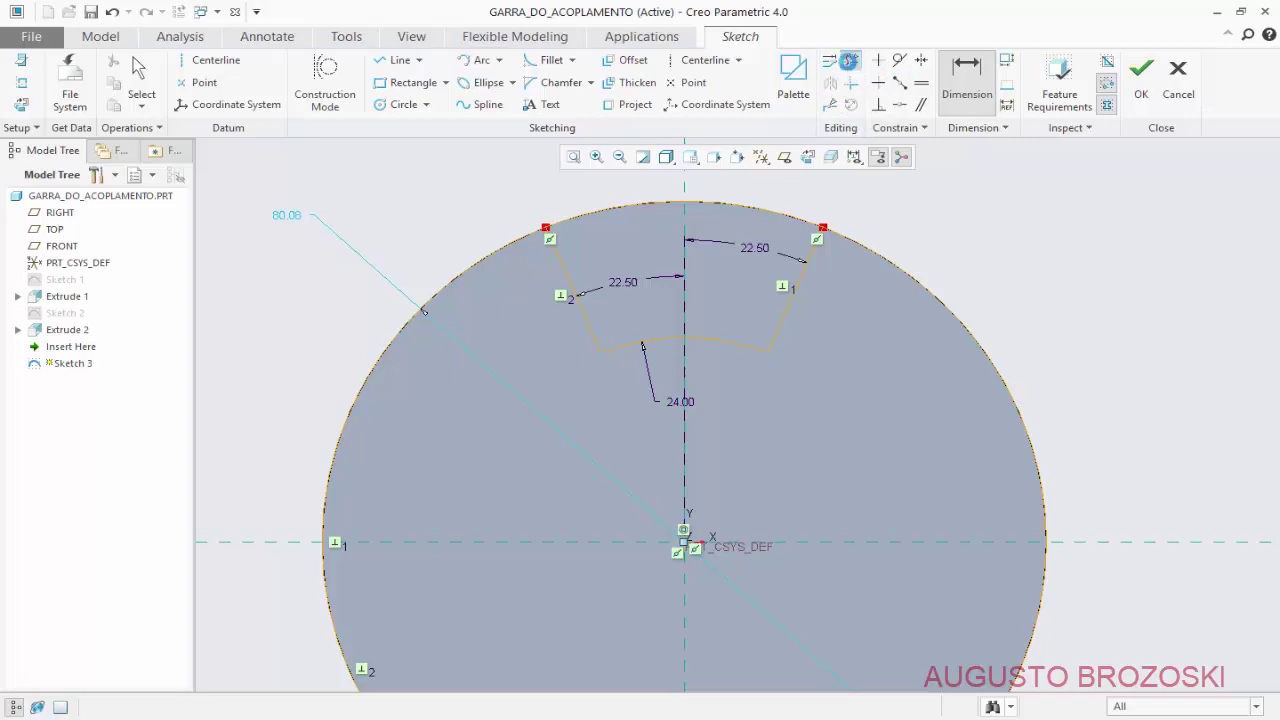
- Trim the outer circle outside the two radial lines, leaving only the arc that closes the tooth profile
left_click(851, 61)
mouse_move(924, 365)
left_mouse_down()
mouse_move(971, 523)
mouse_move(1074, 614)
left_mouse_up()
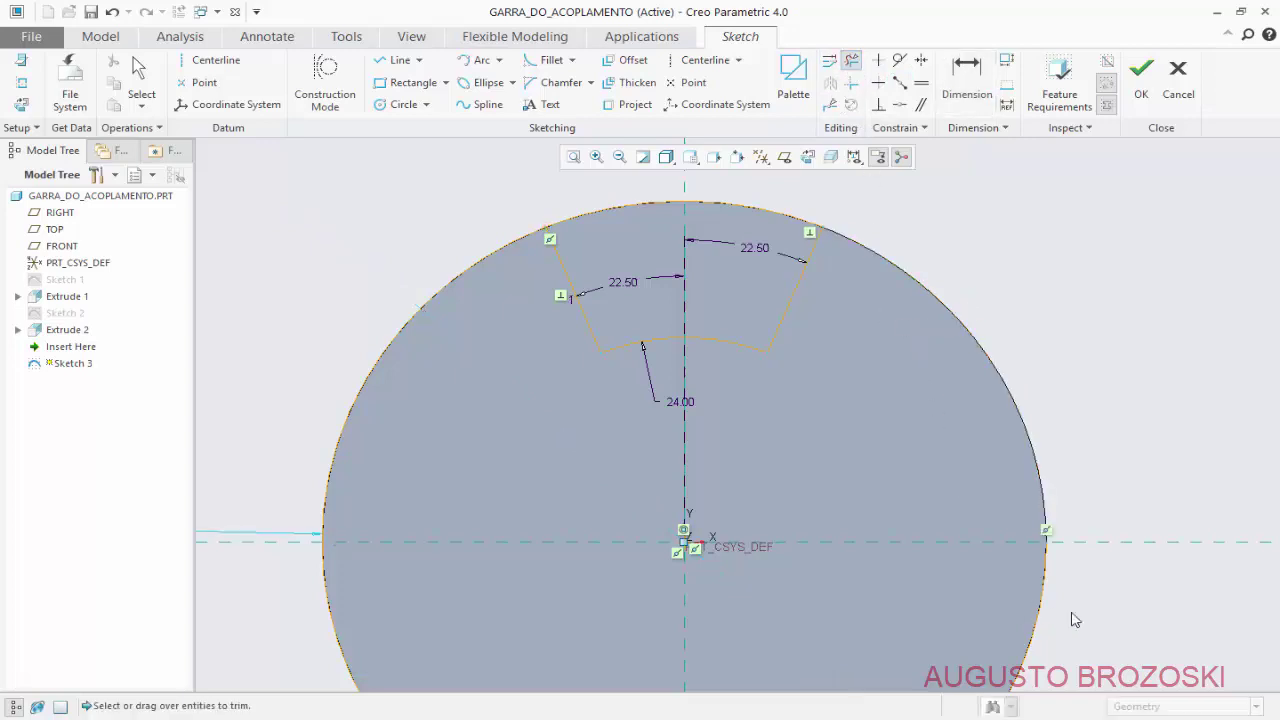
mouse_move(440, 385)
left_mouse_down()
mouse_move(345, 412)
mouse_move(397, 458)
left_mouse_up()
left_click_drag(313, 613, 369, 631)
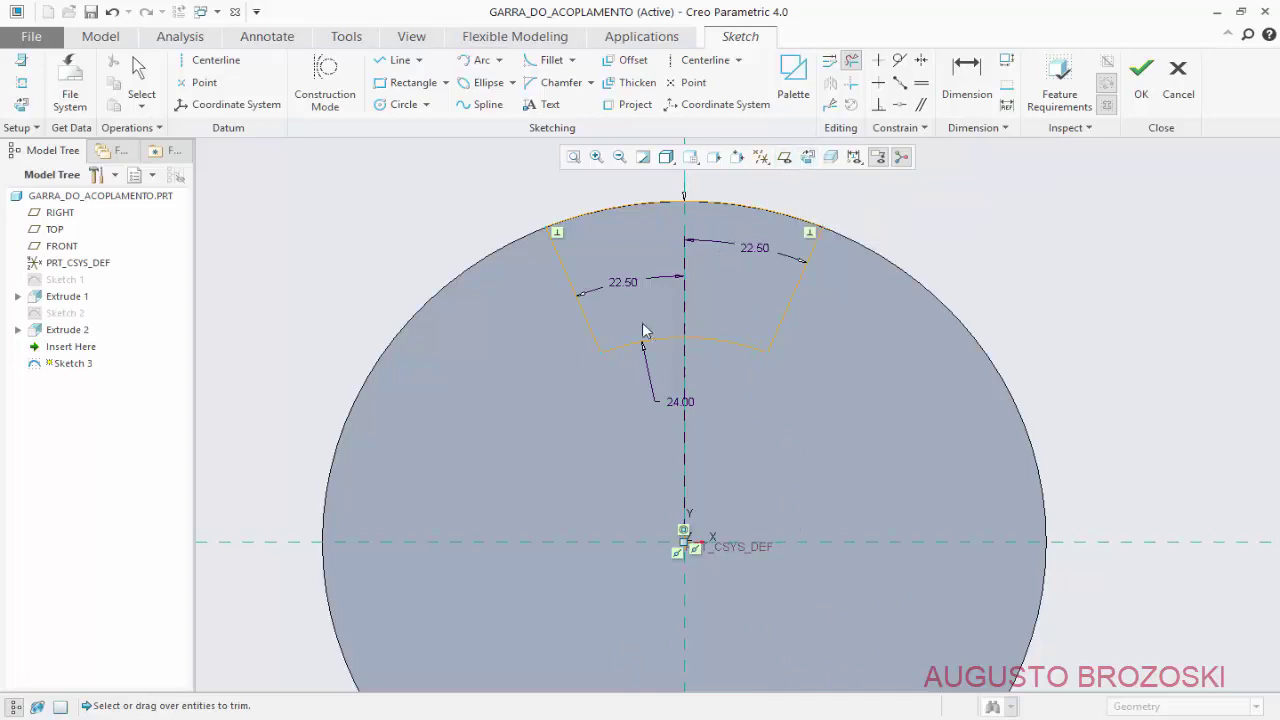
- Try to dimension the horizontal distance from the inner arc's endpoint to the vertical reference, and undo the conflicting dimension
left_click(966, 85)
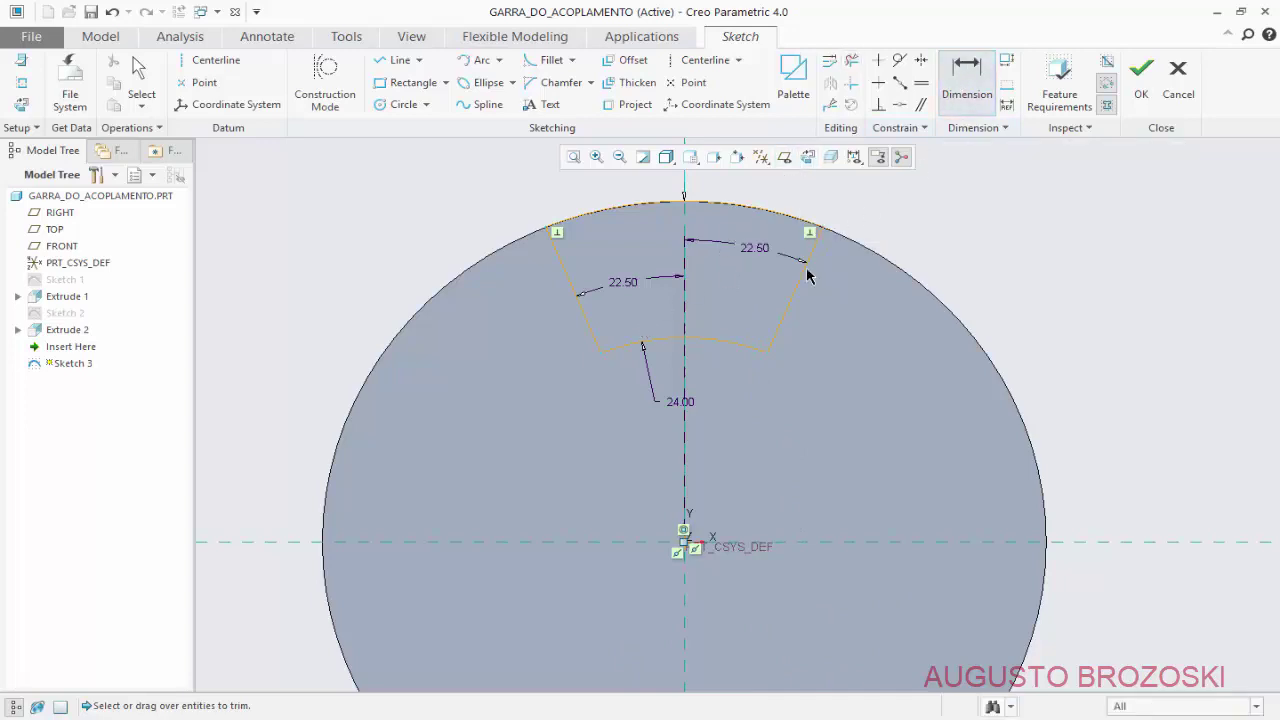
left_click(600, 354)
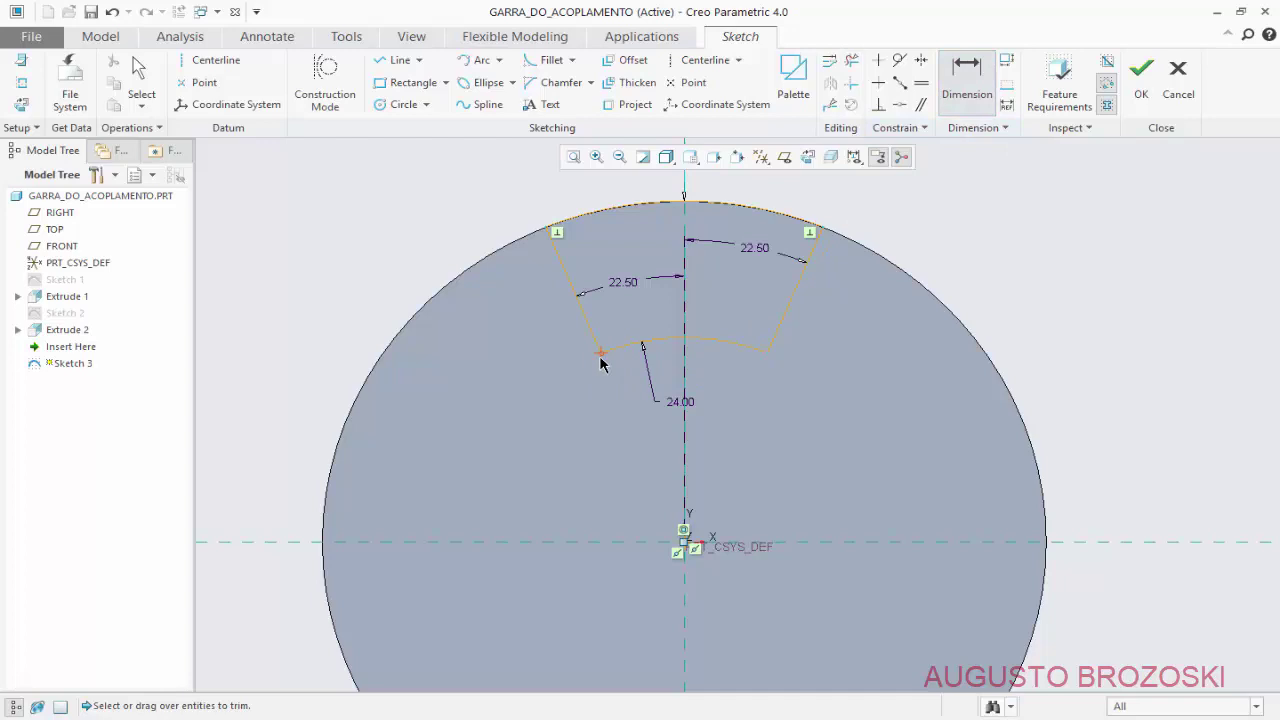
middle_click(637, 425)
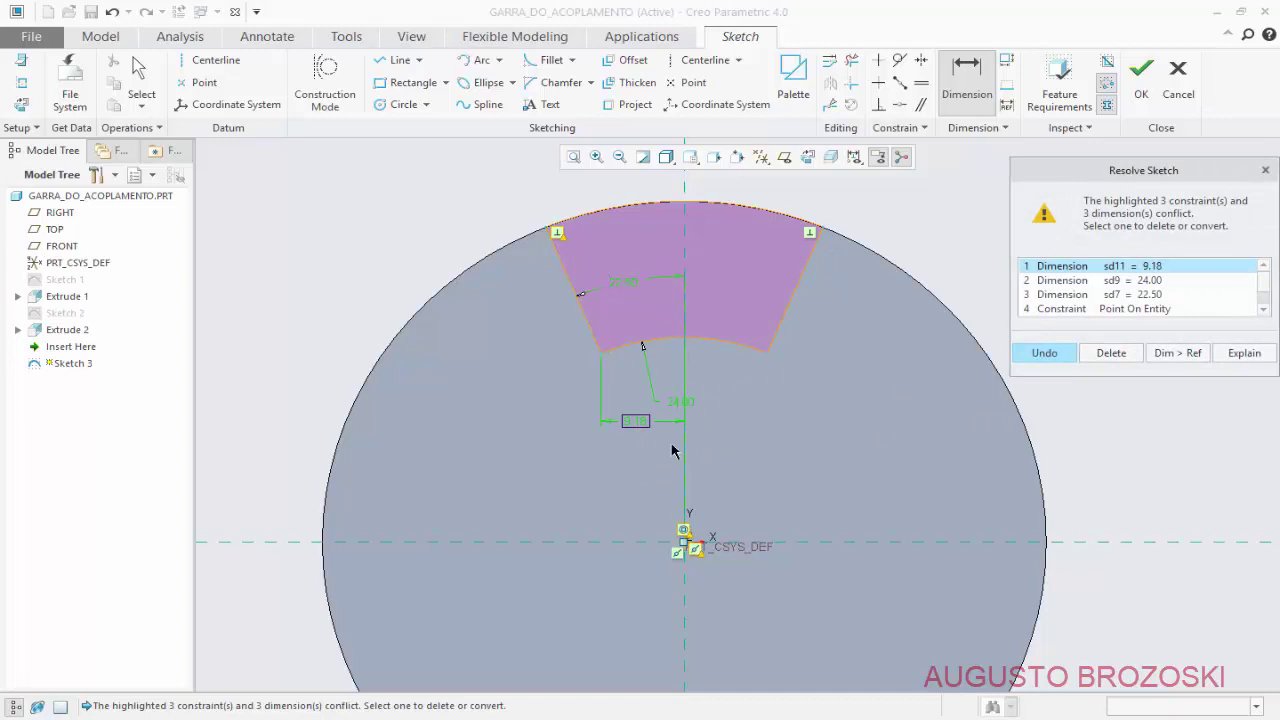
left_click(1045, 354)
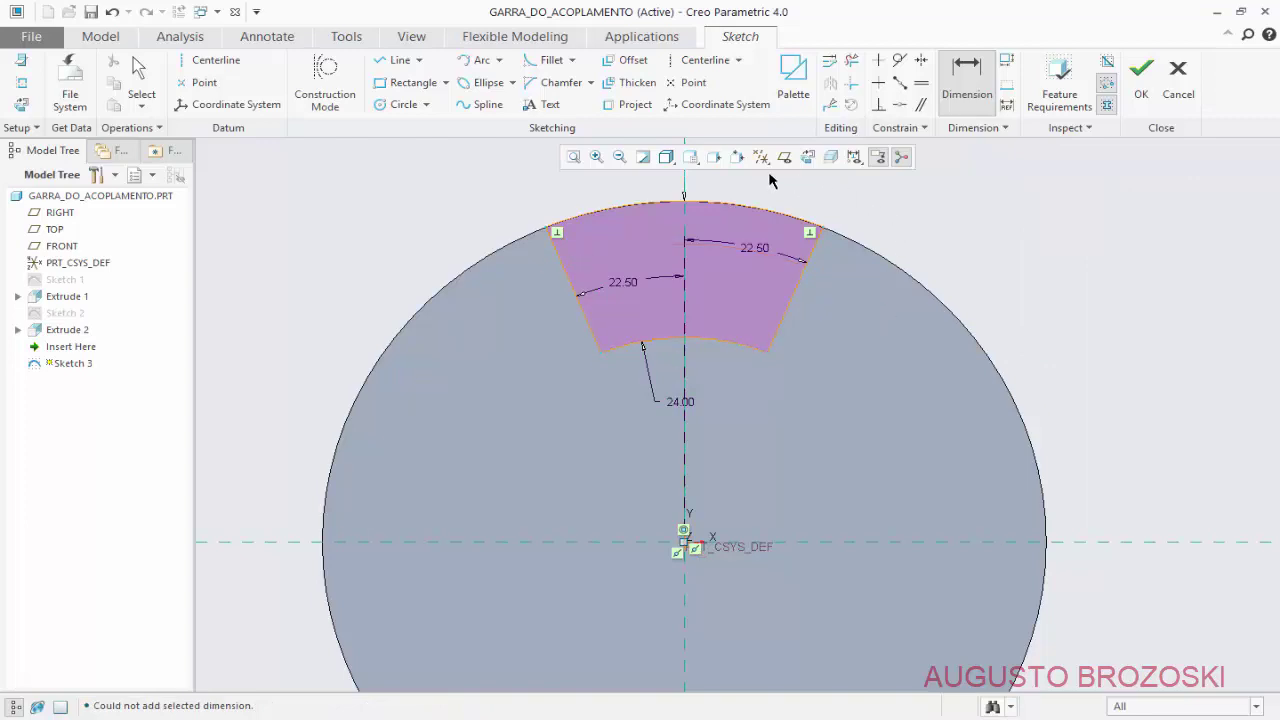
- Set the outer arc's radius to 40 mm and finish the tooth sketch
left_click(693, 159)
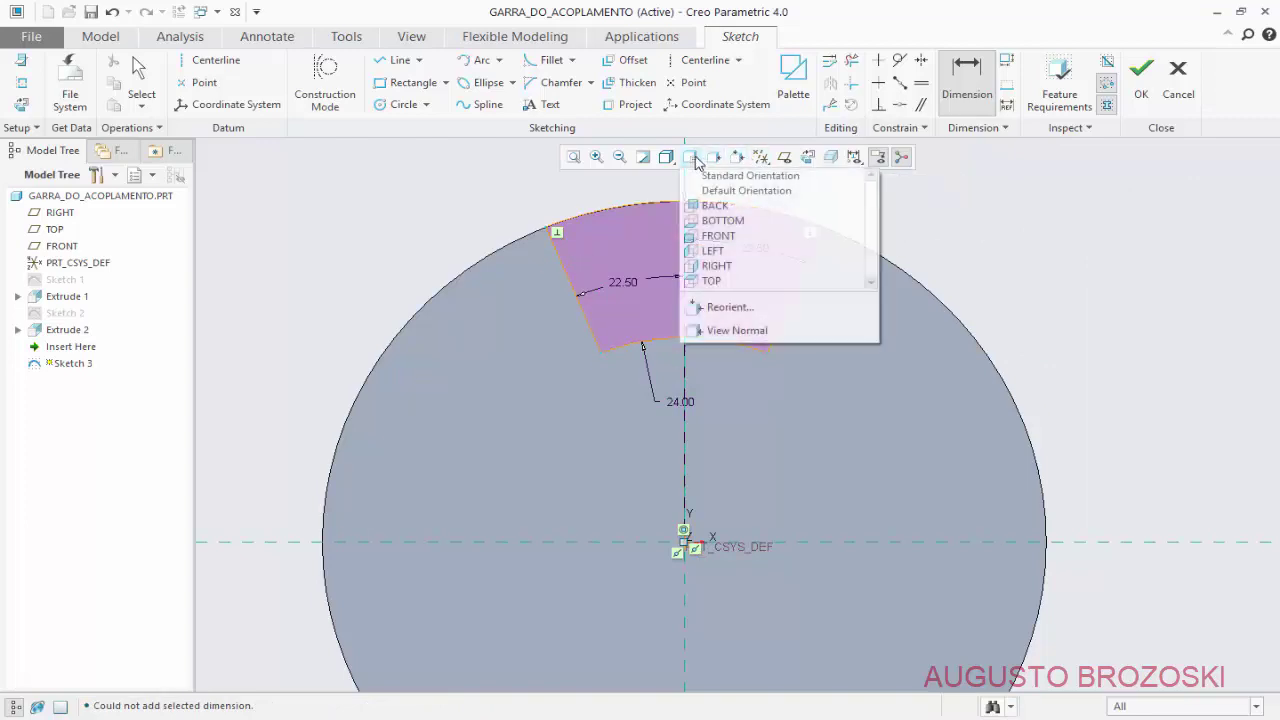
left_click(710, 176)
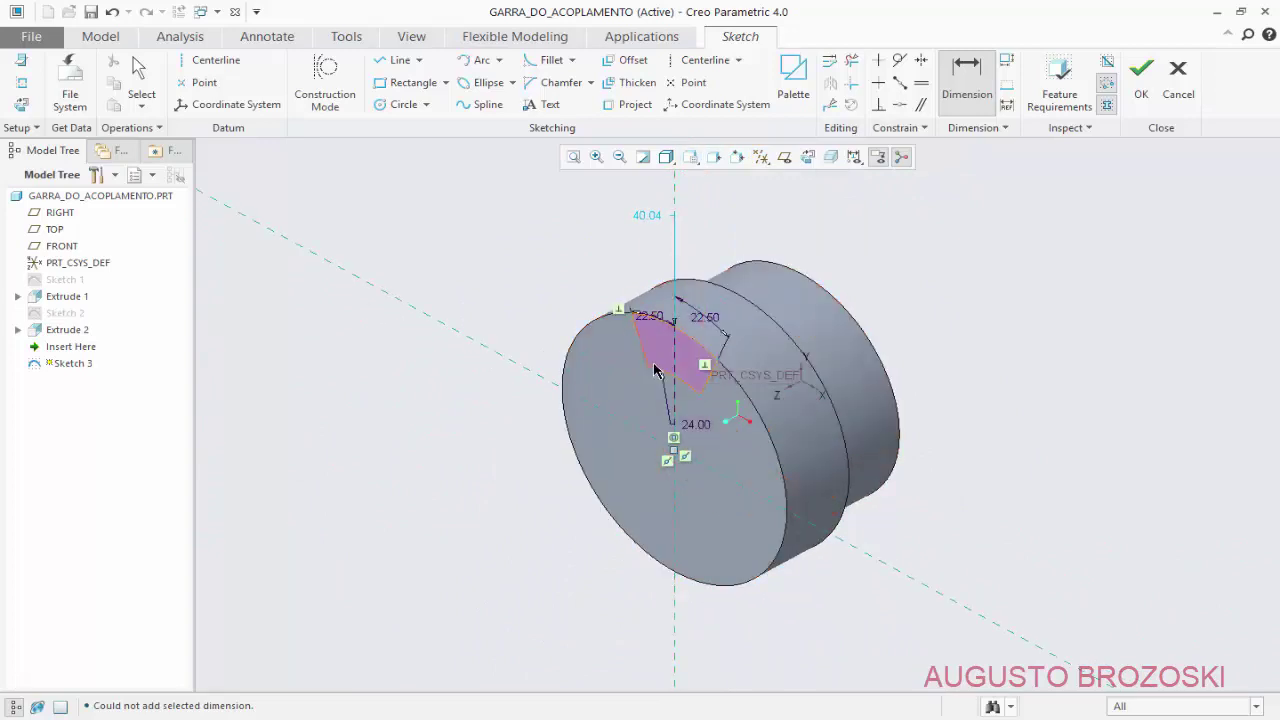
middle_click(866, 223)
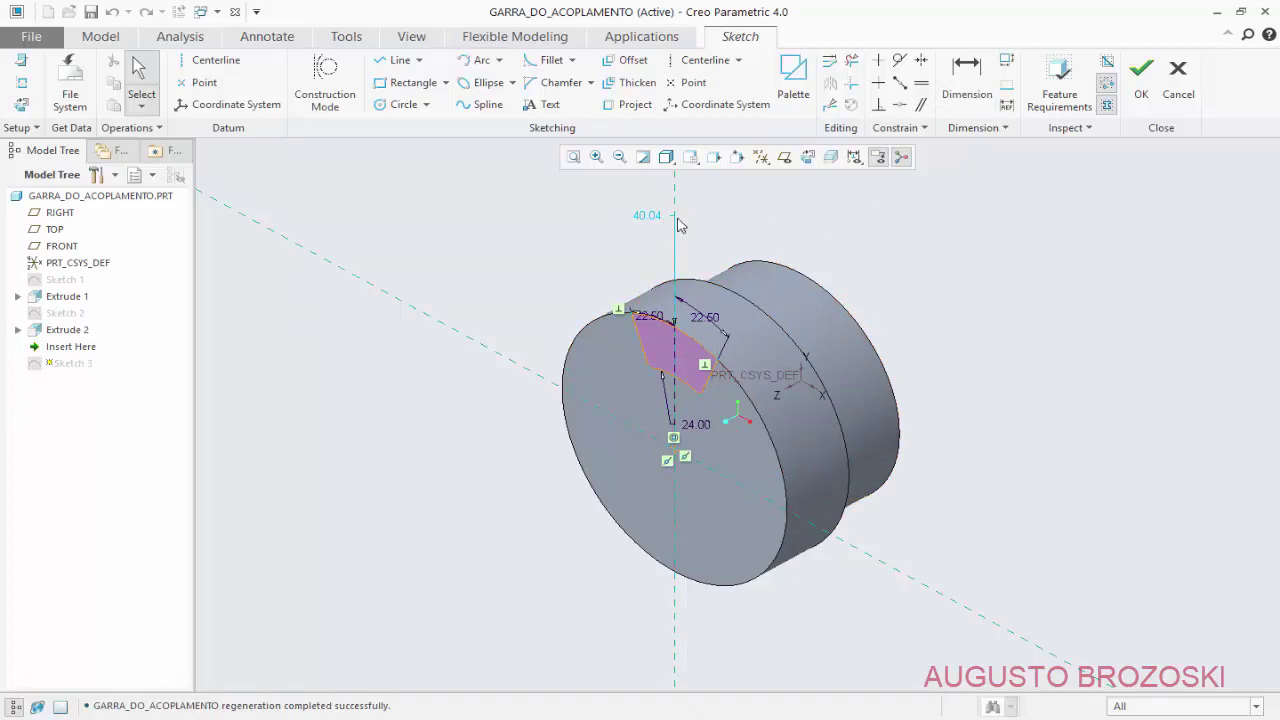
left_click_drag(655, 220, 599, 228)
double_click(600, 224)
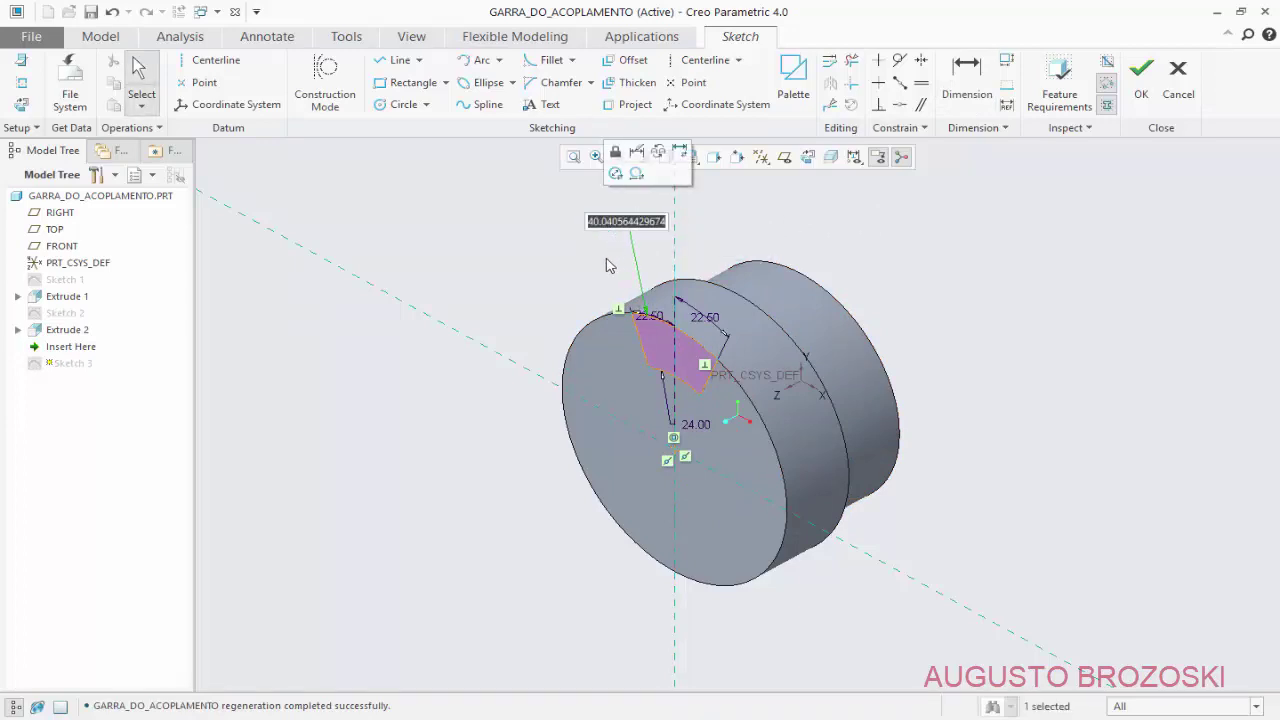
key("BackSpace")
type("40")
key("Return")
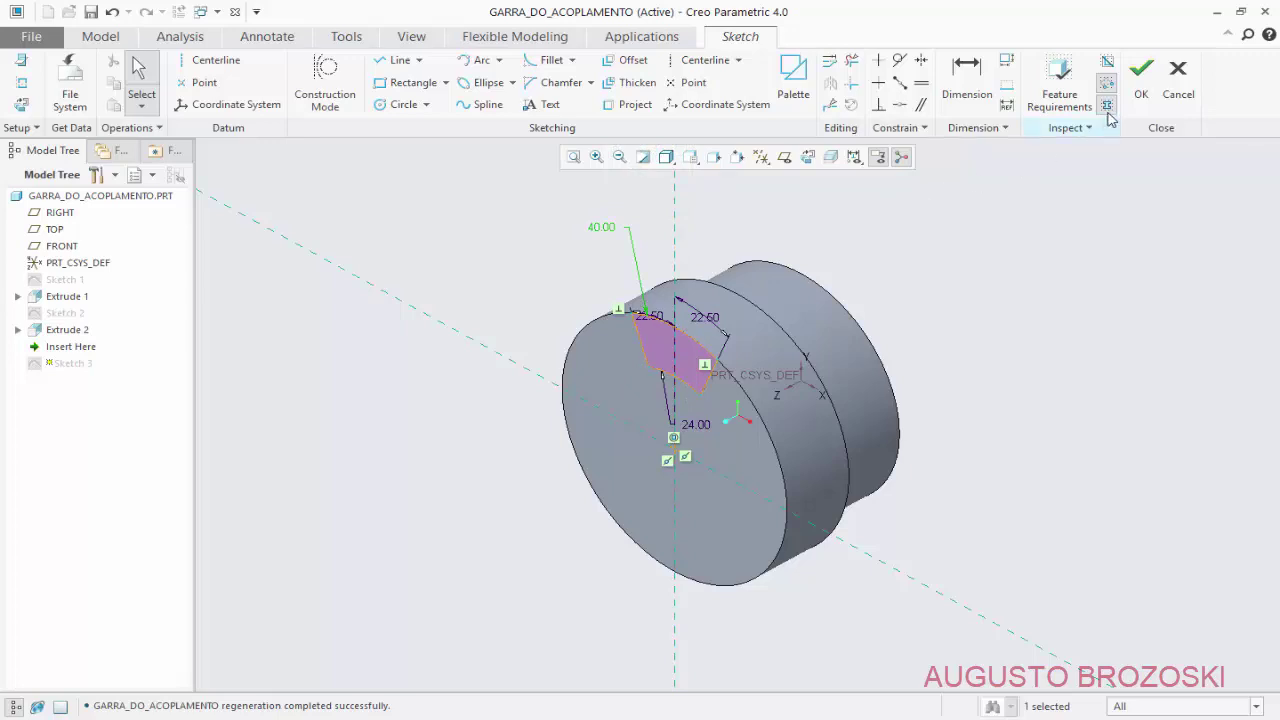
left_click(1141, 72)
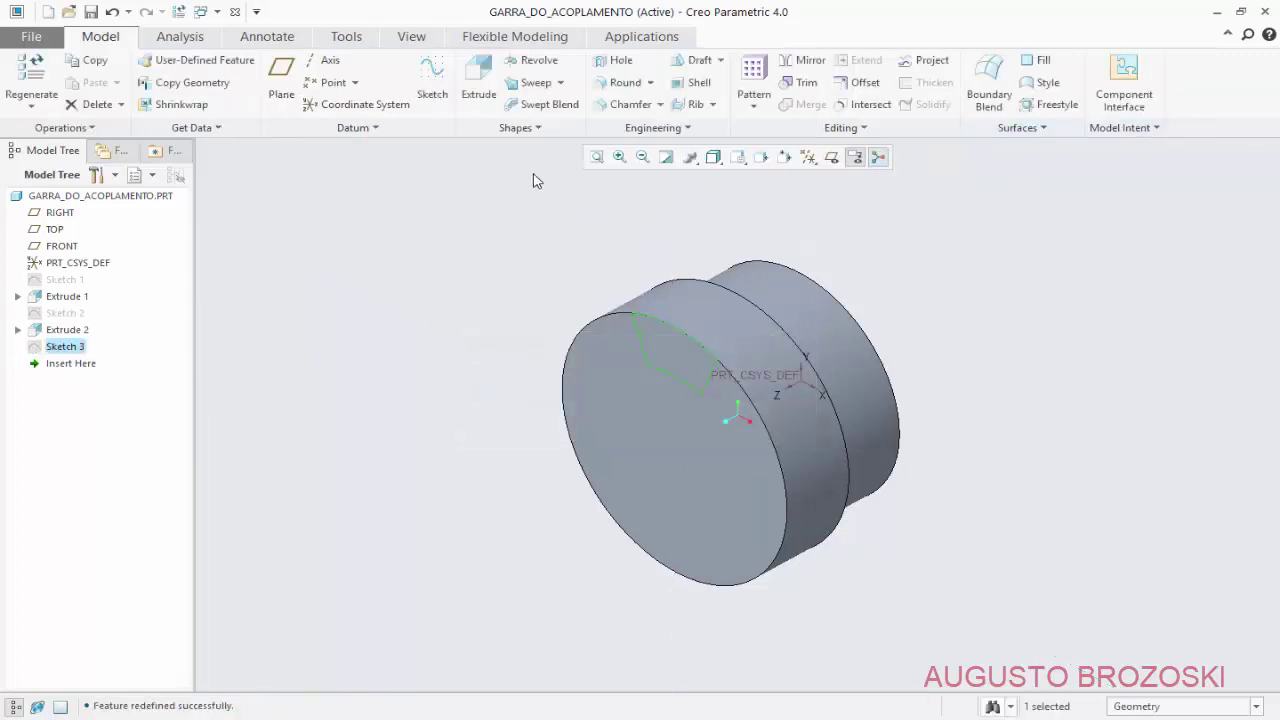
- Extrude the tooth profile 21 mm outward from the disc's front face
left_click(477, 86)
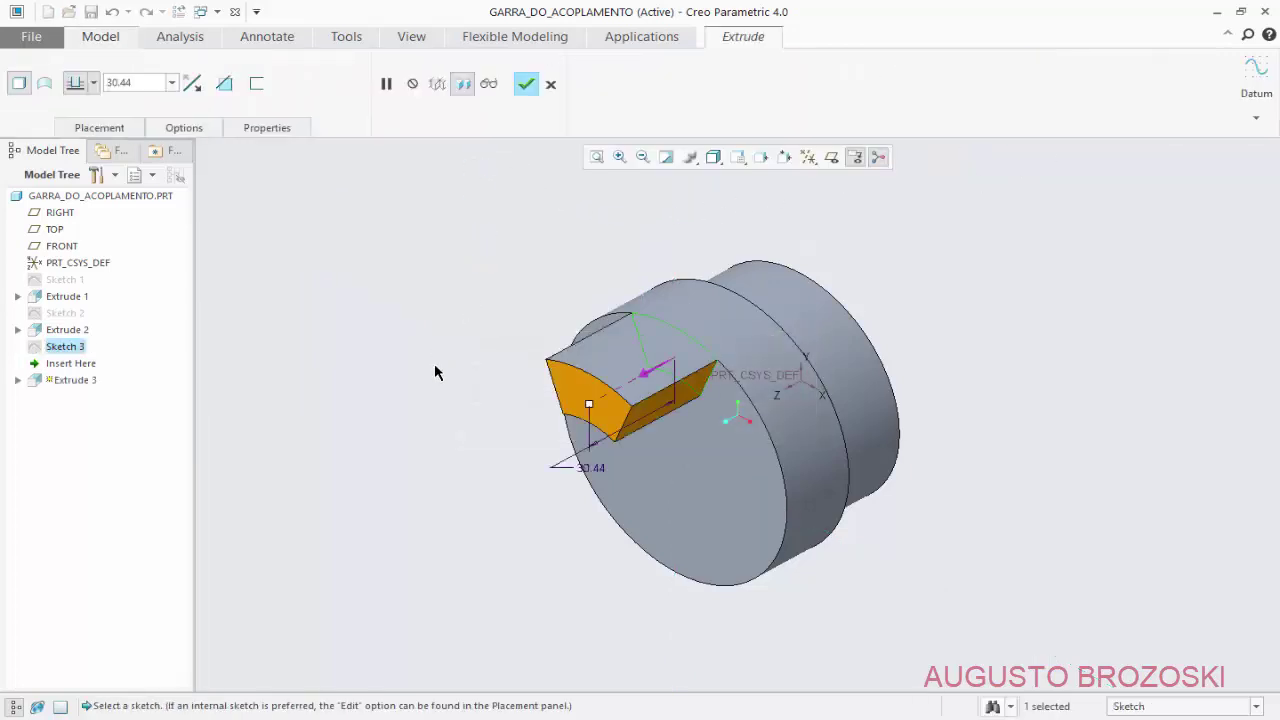
left_click(139, 81)
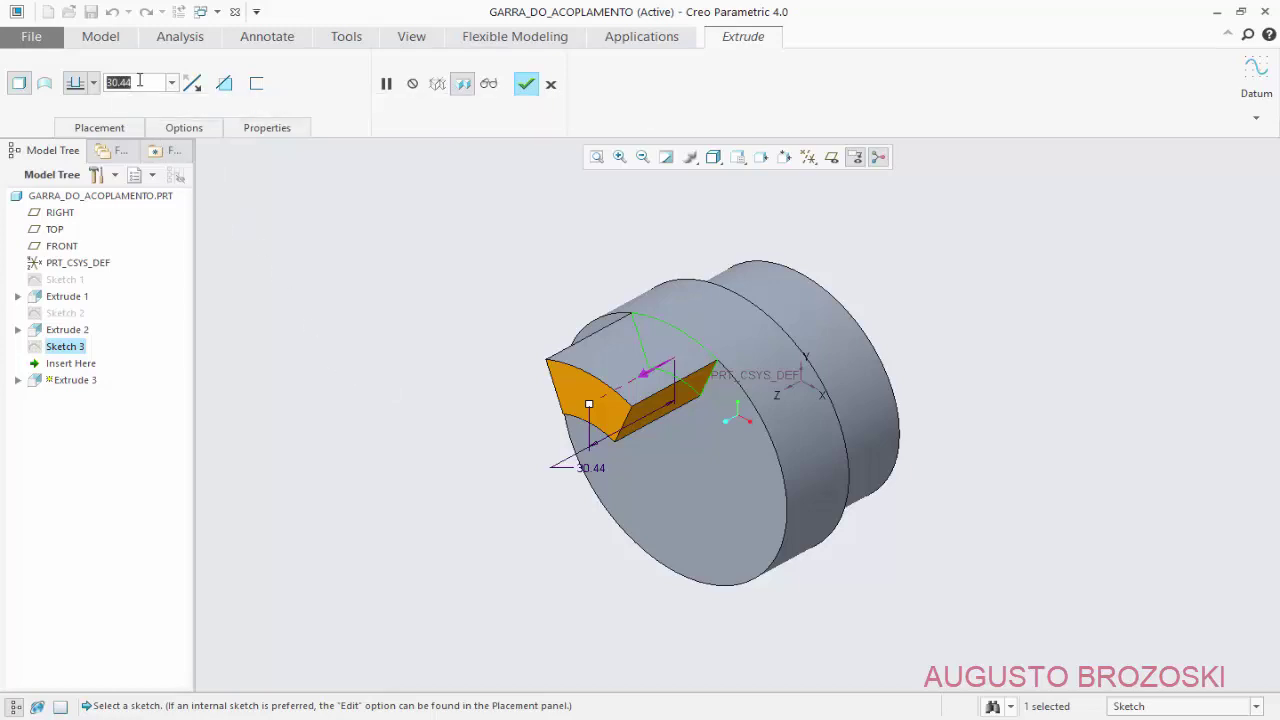
type("21")
key("Return")
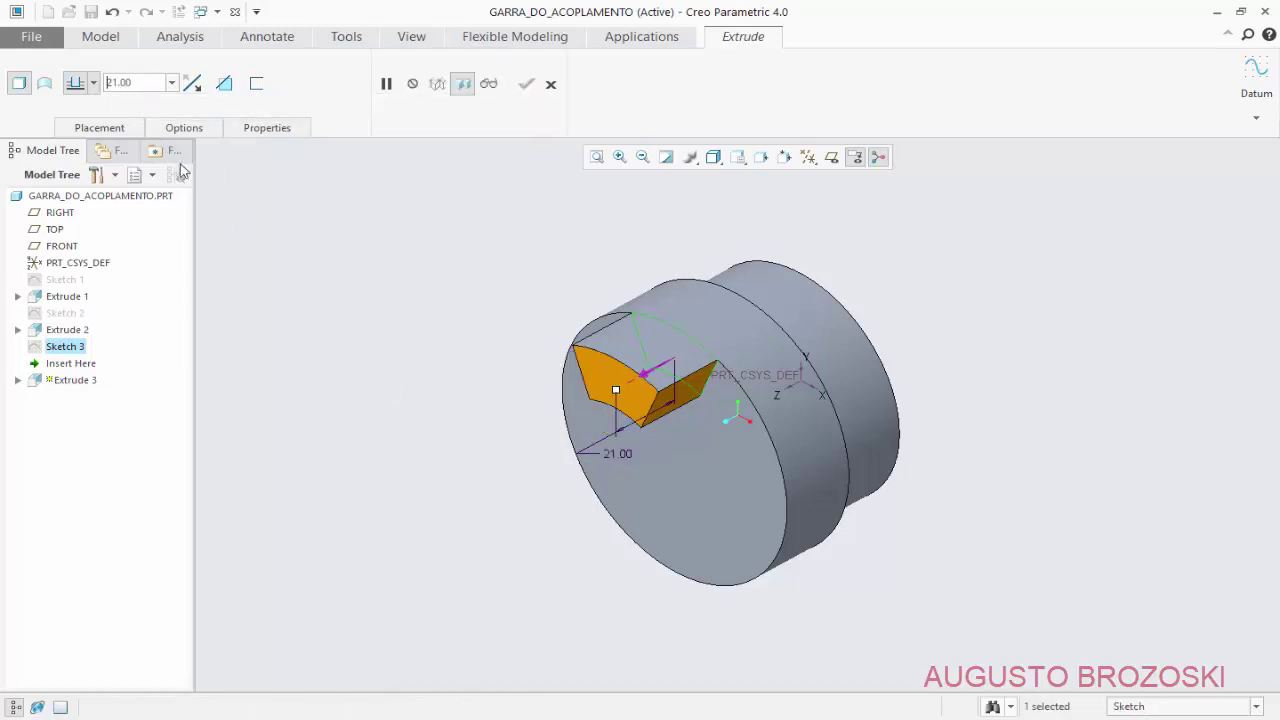
left_click(526, 84)
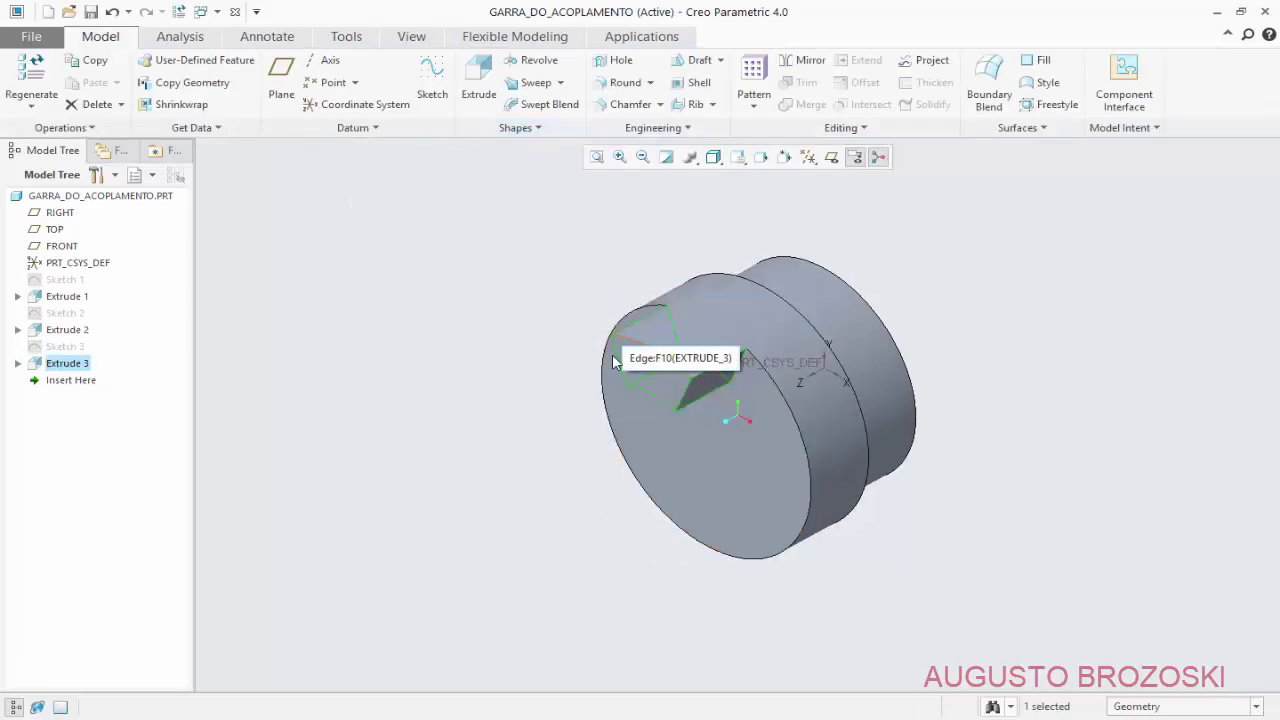
- Save and regenerate the part in standard orientation, consult the tooth and chamfer details in the PDF drawing, and return to Creo Parametric
left_click(737, 157)
left_click(753, 178)
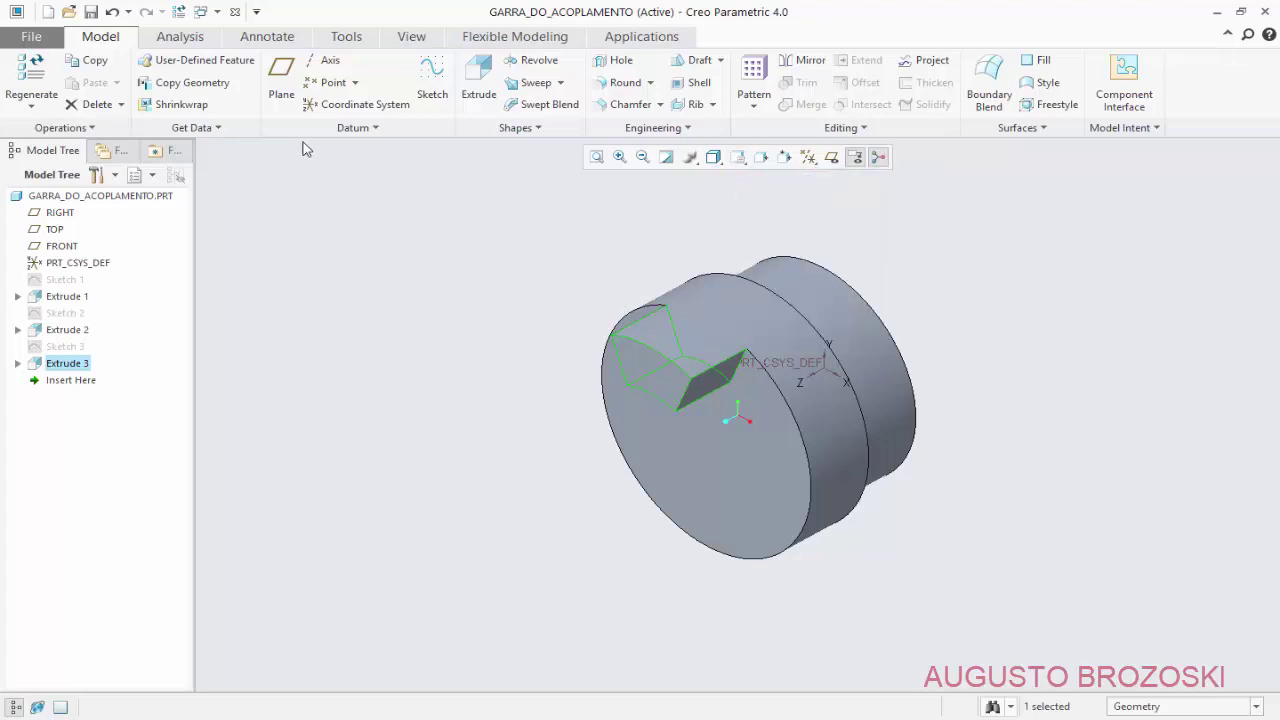
left_click(90, 12)
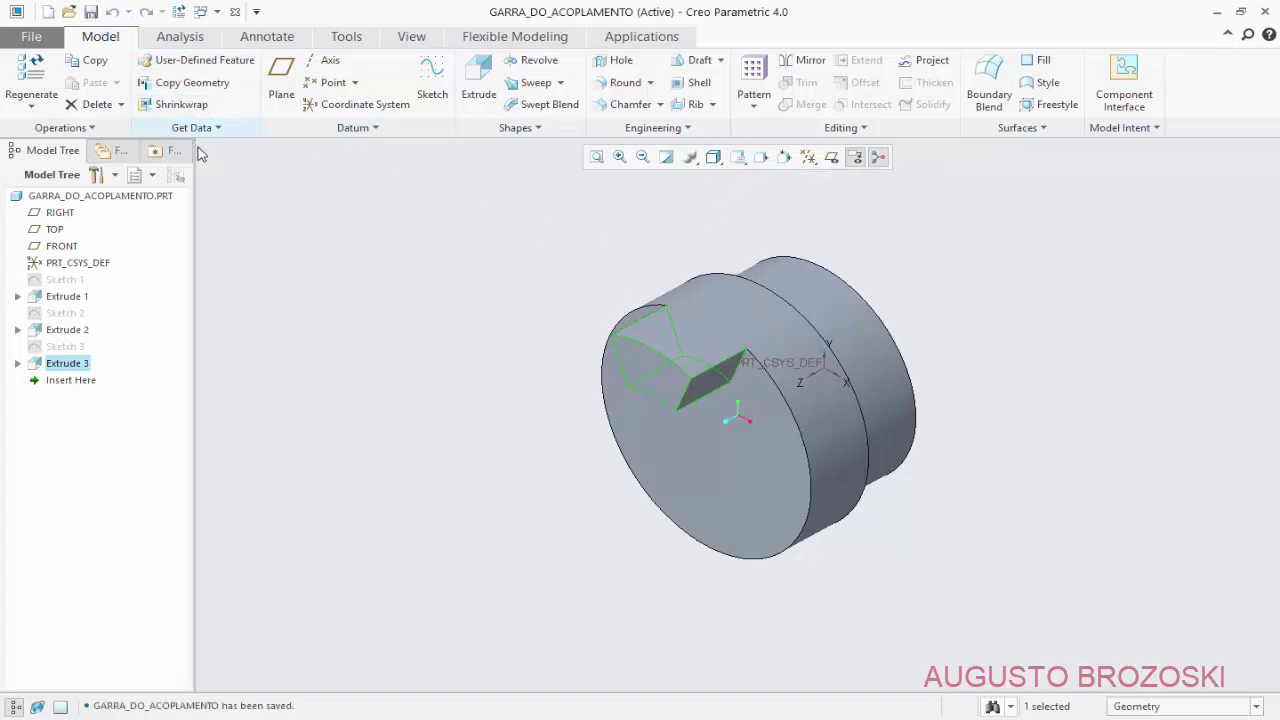
key("ctrl+g")
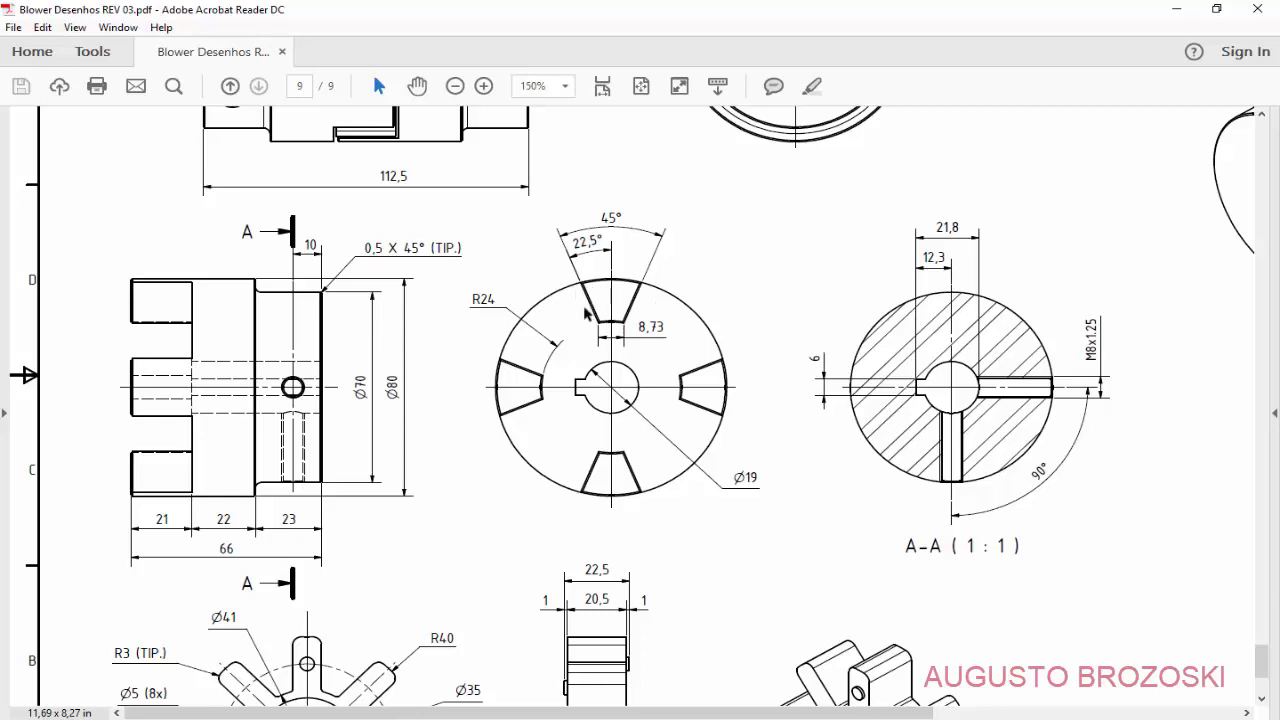
left_click(1177, 10)
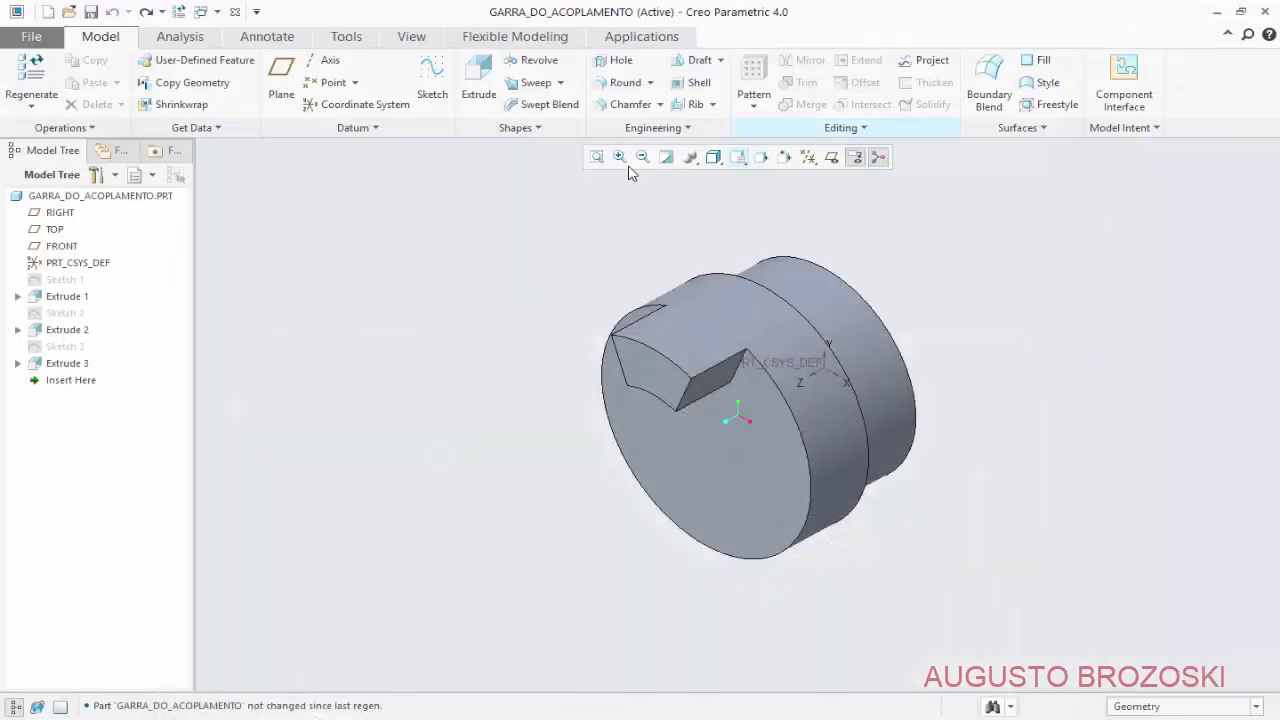
- Chamfer the four edges of the tooth's front face with a D x D chamfer of 0.5 mm
left_click(628, 104)
double_click(201, 82)
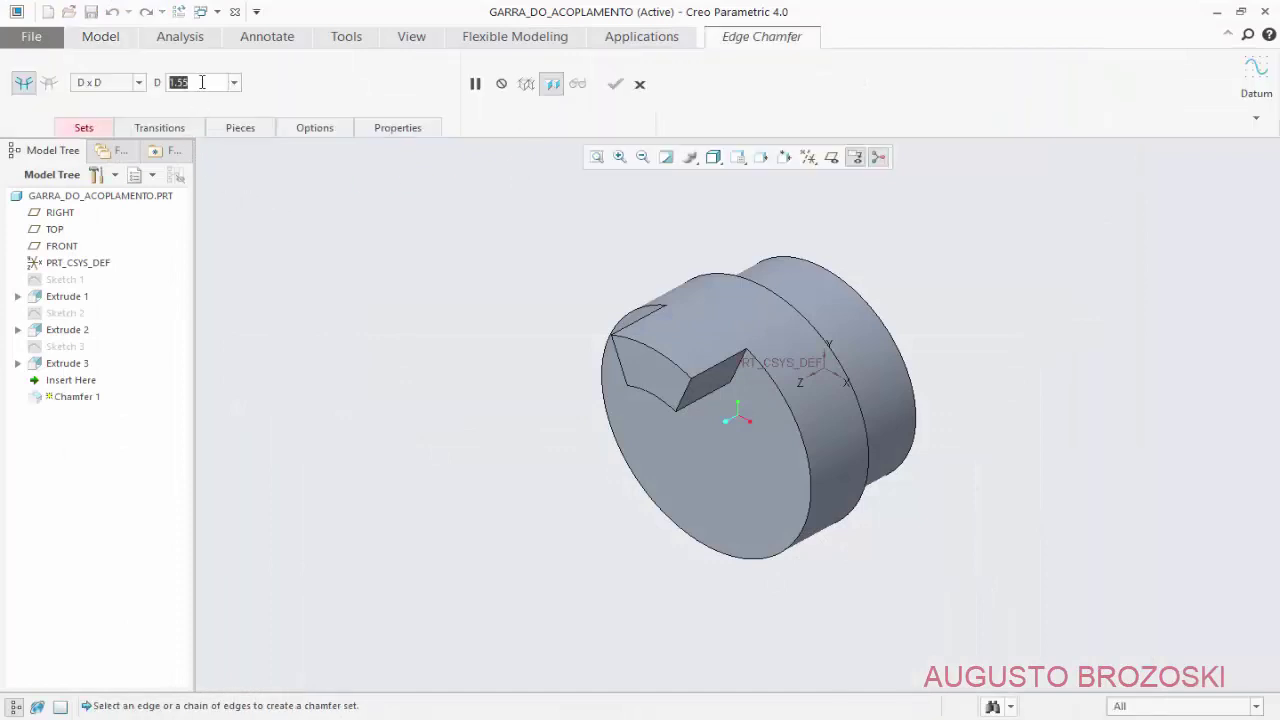
type("0")
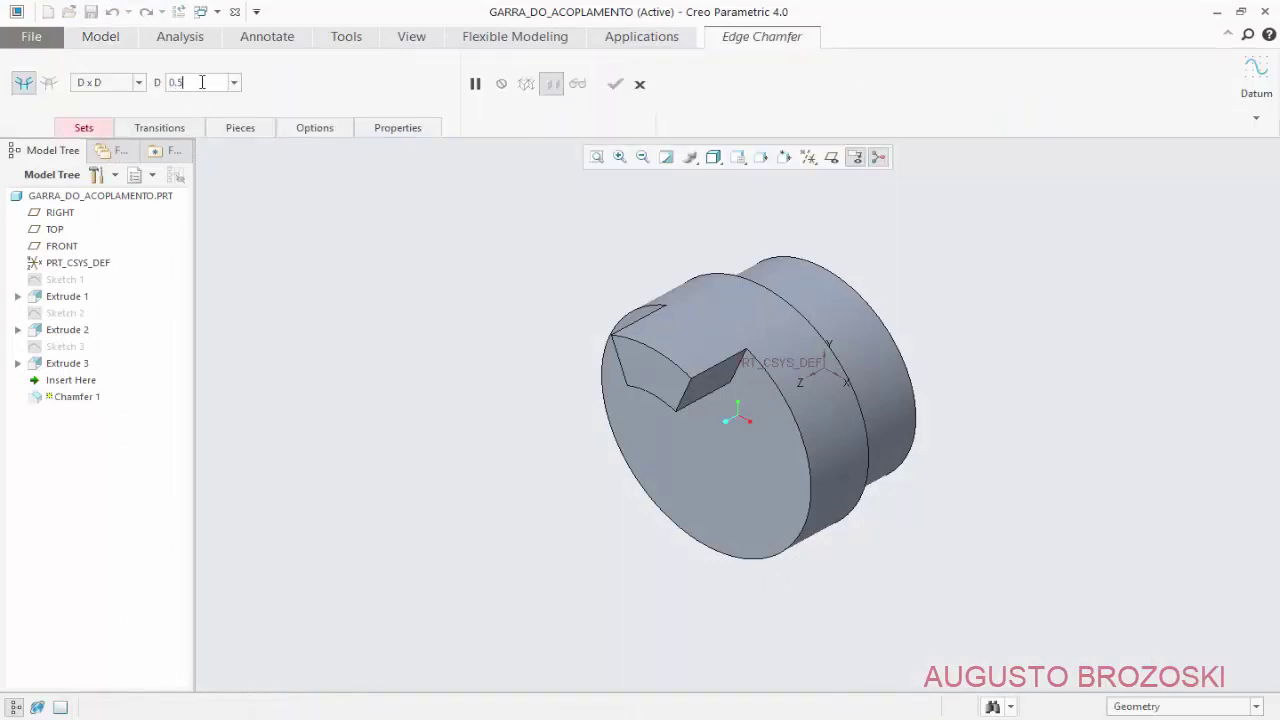
key("Return")
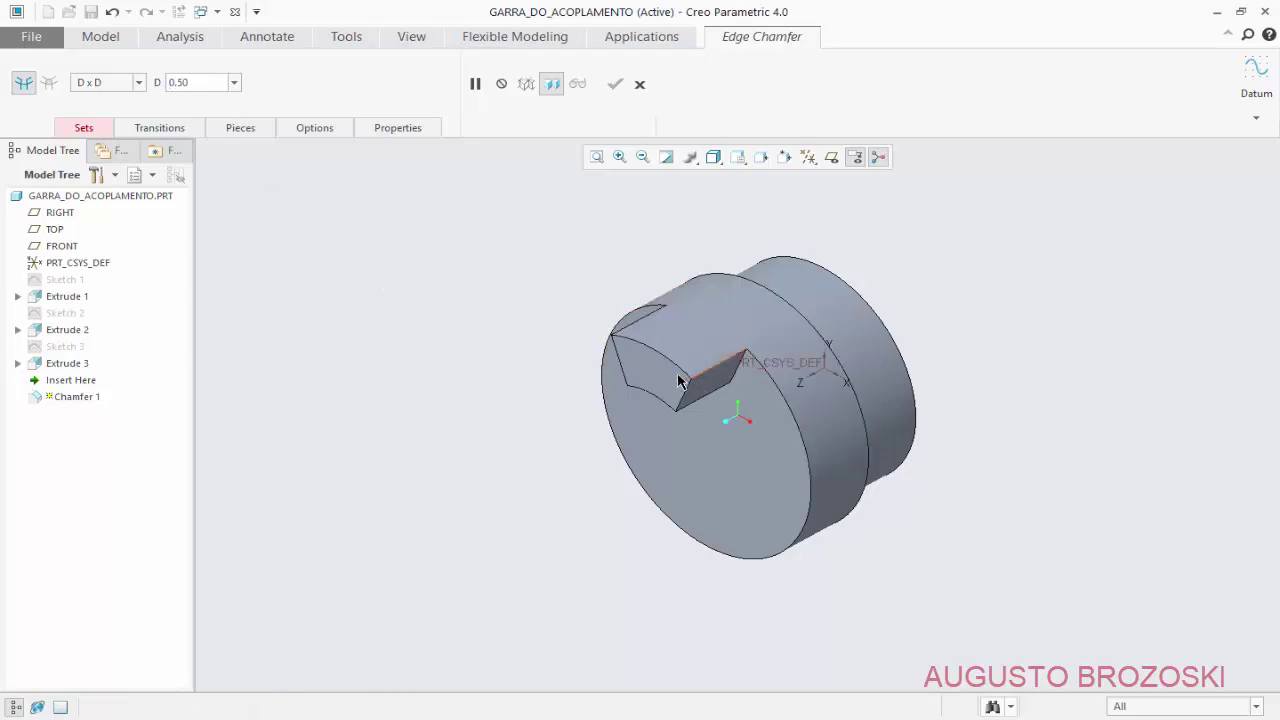
scroll(600, 350, "up", 6)
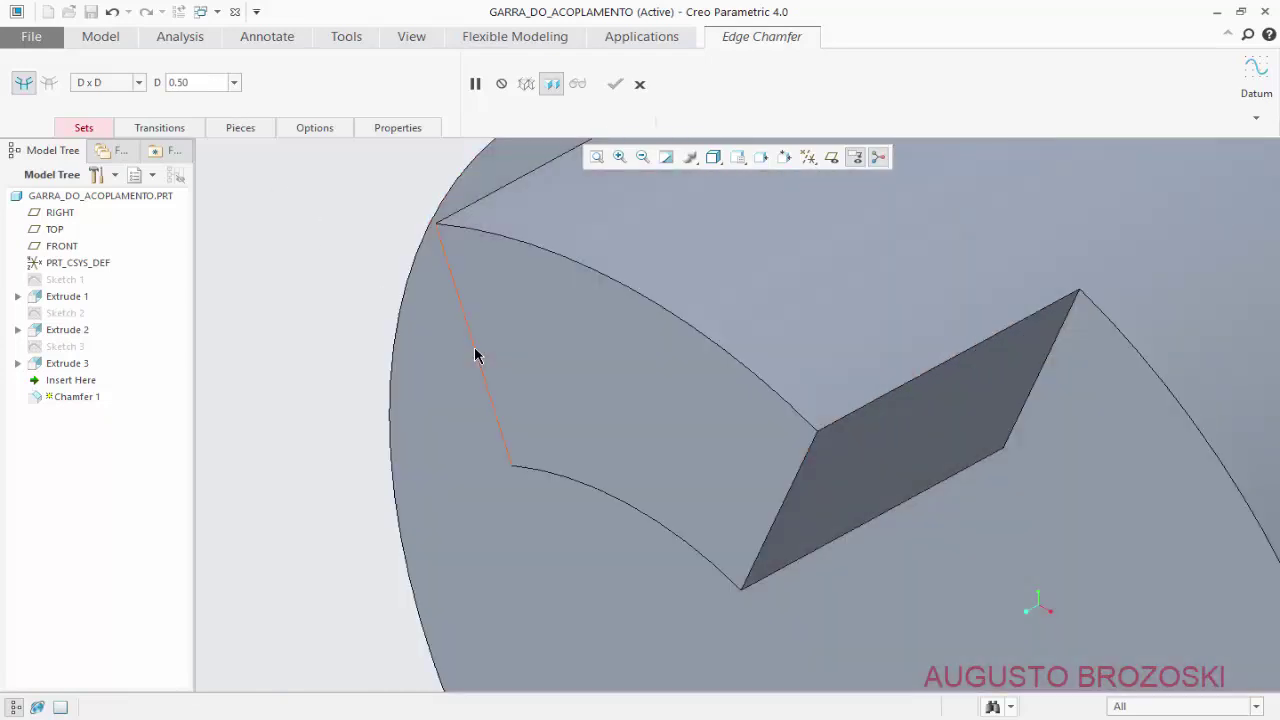
left_click(476, 350)
left_click(627, 290)
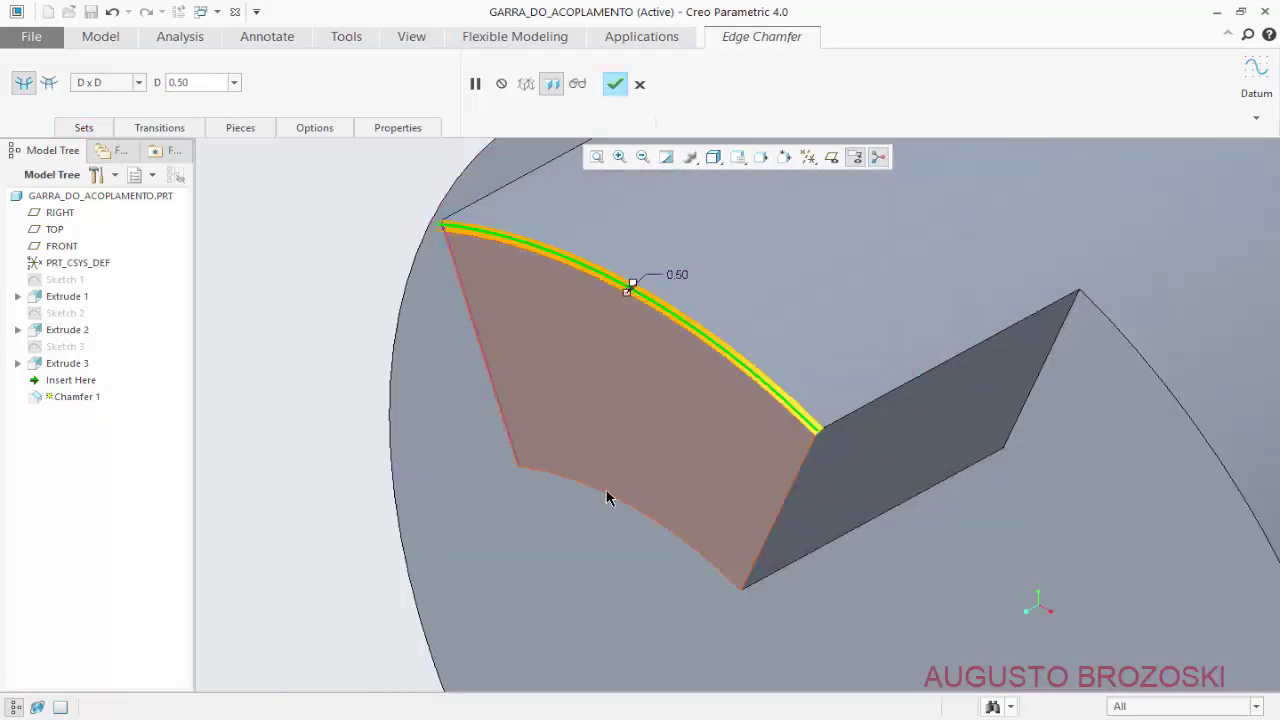
left_click(650, 519)
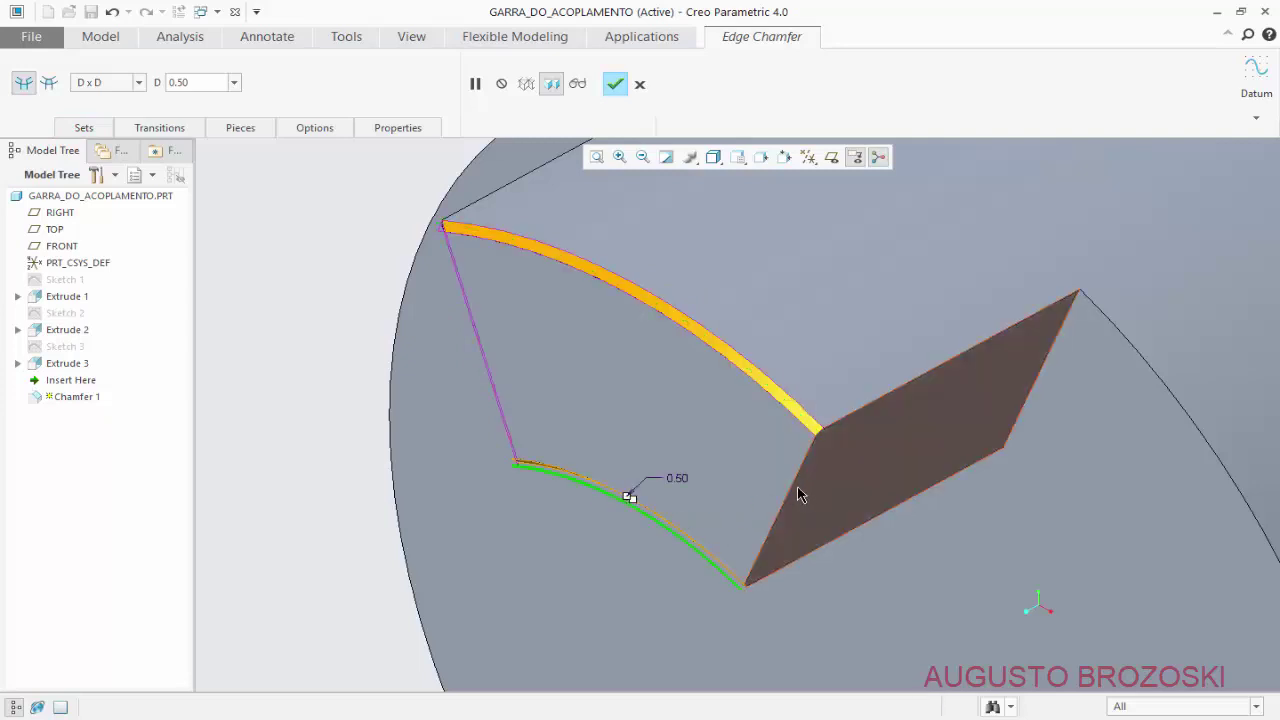
left_click(790, 494)
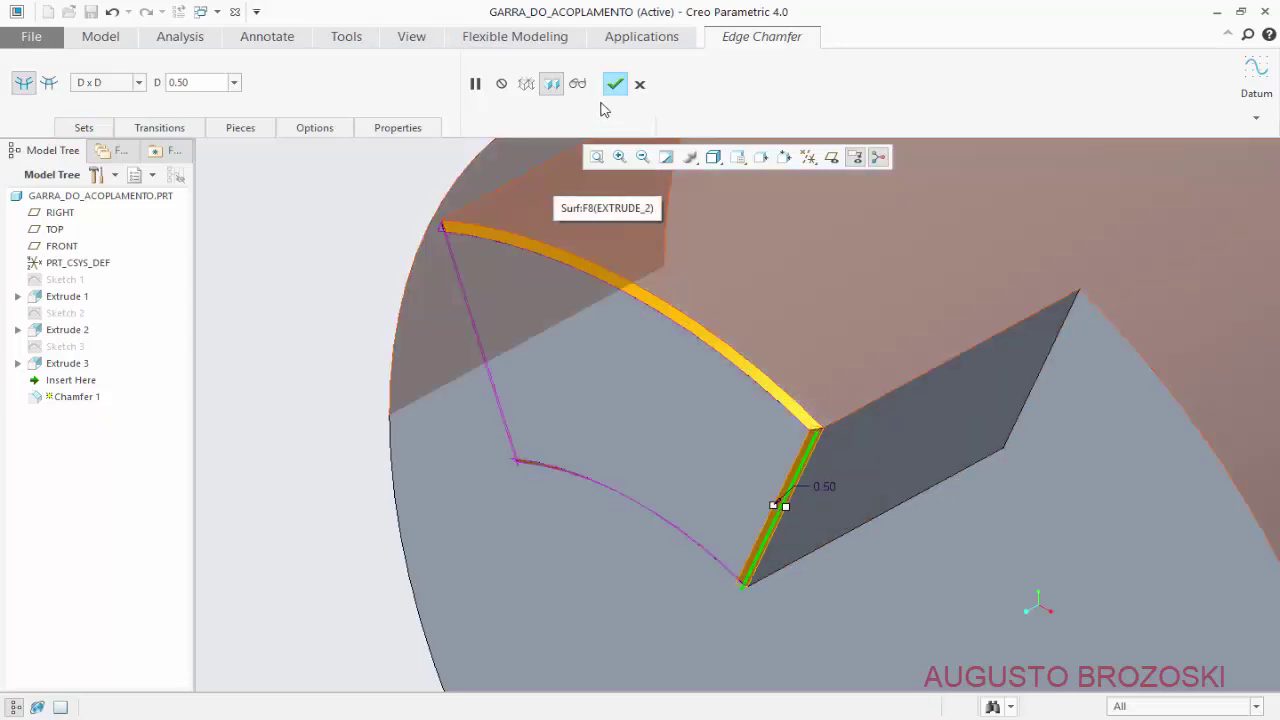
left_click(615, 84)
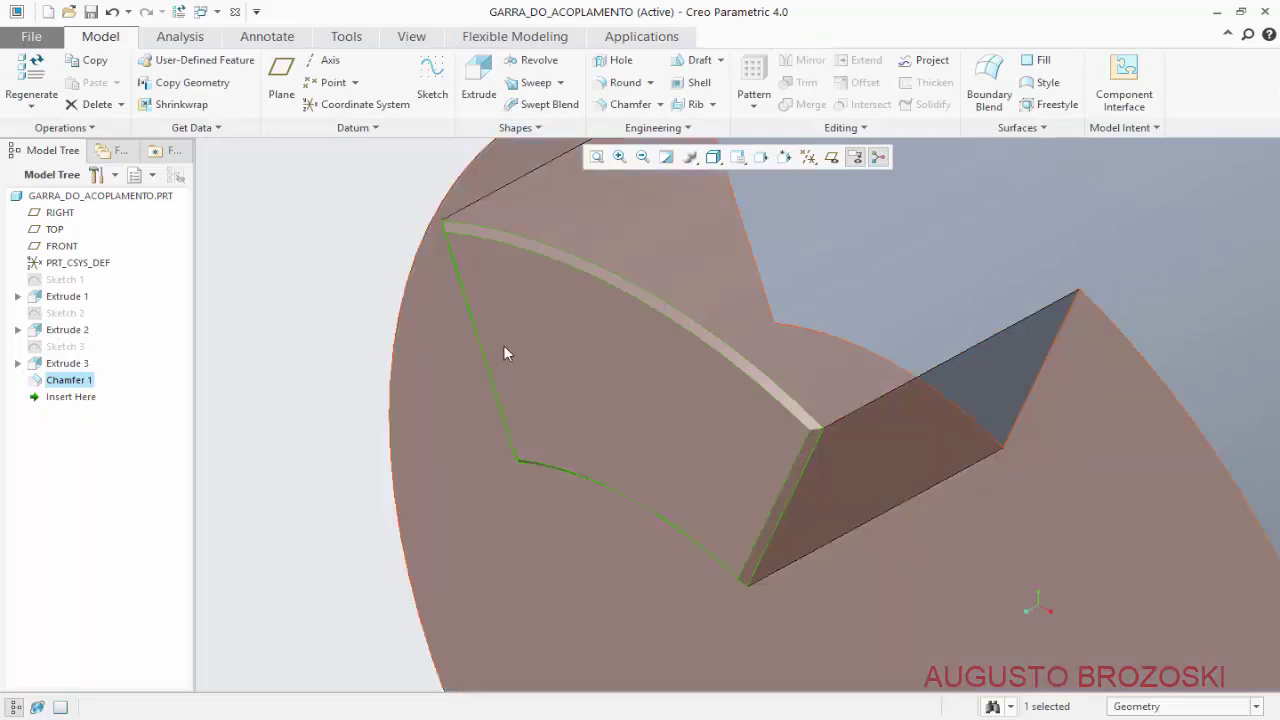
scroll(506, 354, "up", 5)
middle_click_drag(509, 354, 564, 333)
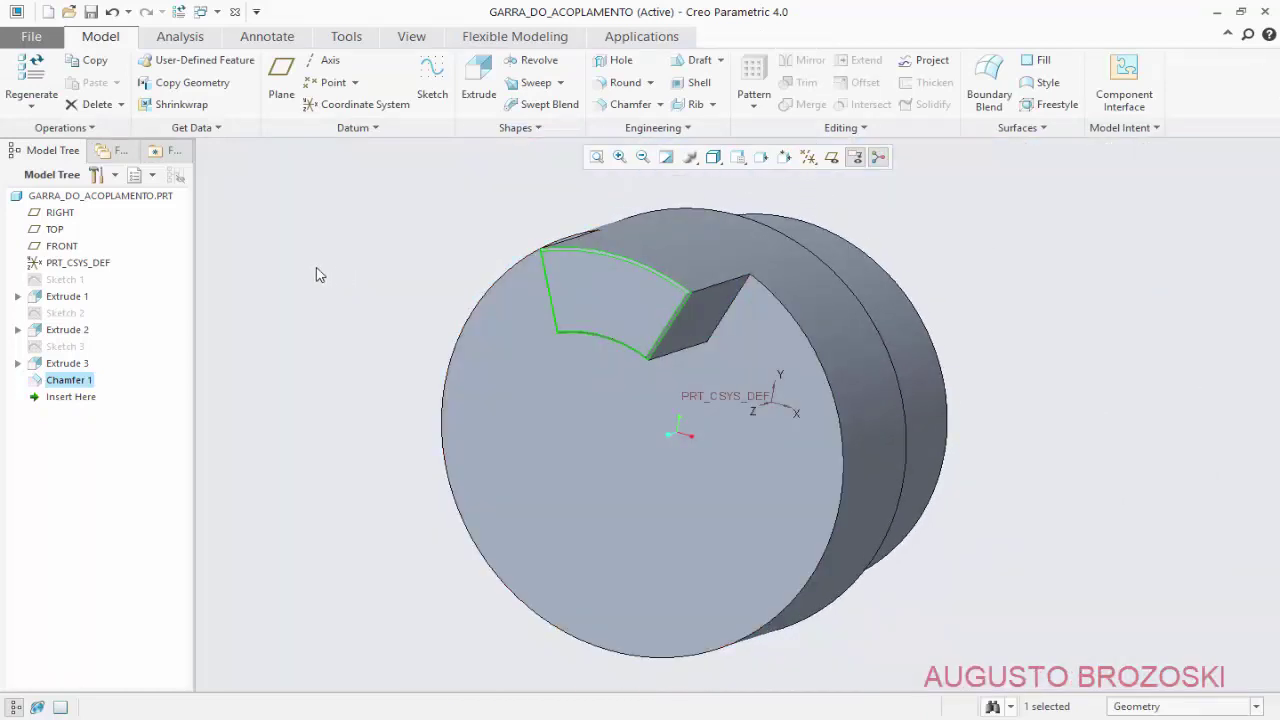
left_click(266, 289)
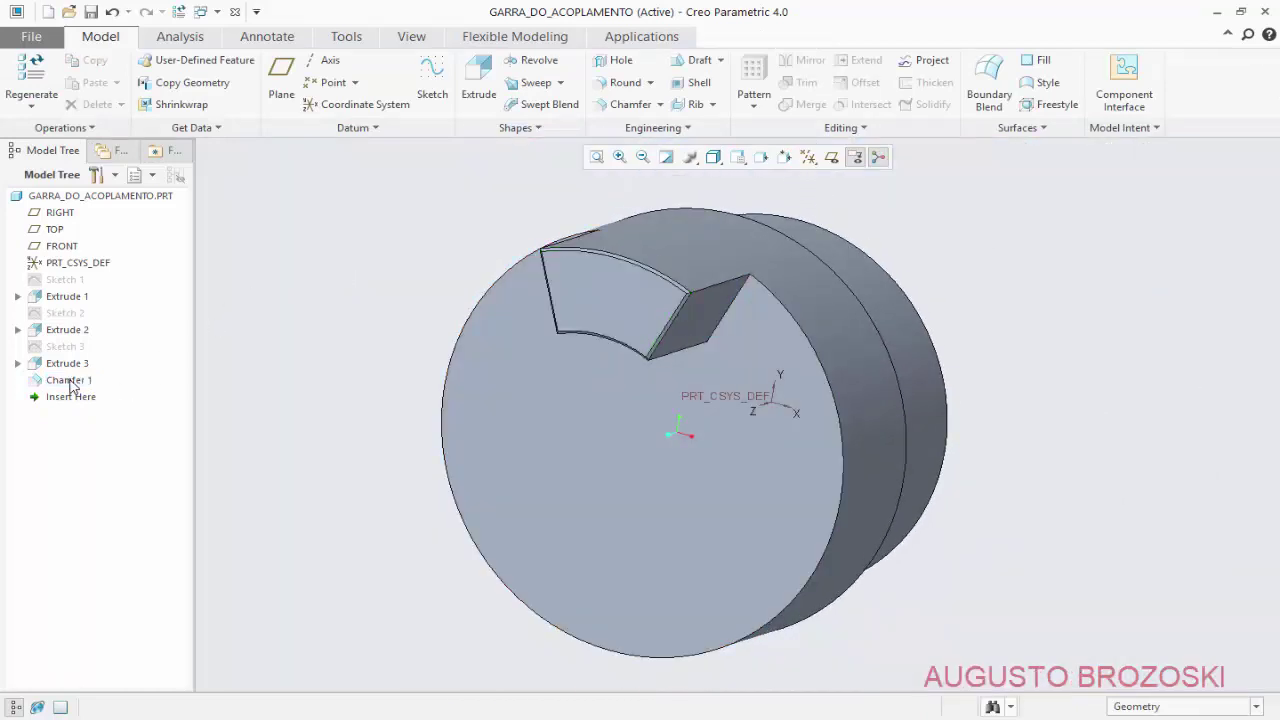
- Create an axial Geometry Pattern of Extrude 3 and Chamfer 1 around the coordinate system's Z axis, with 4 members spaced 90°
left_click(71, 382)
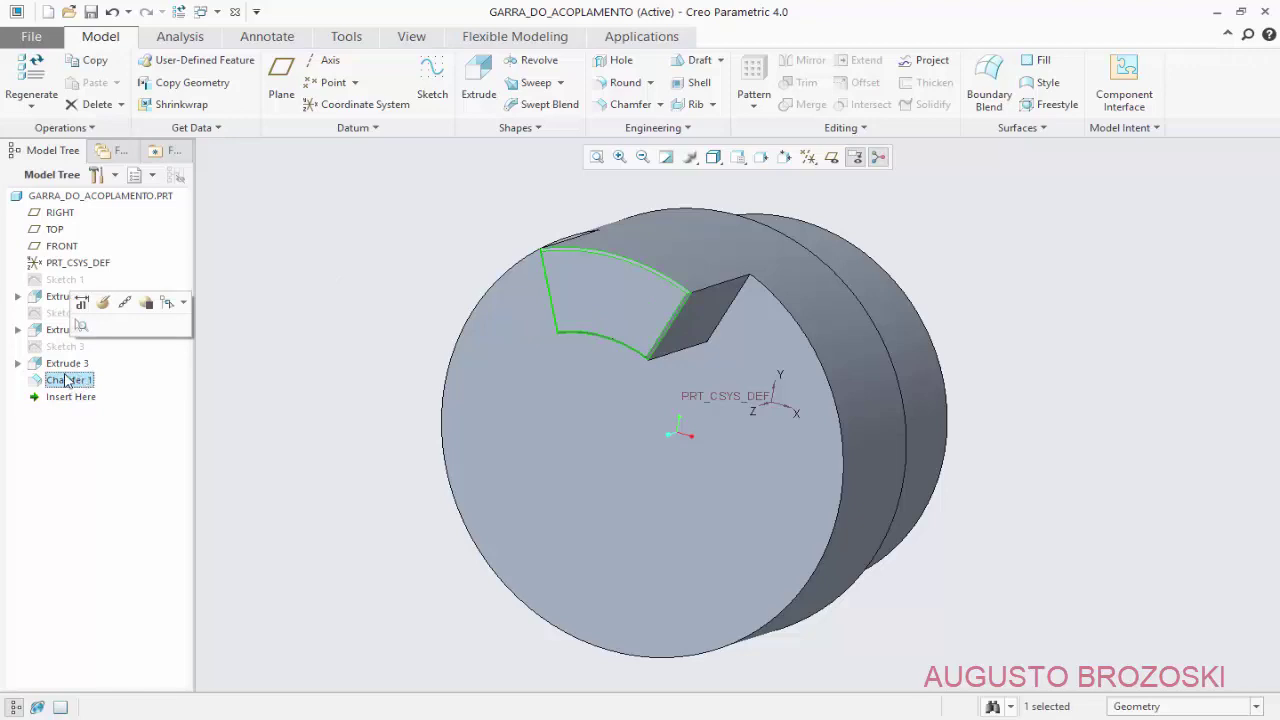
left_click(68, 365, "ctrl")
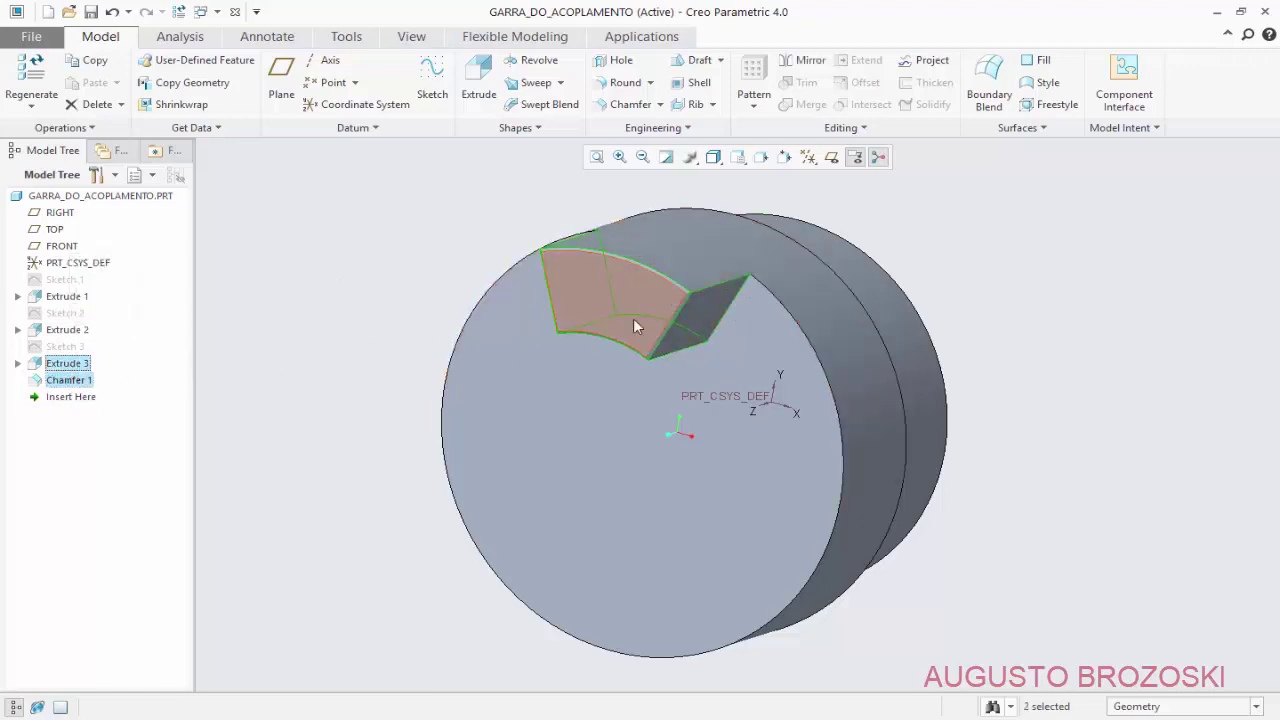
left_click(754, 100)
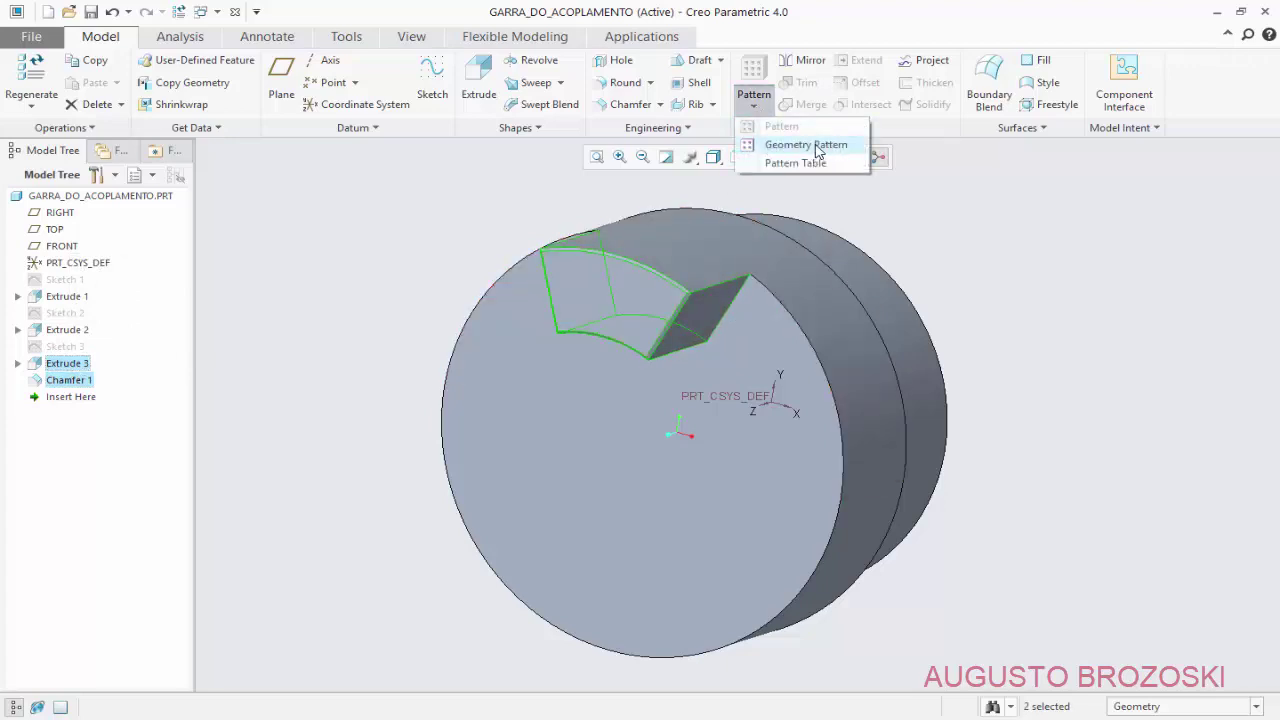
left_click(818, 147)
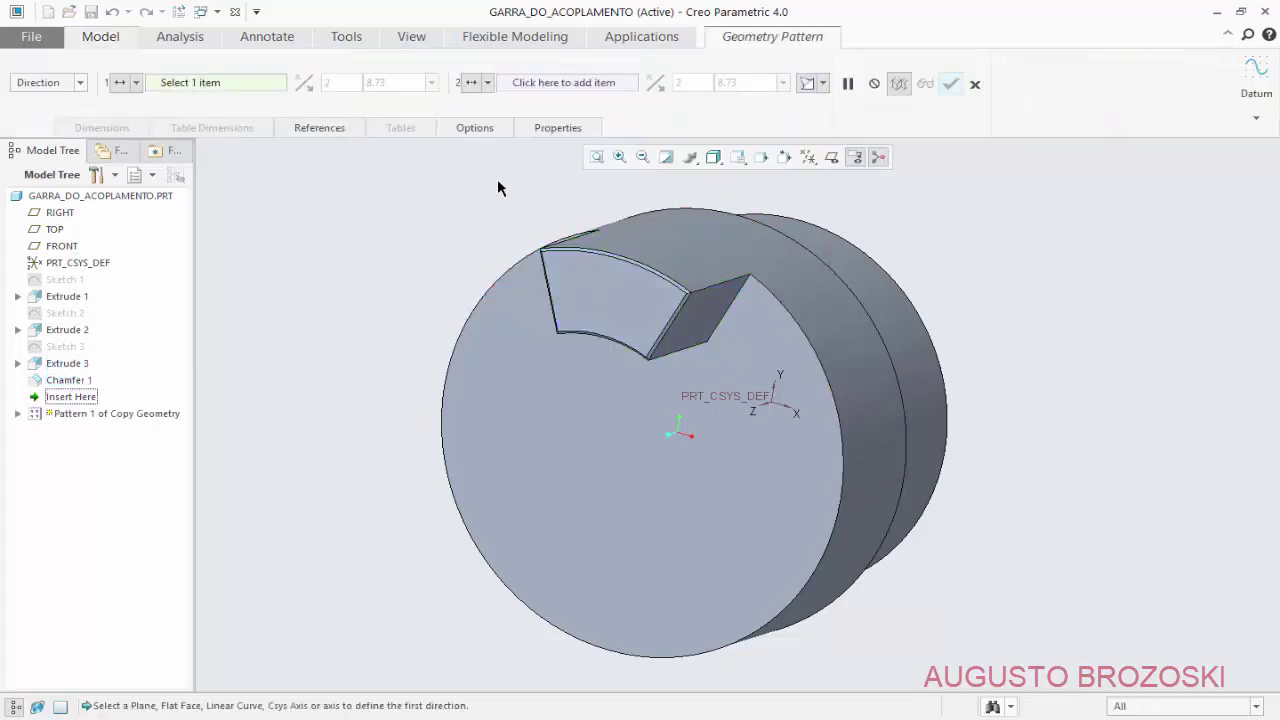
left_click(79, 82)
left_click(55, 128)
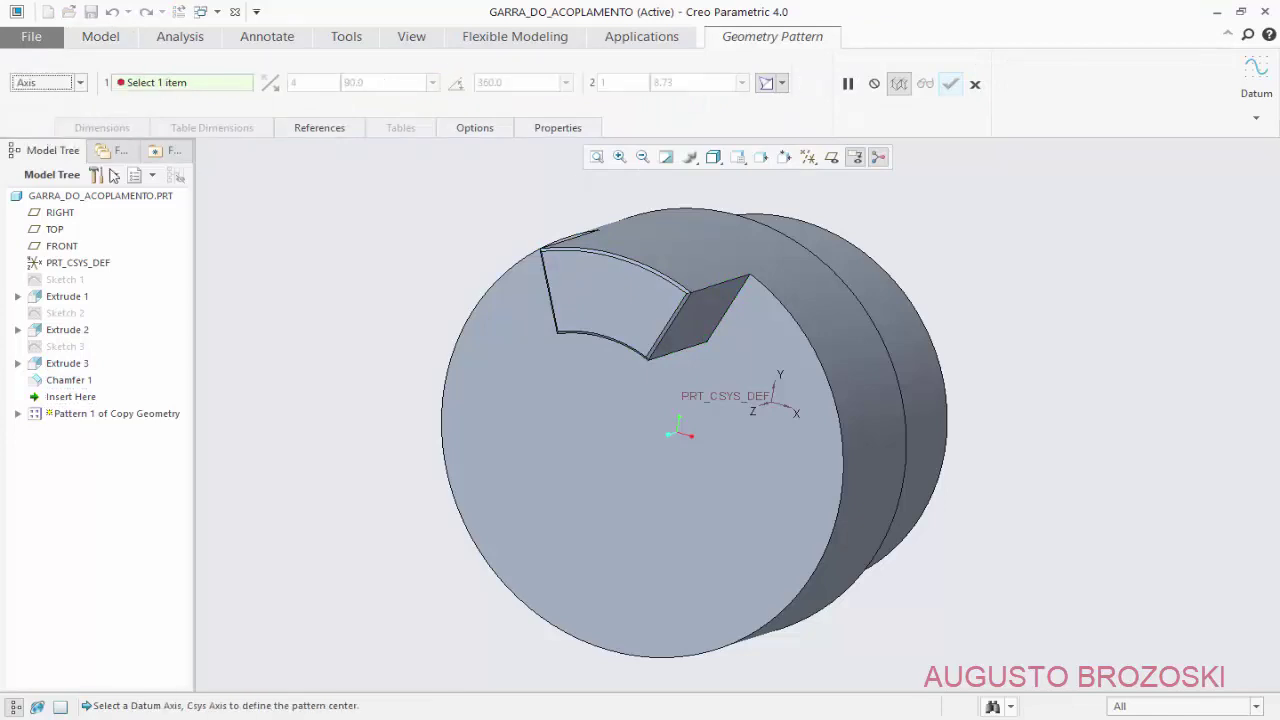
left_click(762, 414)
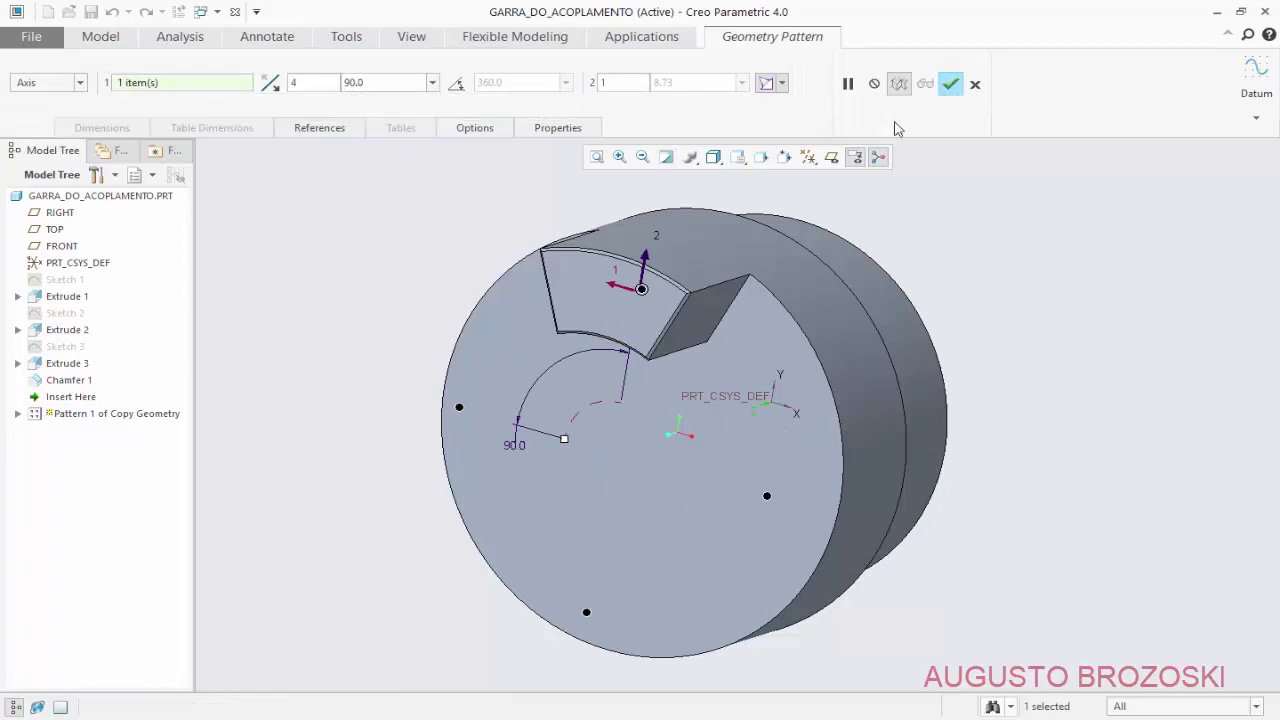
left_click(951, 85)
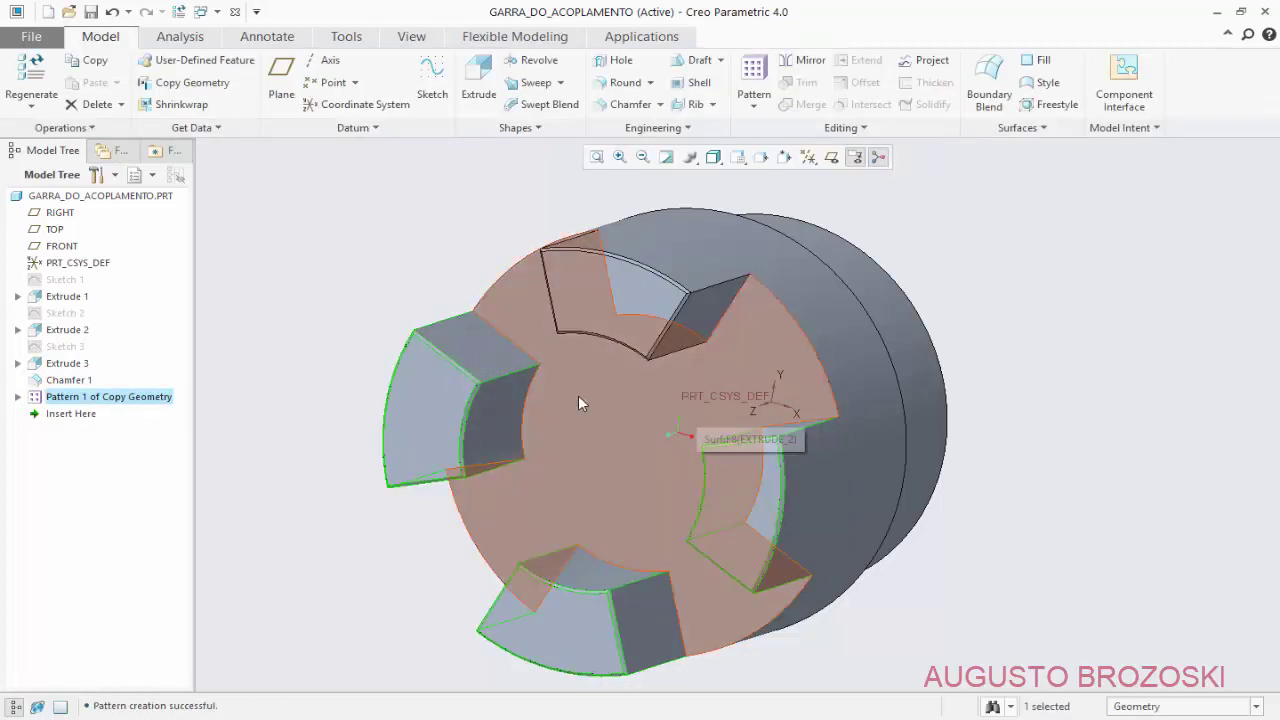
- Save the part in standard orientation, then check the bore and keyway dimensions in the PDF drawing and return to Creo Parametric
mouse_move(541, 405)
middle_mouse_down()
mouse_move(591, 394)
mouse_move(609, 434)
mouse_move(558, 403)
middle_mouse_up()
left_click(738, 157)
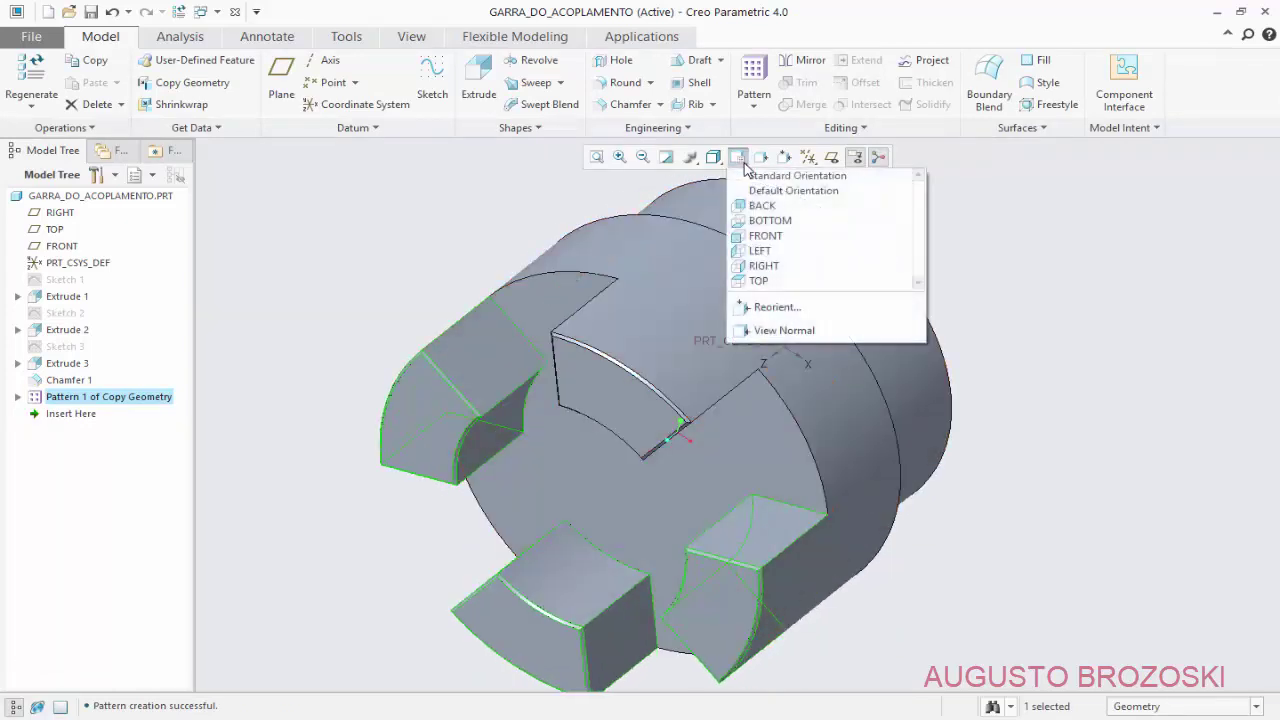
left_click(757, 177)
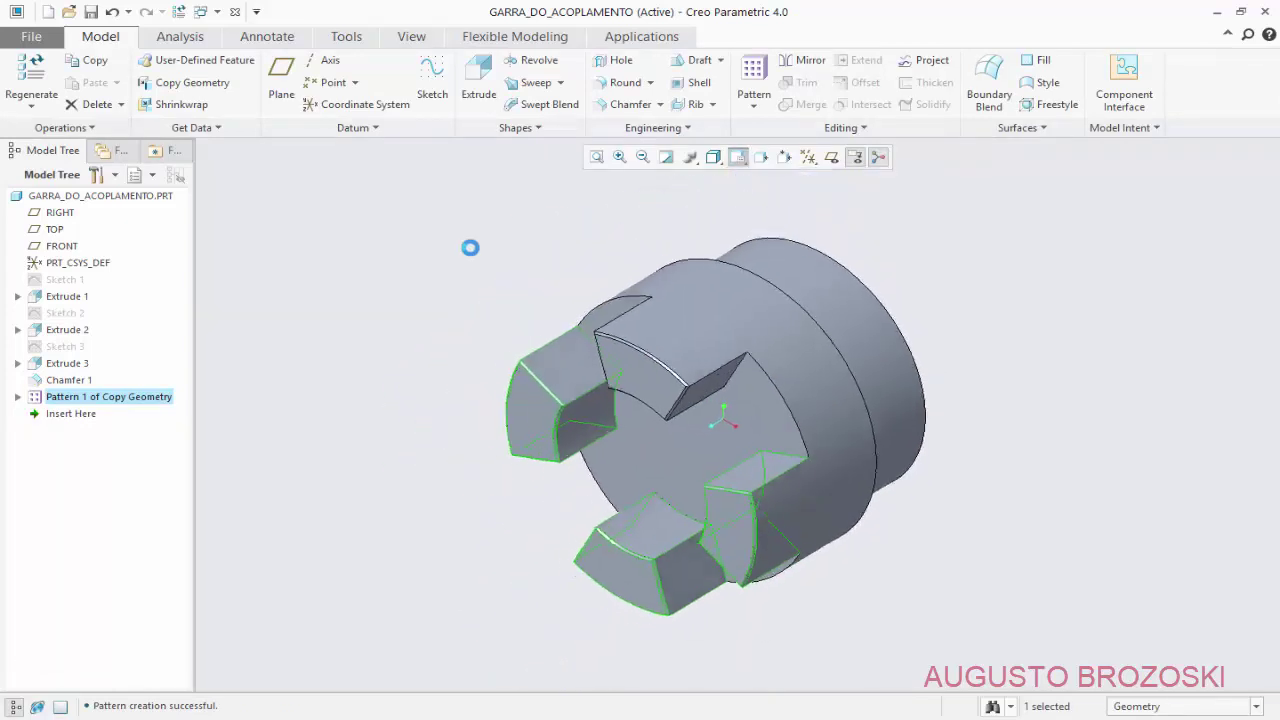
left_click(285, 220)
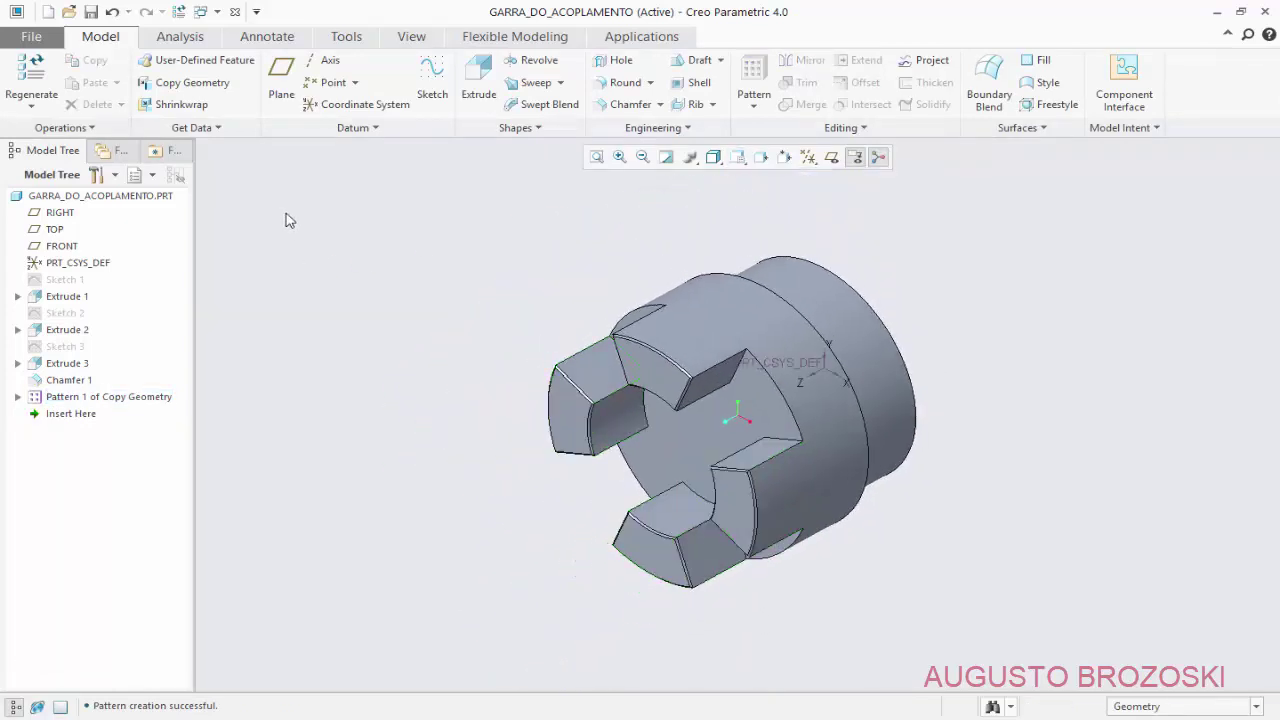
left_click(90, 12)
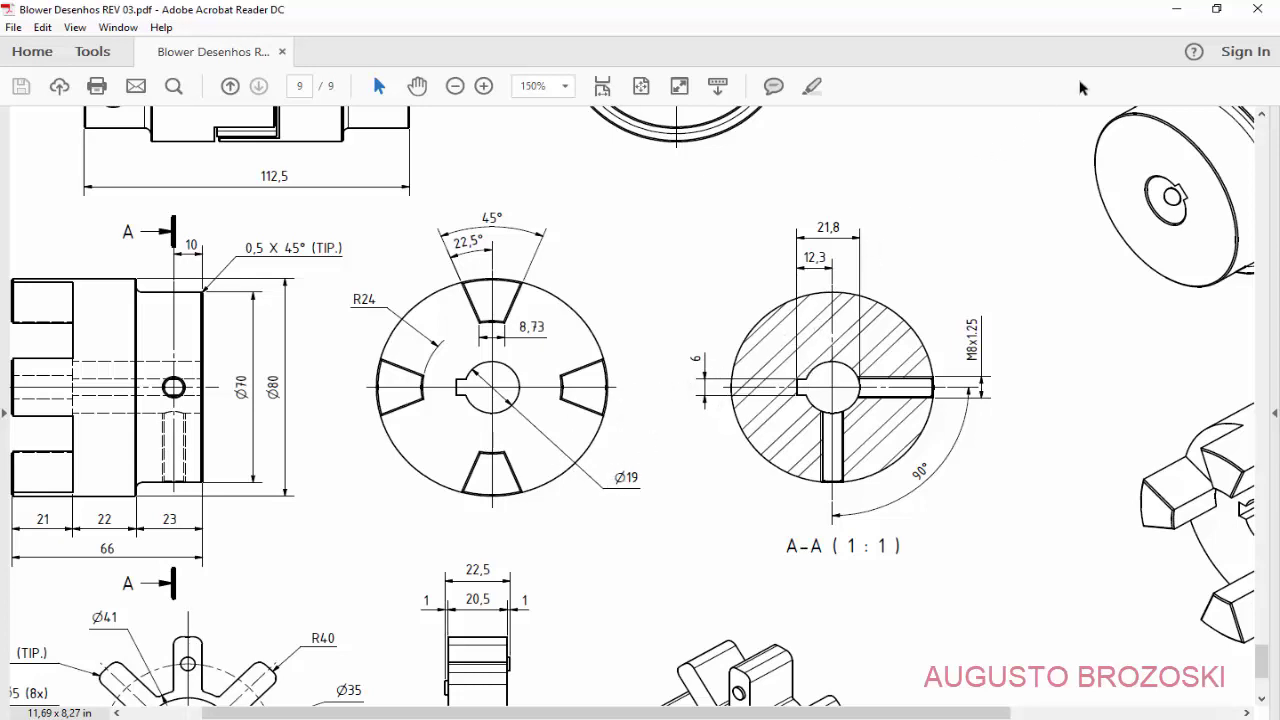
left_click(1176, 9)
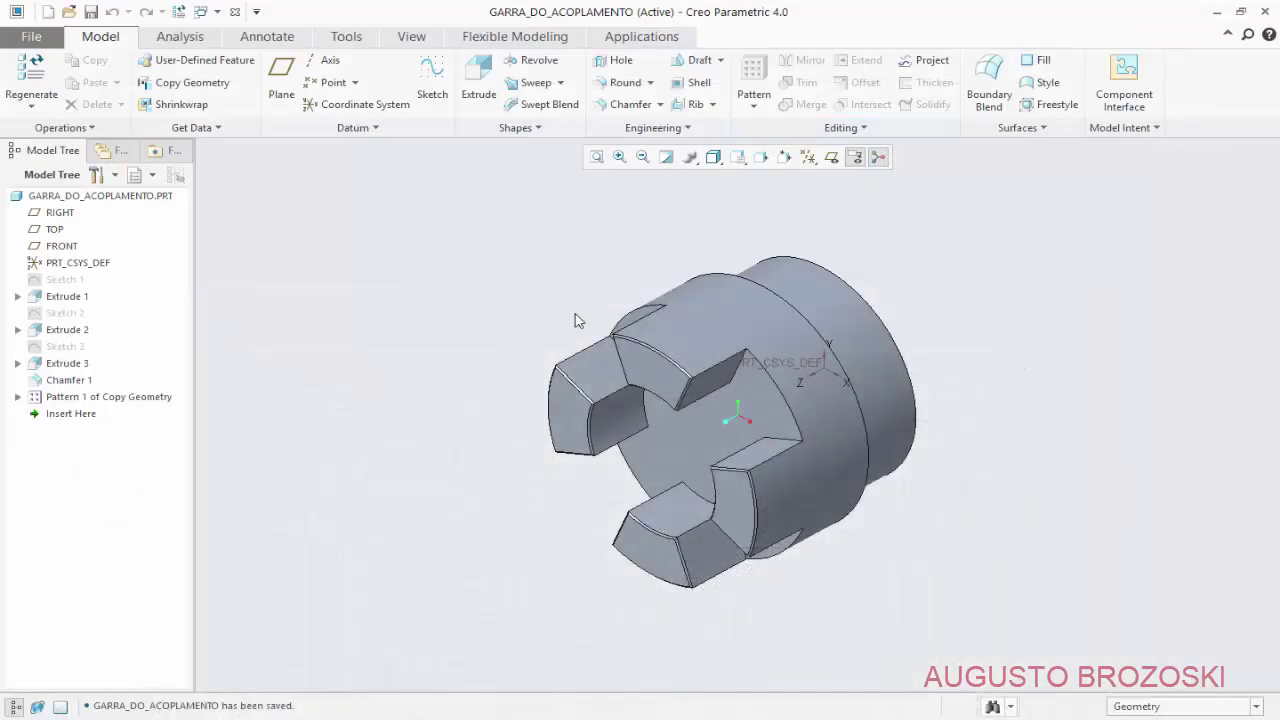
- Start a sketch on the flat end face of the smaller hub, opposite the teeth, and orient the view parallel to it
left_click(432, 78)
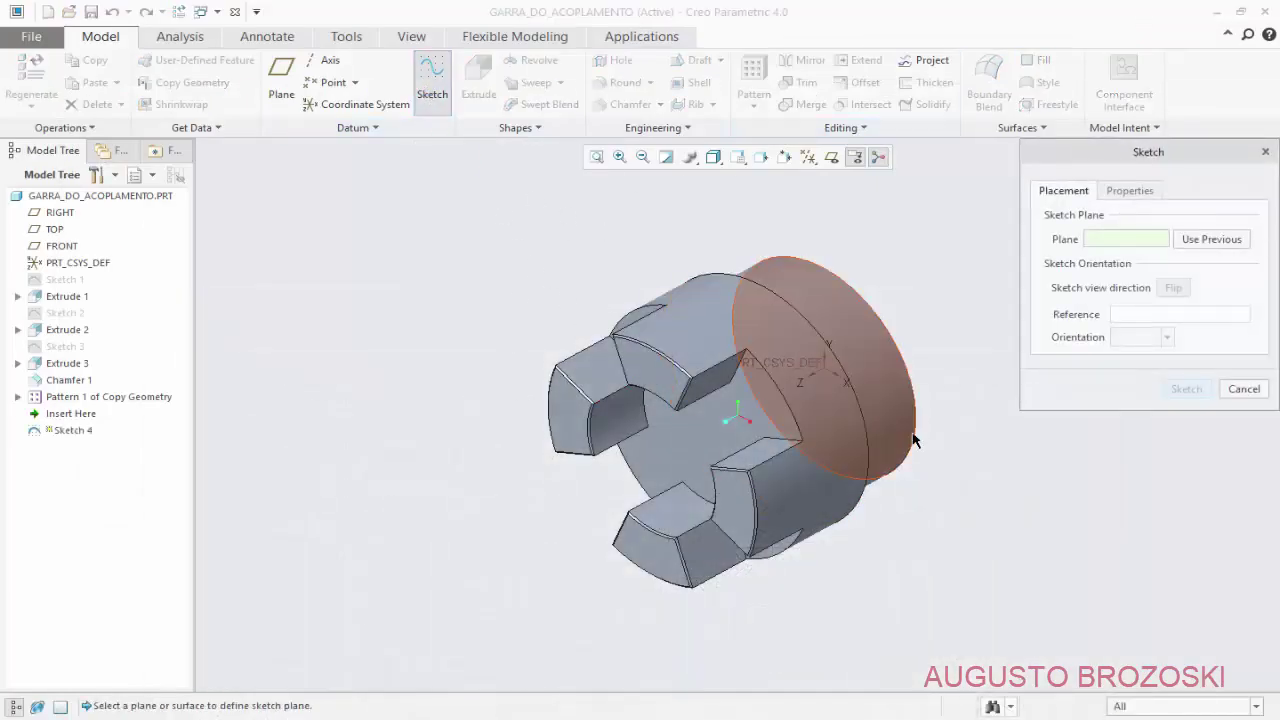
middle_click_drag(932, 450, 832, 470)
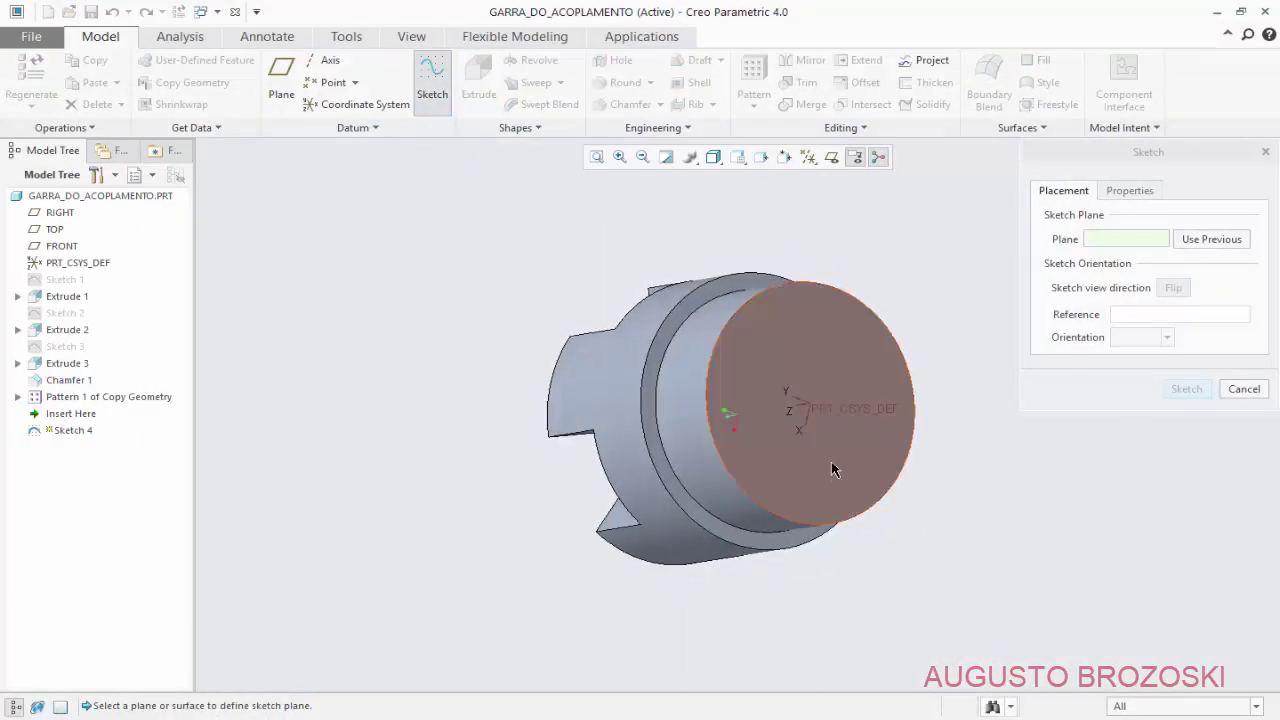
left_click(820, 378)
left_click(1185, 389)
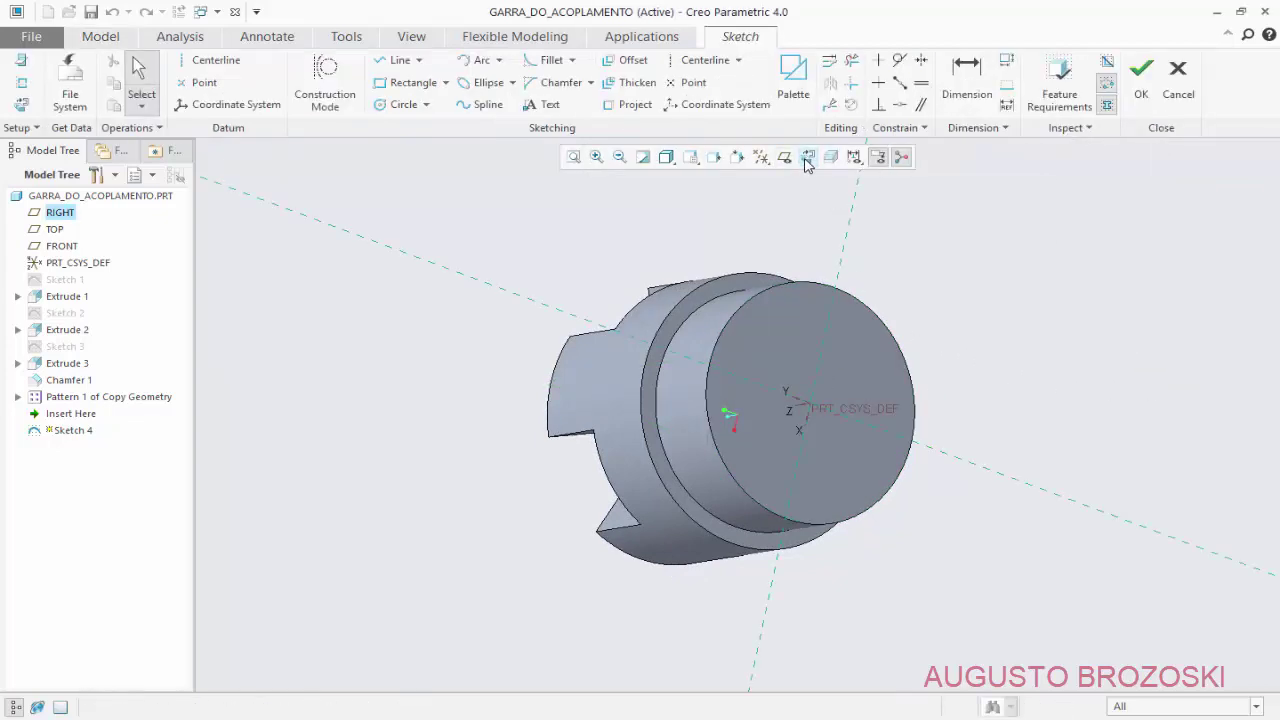
left_click(808, 160)
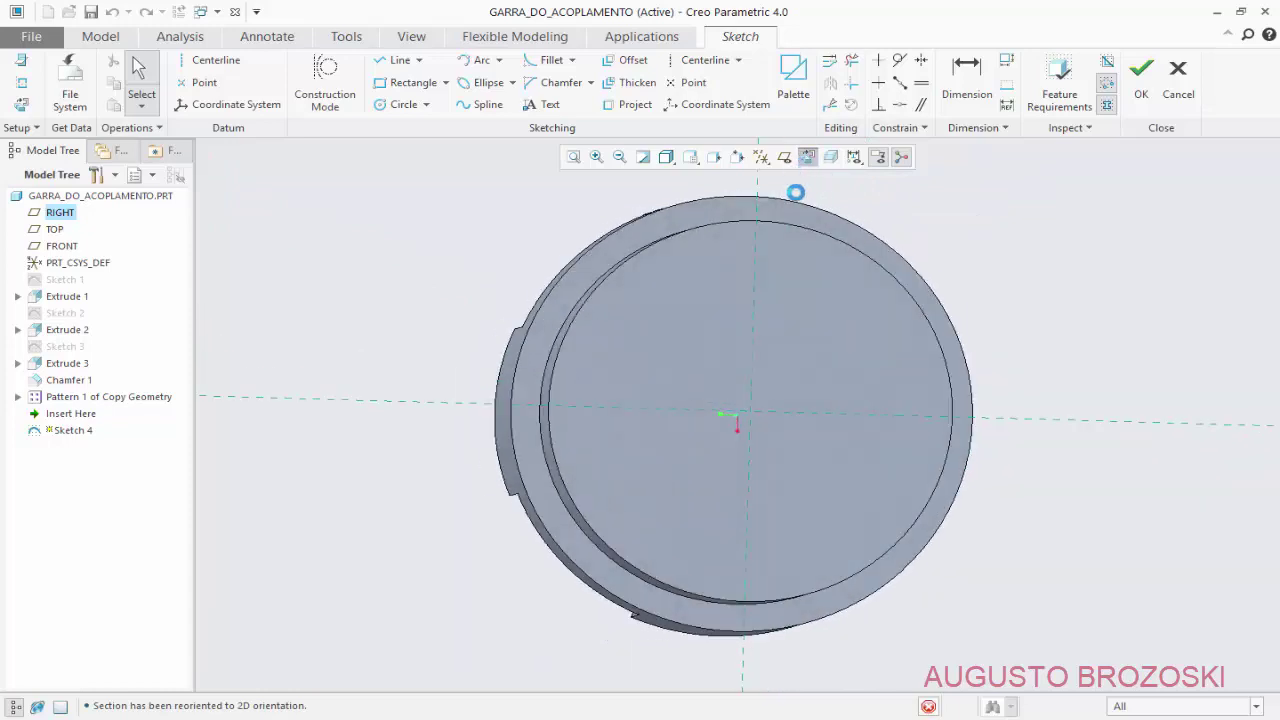
scroll(800, 420, "down", 3)
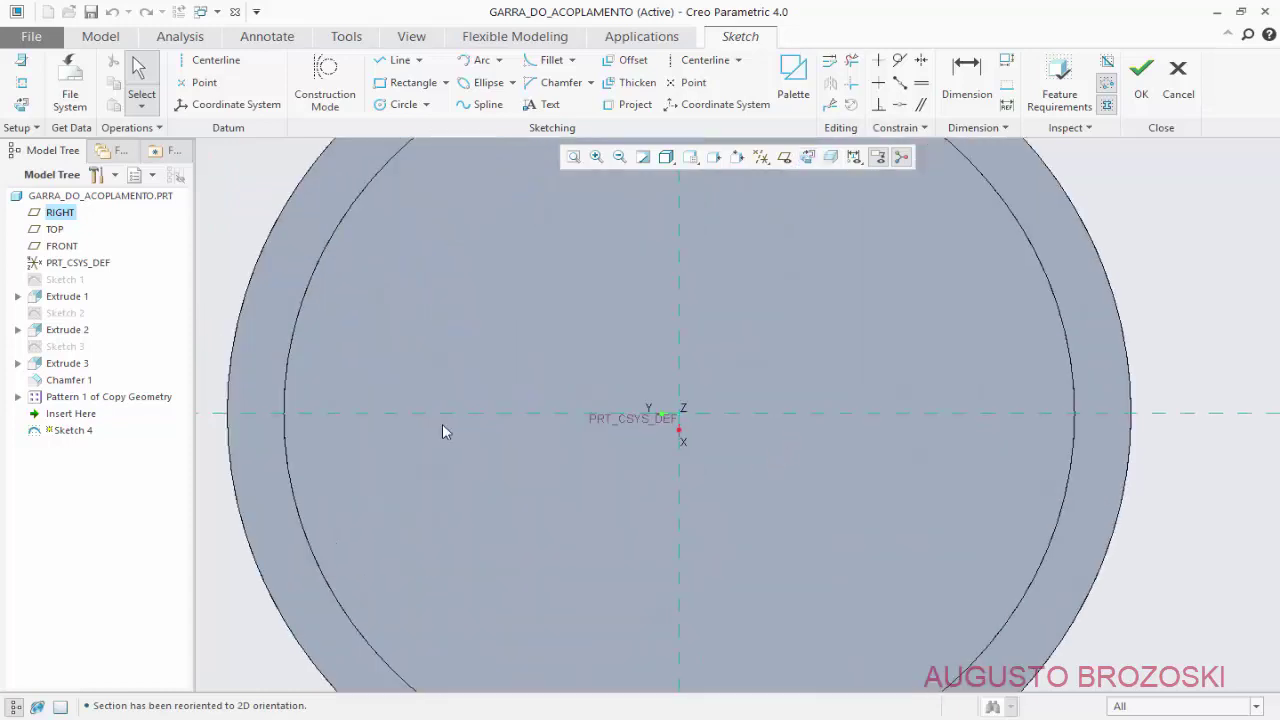
- Sketch a circle centred on the origin and set its diameter to 19 mm for the bore
left_click(398, 104)
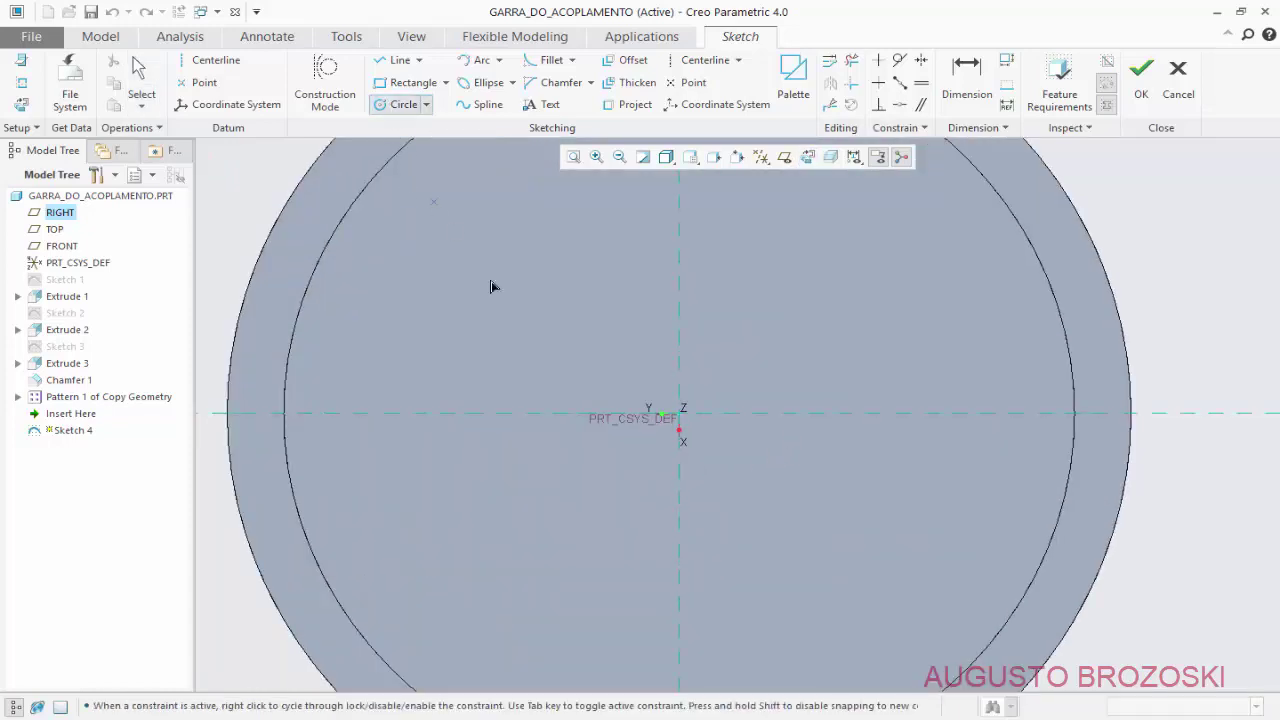
left_click(680, 420)
left_click(755, 347)
middle_click(501, 313)
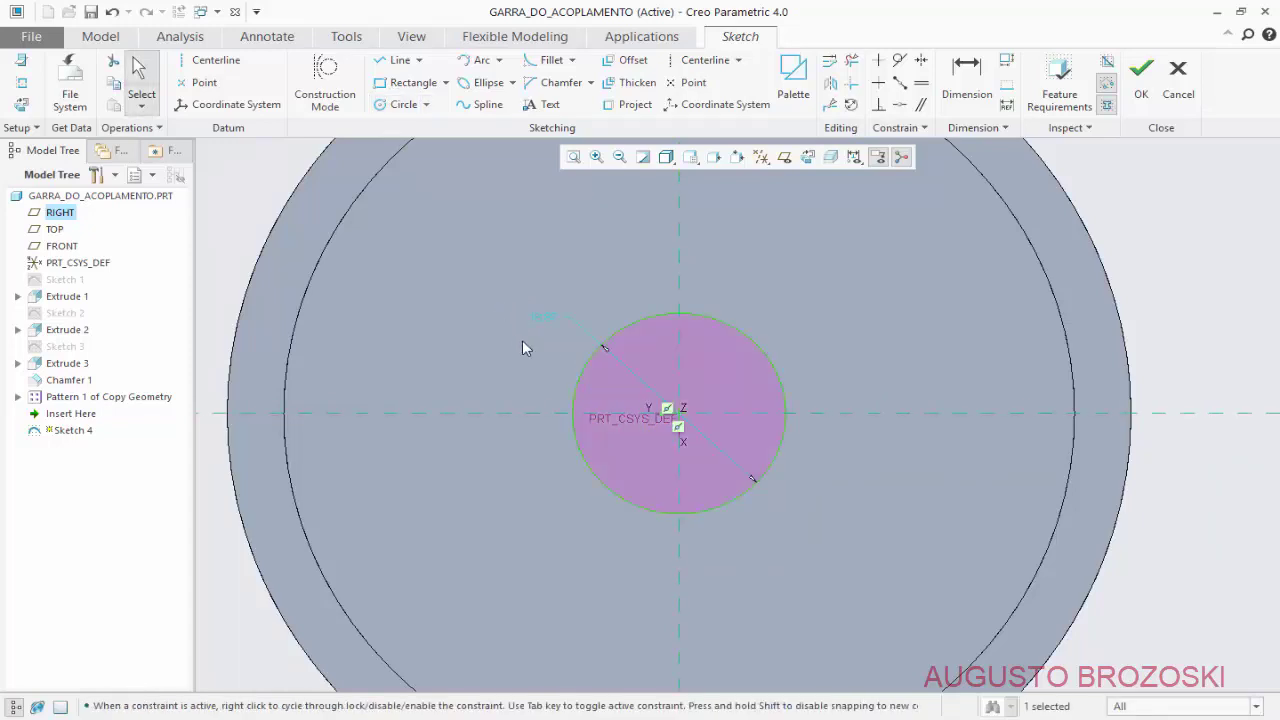
double_click(543, 317)
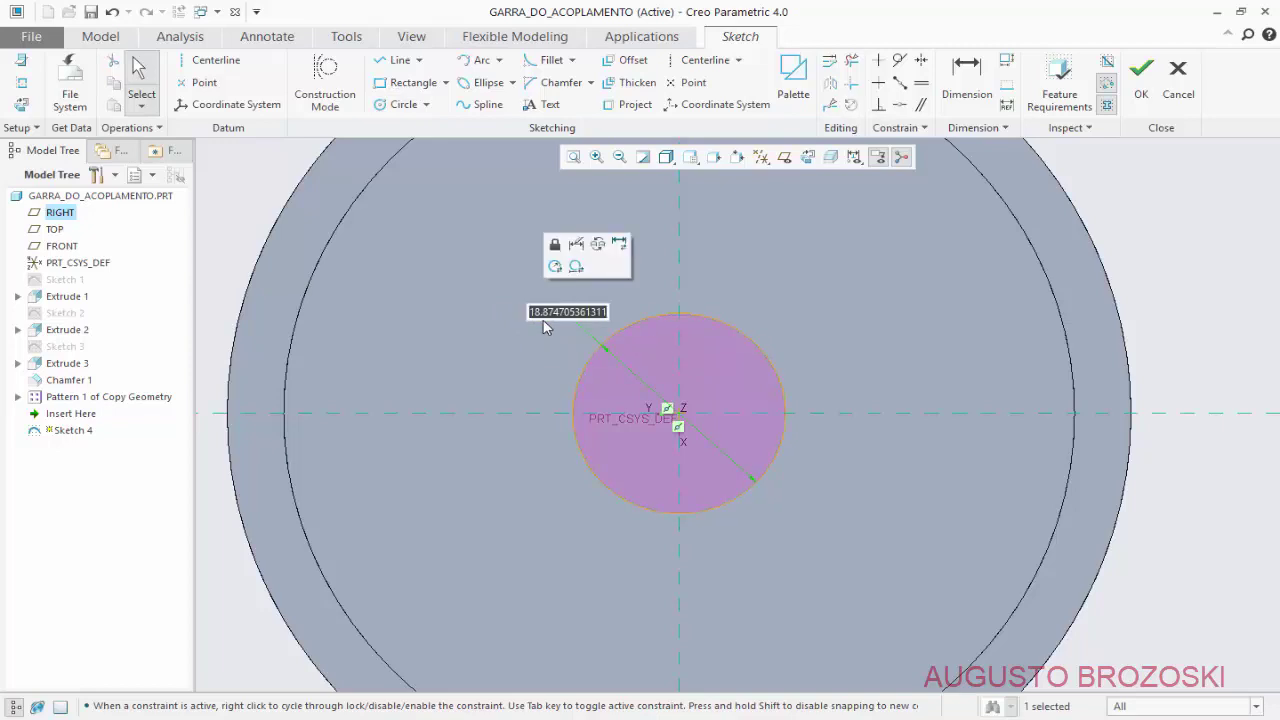
type("19")
key("Return")
- Sketch the three-sided keyway outline above the bore circle with two vertical lines joined by a horizontal line, ending on the circle
left_click(400, 60)
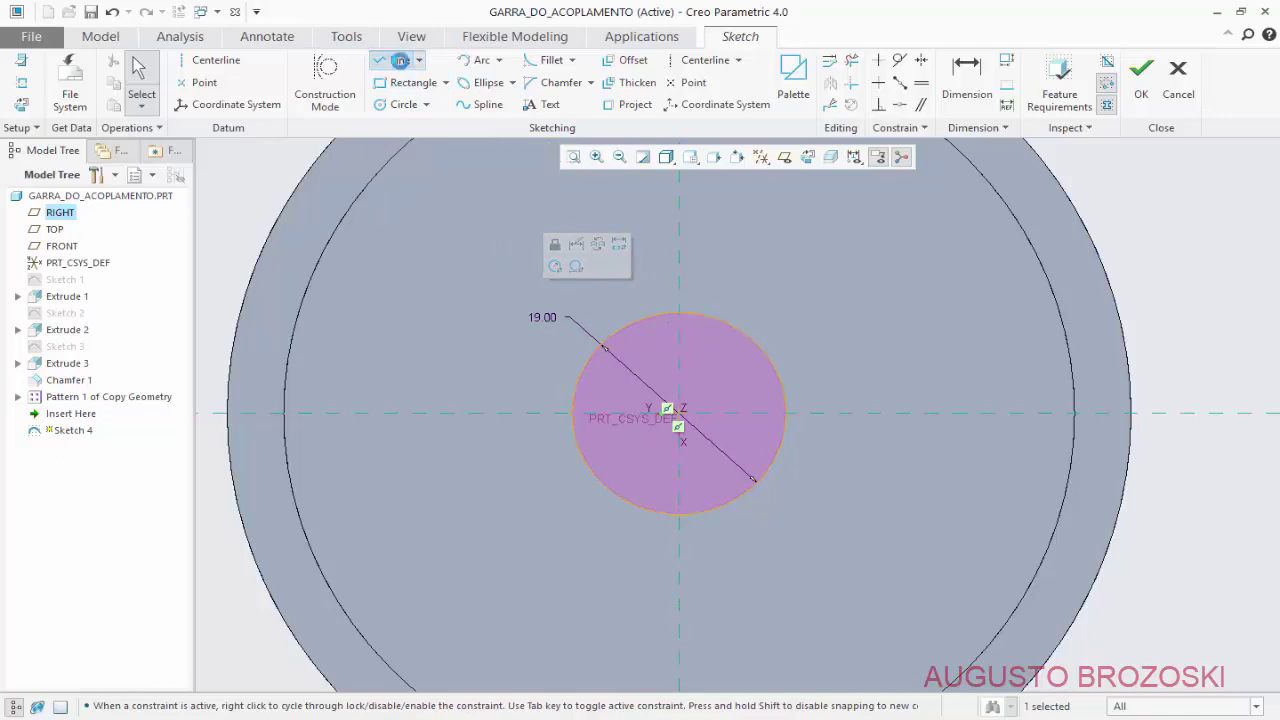
left_click(643, 317)
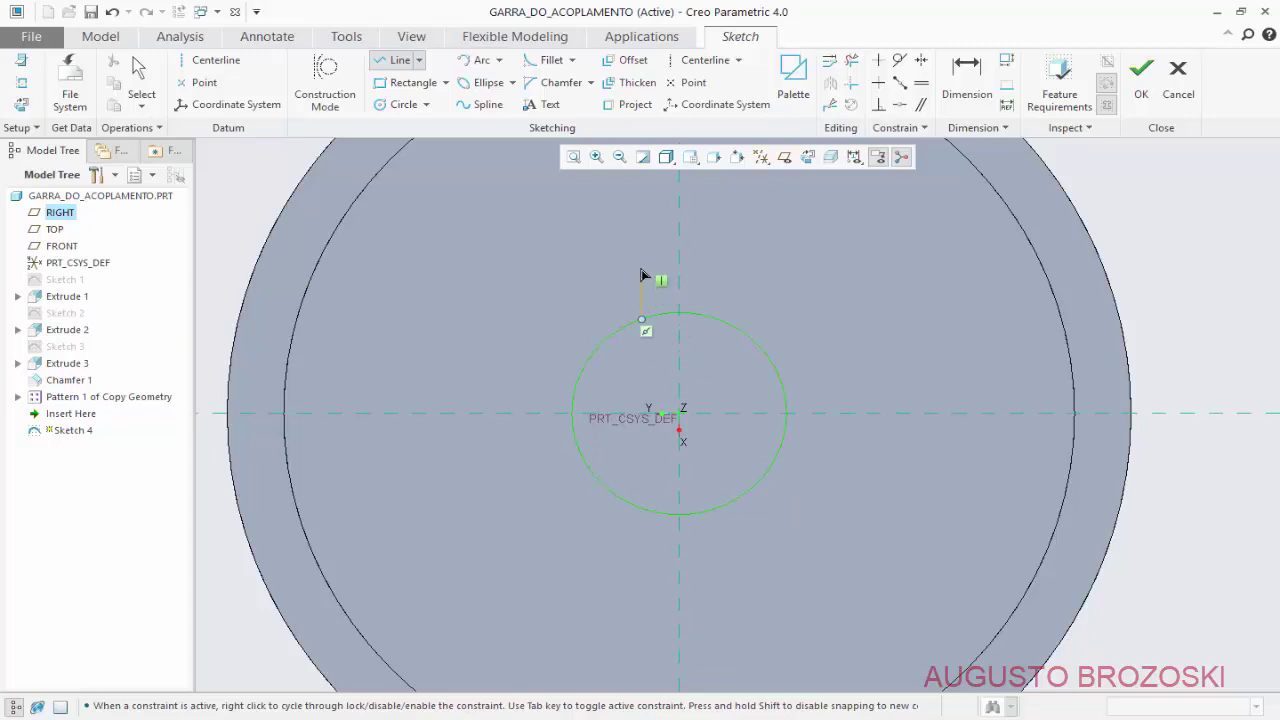
left_click(642, 268)
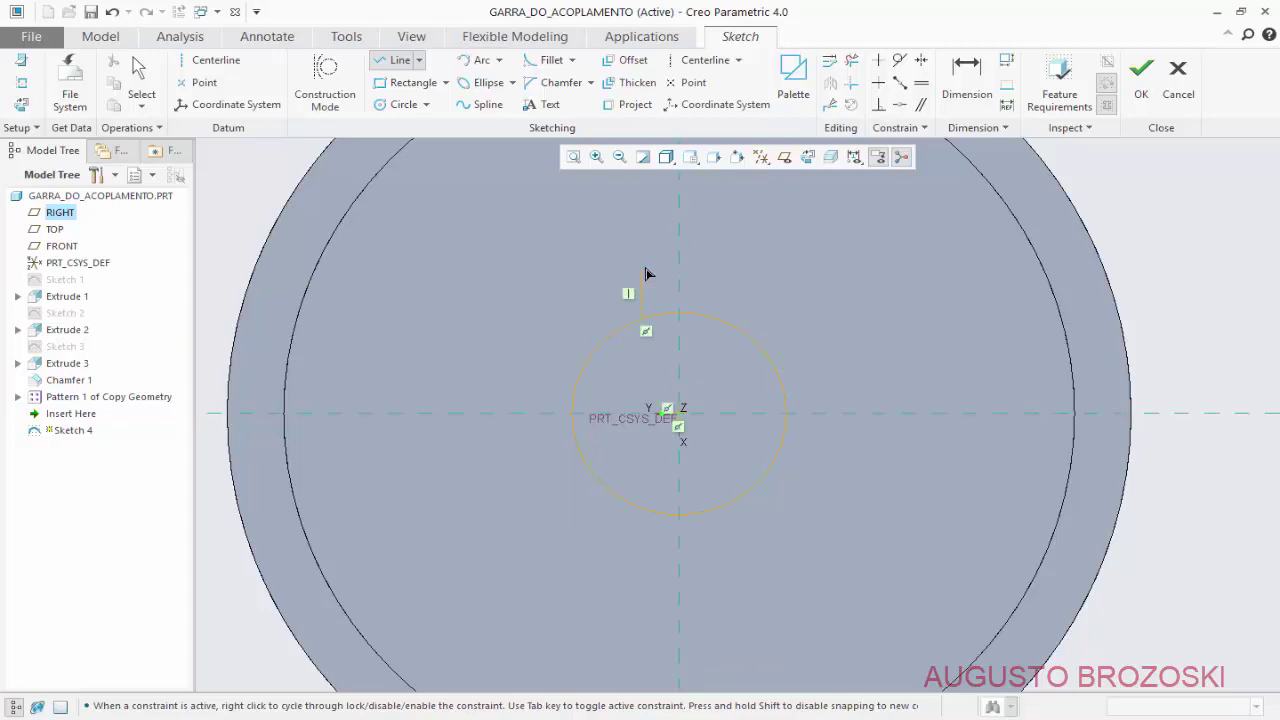
left_click(729, 268)
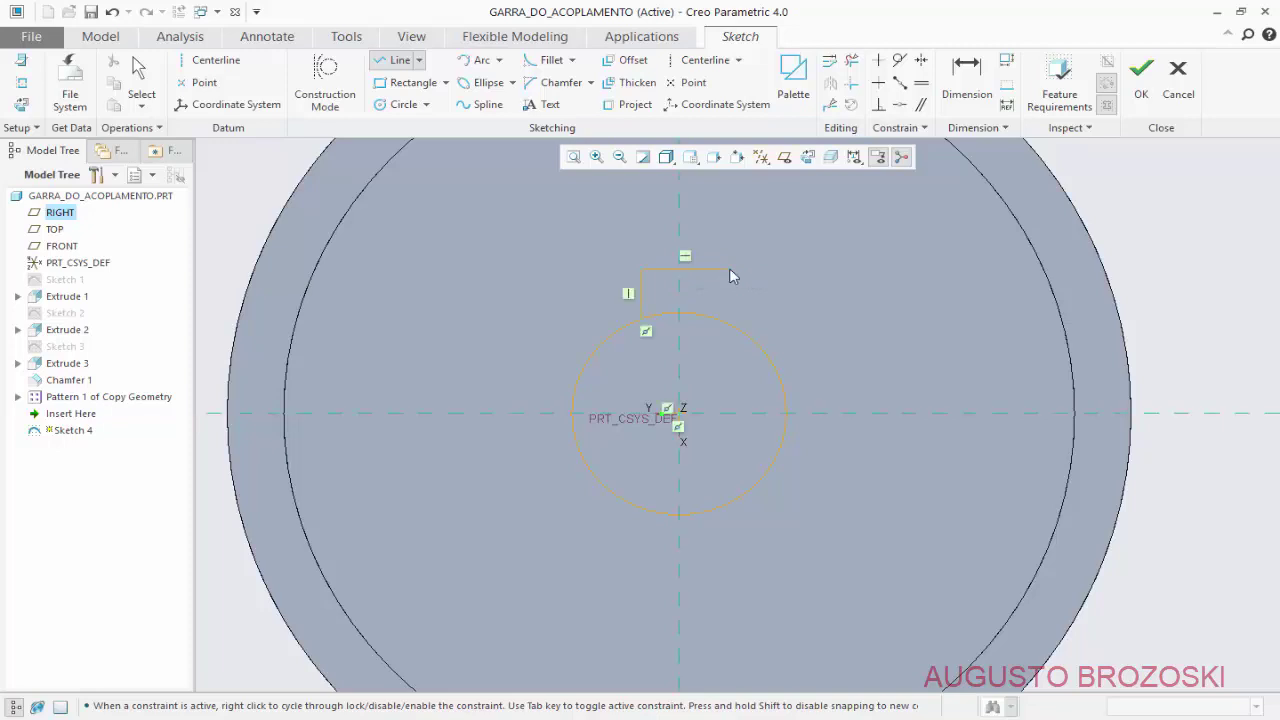
left_click(729, 323)
middle_click(731, 328)
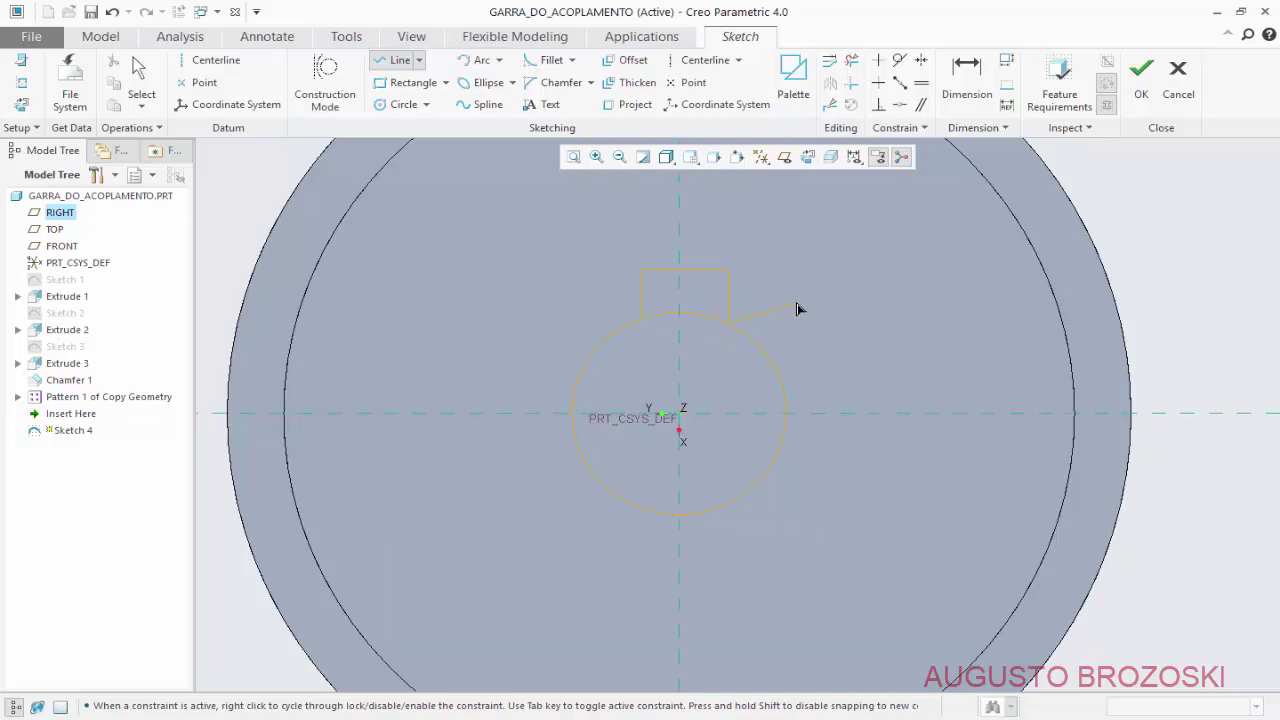
- Finish the keyway outline and set its width to 6 mm
middle_click(724, 316)
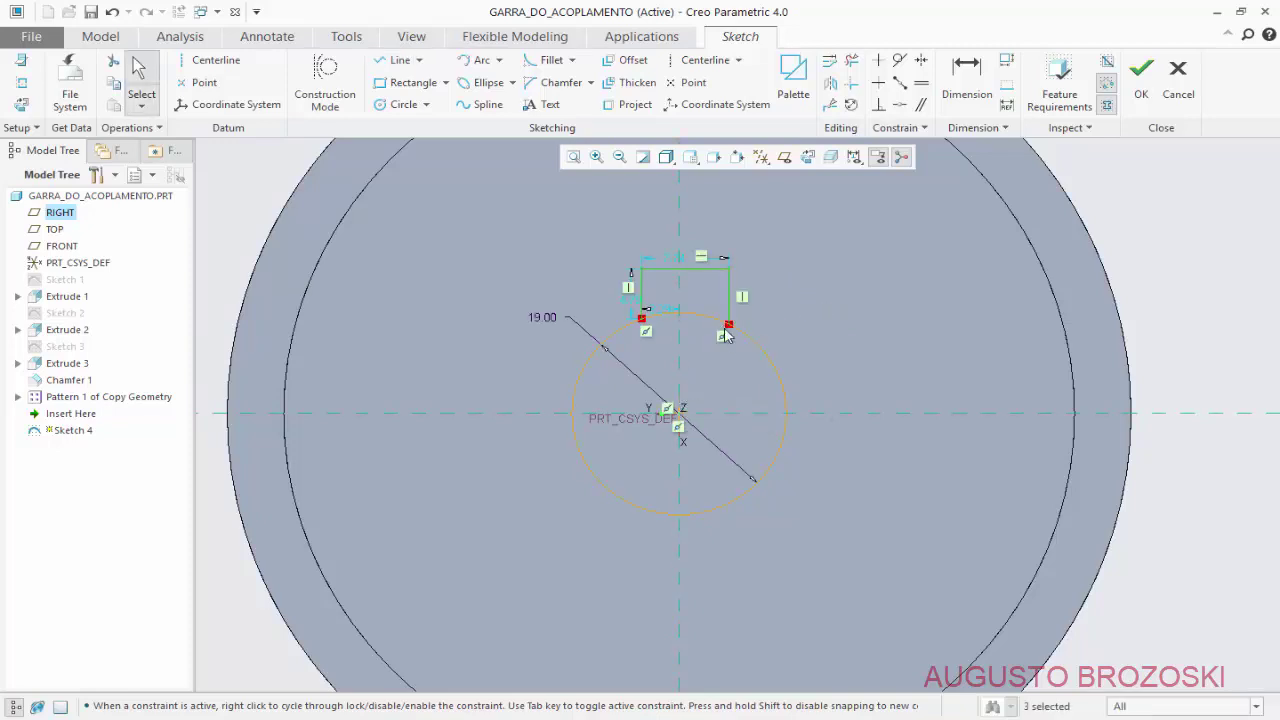
left_click(682, 268)
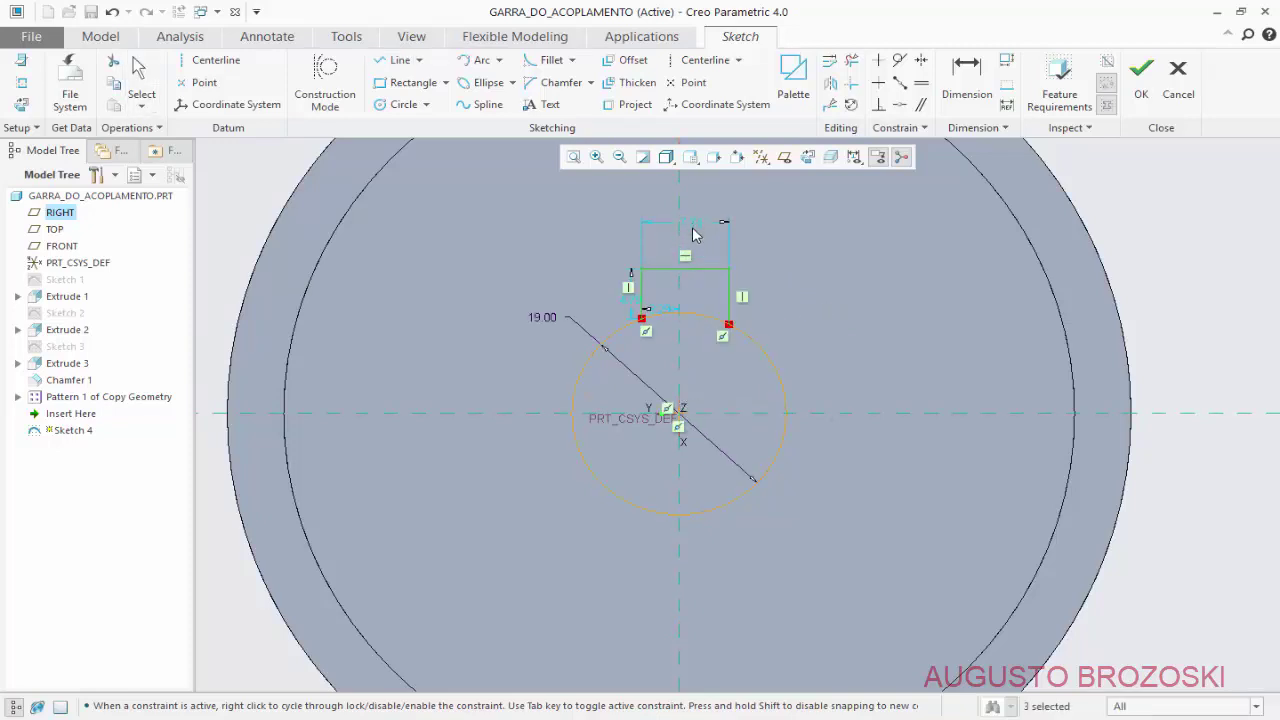
middle_click(695, 226)
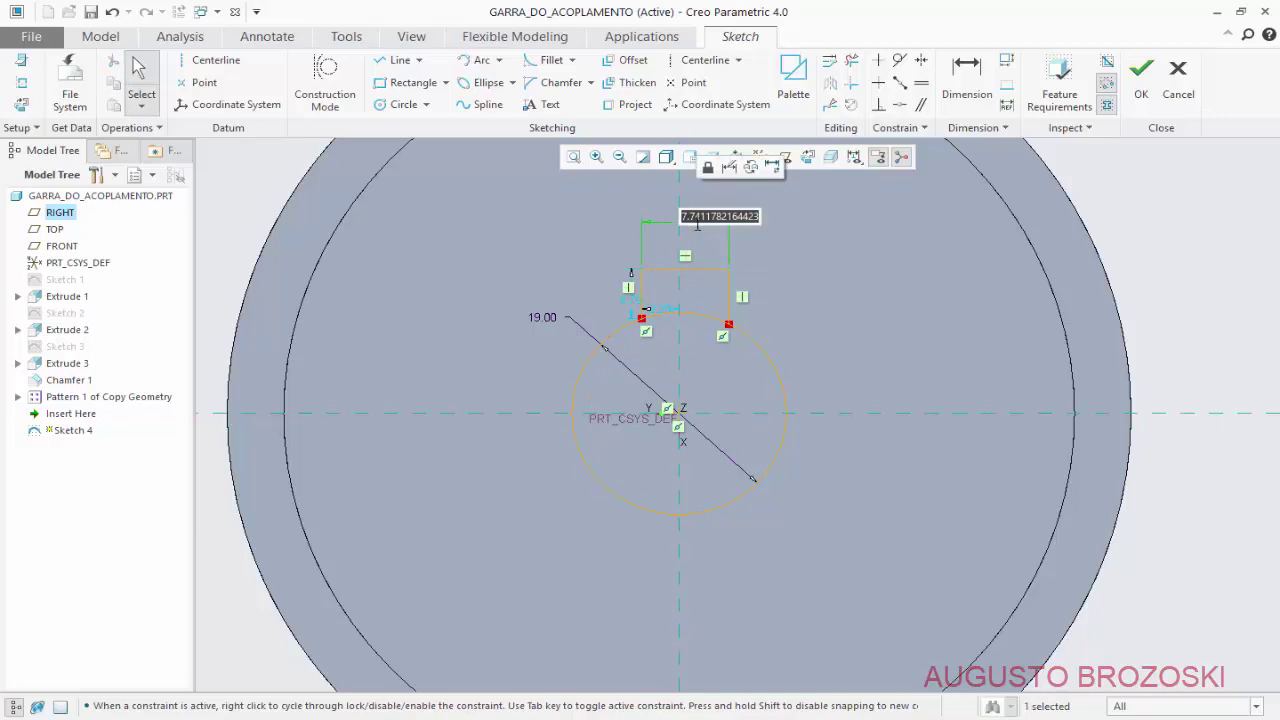
type("6")
key("Return")
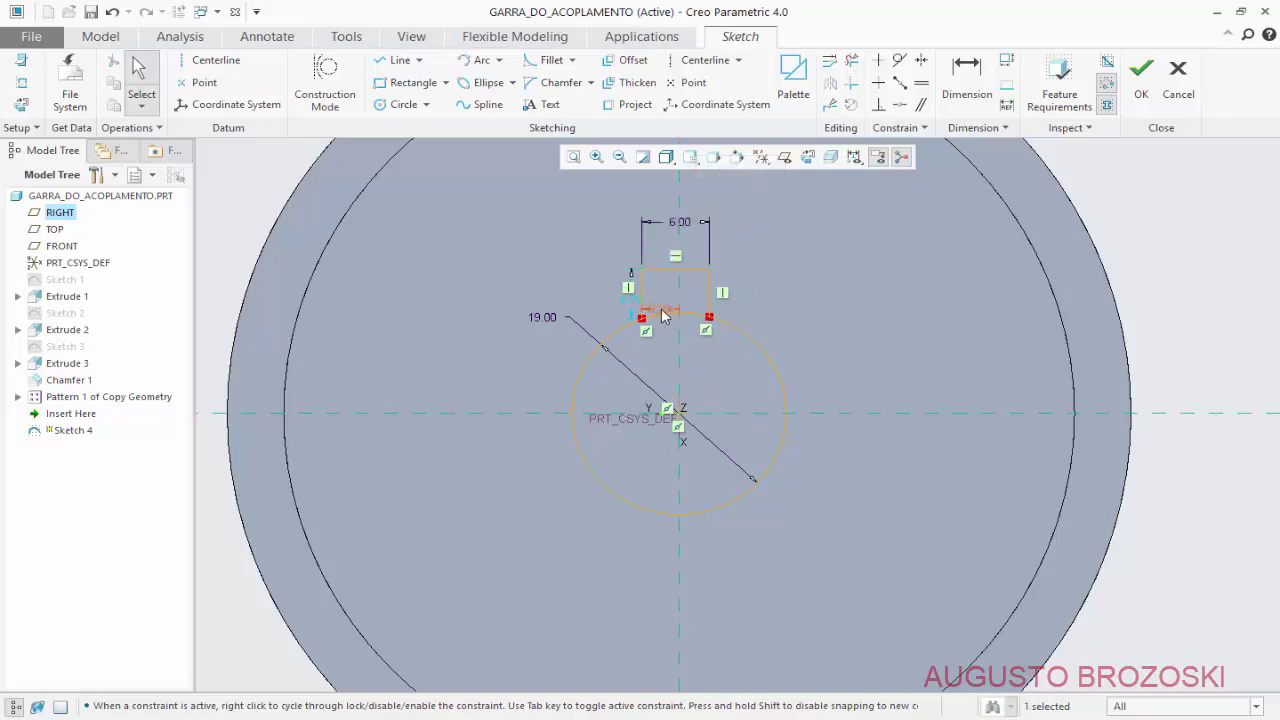
- Set the distance from the keyway's left side to the vertical reference to 3 mm, centring the keyway on the bore
left_click_drag(660, 314, 665, 349)
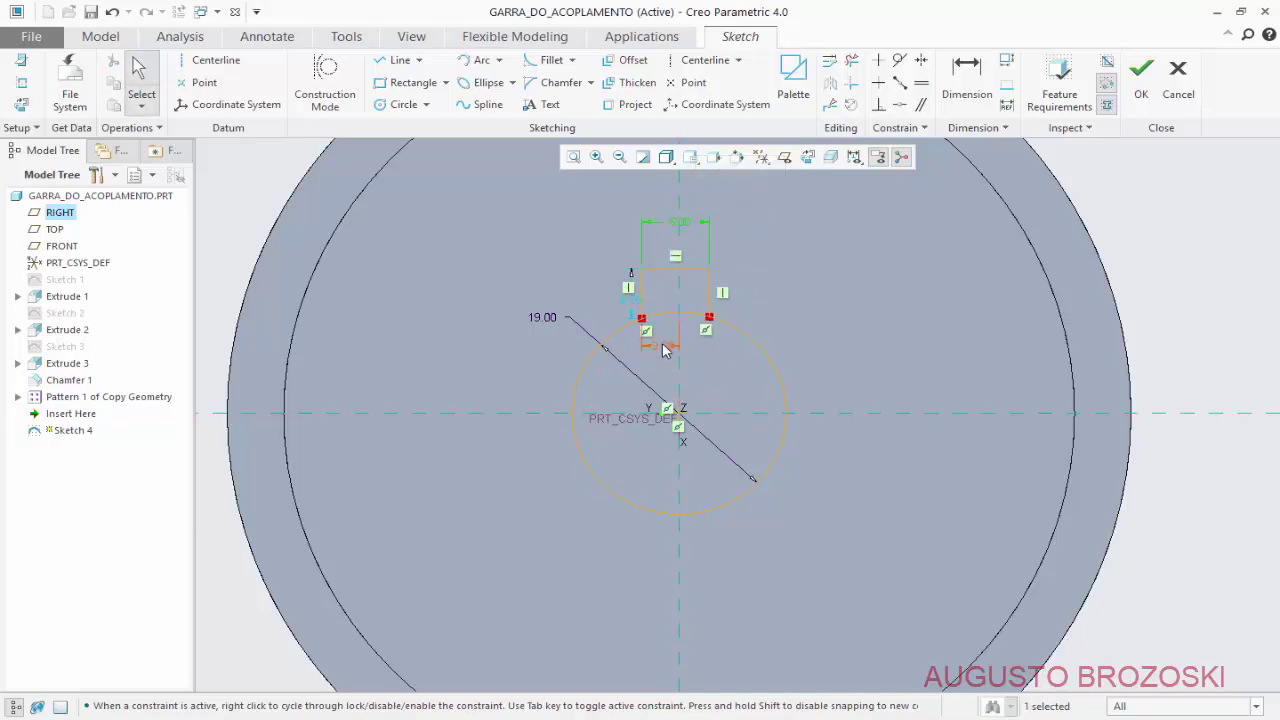
middle_click(664, 349)
type("3")
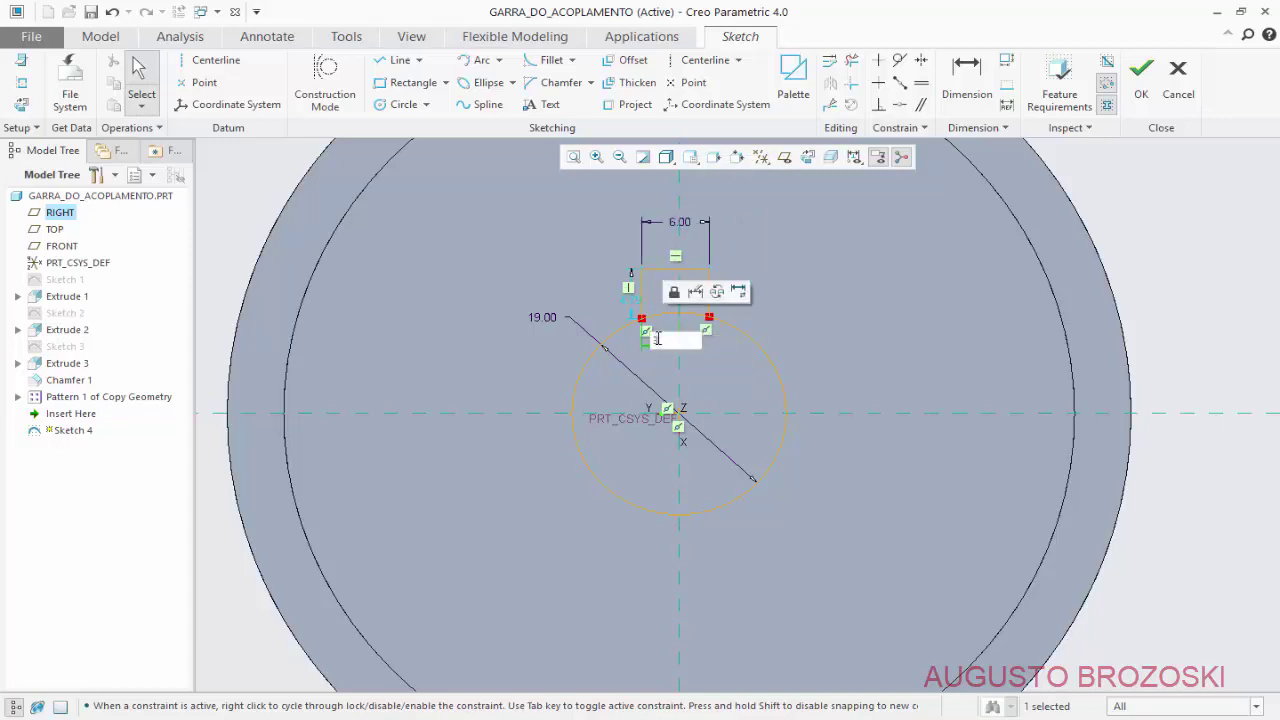
key("Return")
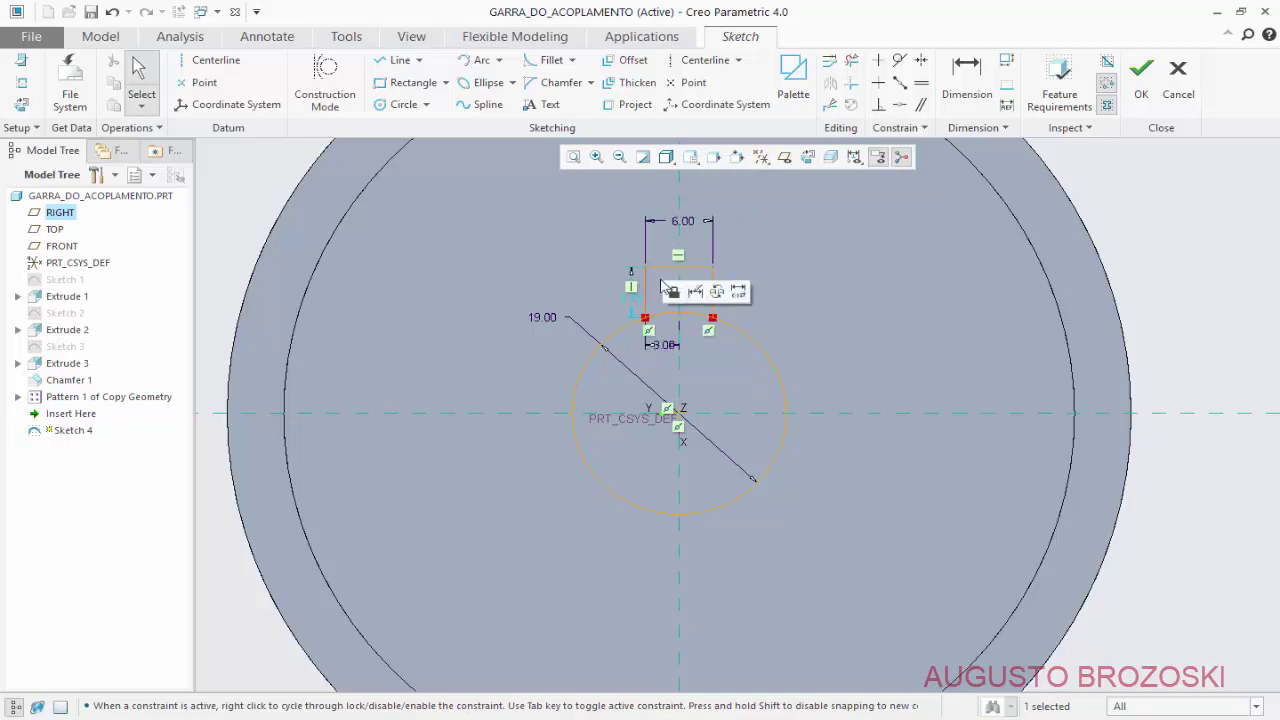
left_click(834, 293)
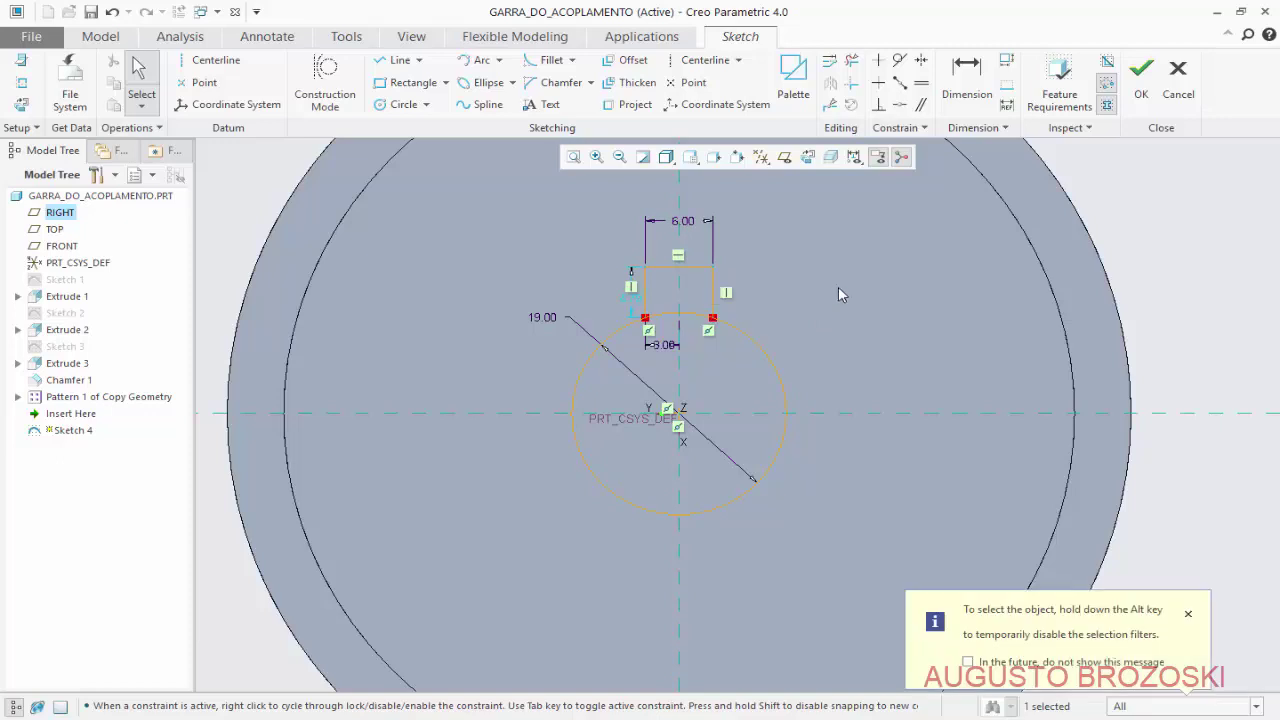
- Dimension the keyway's top line from the horizontal reference as 12.3 mm, checking the value in the PDF drawing
left_click(966, 82)
left_click(755, 412)
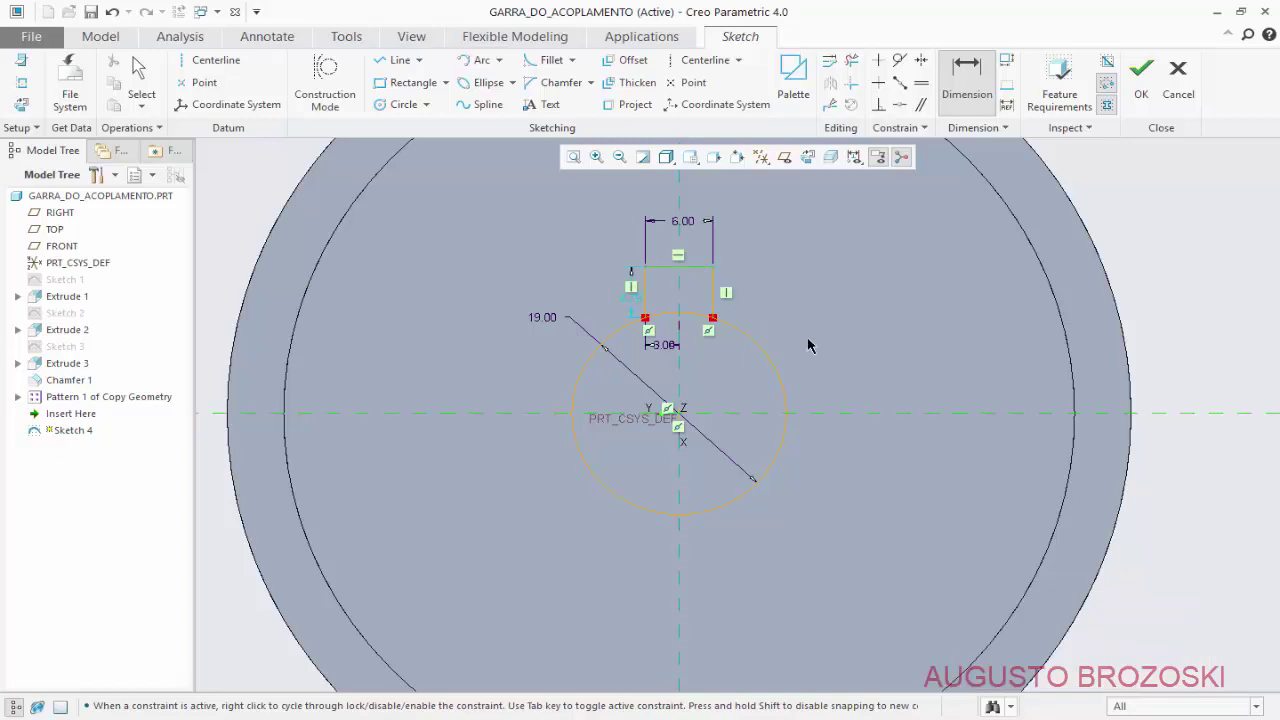
middle_click(866, 343)
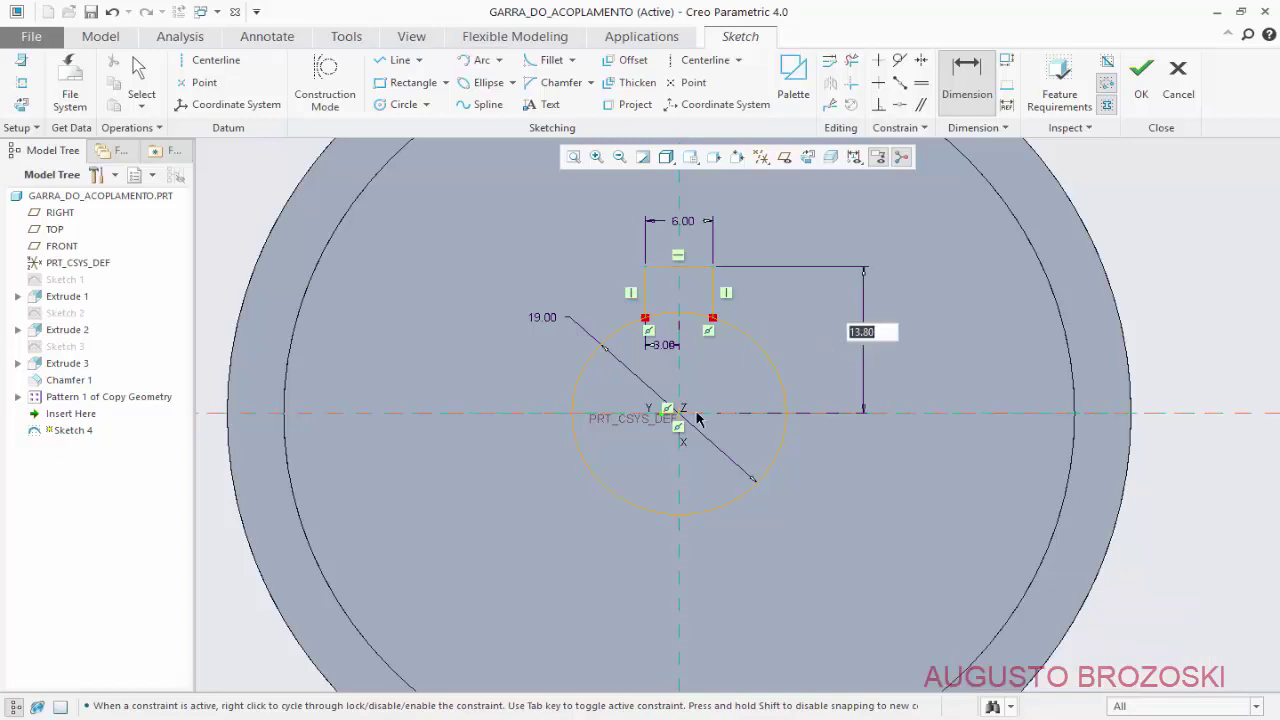
key("alt+Tab")
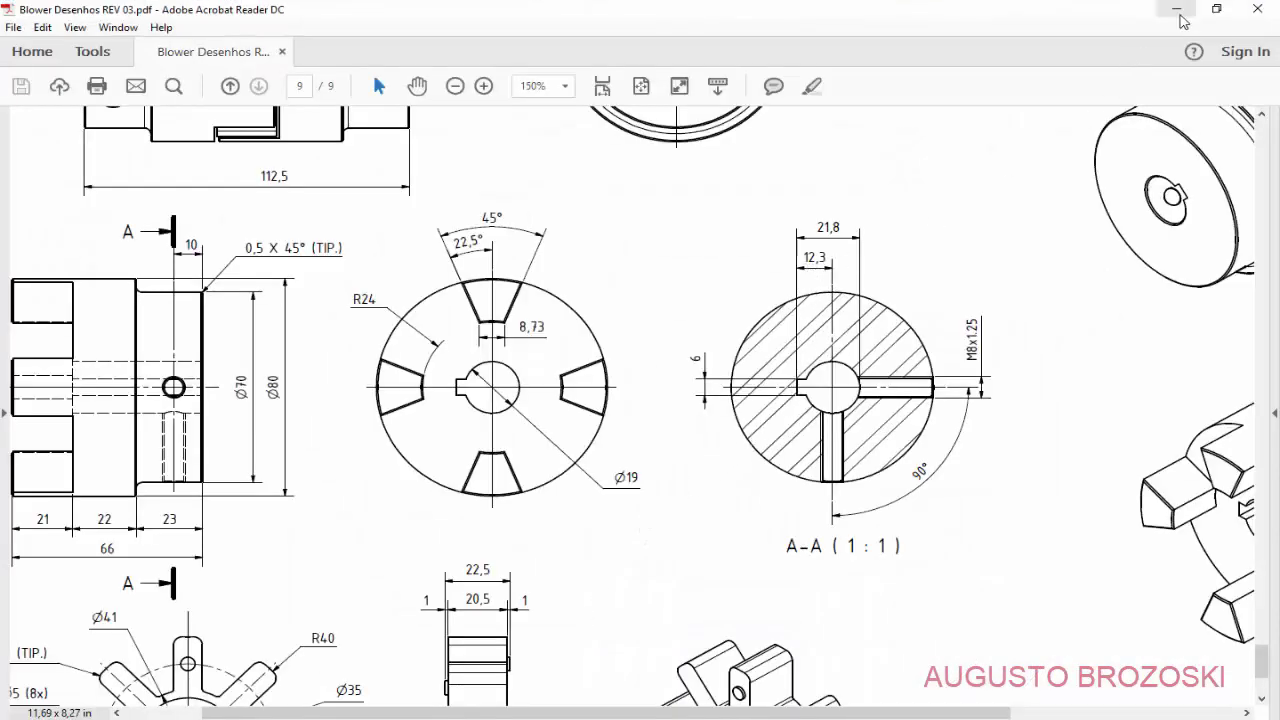
left_click(1176, 8)
type("12.3")
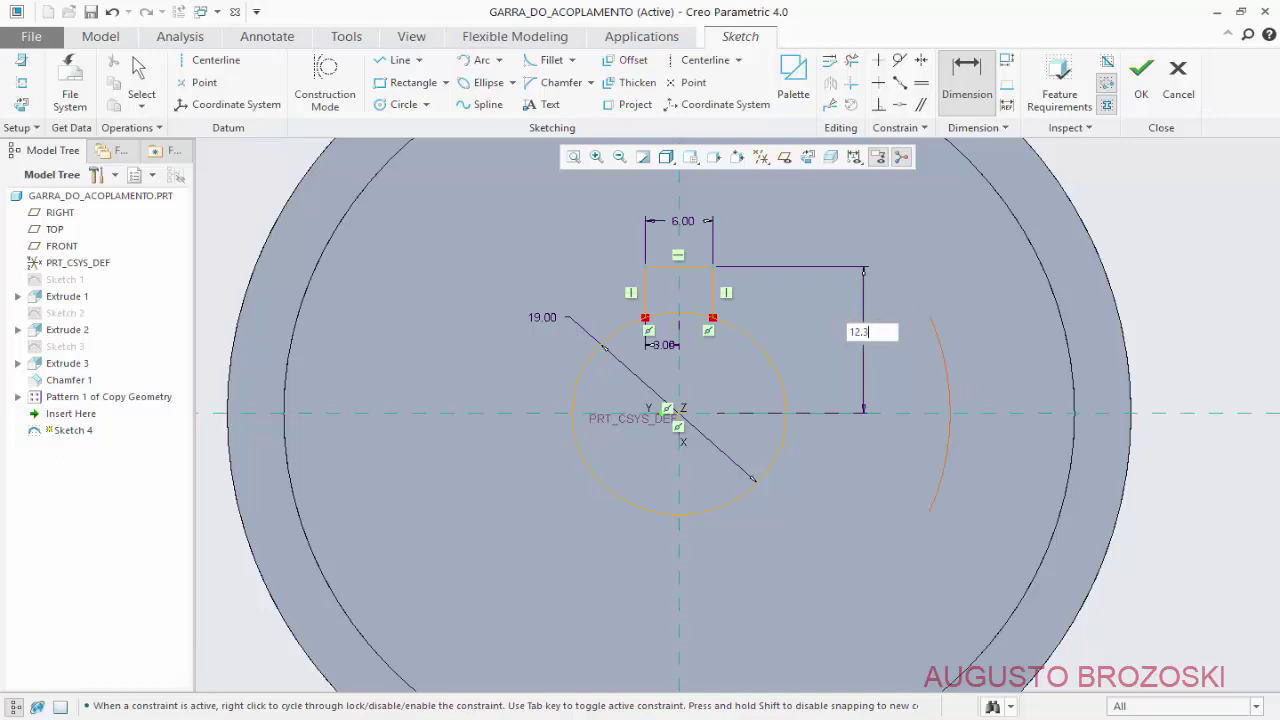
key("Return")
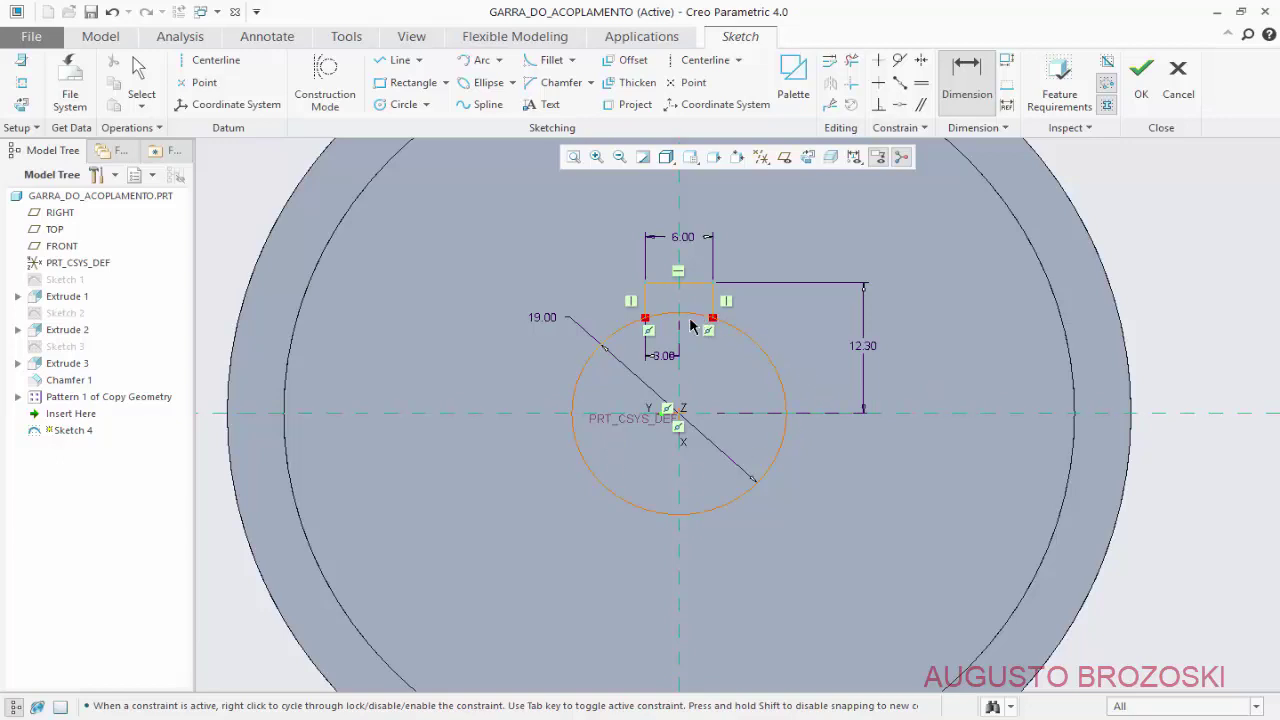
- Trim away the circle's arc between the keyway sides and finish the sketch
left_click(852, 62)
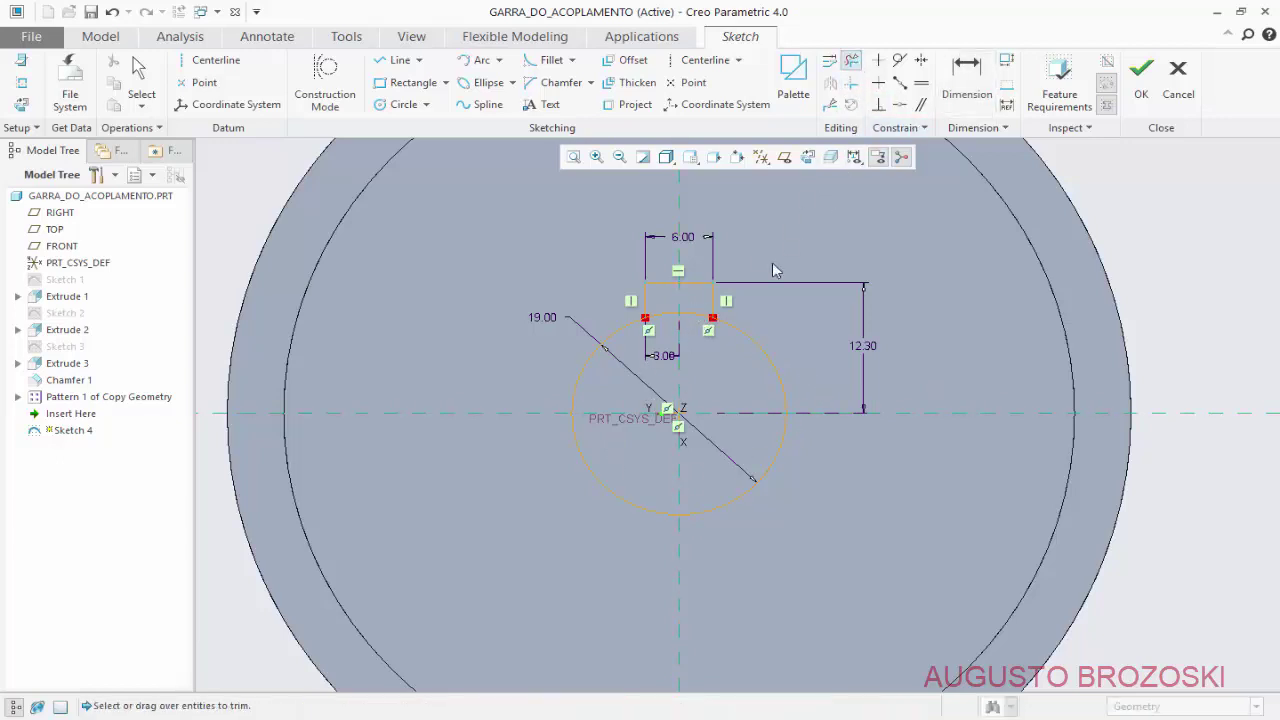
left_click(674, 306)
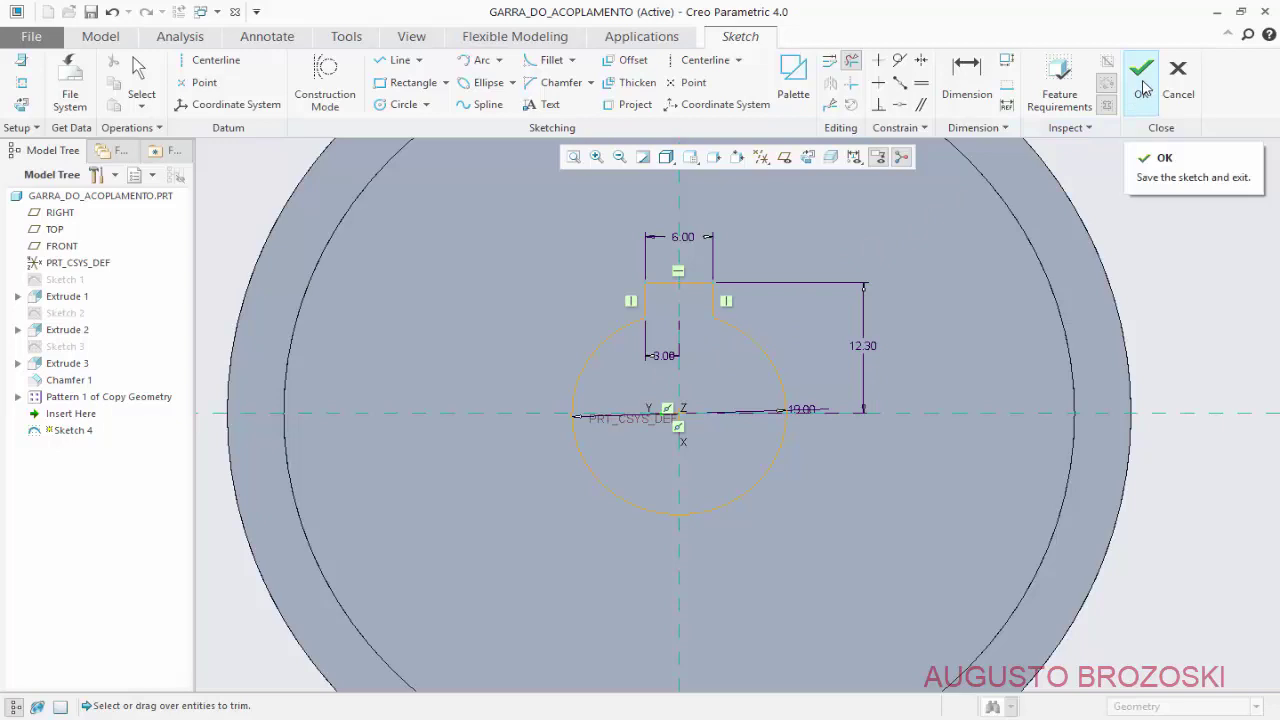
left_click(1109, 105)
left_click(1138, 85)
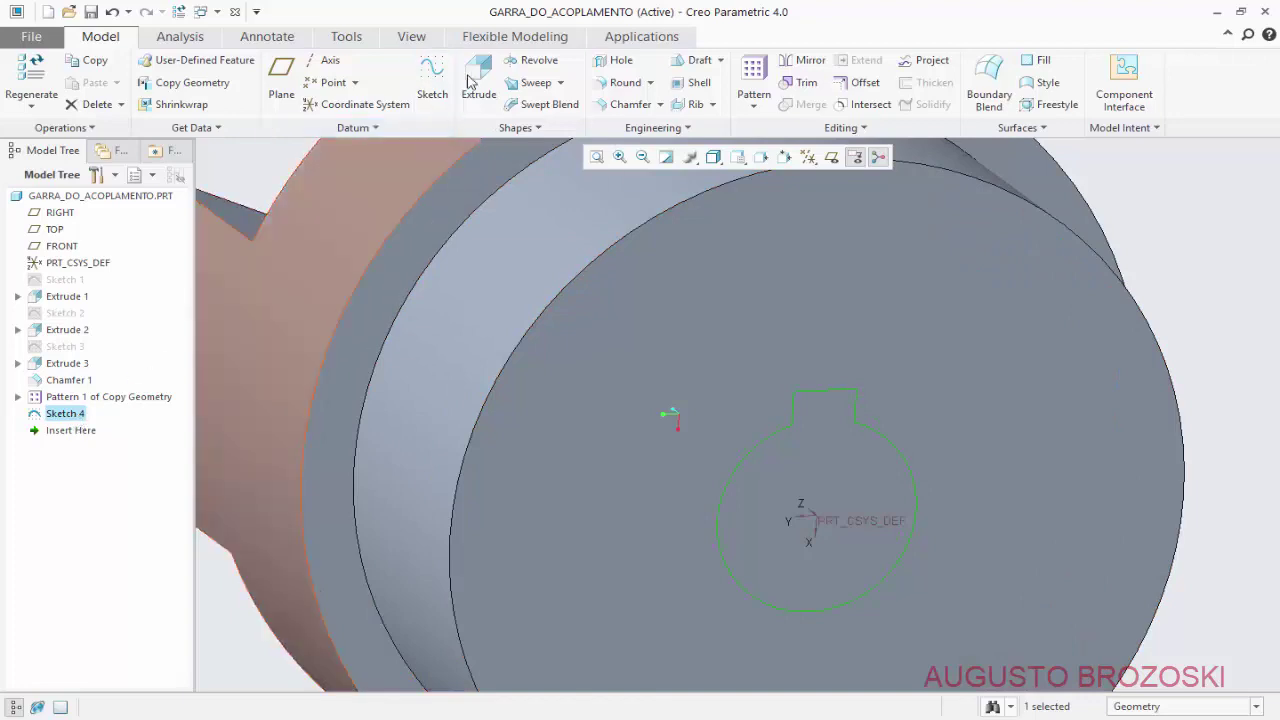
- Extrude the bore and keyway sketch as a cut into the hub, through until the flat face between the teeth
left_click(478, 80)
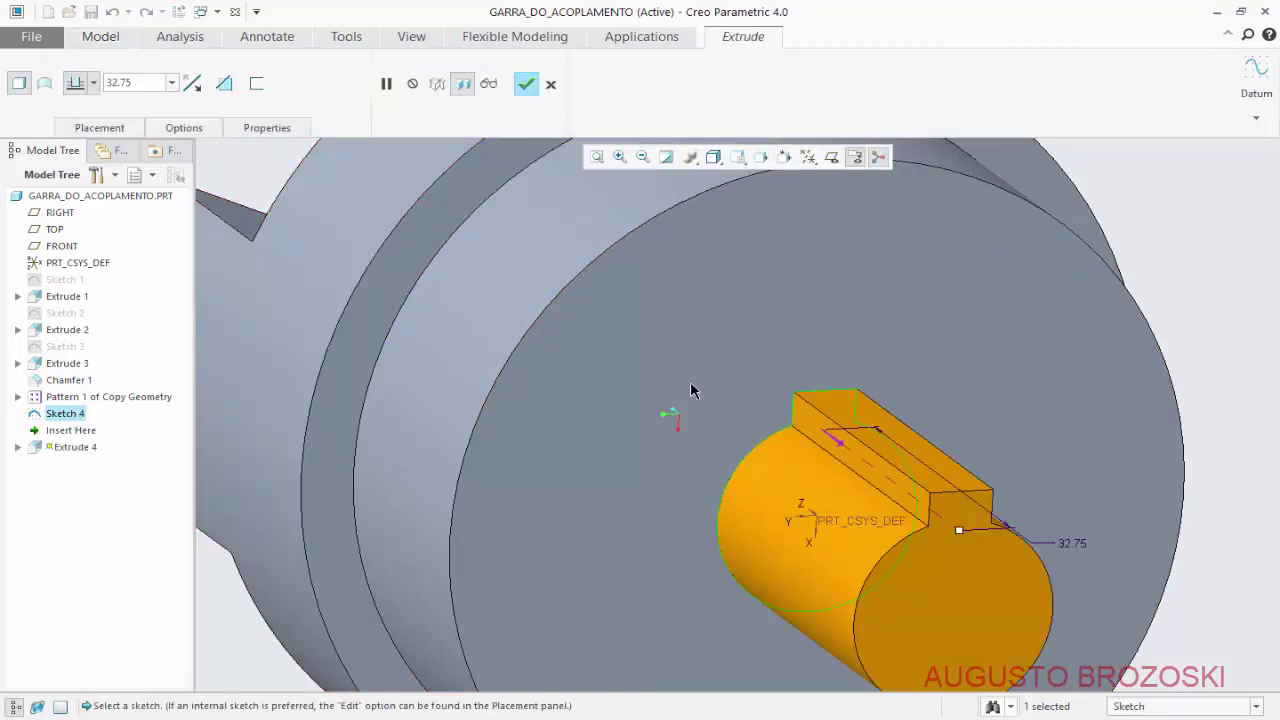
scroll(840, 470, "down", 3)
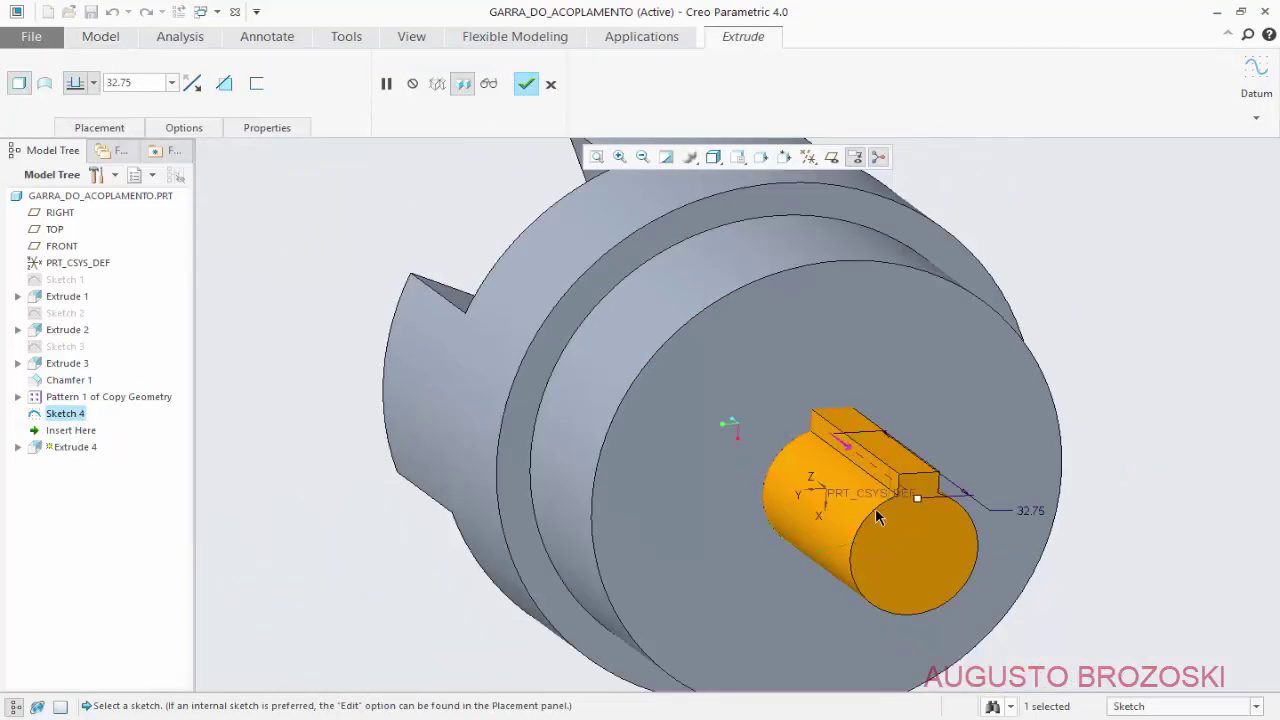
left_click(224, 83)
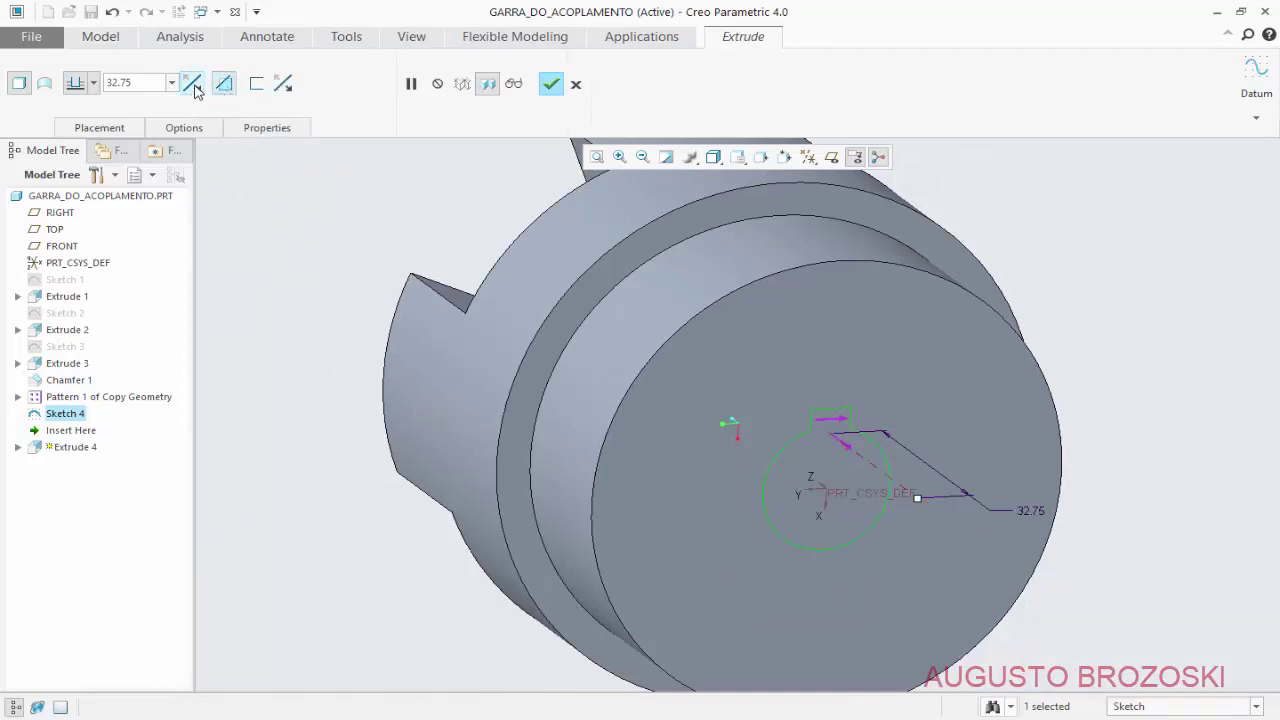
left_click(192, 84)
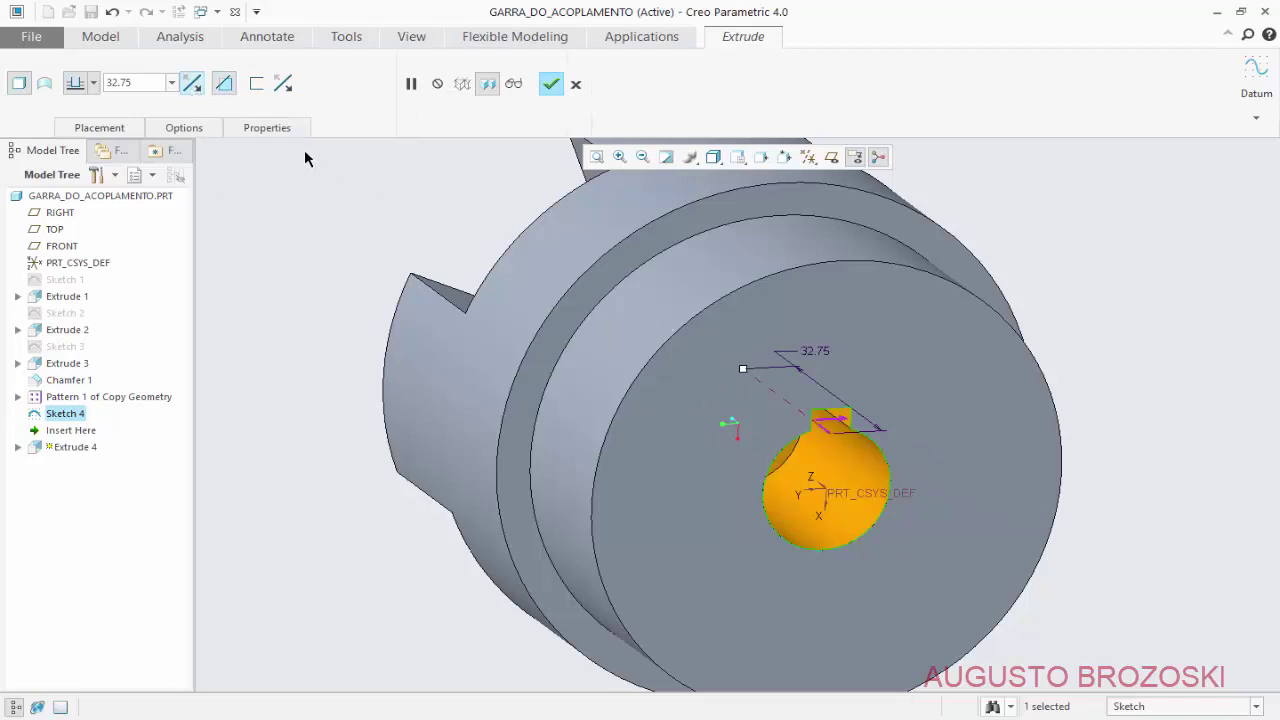
left_click(95, 84)
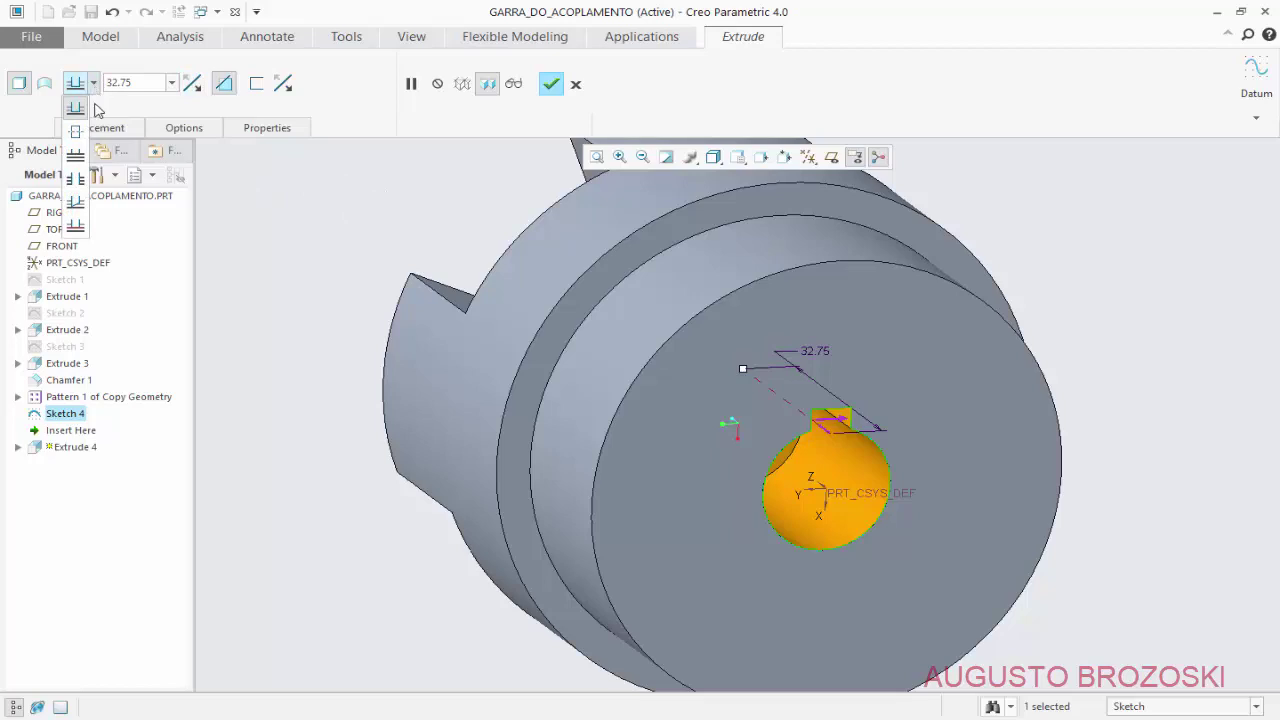
left_click(76, 202)
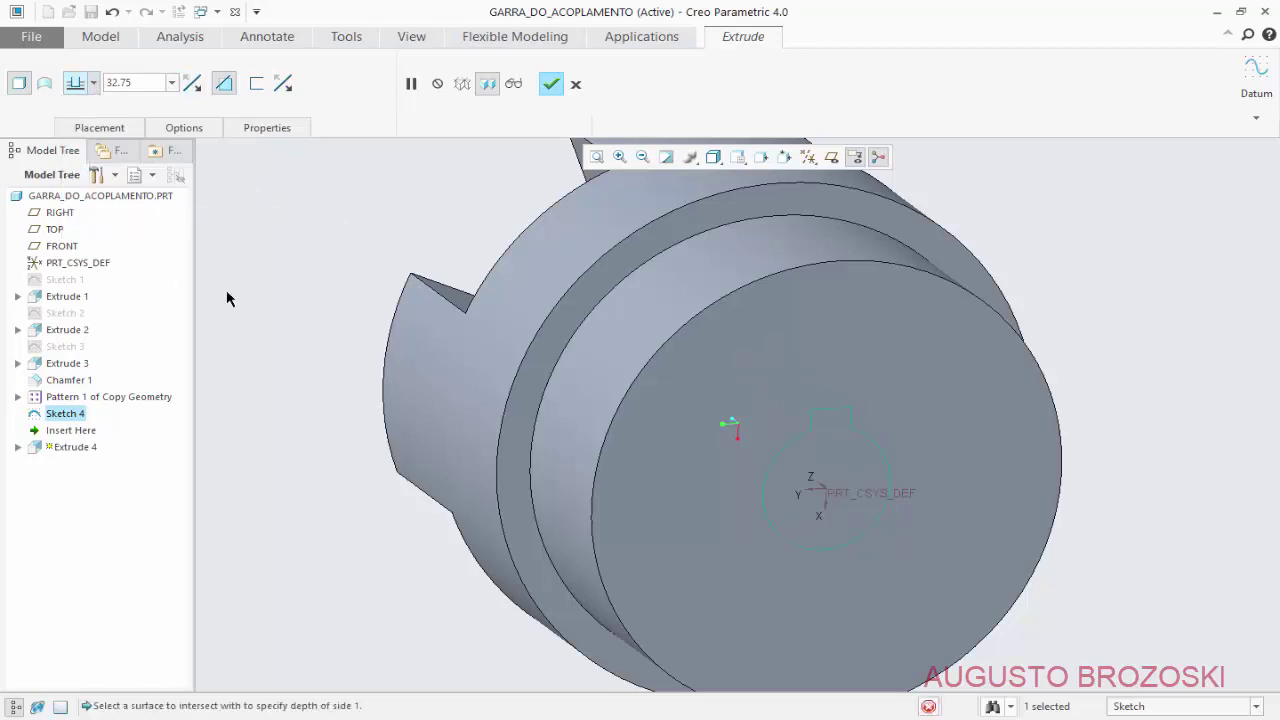
middle_click_drag(507, 292, 610, 377)
left_click(547, 362)
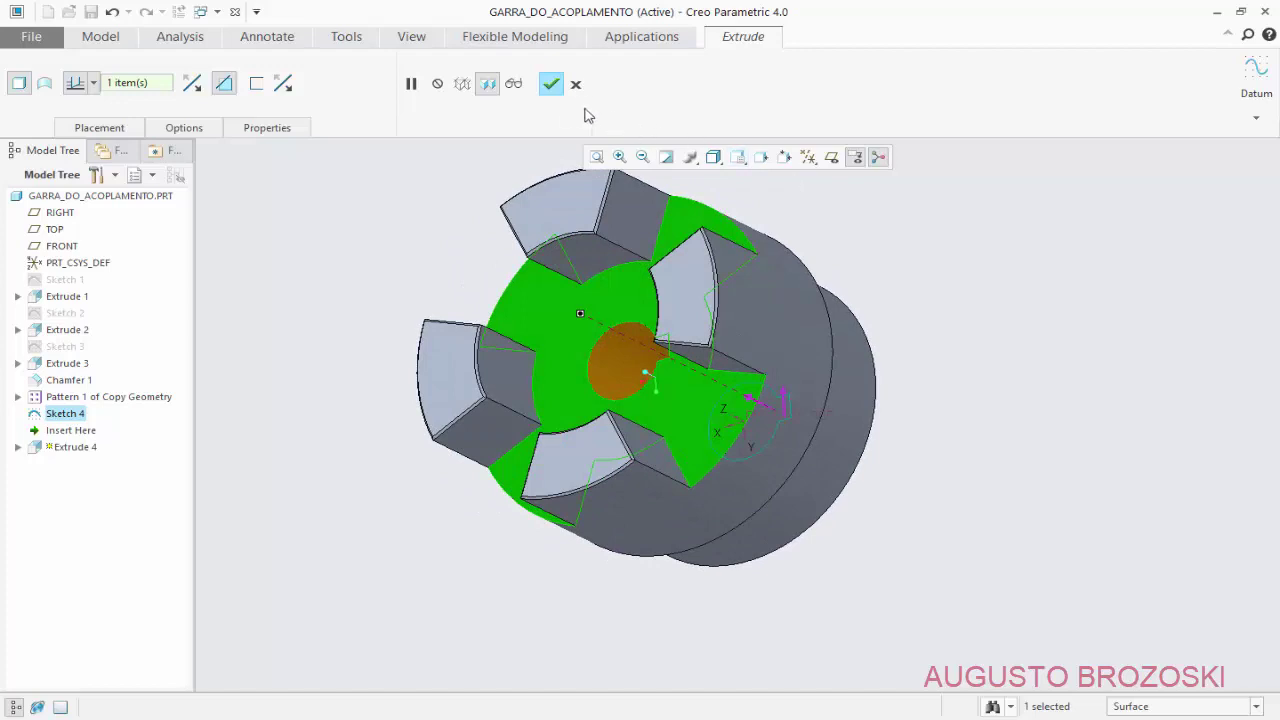
left_click(550, 86)
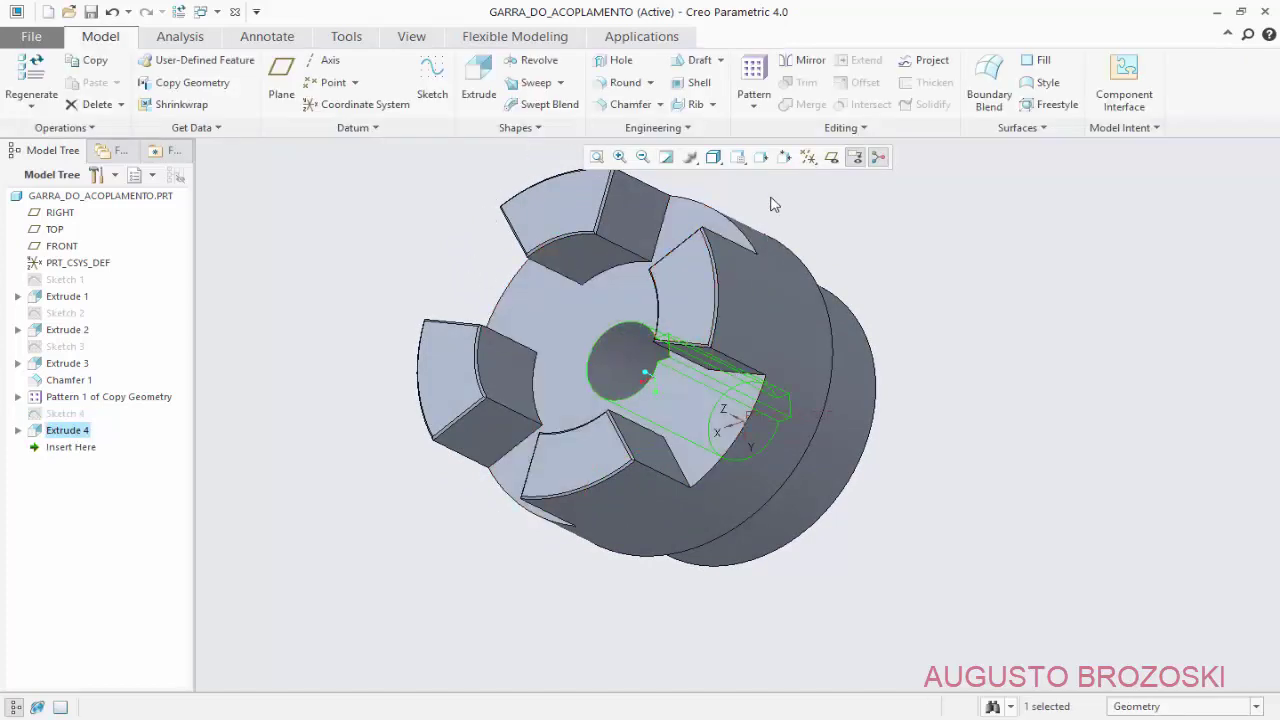
- Return the model to standard orientation and save the part
left_click(750, 160)
left_click(775, 175)
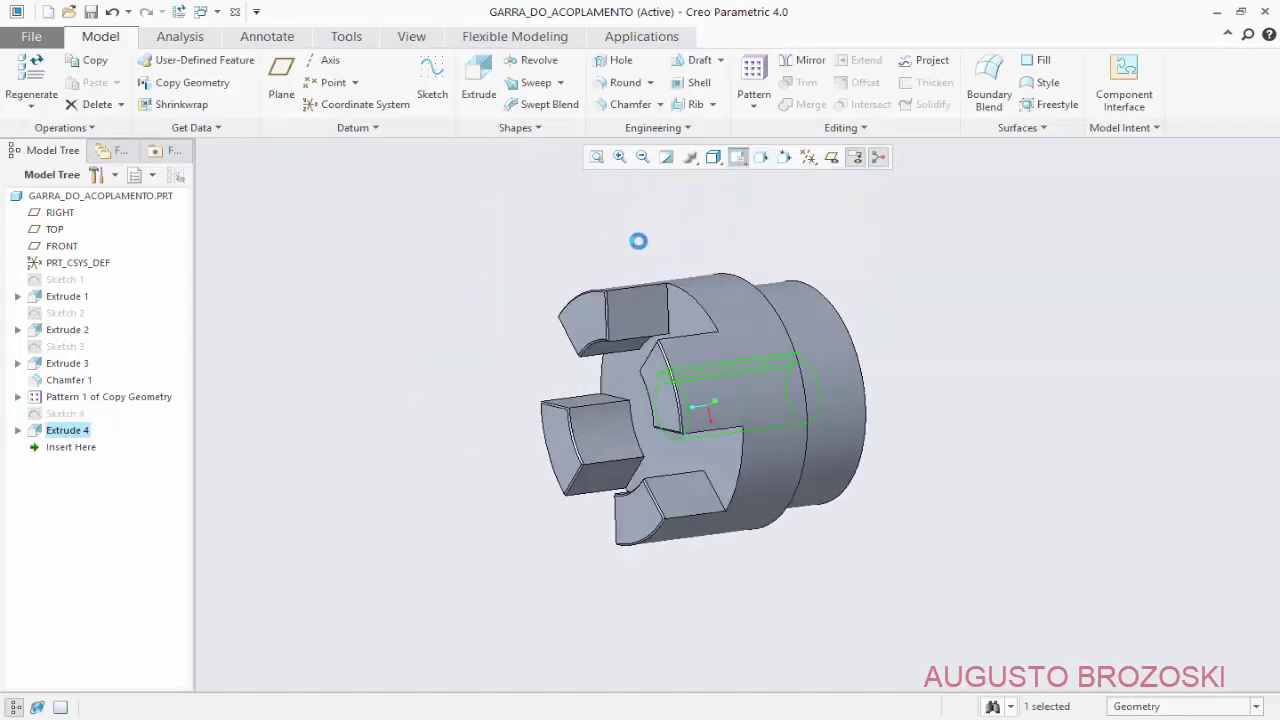
left_click(283, 249)
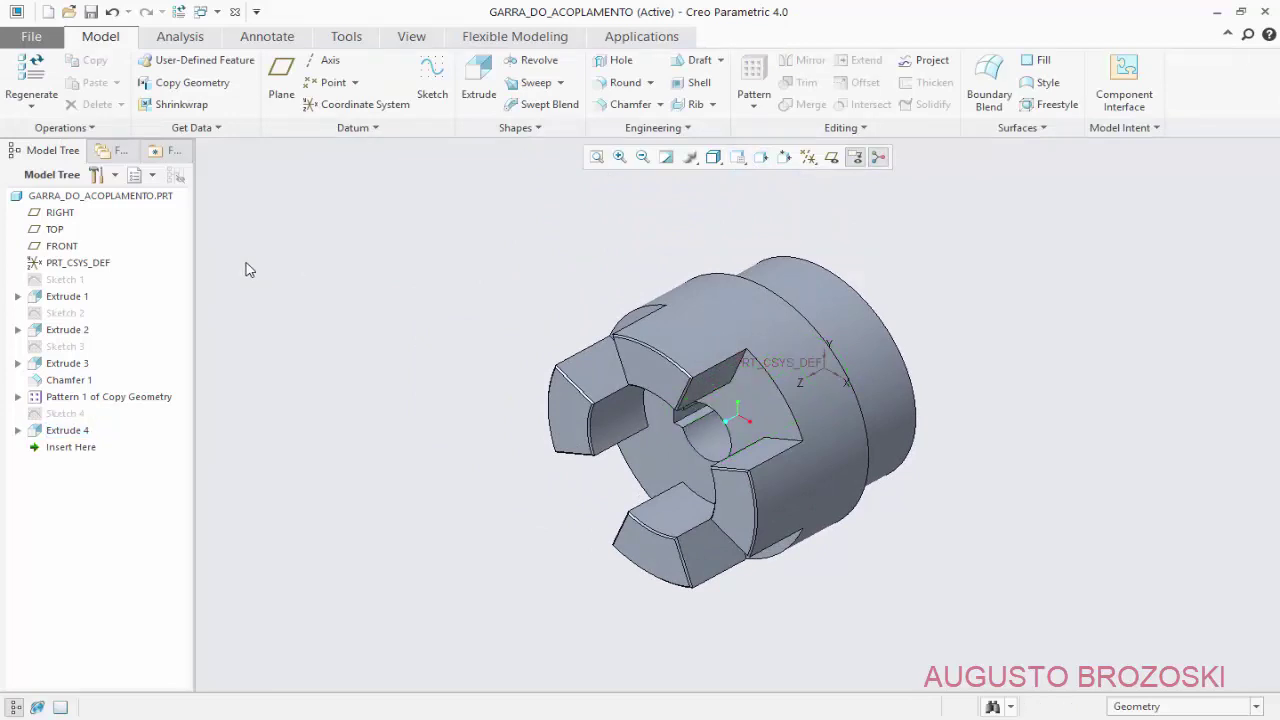
left_click(91, 14)
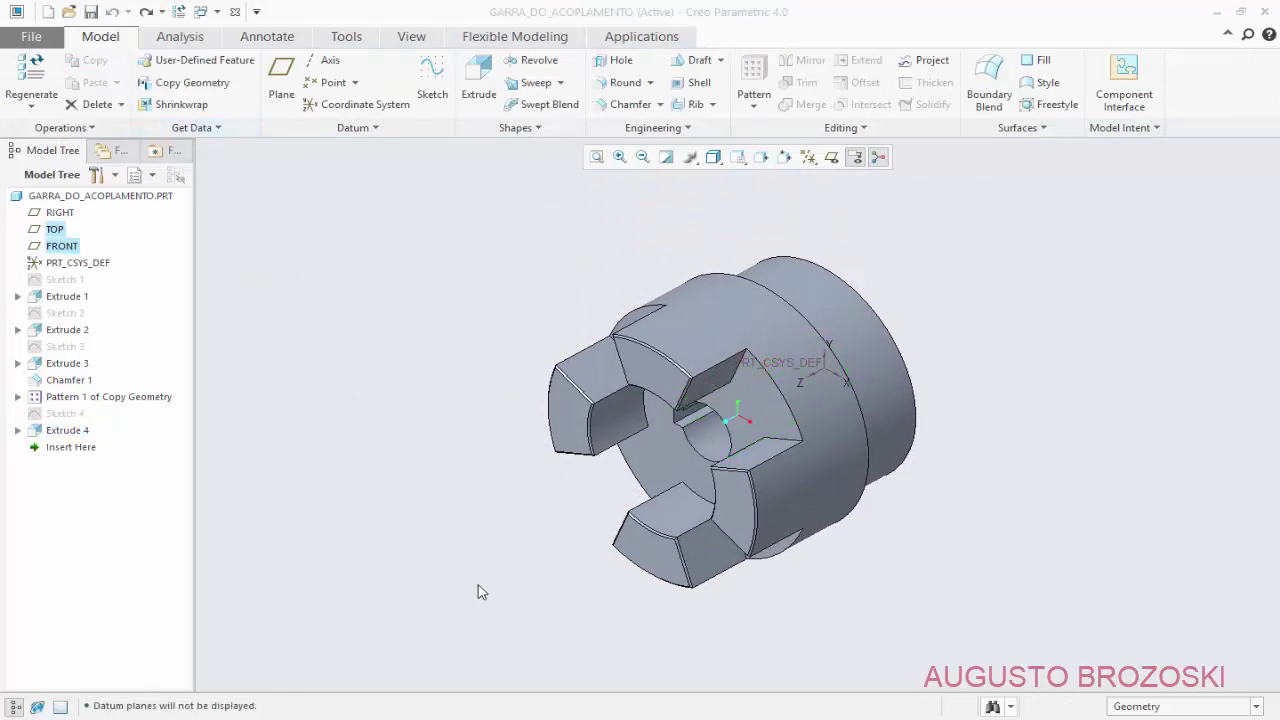
- Check the threaded holes in the PDF drawing, return to Creo Parametric, hide annotations and the spin center, and show the datum planes
key("alt+Tab")
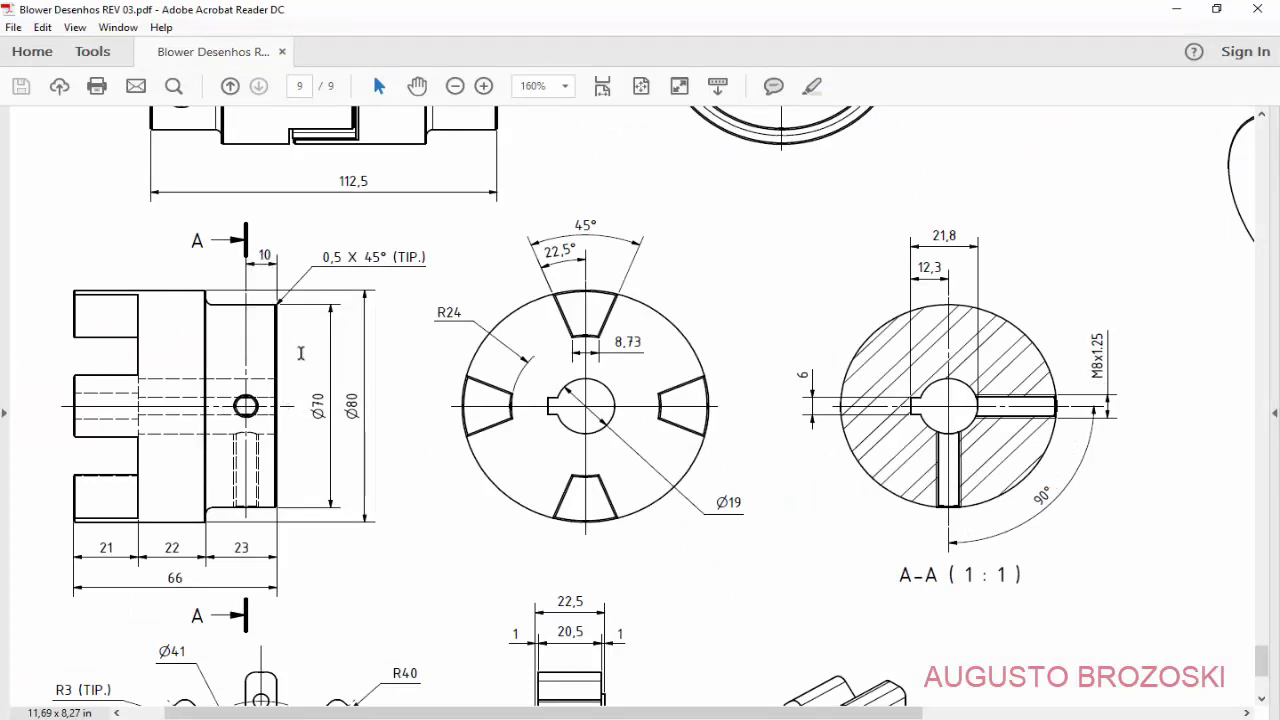
left_click(1176, 9)
left_click(856, 158)
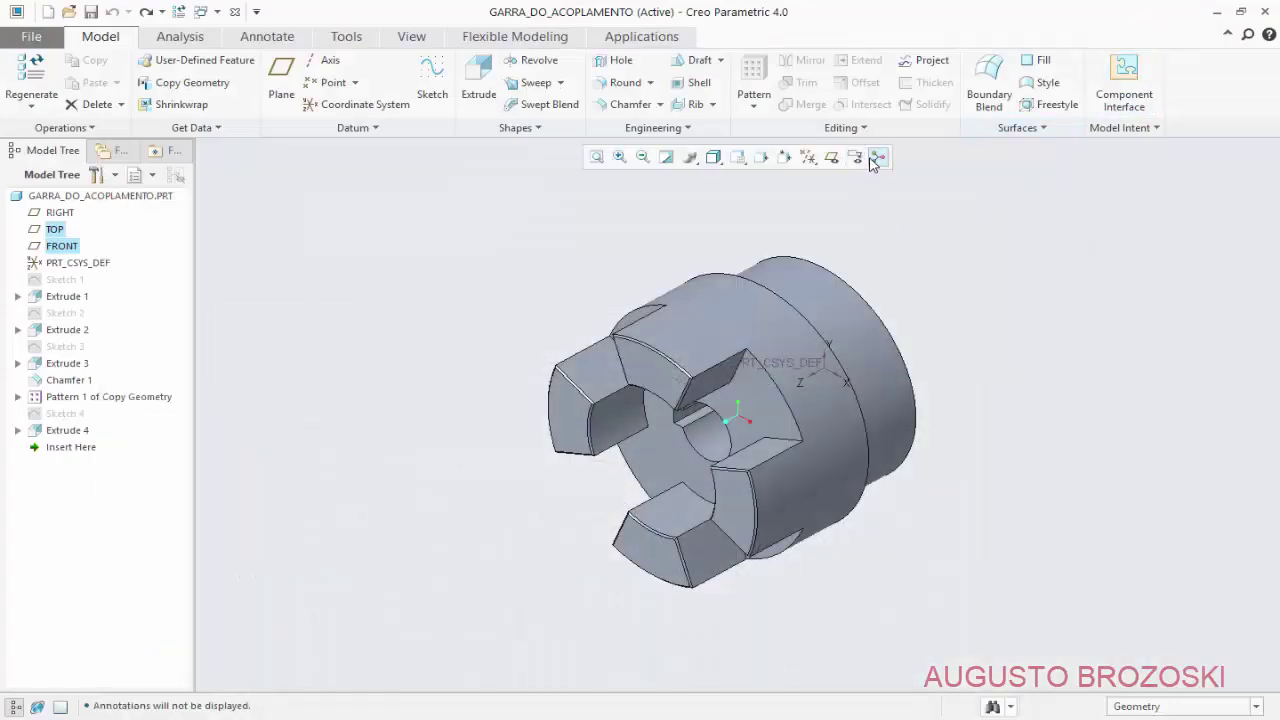
left_click(878, 158)
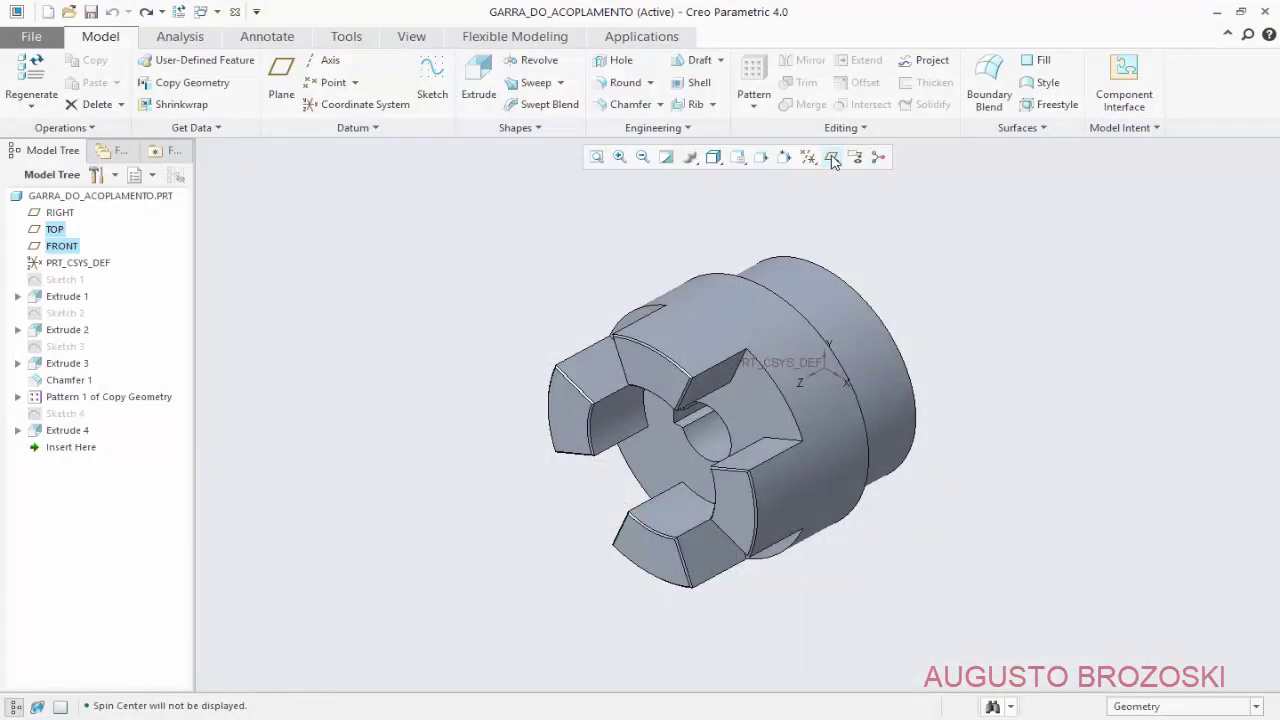
left_click(831, 158)
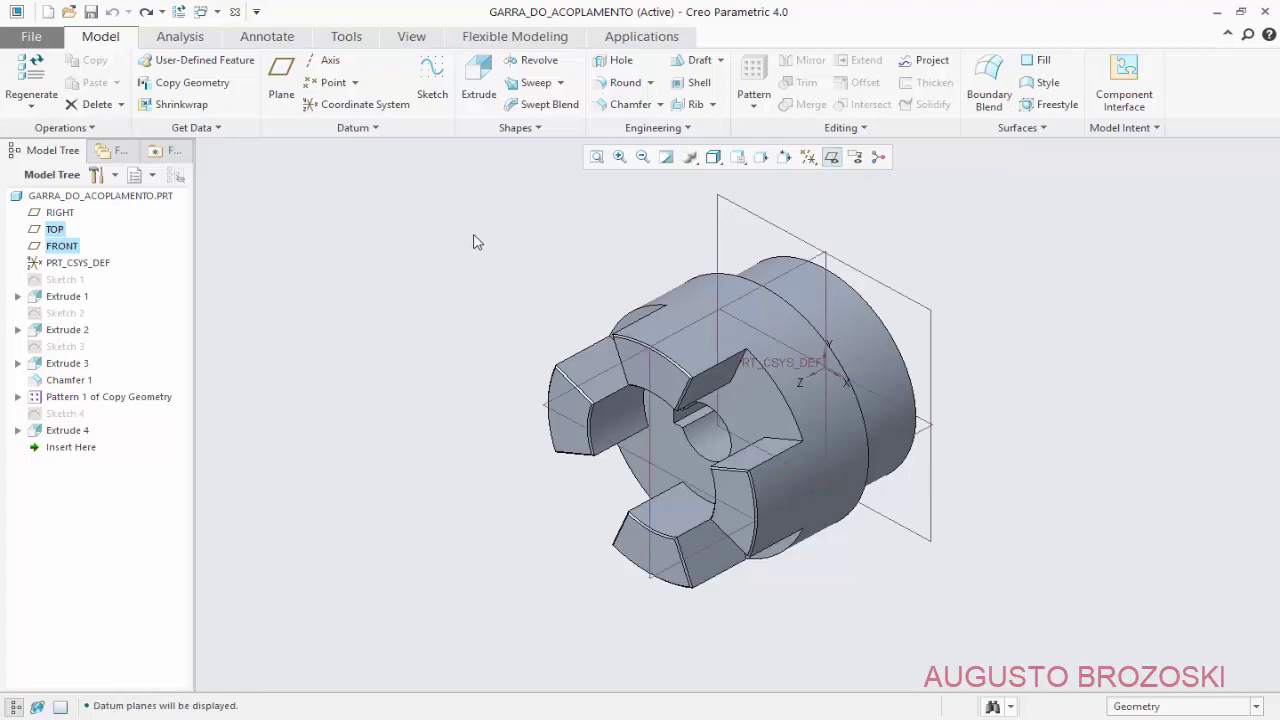
- Start a hole on the RIGHT datum plane near the hub end, with the TOP and FRONT datum planes as offset references
left_click(612, 61)
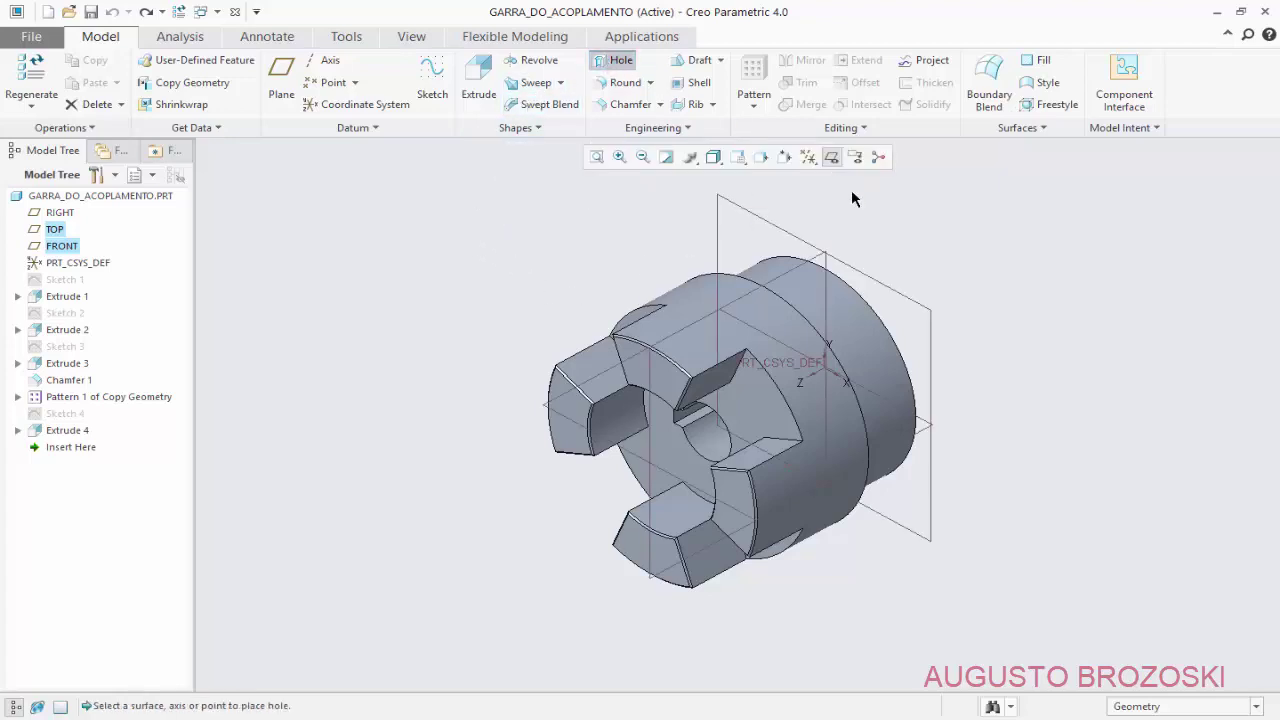
left_click(807, 264)
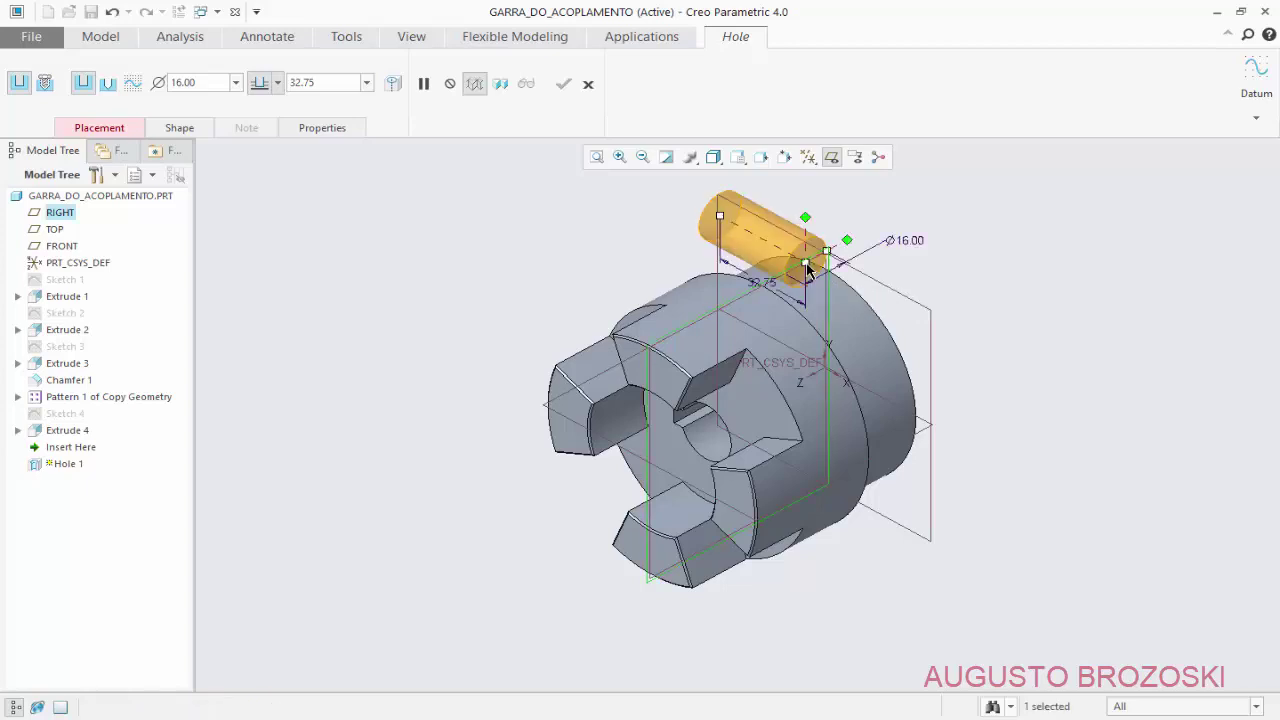
left_click(737, 157)
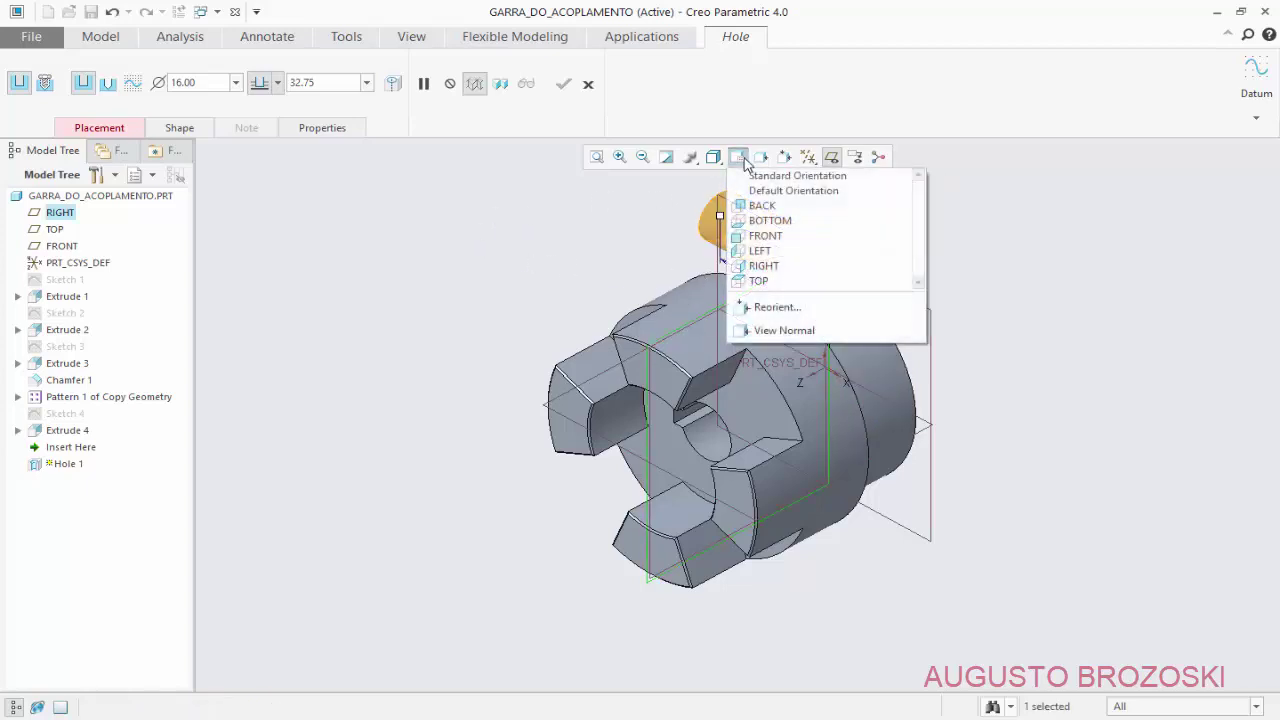
left_click(777, 265)
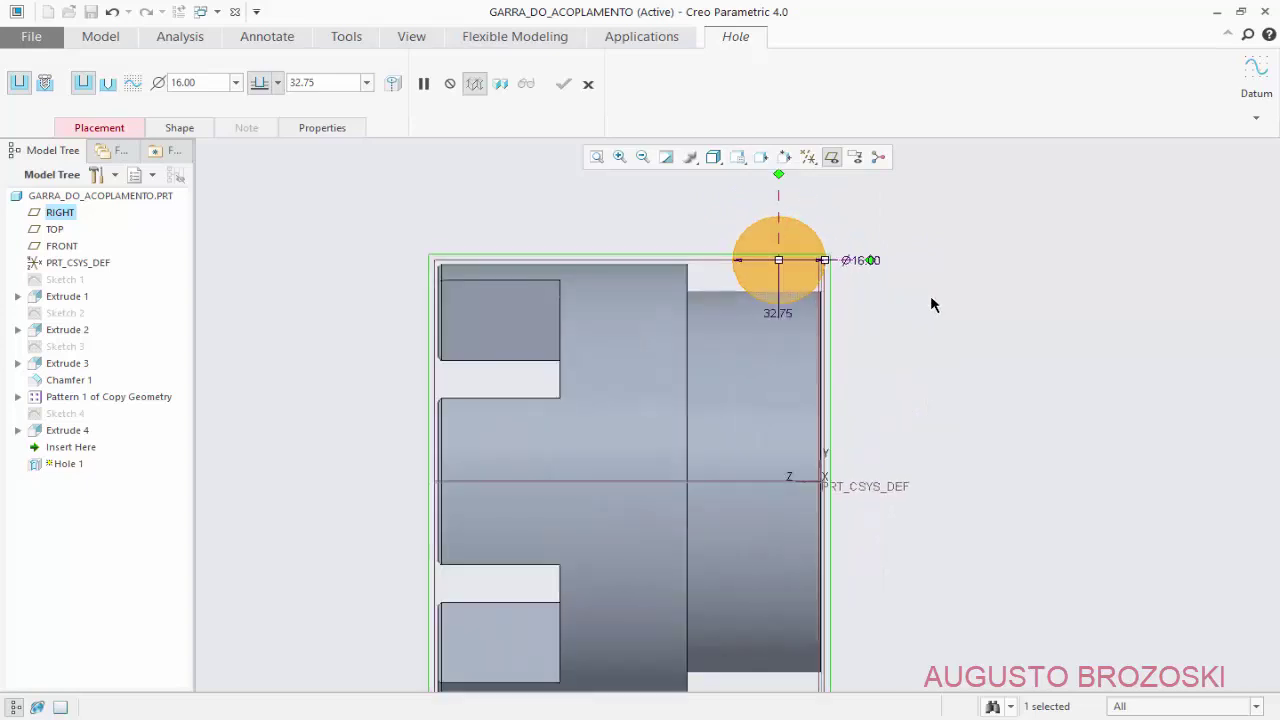
left_click_drag(781, 180, 762, 483)
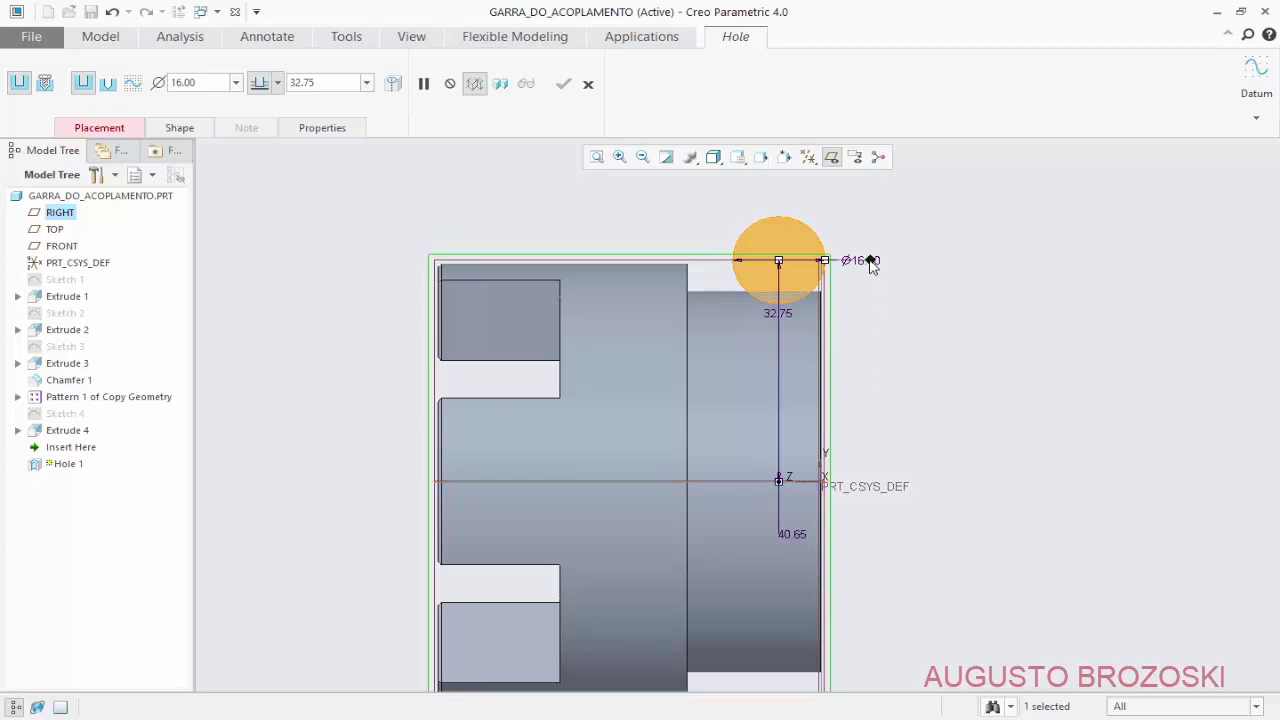
left_click_drag(868, 293, 822, 416)
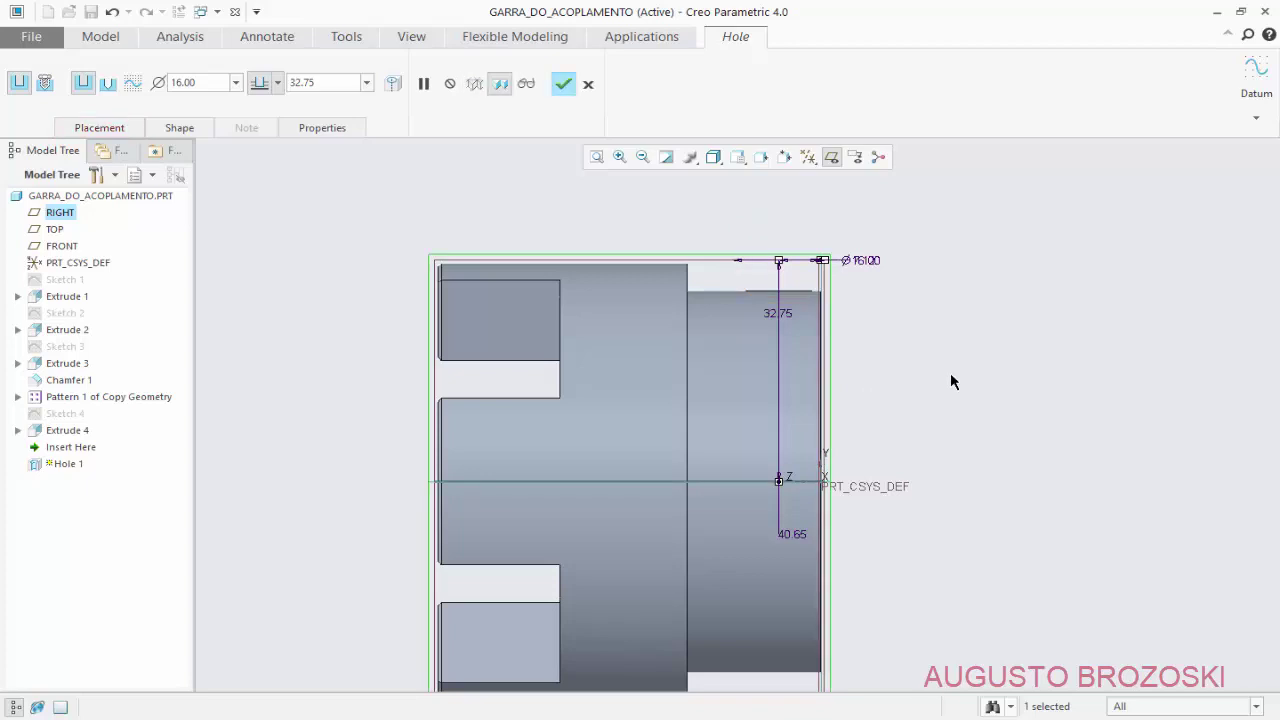
middle_click_drag(729, 380, 737, 451)
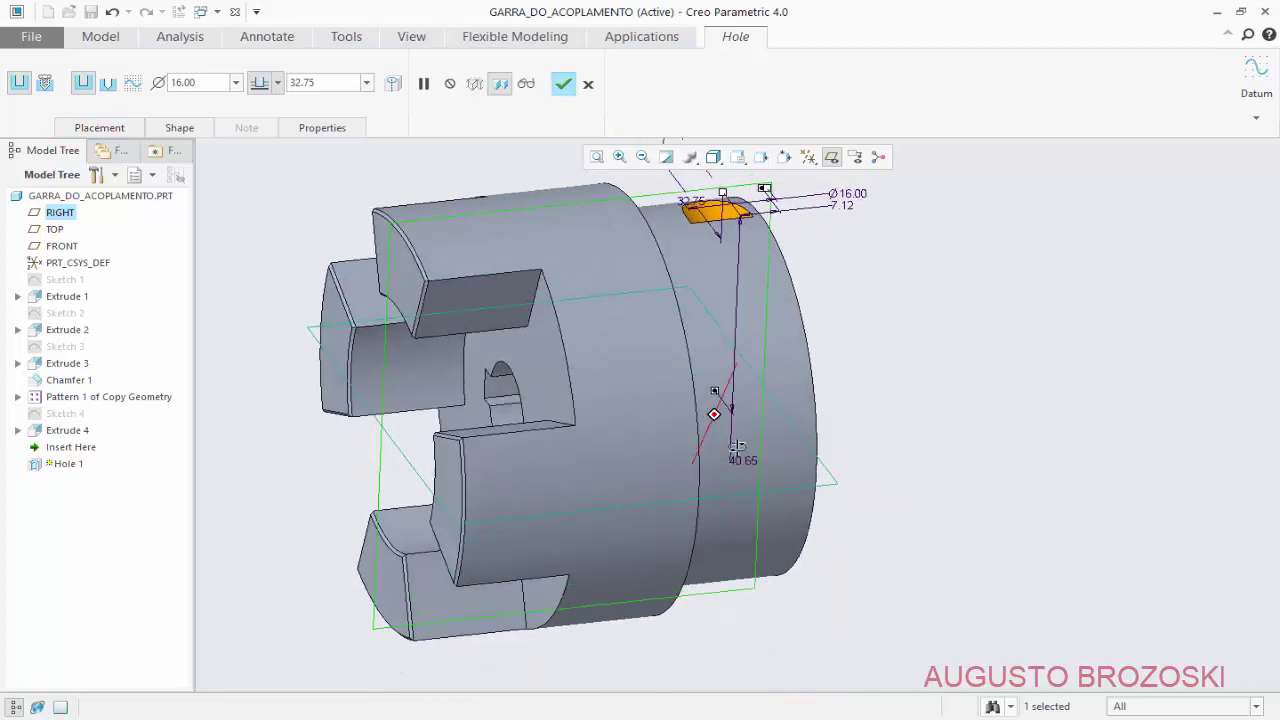
- Align the hole with the TOP datum plane and set its offset from the FRONT datum plane to 10 mm
left_click(103, 133)
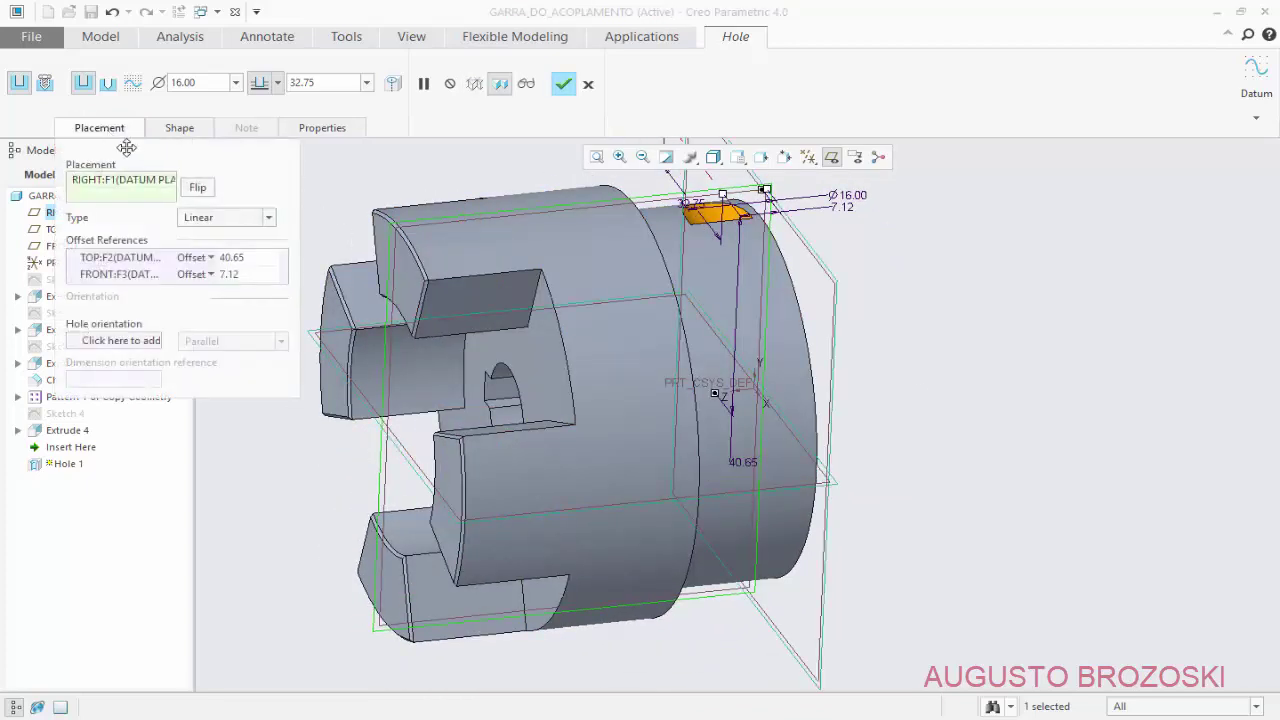
left_click(203, 258)
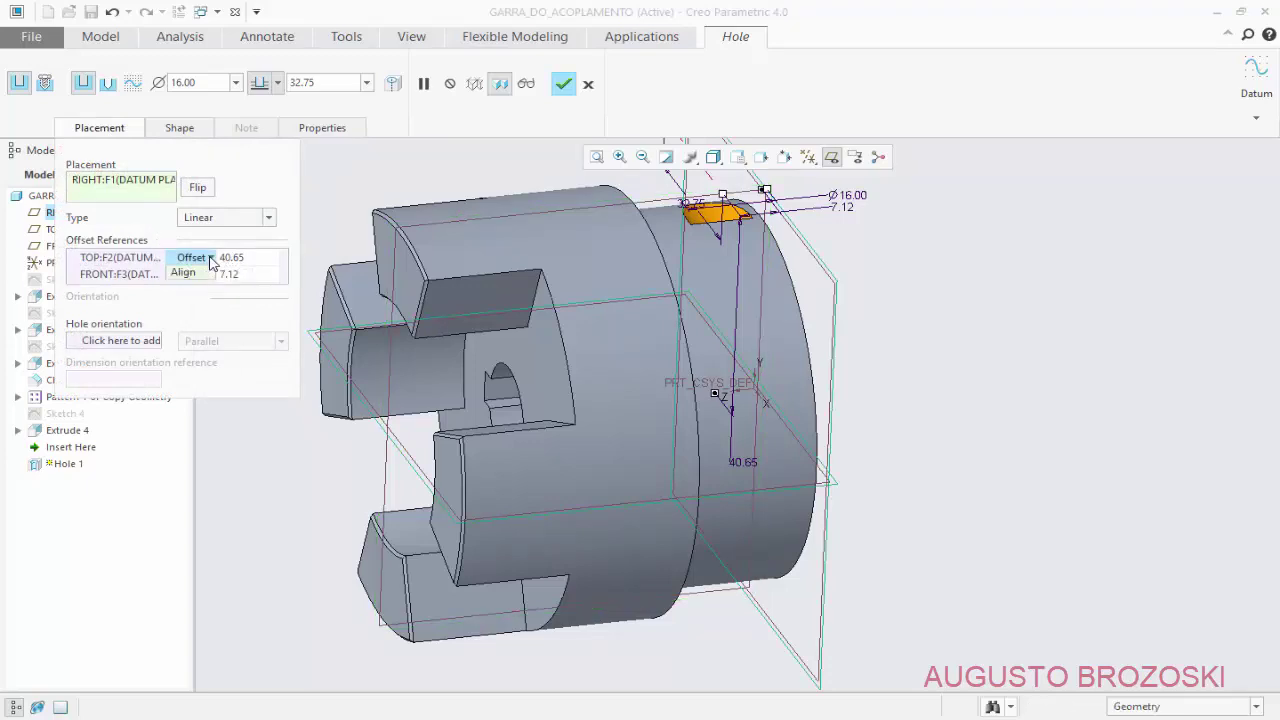
left_click(185, 288)
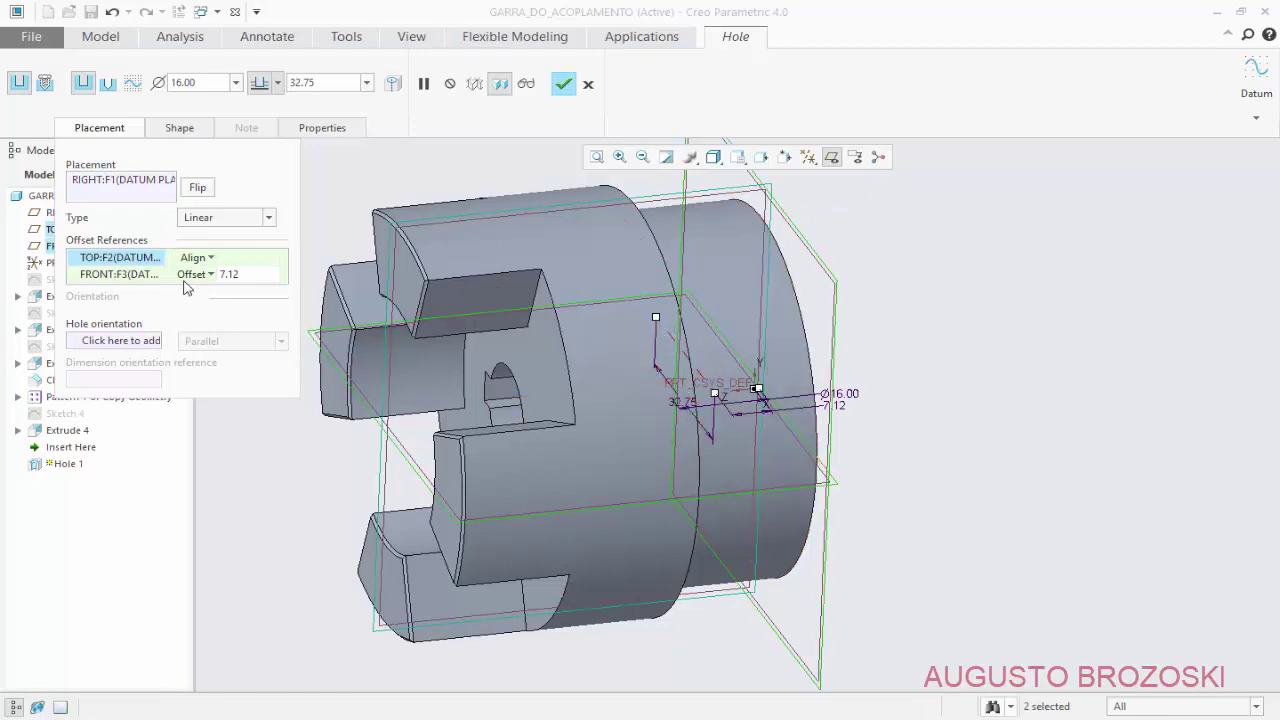
double_click(251, 279)
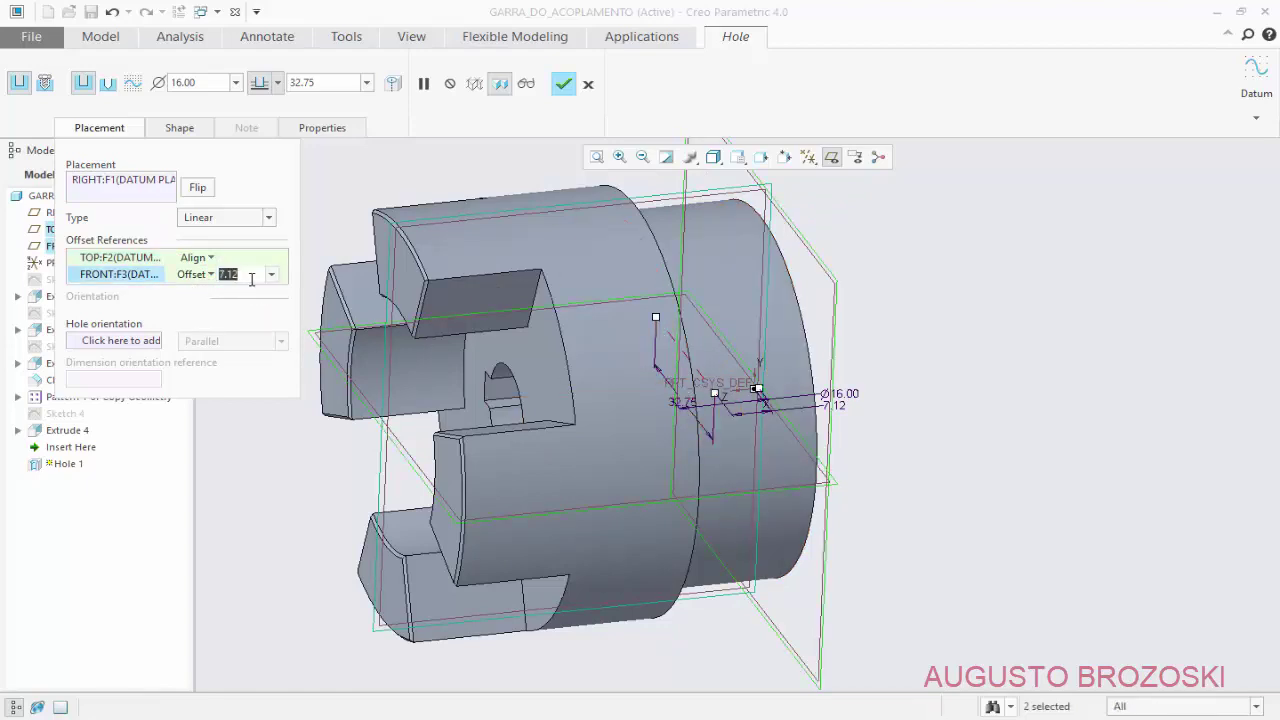
type("10")
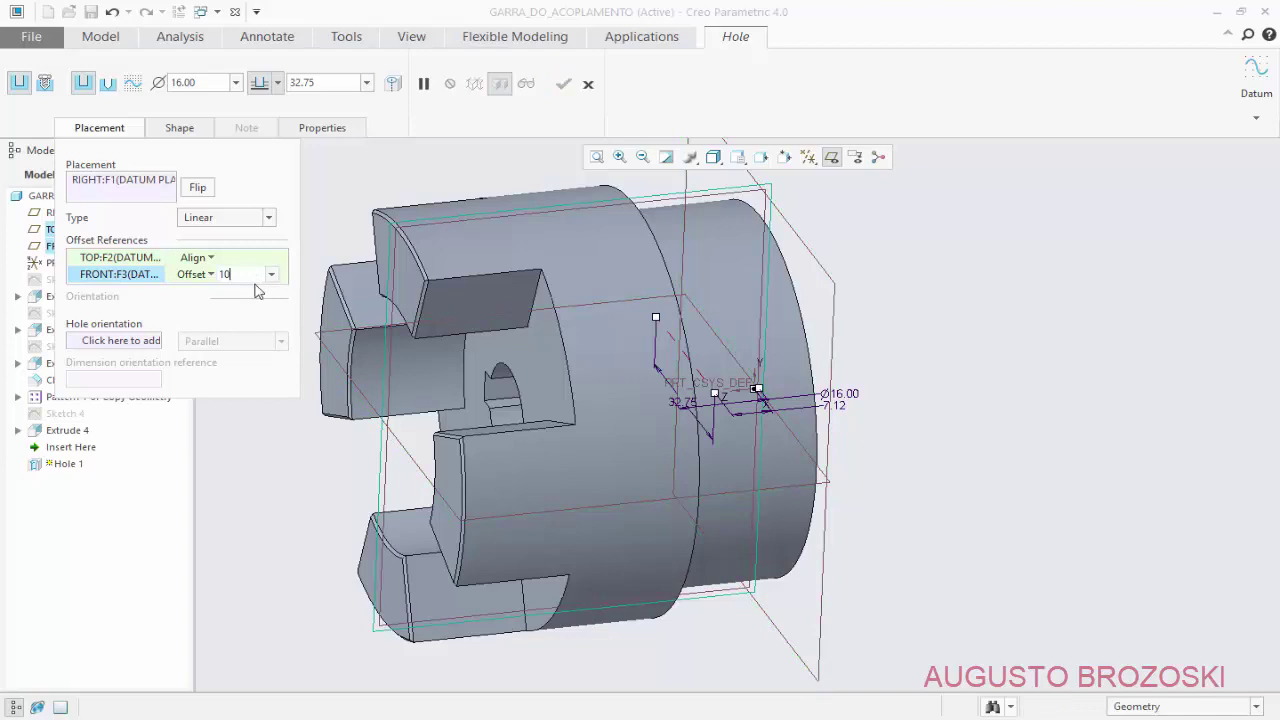
key("Return")
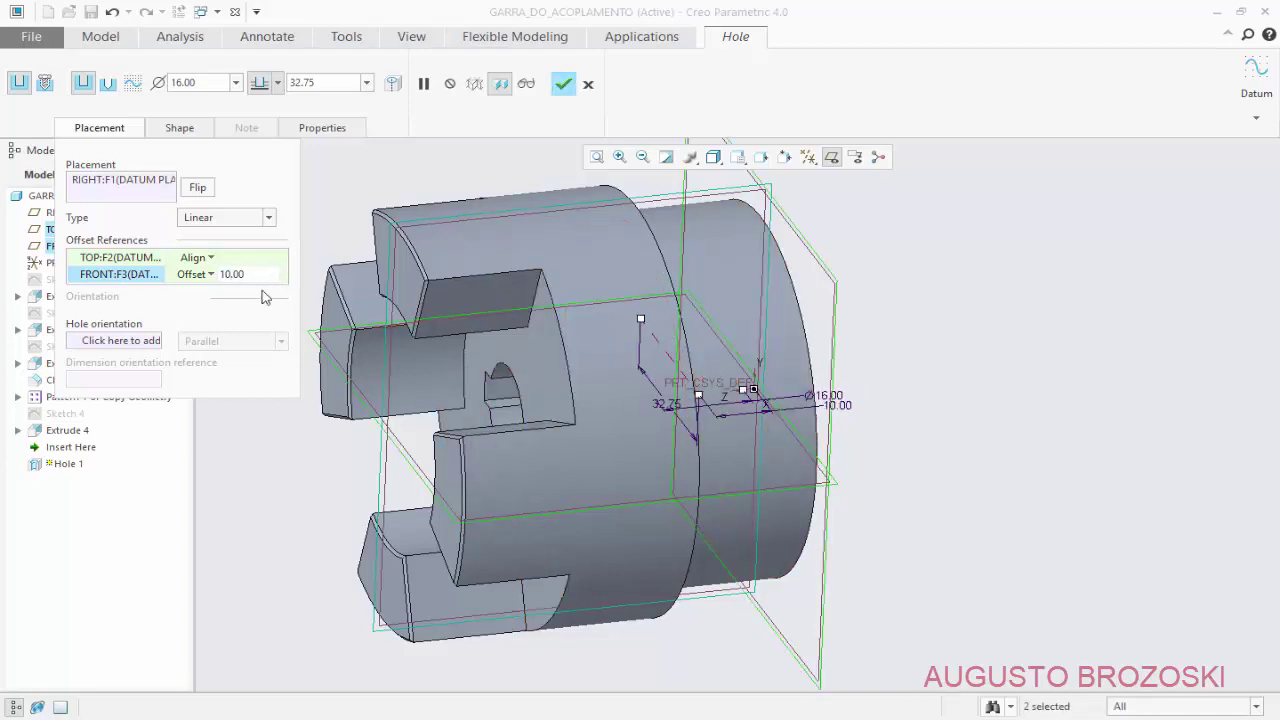
left_click(107, 131)
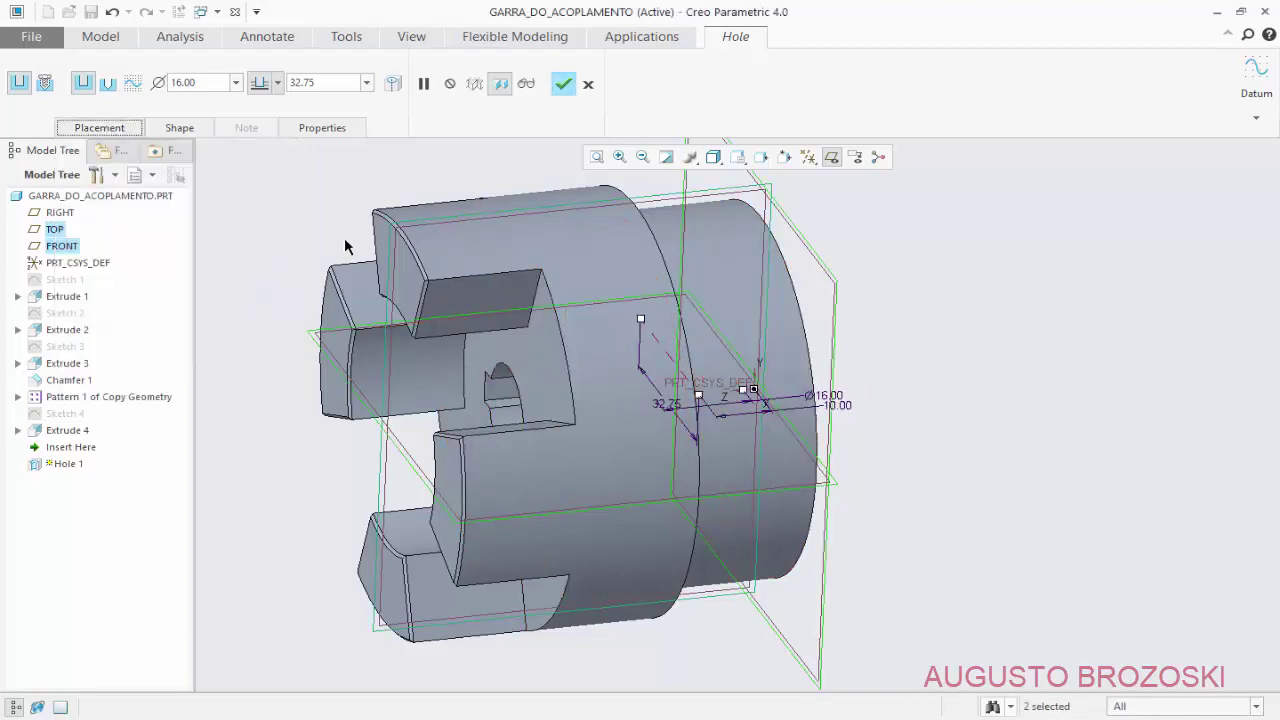
- Extend the hole outward through the hub wall to about 87 mm and make it an ISO M8x1.25 standard hole
left_click_drag(641, 321, 855, 595)
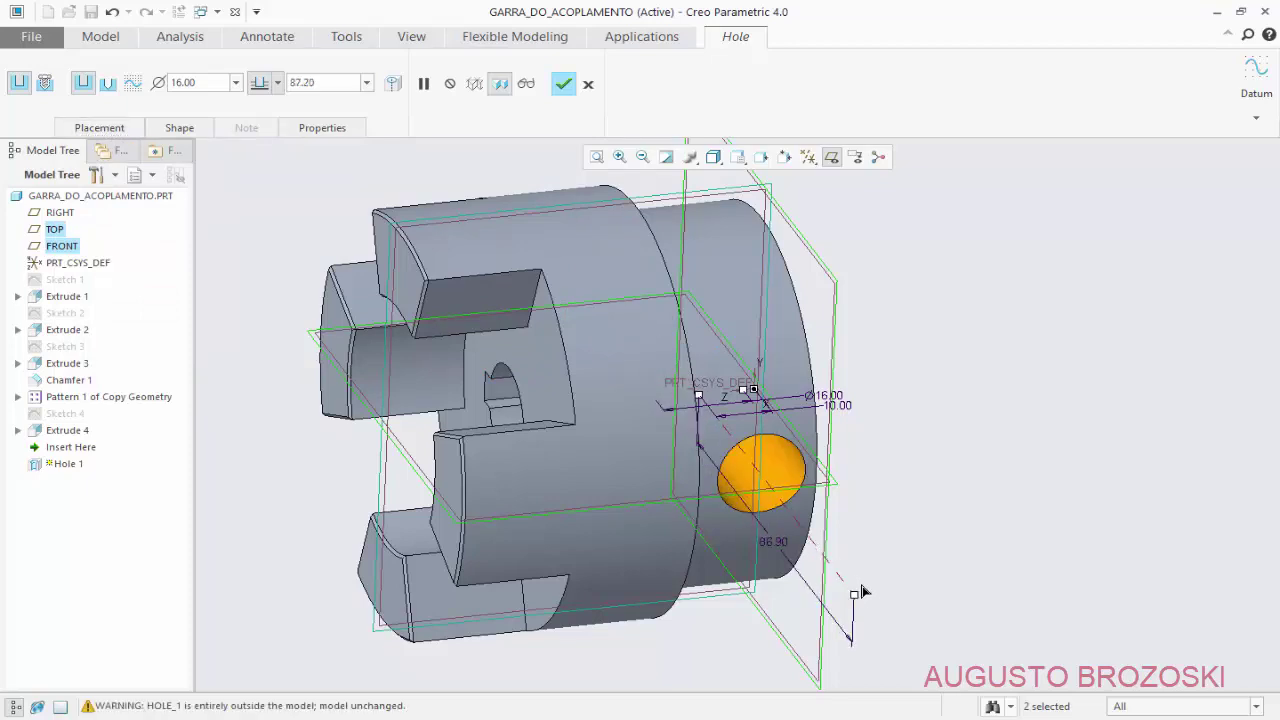
left_click(45, 84)
left_click(84, 85)
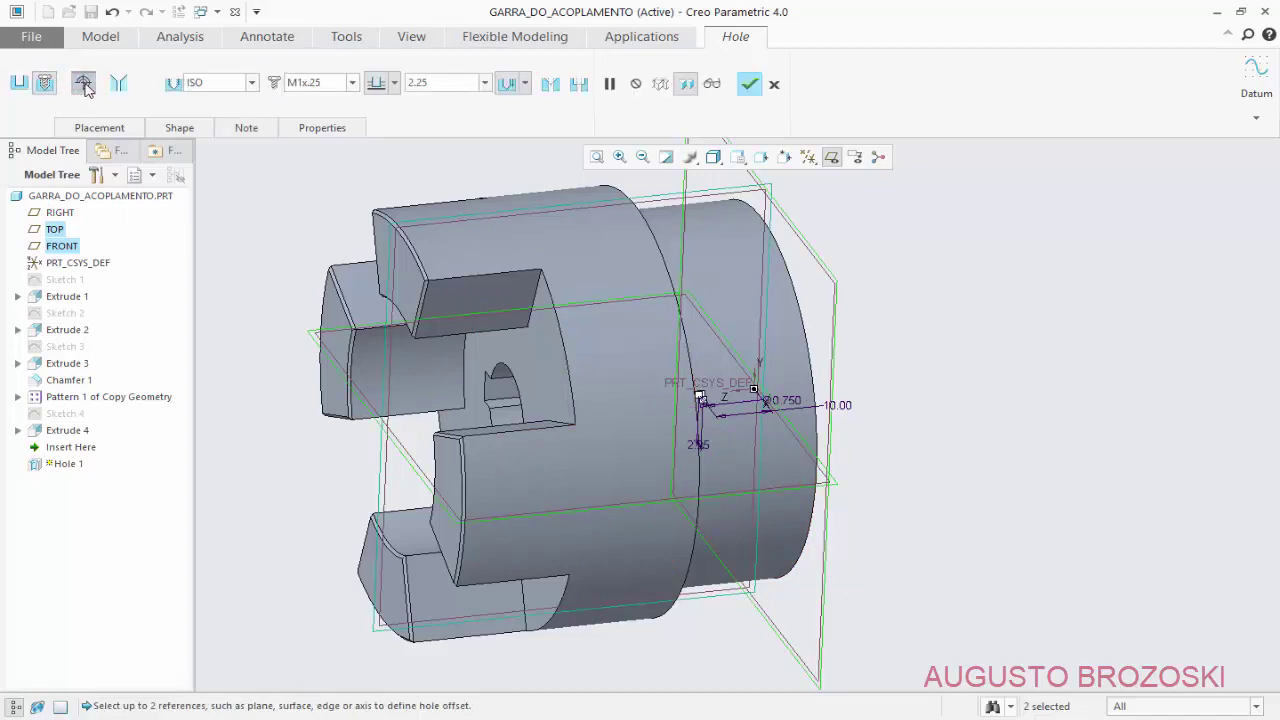
left_click(353, 83)
scroll(353, 140, "down", 5)
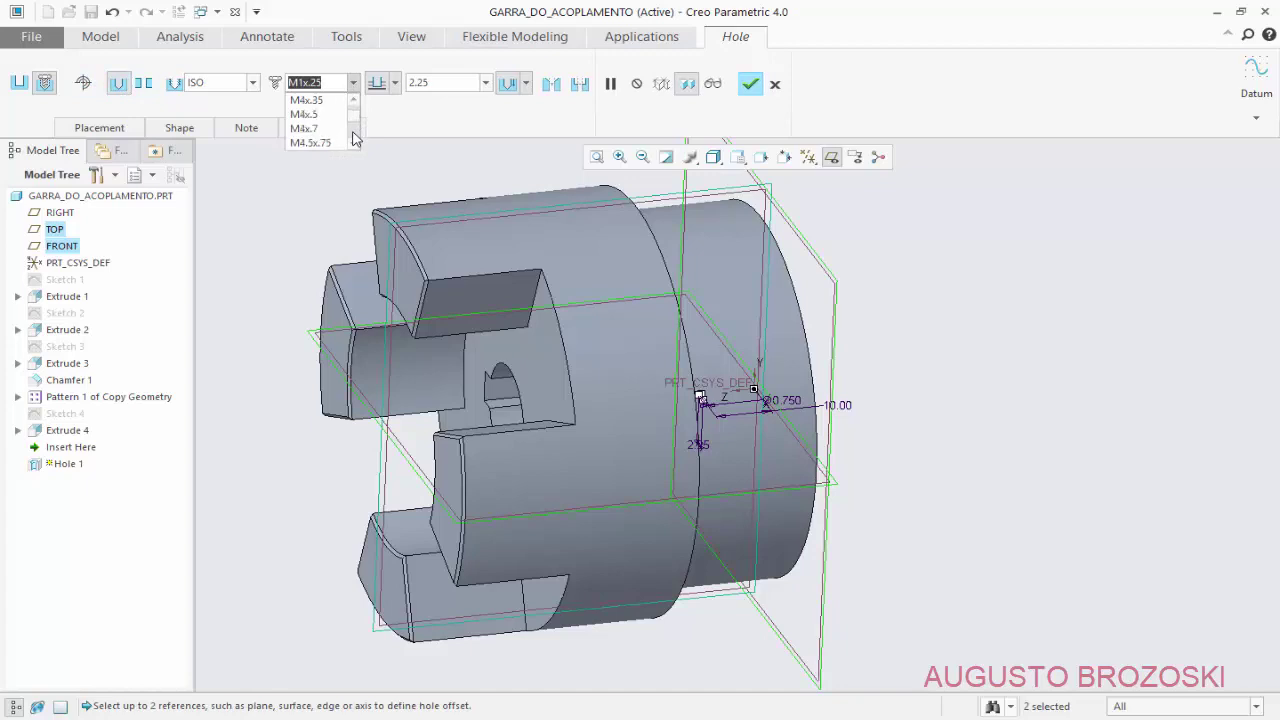
scroll(353, 140, "down", 5)
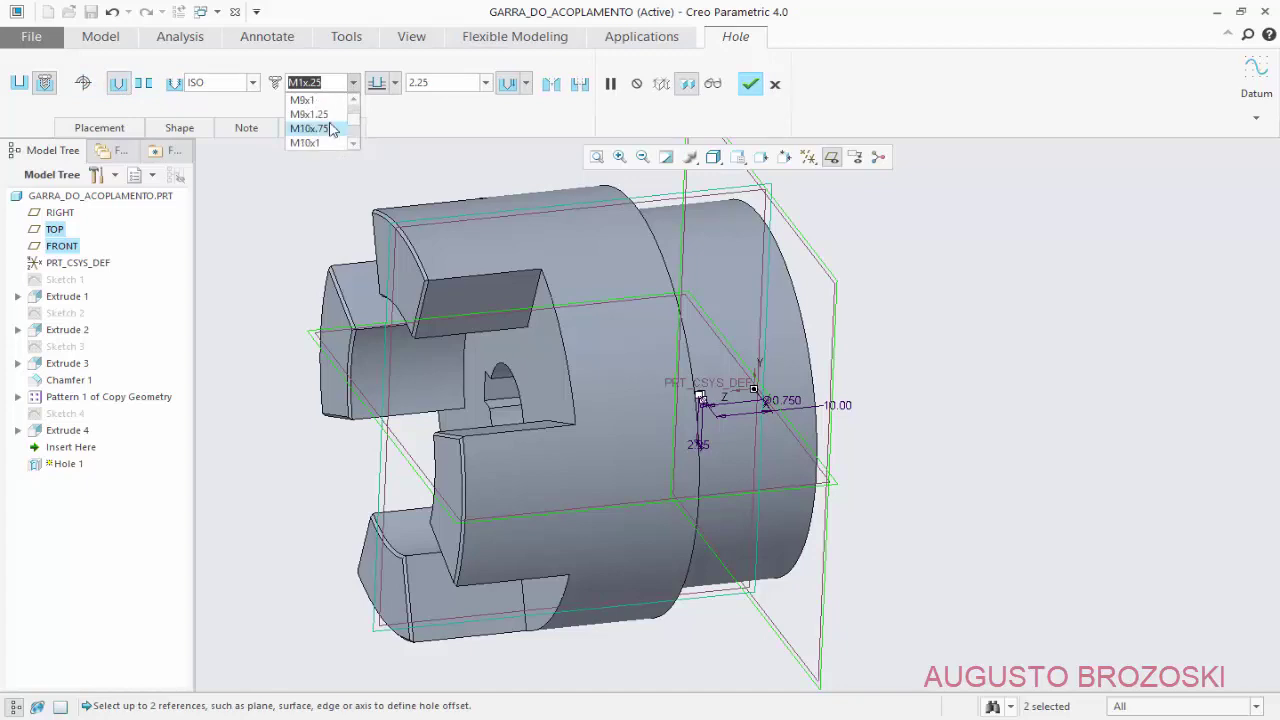
scroll(333, 118, "up", 1)
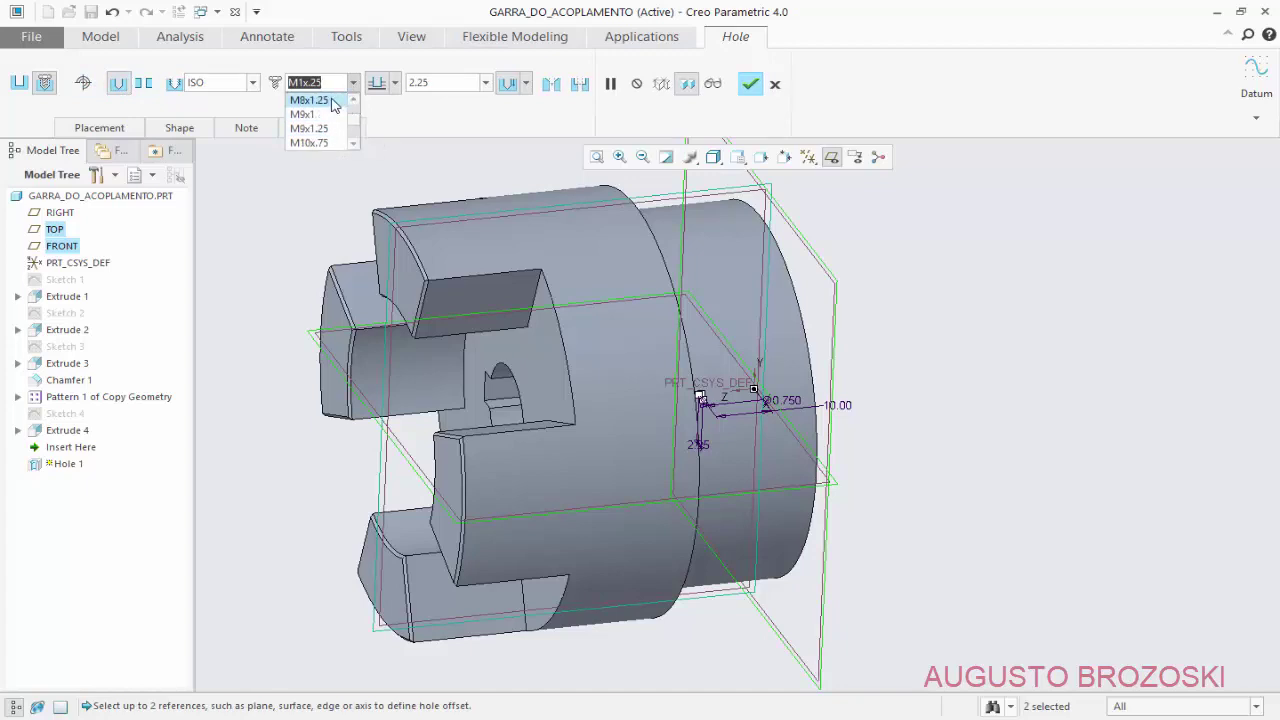
left_click(333, 102)
- Make the hole run through until the hub's outer cylindrical surface, add tapping, and finish the hole
left_click(396, 86)
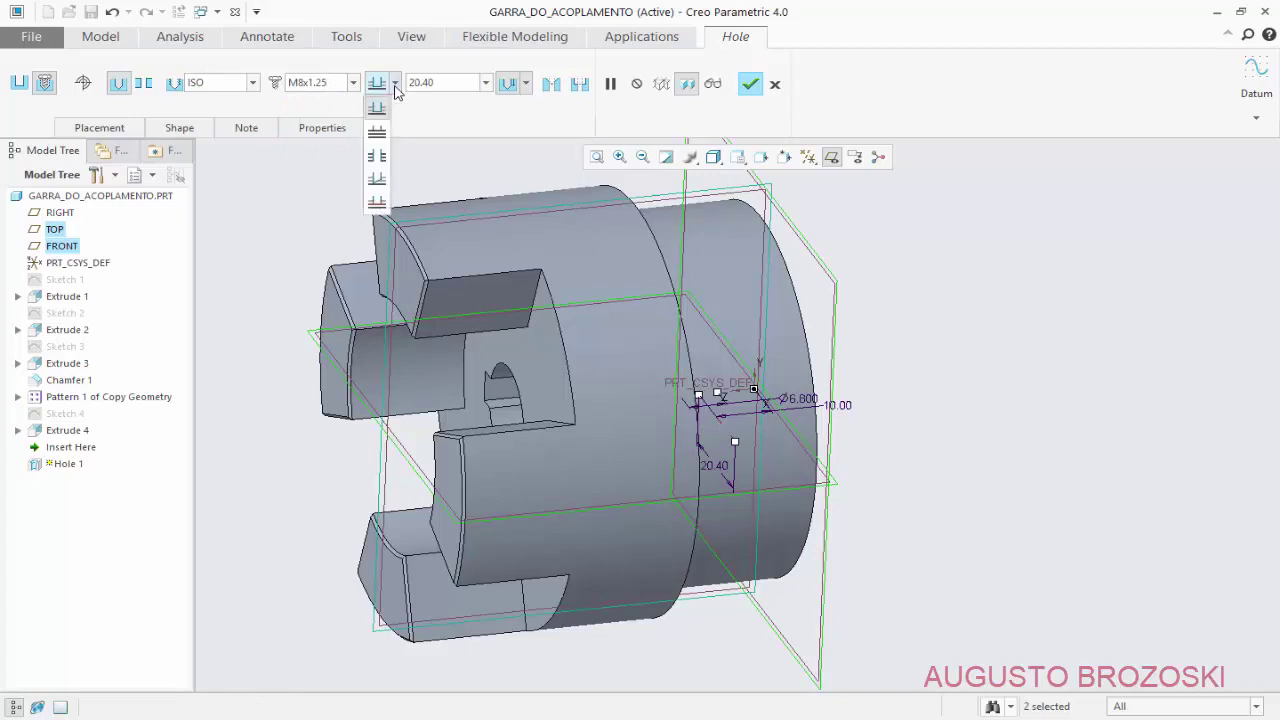
left_click(377, 180)
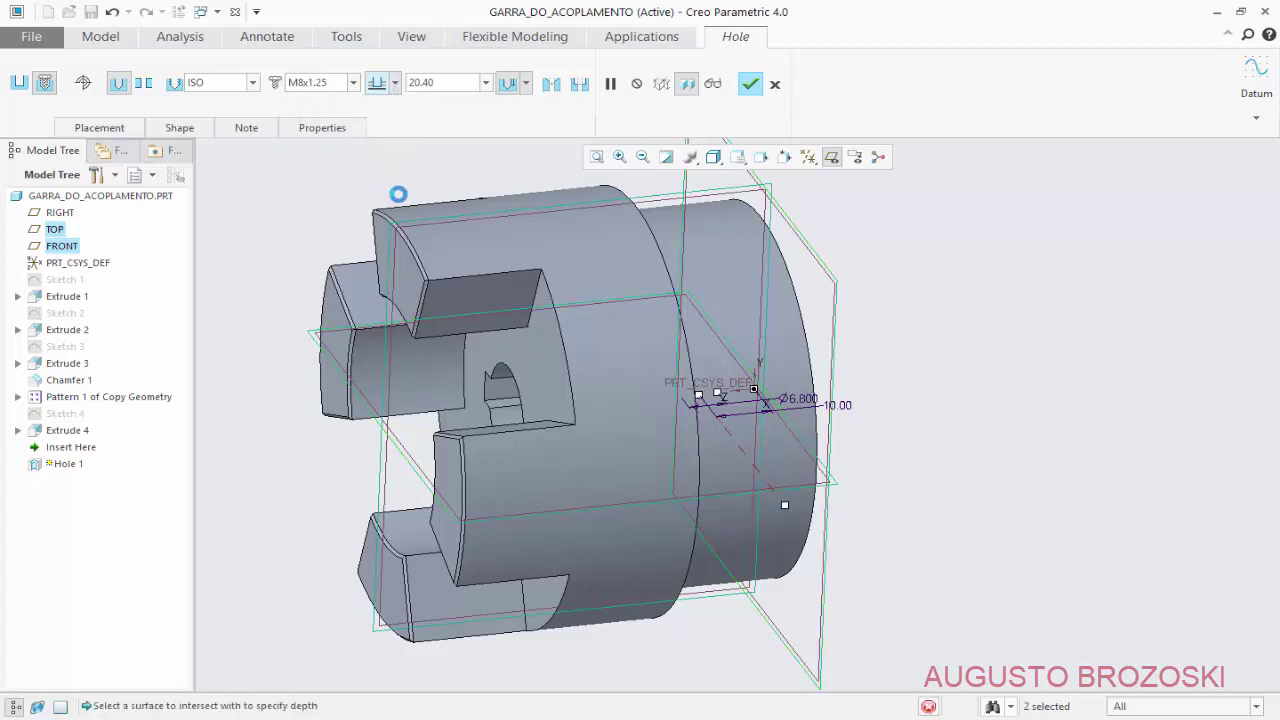
left_click(793, 533)
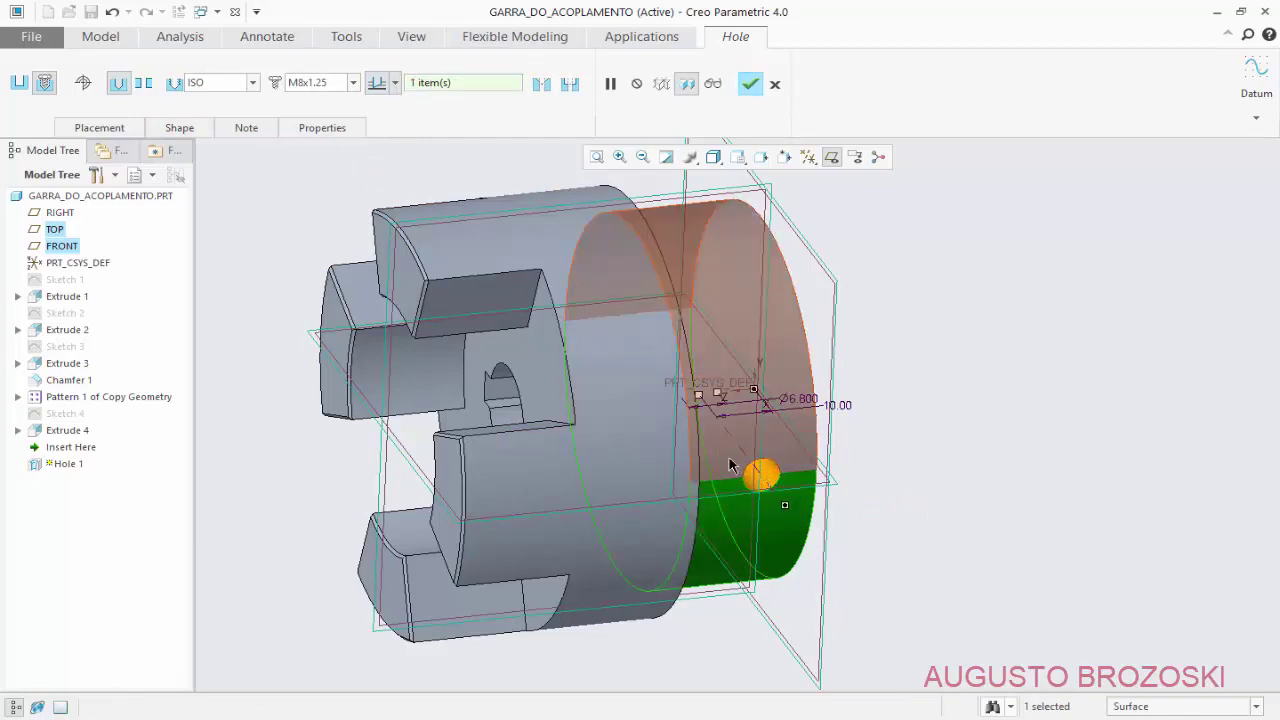
left_click(83, 84)
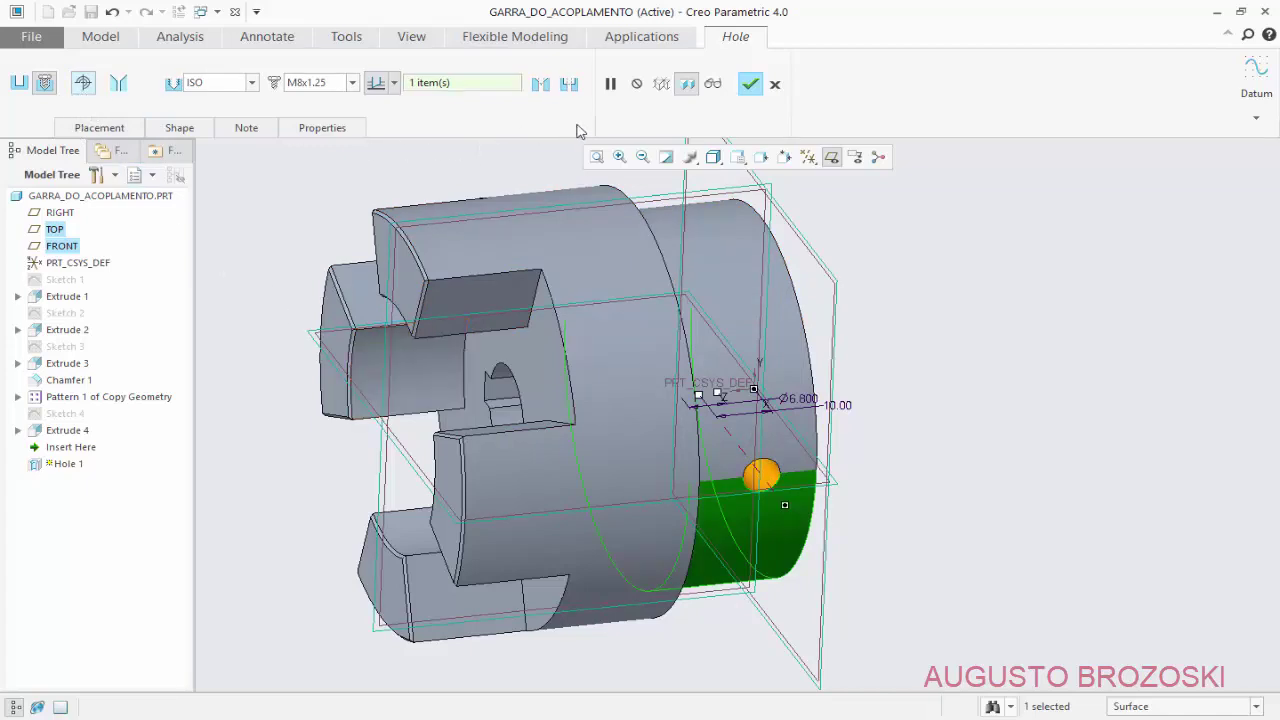
left_click(749, 86)
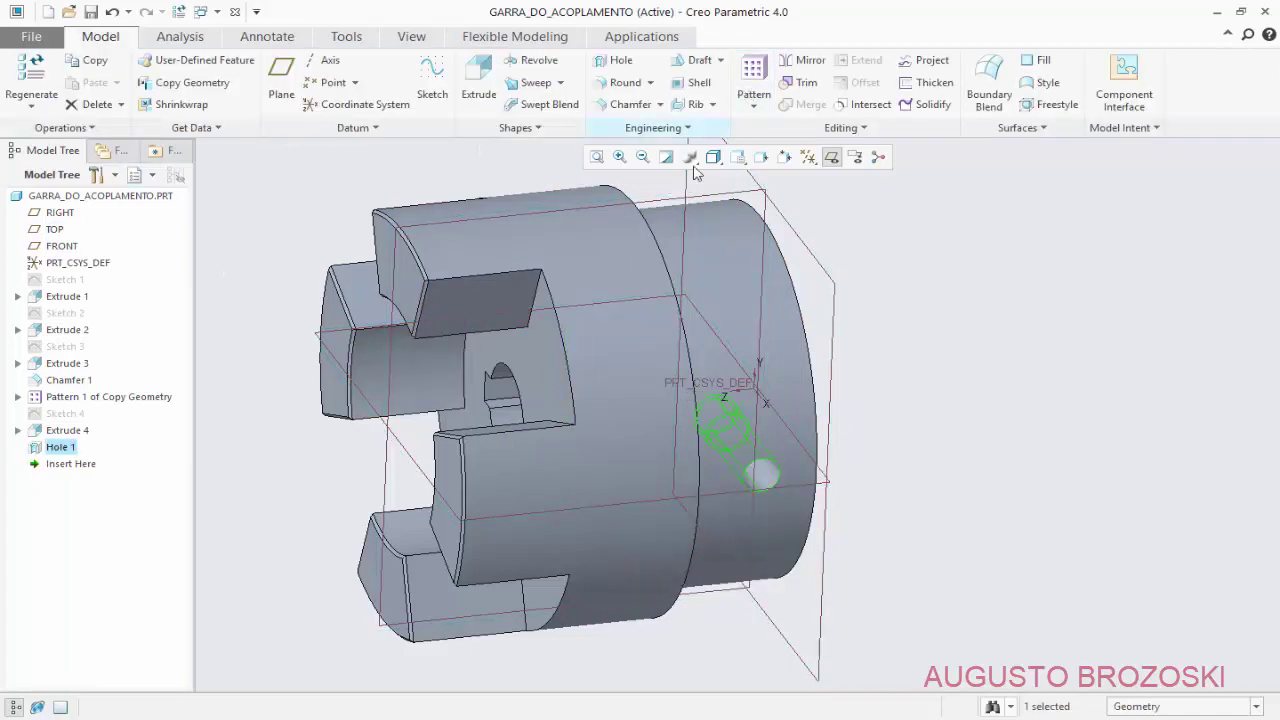
- Redefine the M8x1.25 hole so that its thread runs the full length with the Thru Thread option
scroll(789, 461, "down", 3)
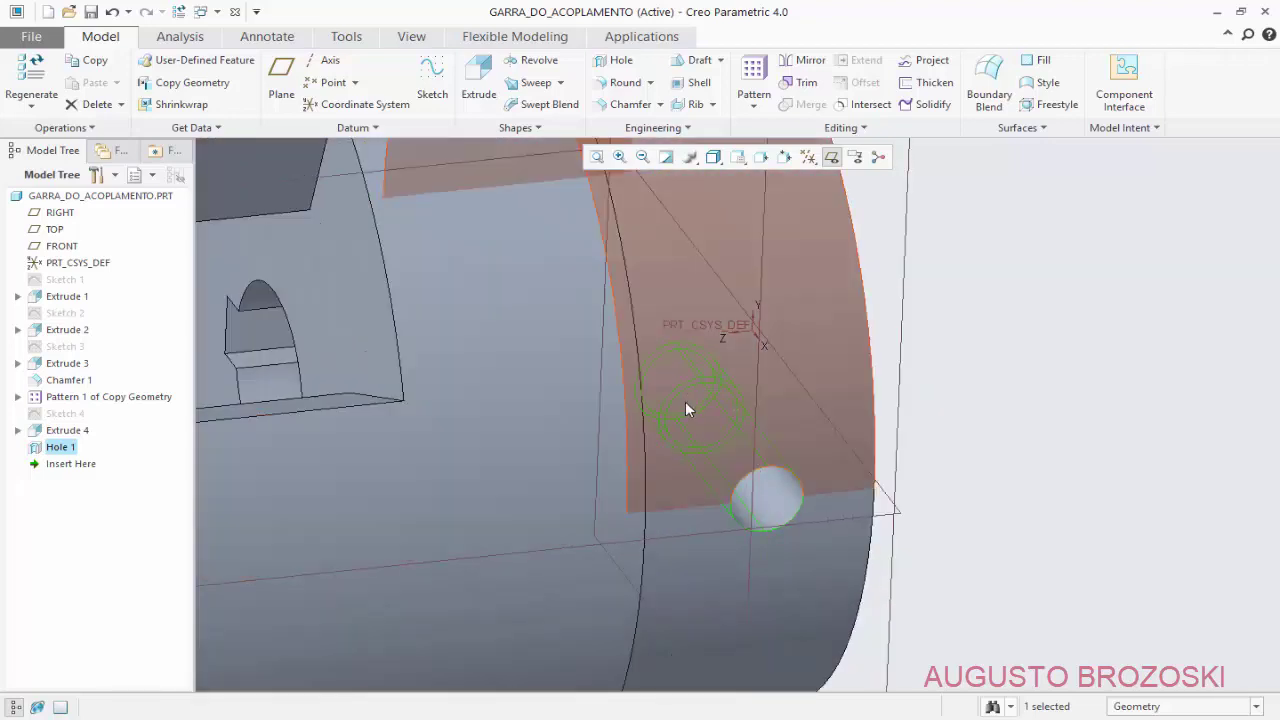
left_click(60, 449)
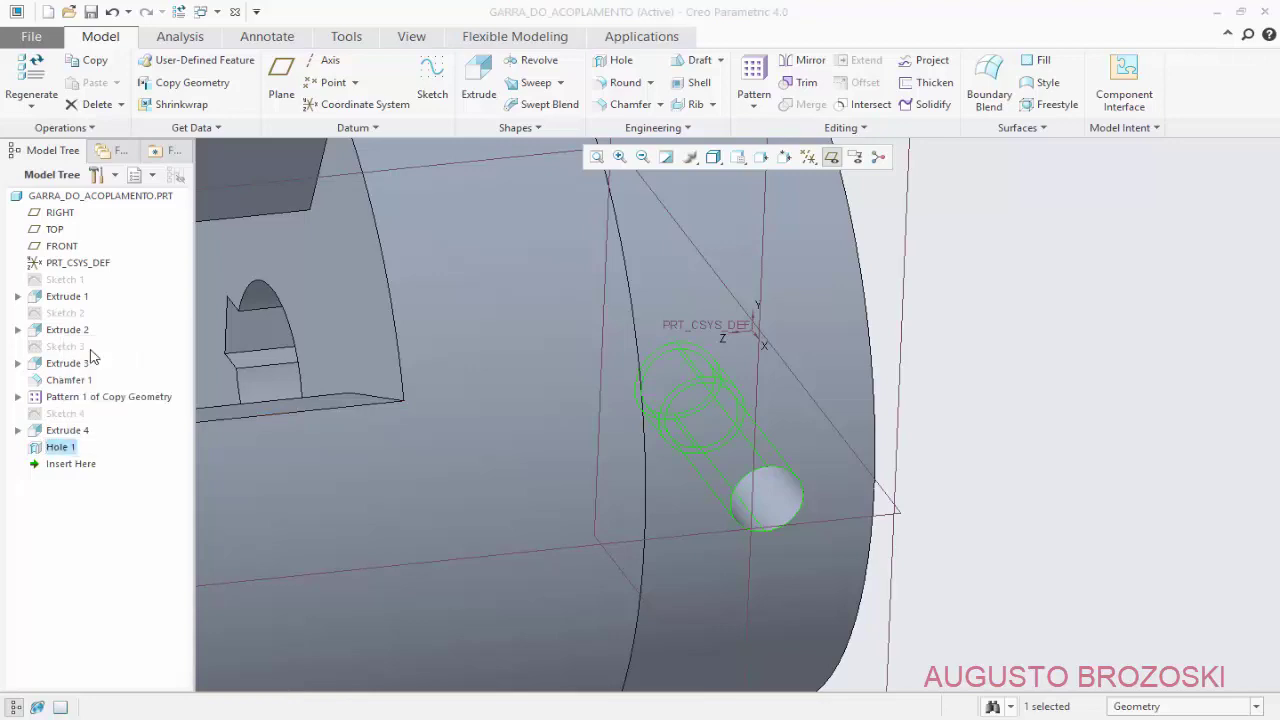
left_click(90, 356)
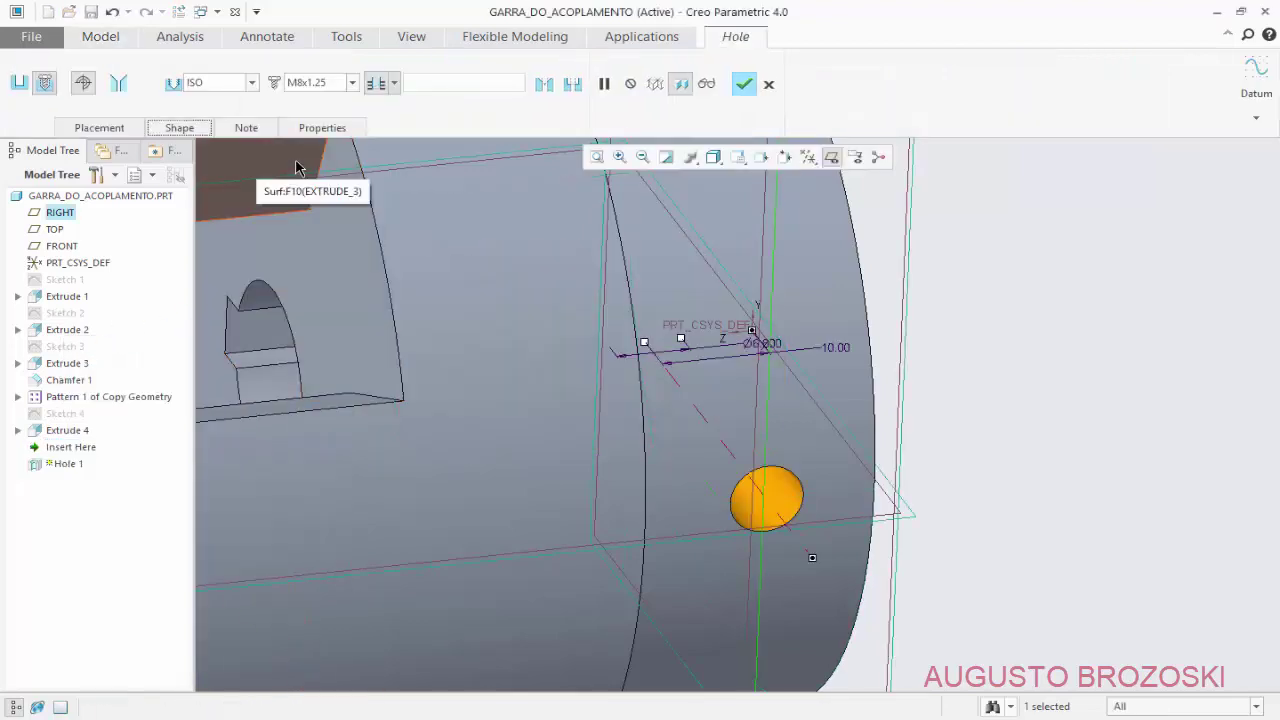
left_click(196, 131)
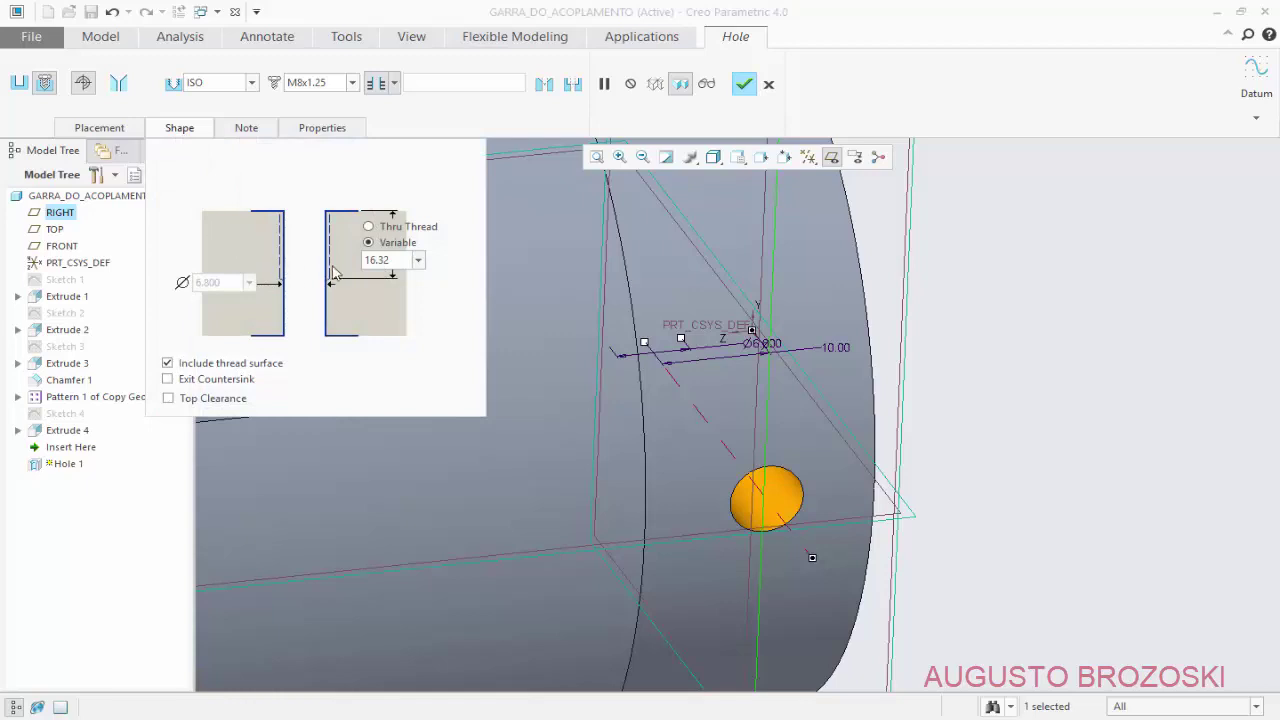
left_click(369, 228)
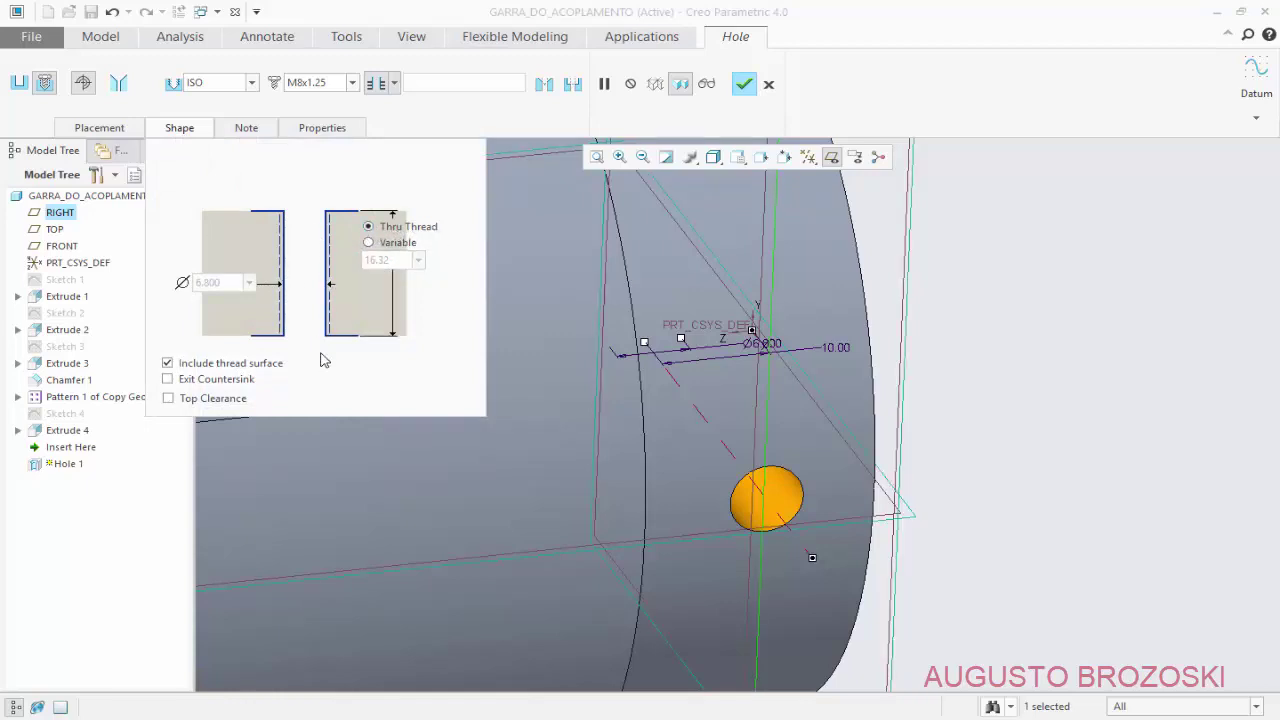
left_click(742, 84)
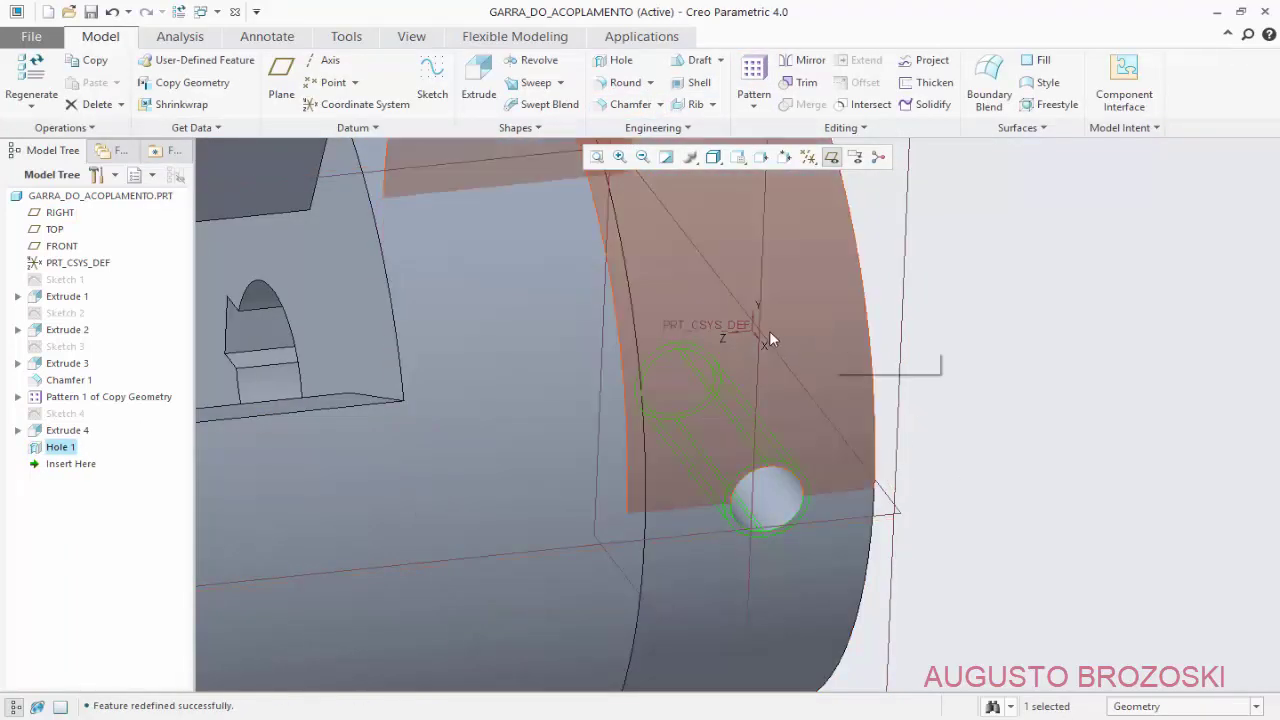
- Save the part and return the model to standard orientation
left_click(90, 12)
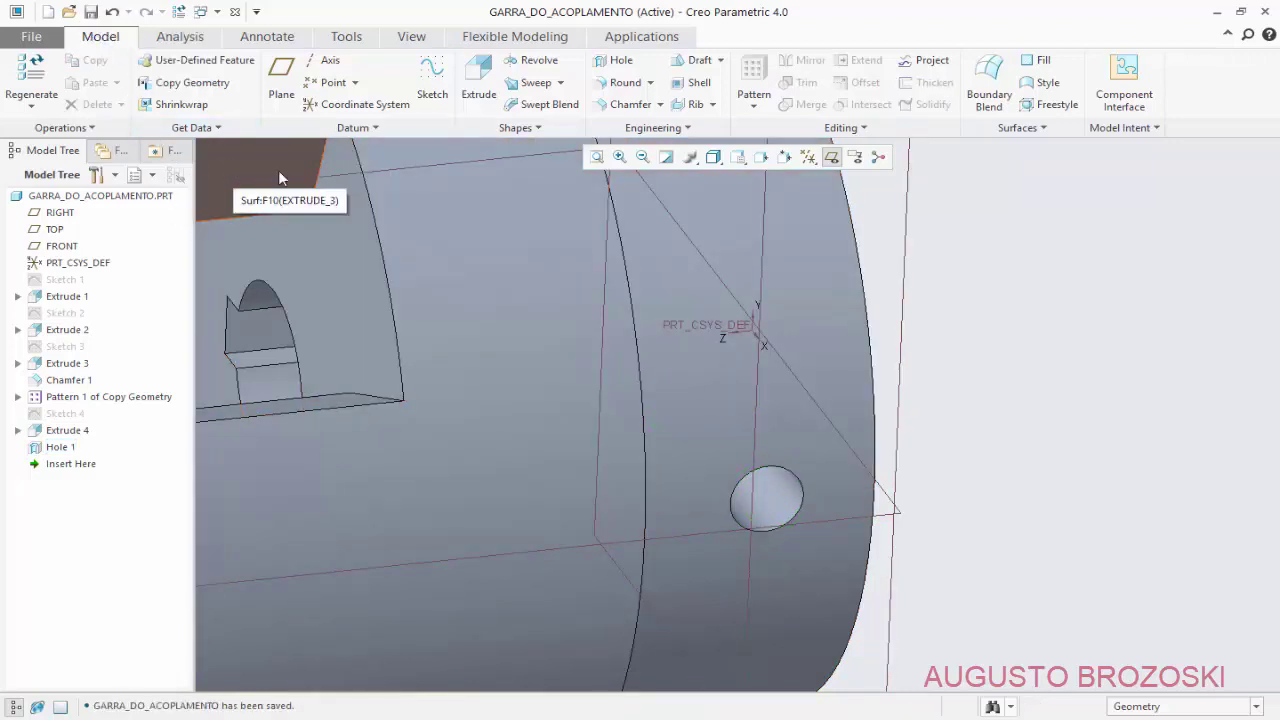
left_click(738, 158)
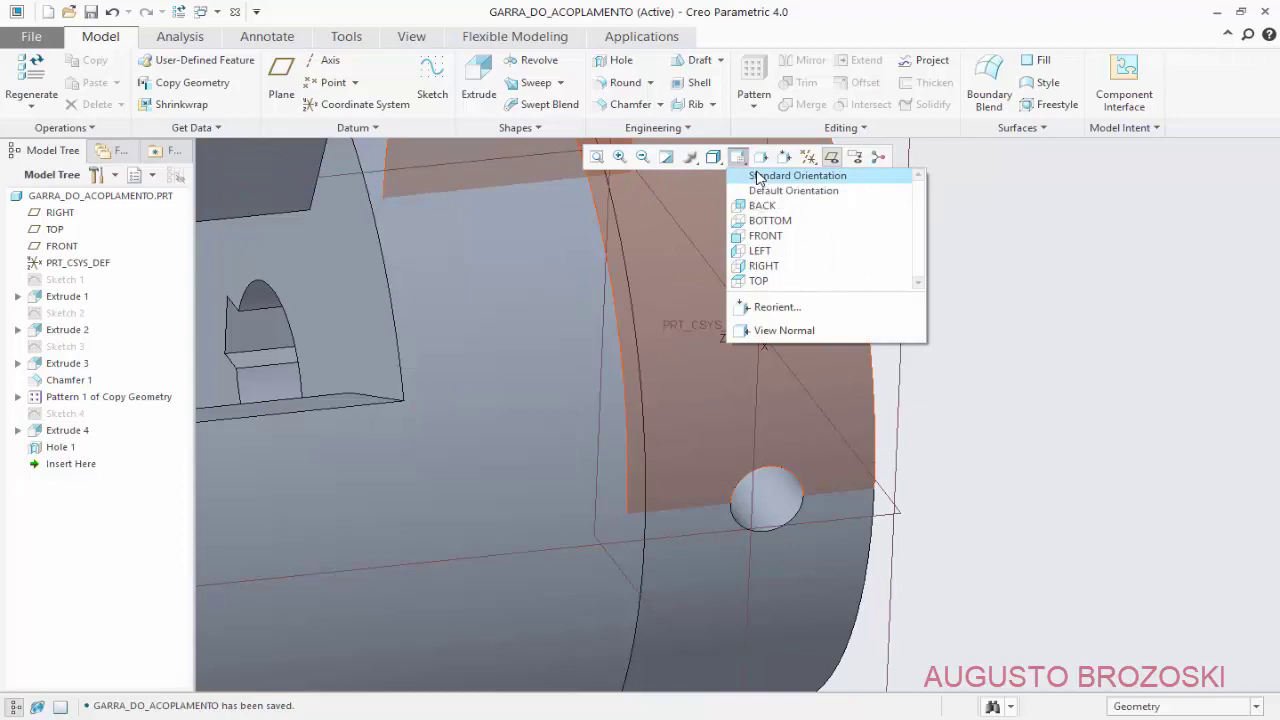
left_click(752, 175)
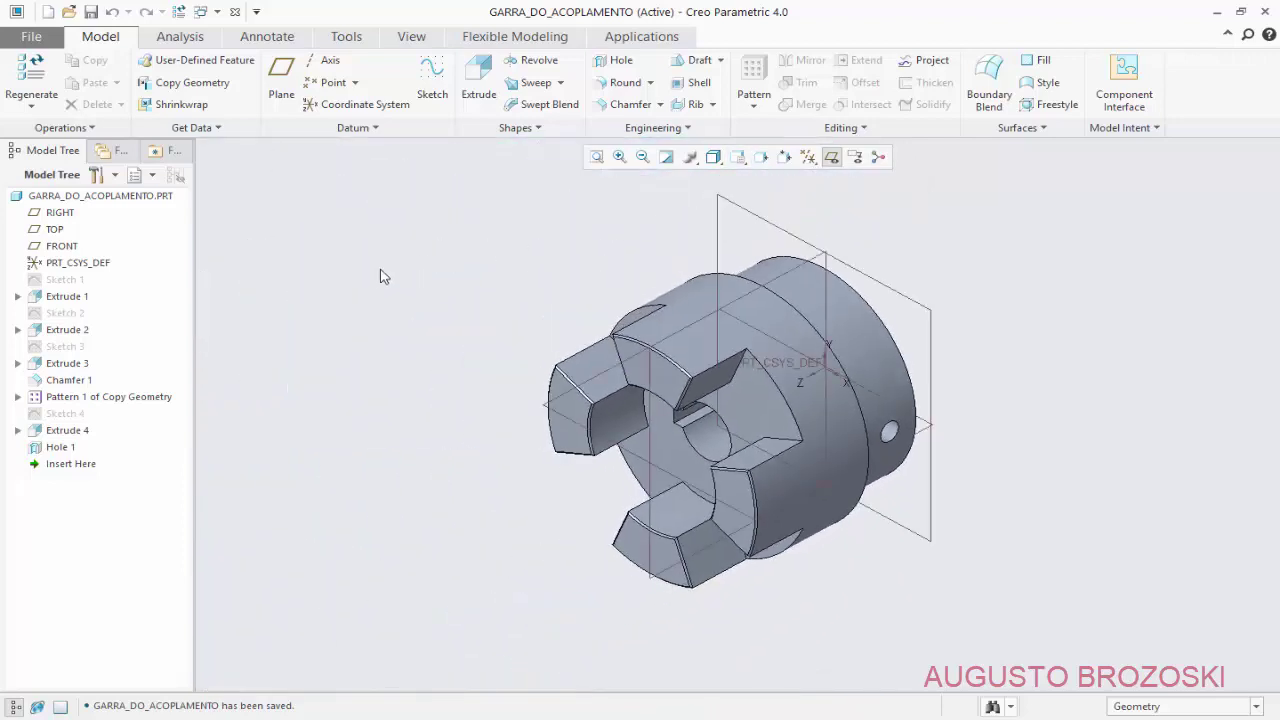
- Pattern the M8x1.25 hole around the coordinate system's Z axis with 2 members spaced 90° apart
left_click(58, 447)
left_click(754, 100)
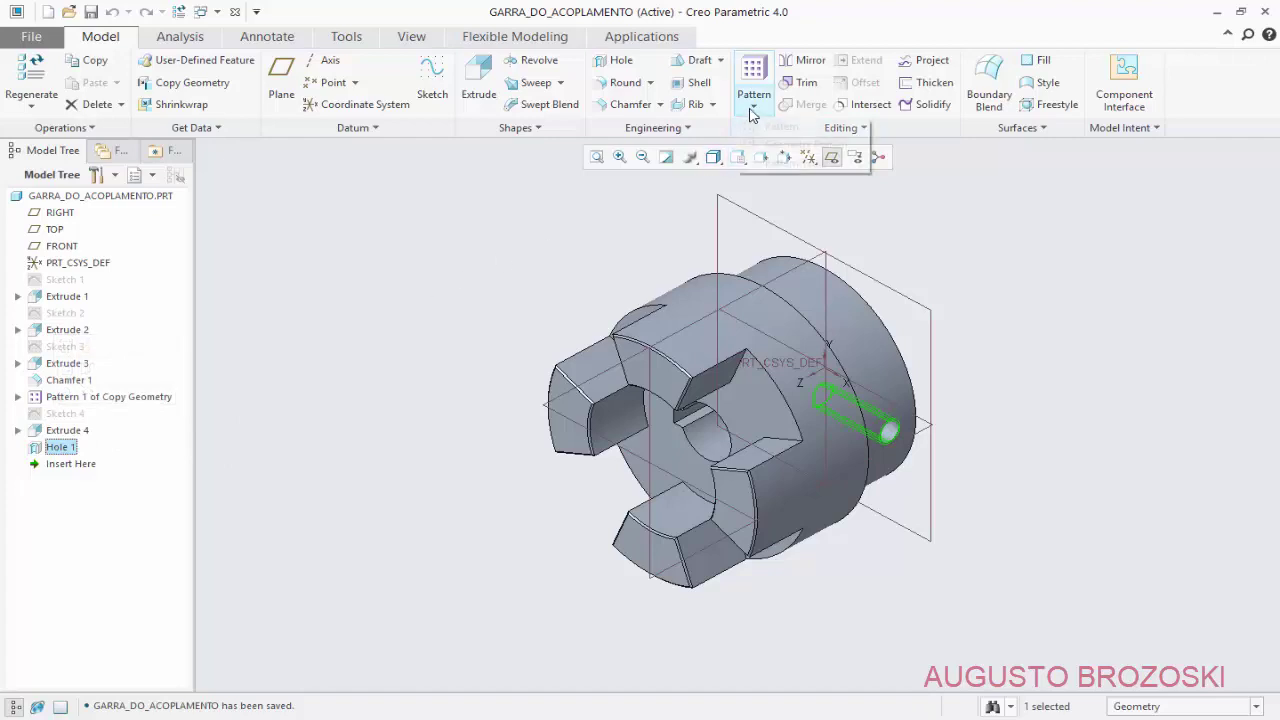
left_click(780, 127)
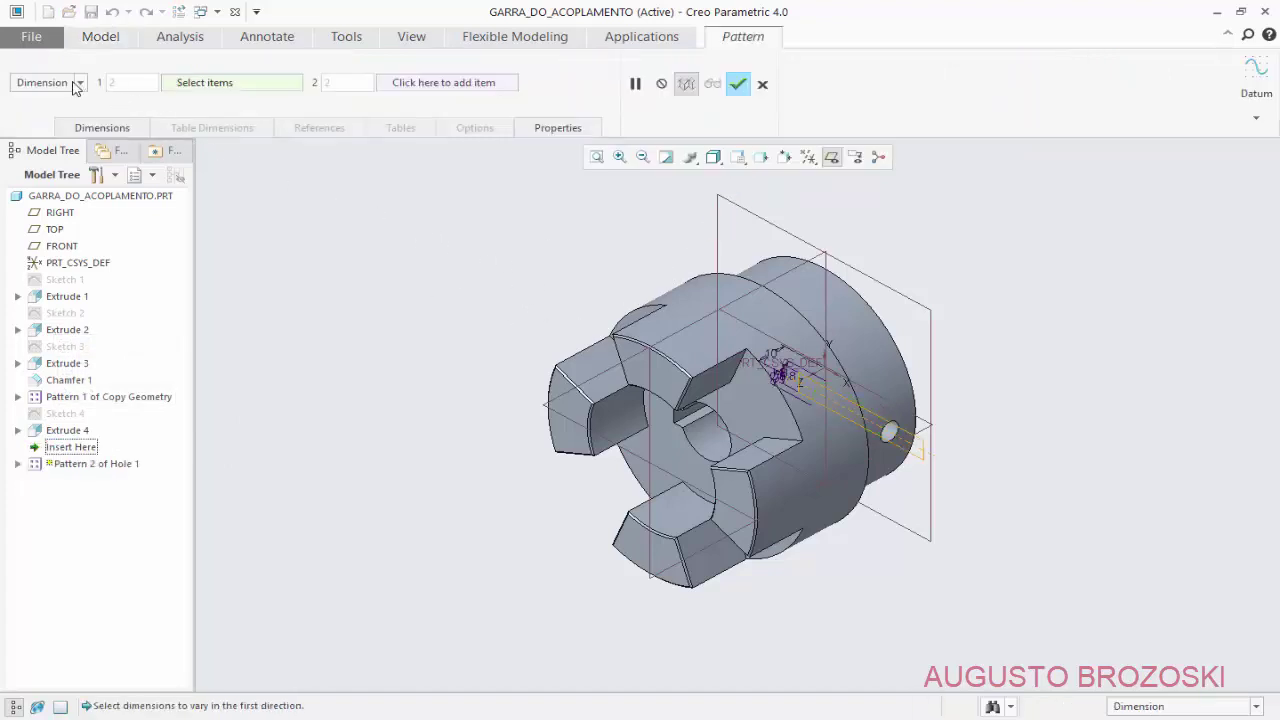
left_click(76, 84)
left_click(79, 127)
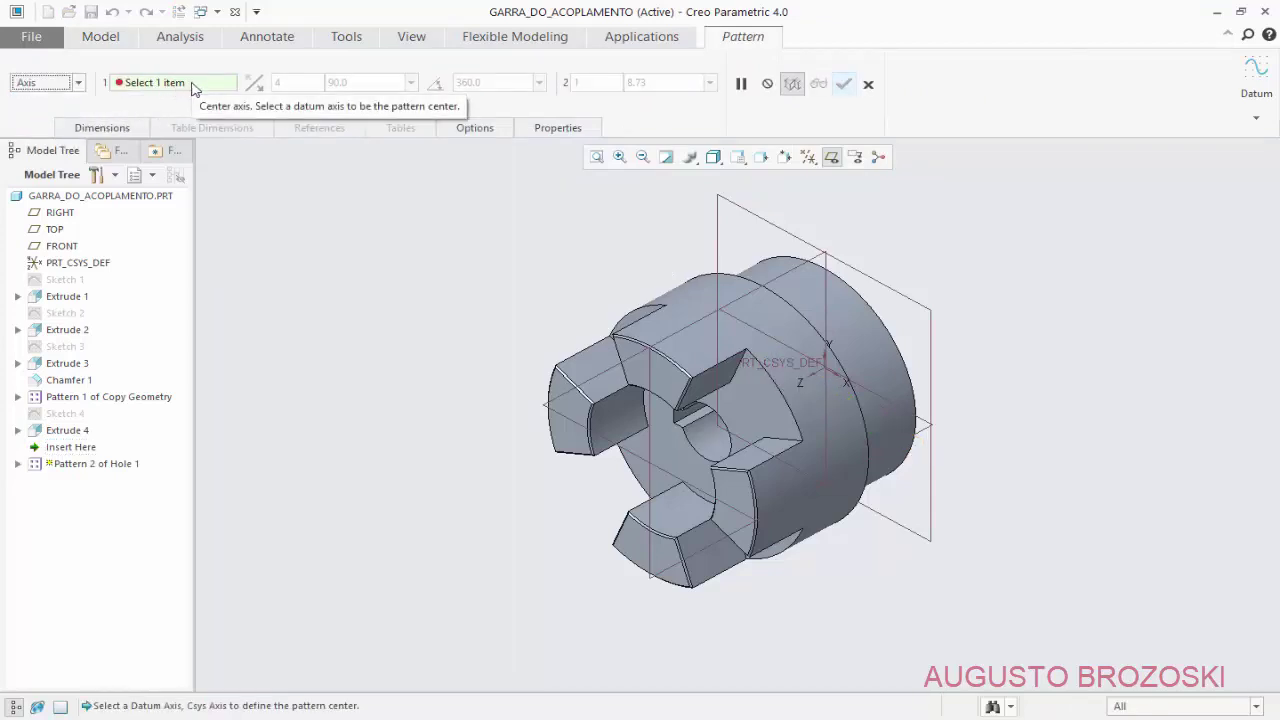
left_click(816, 378)
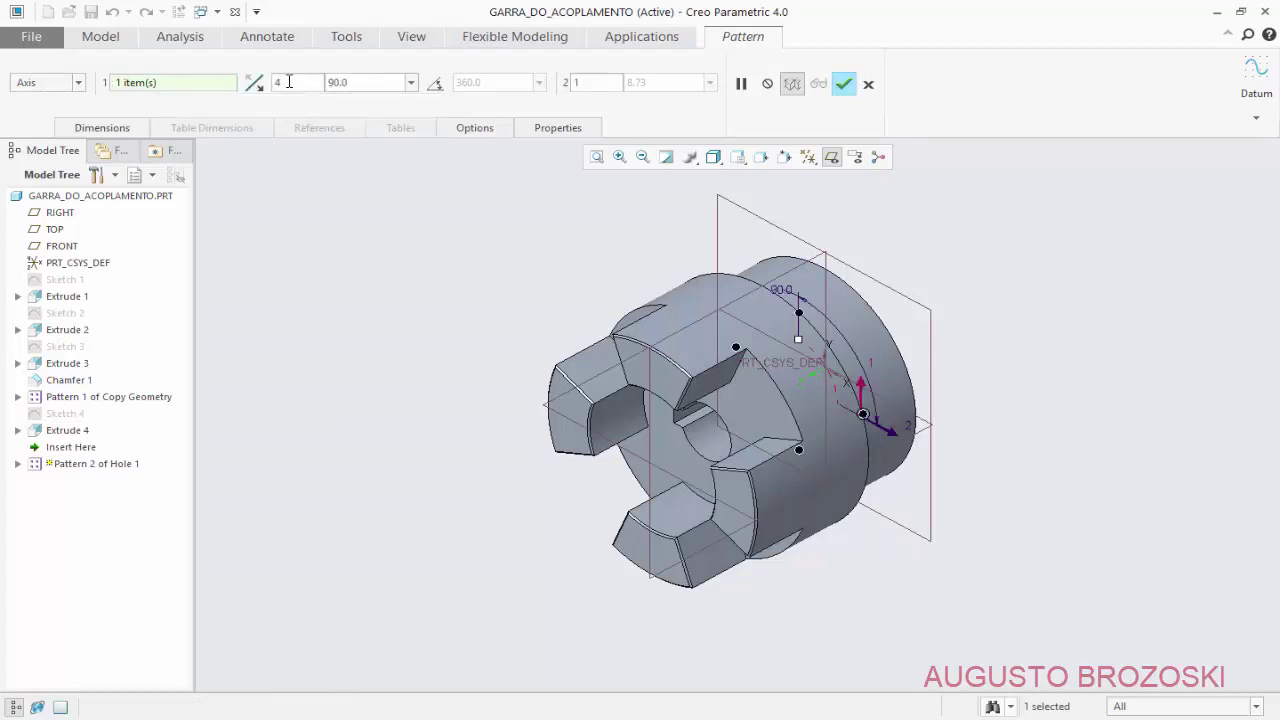
type("2")
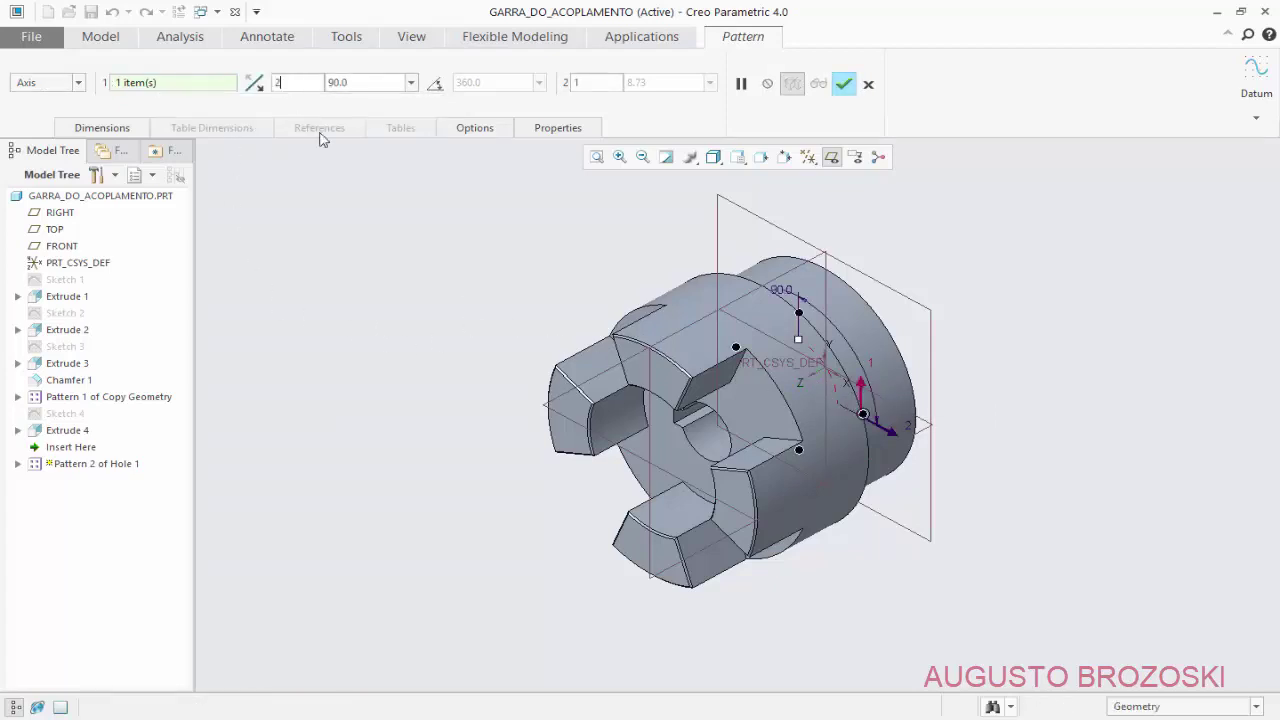
key("Return")
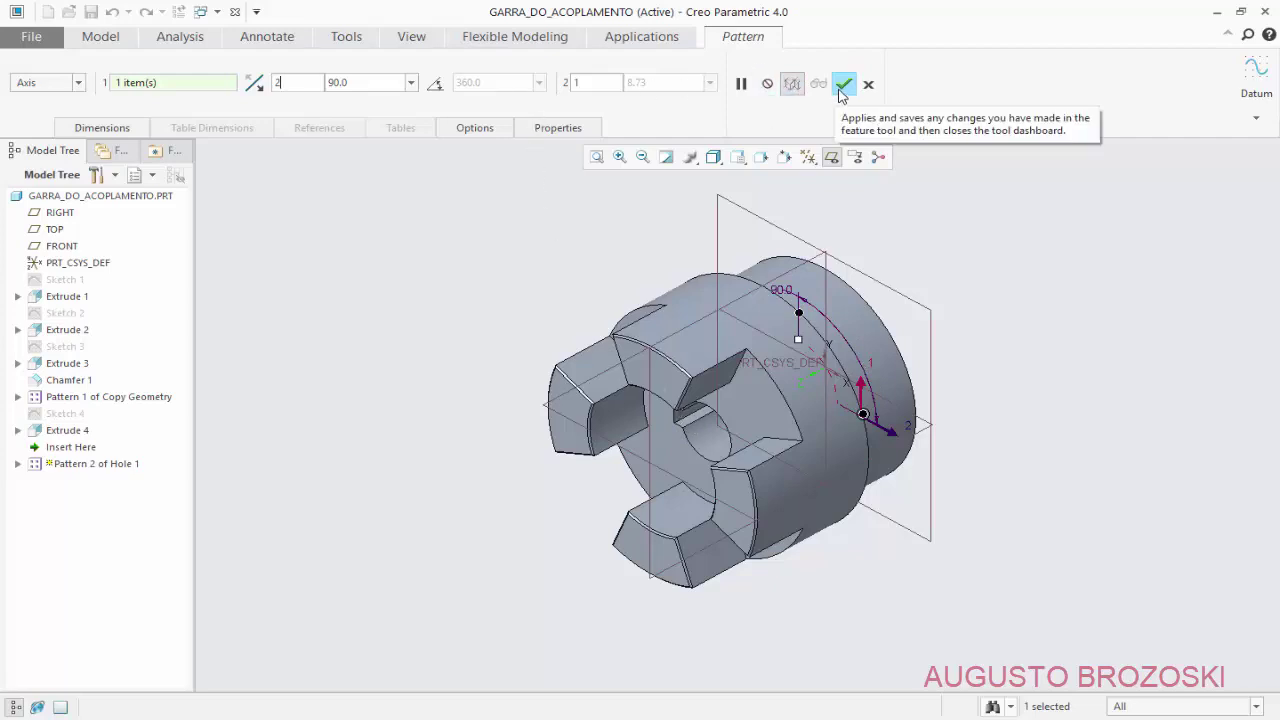
left_click(843, 86)
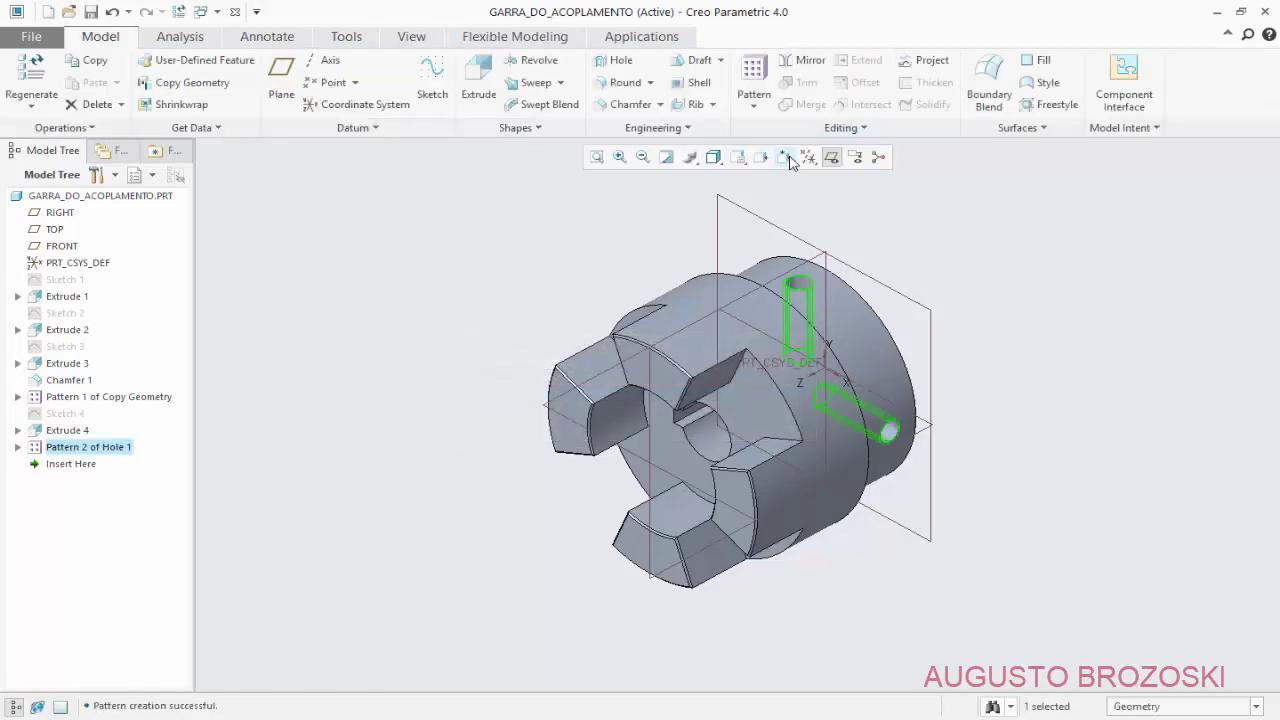
- Hide the datum planes and save the part
left_click(831, 157)
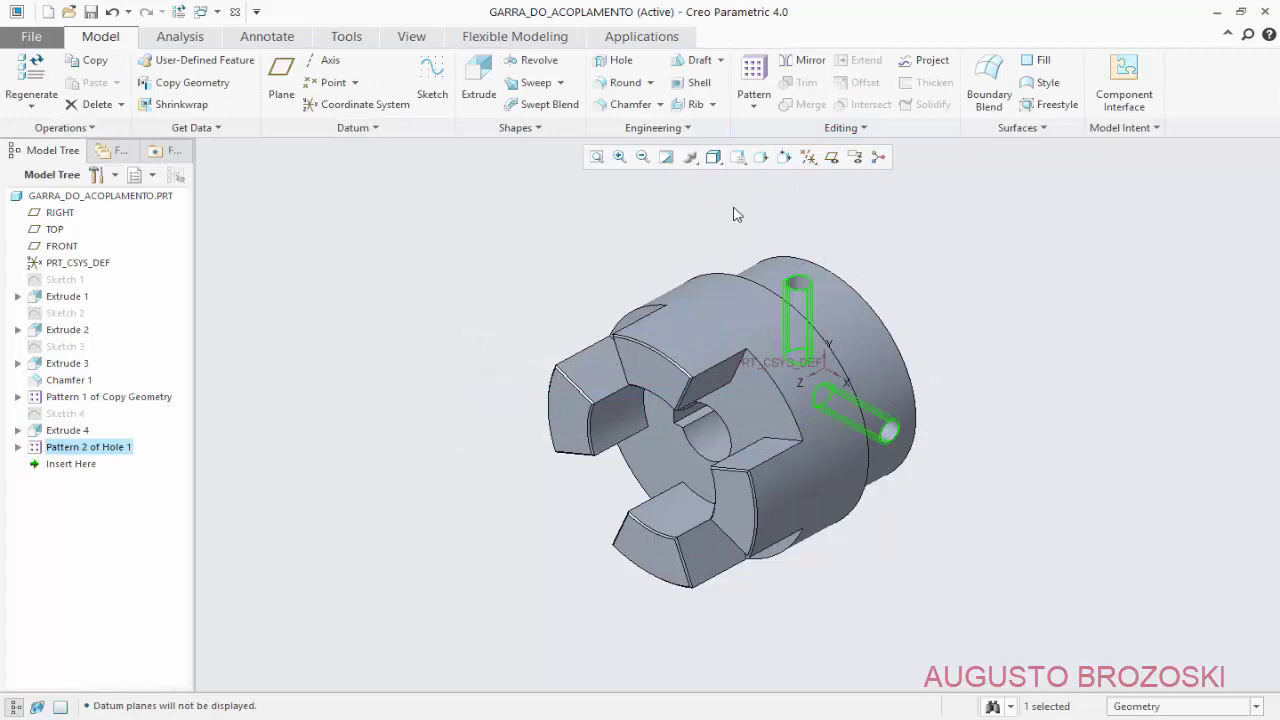
left_click(580, 232)
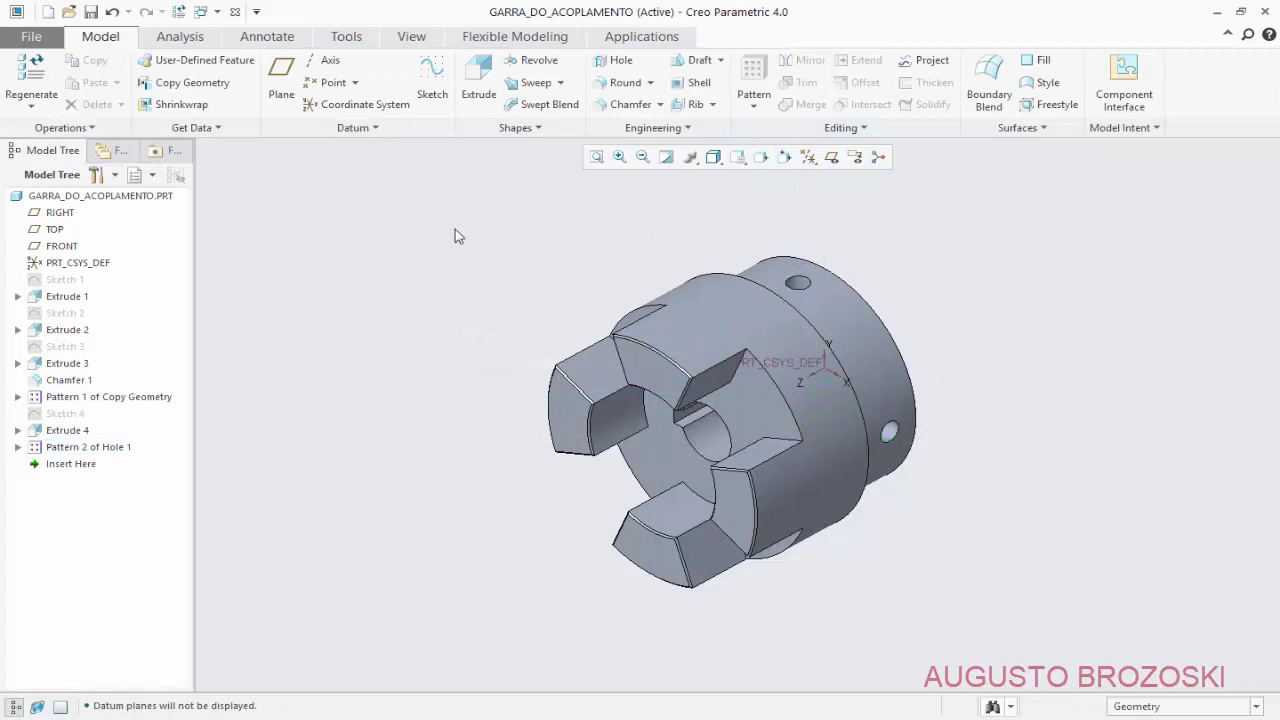
left_click(90, 12)
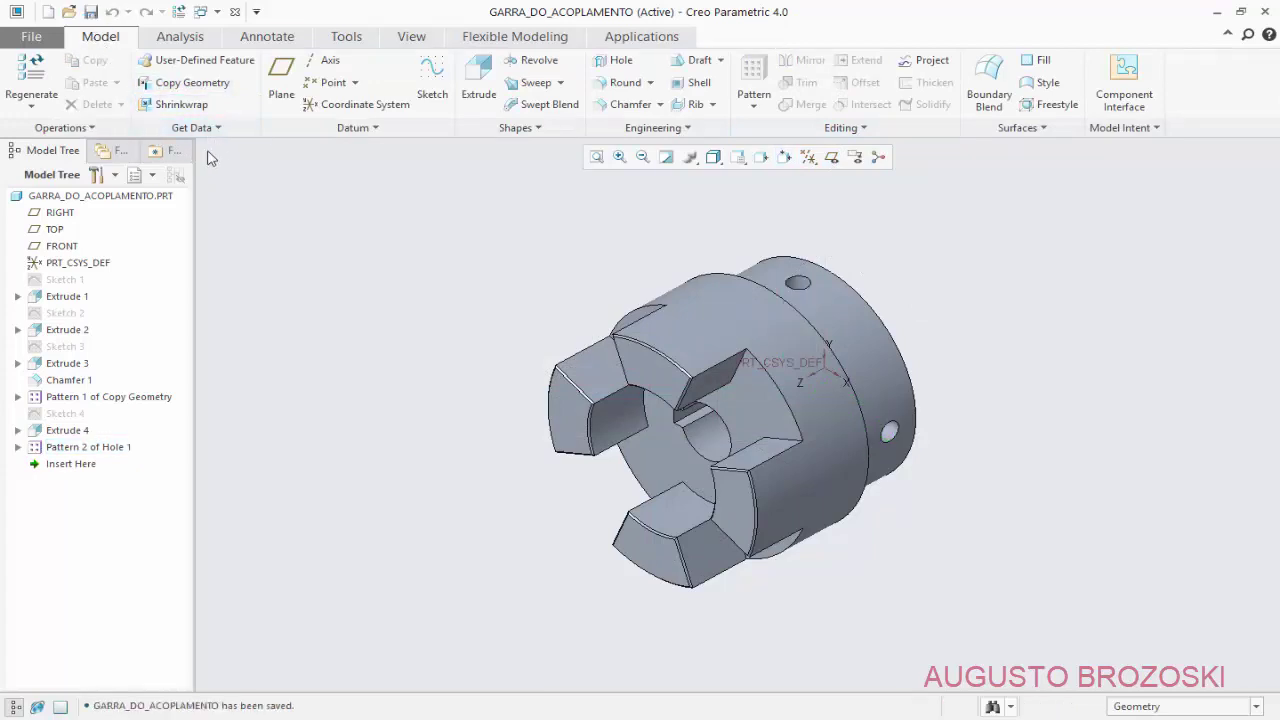
- Check the chamfer callout in the PDF drawing and add 0.5 mm D x D chamfers to the rear outer edges of the hub and claw body
key("alt+Tab")
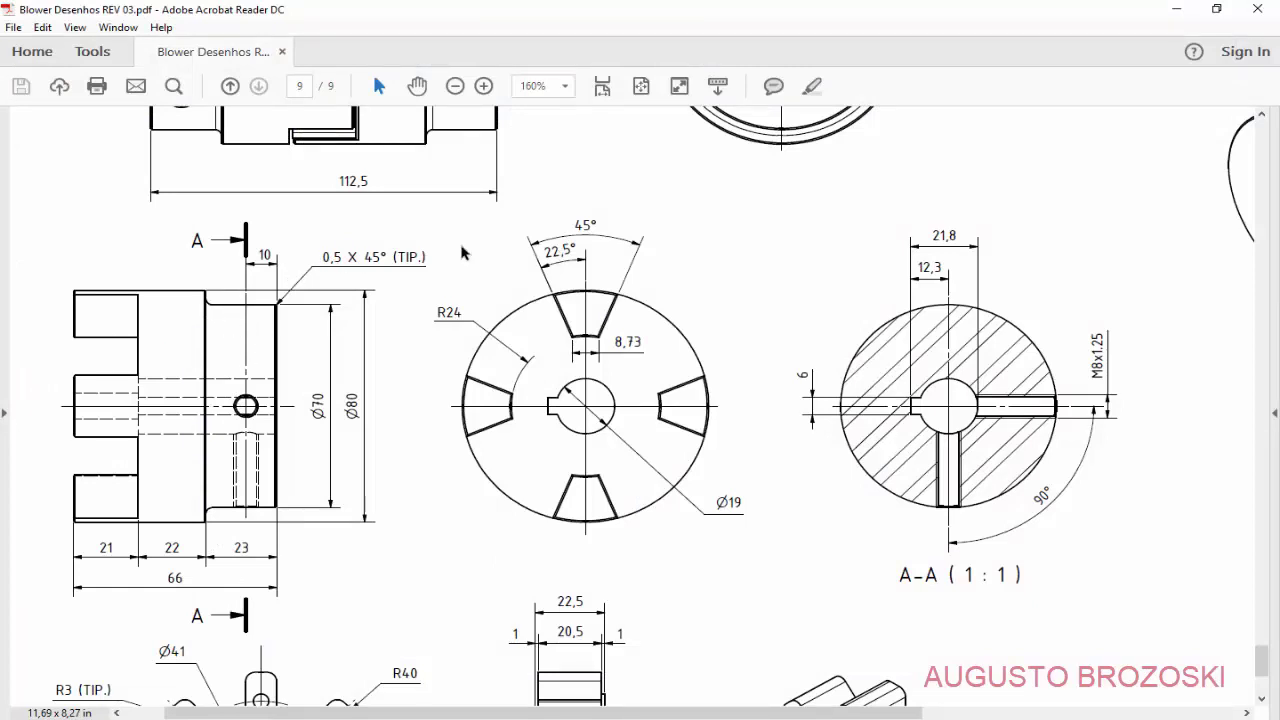
left_click(1176, 9)
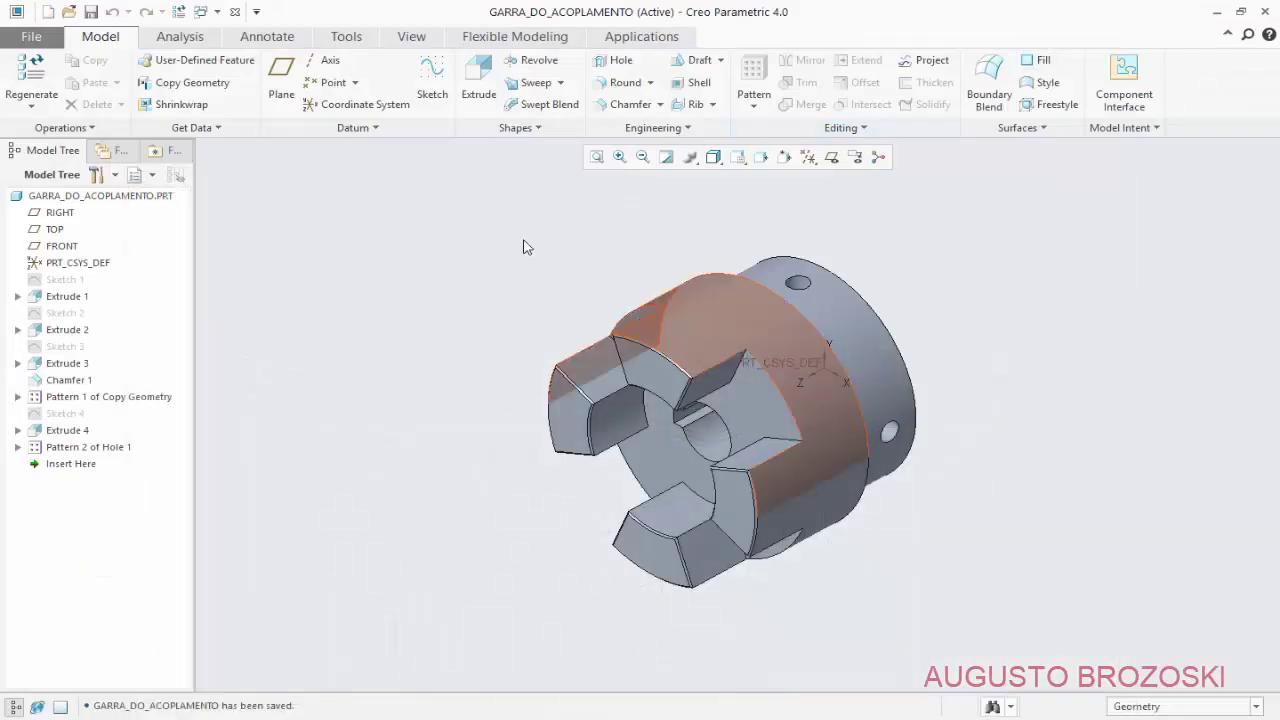
left_click(622, 104)
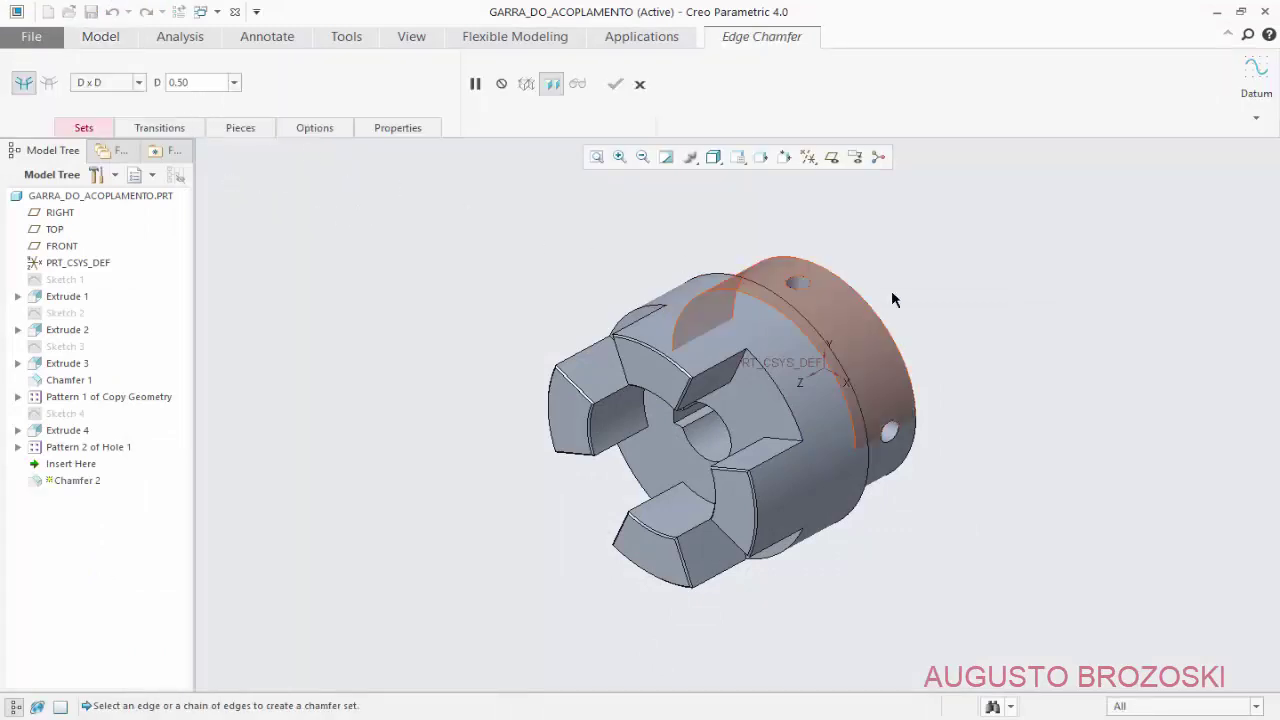
middle_click_drag(891, 297, 871, 271)
scroll(880, 206, "up", 3)
scroll(880, 206, "up", 2)
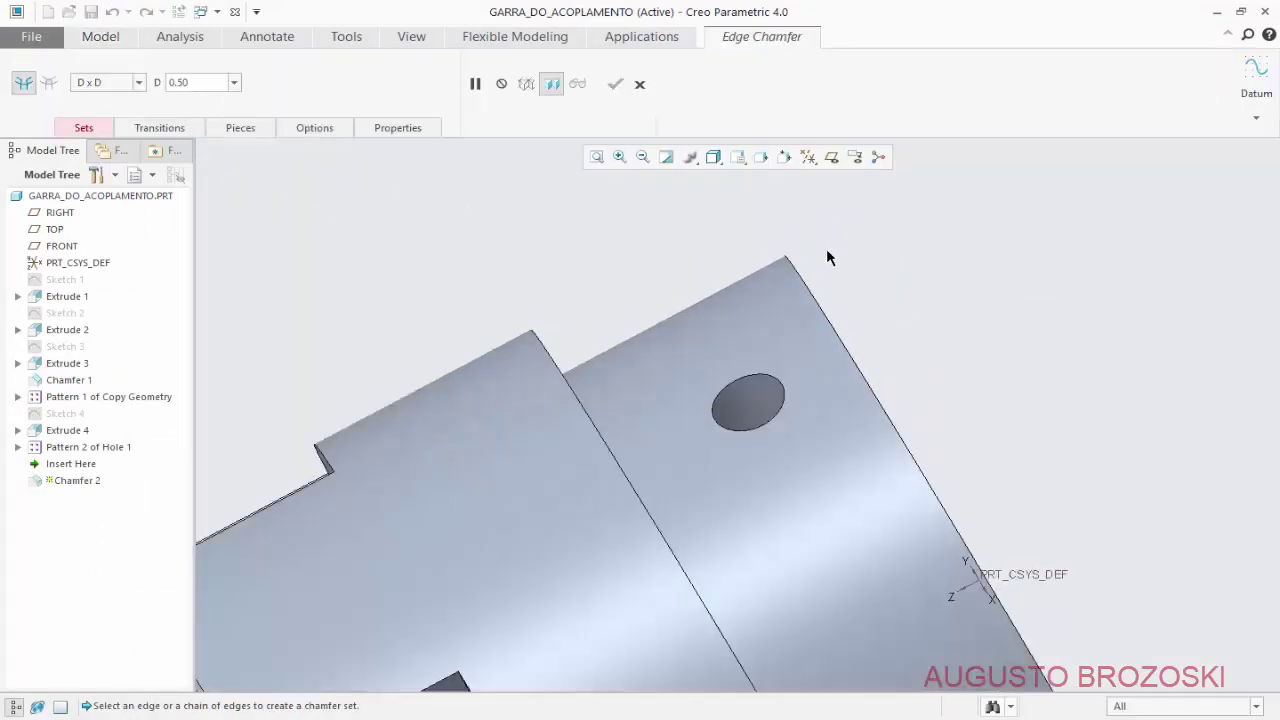
left_click(796, 272)
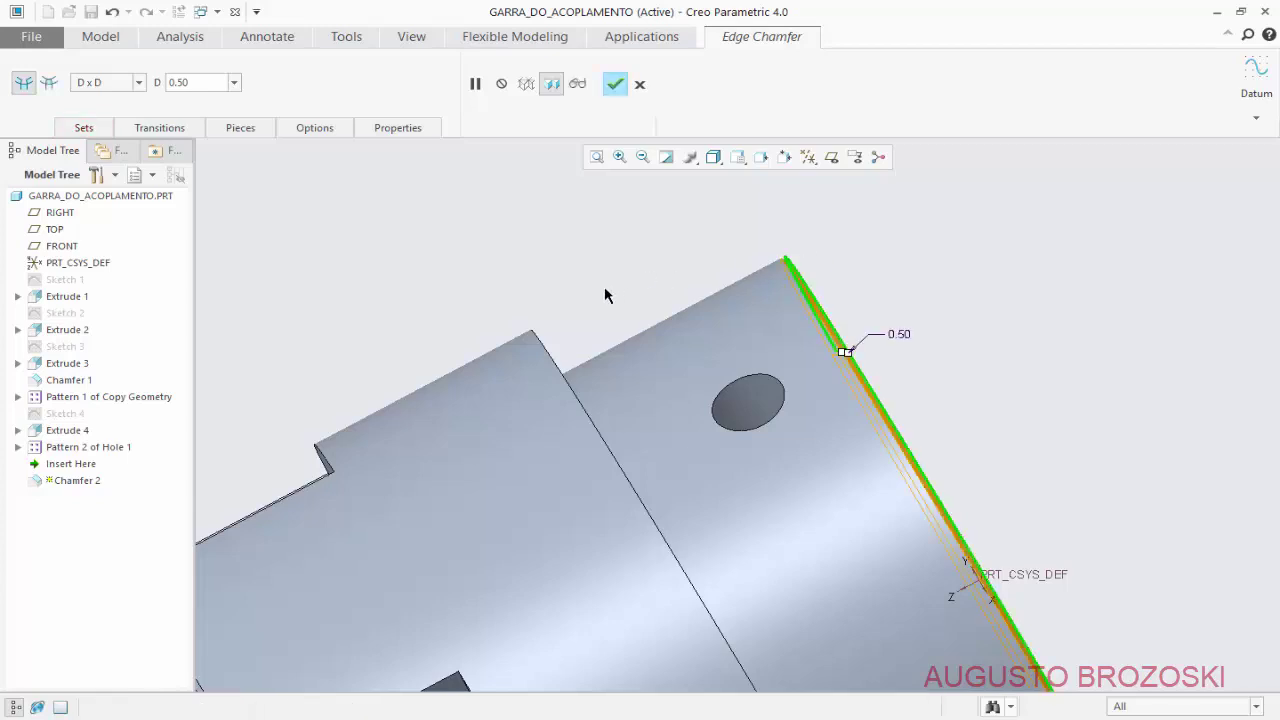
left_click(549, 340)
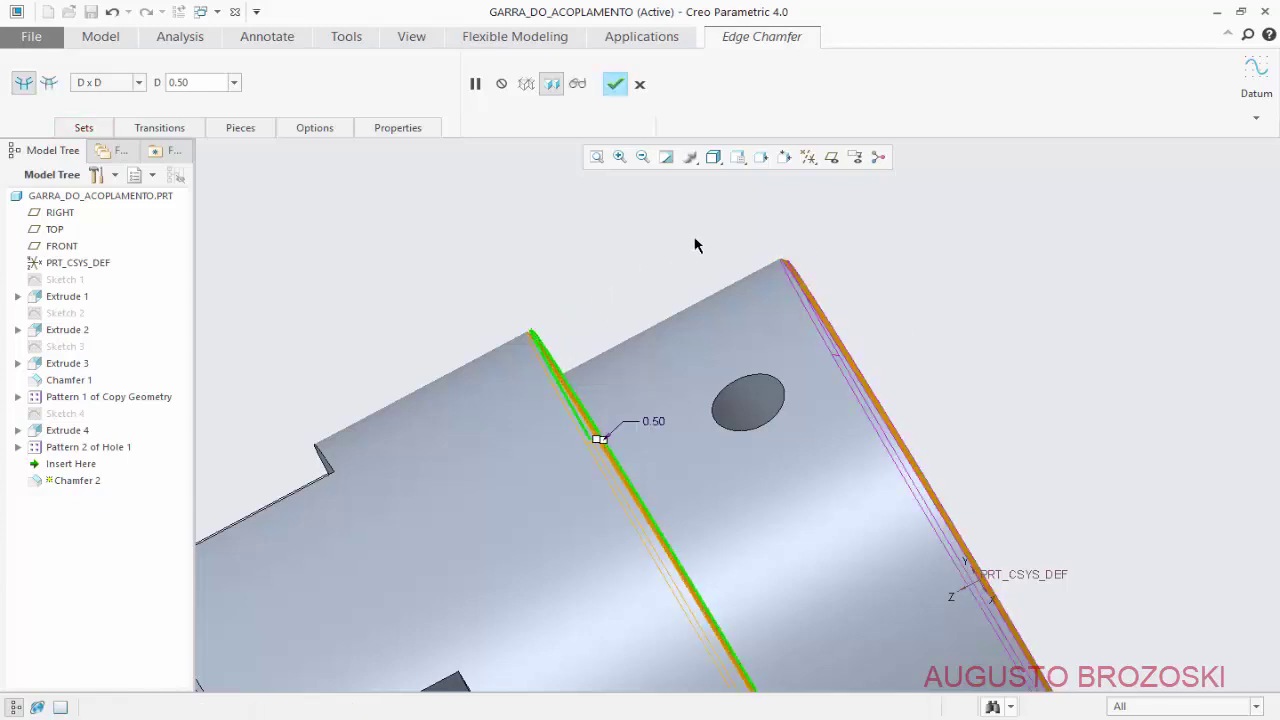
left_click(615, 84)
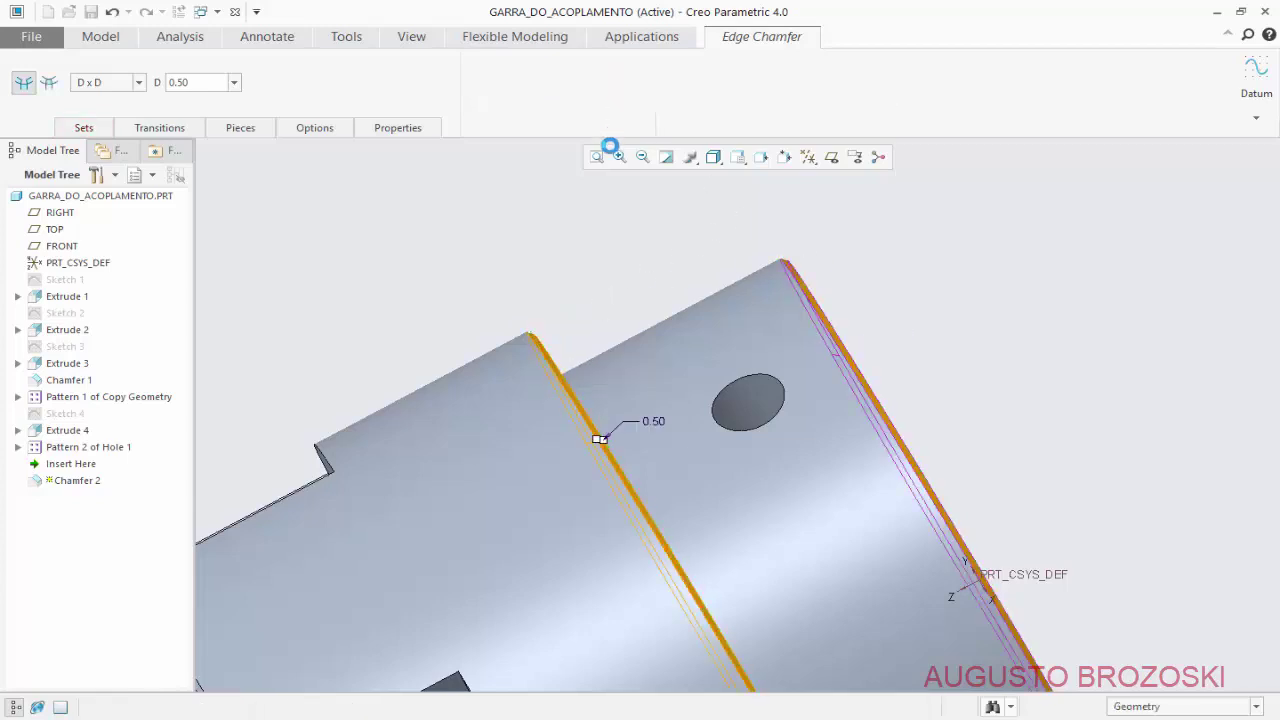
left_click(569, 221)
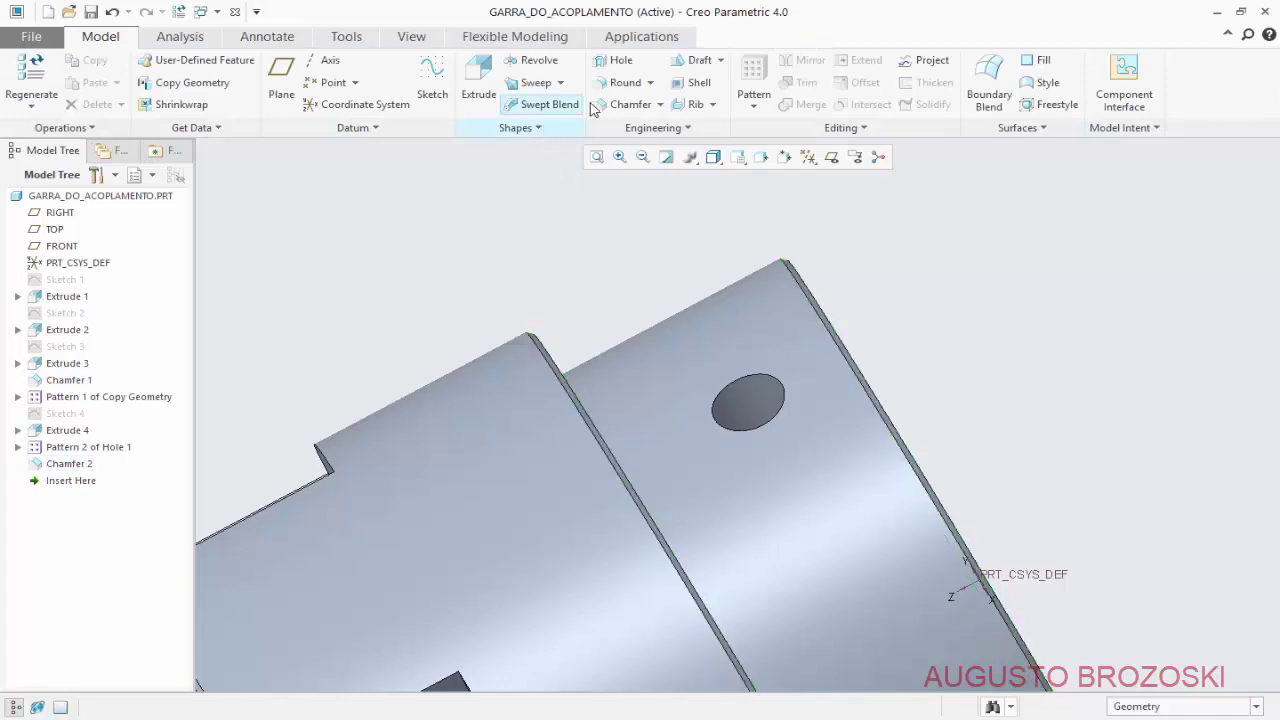
- Round the inner corner edge where the hub meets the larger claw body with a 2 mm radius
left_click(622, 84)
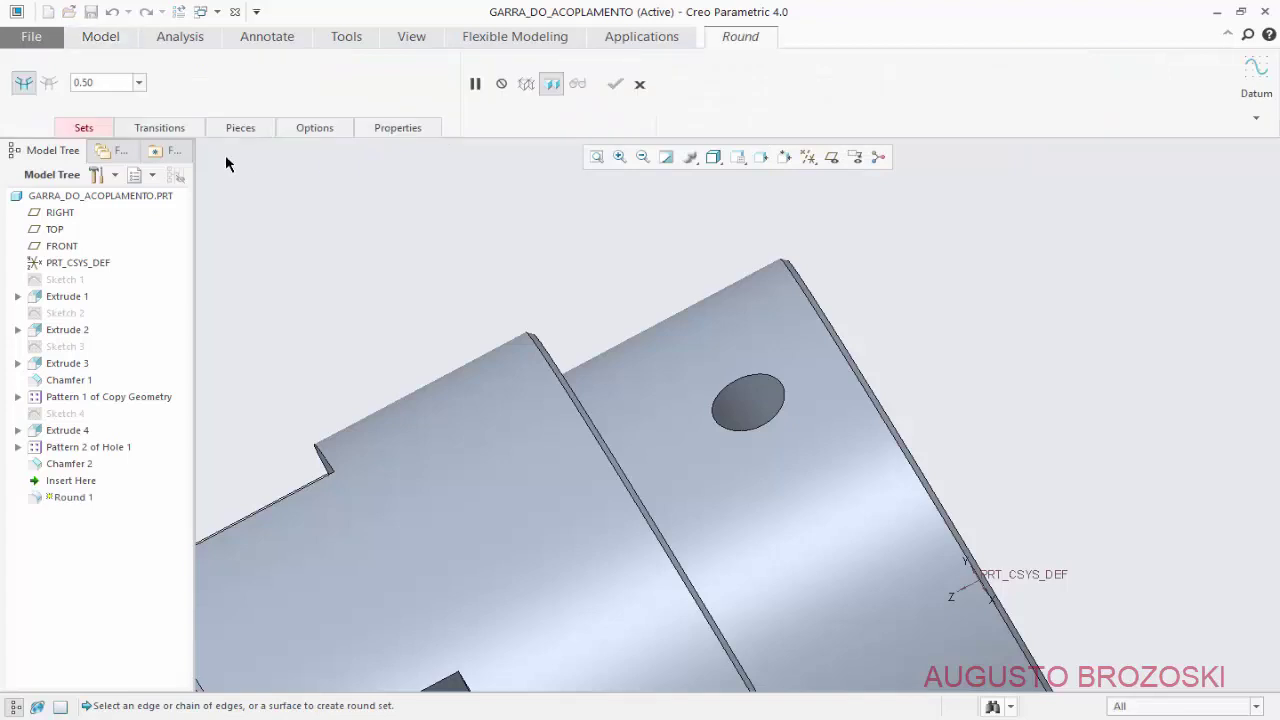
left_click(113, 82)
type("2")
key("Return")
middle_click_drag(560, 230, 583, 352)
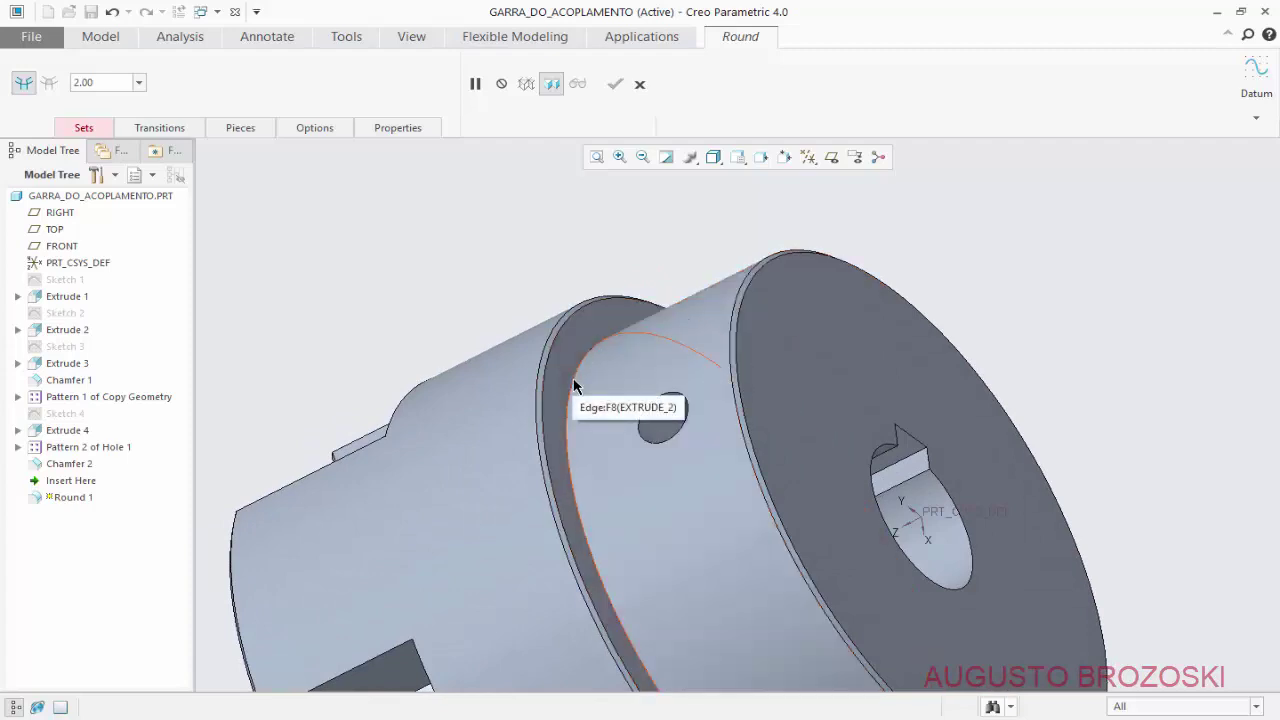
left_click(572, 378)
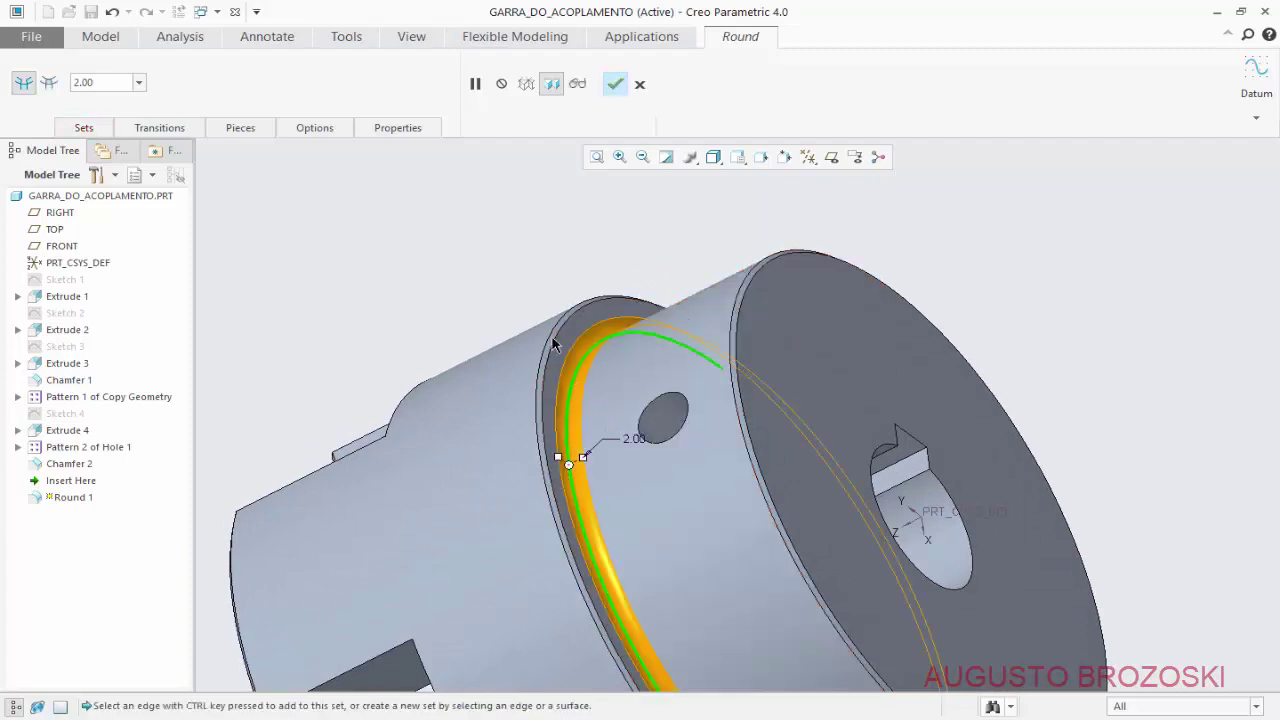
left_click(614, 84)
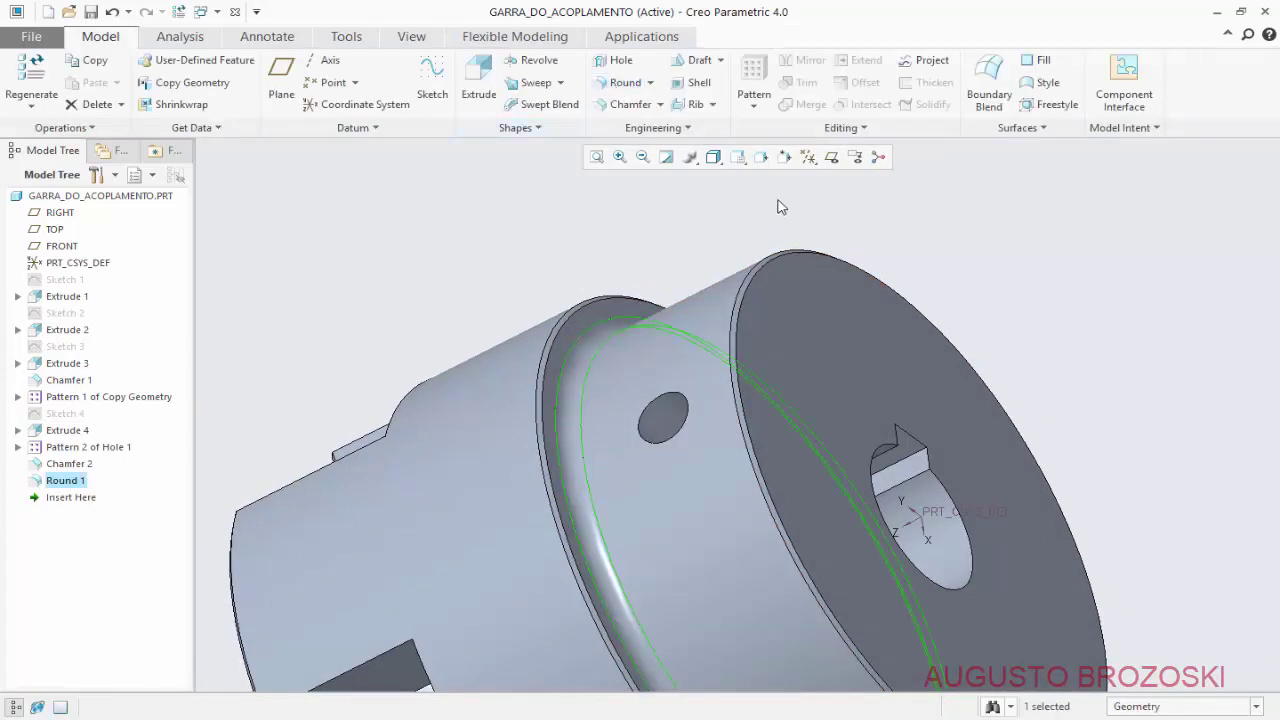
- Return the model to standard orientation, hide the coordinate systems and save the part
left_click(740, 158)
left_click(745, 177)
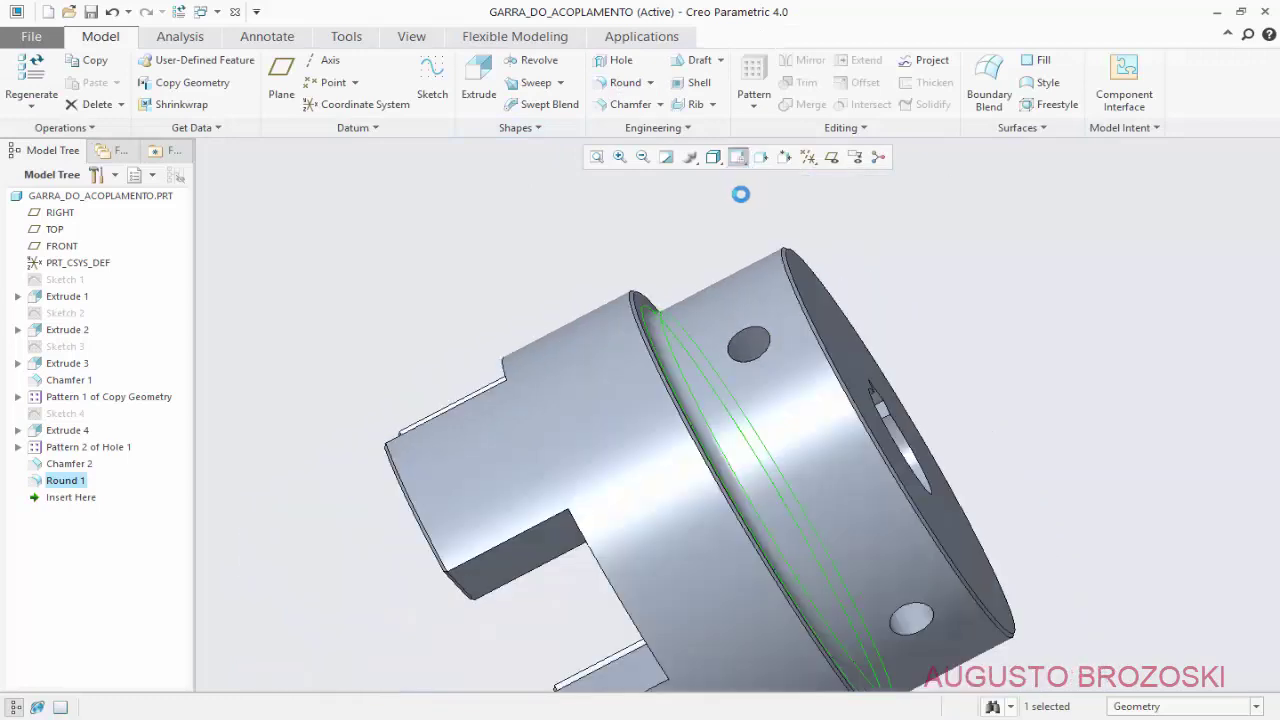
left_click(575, 277)
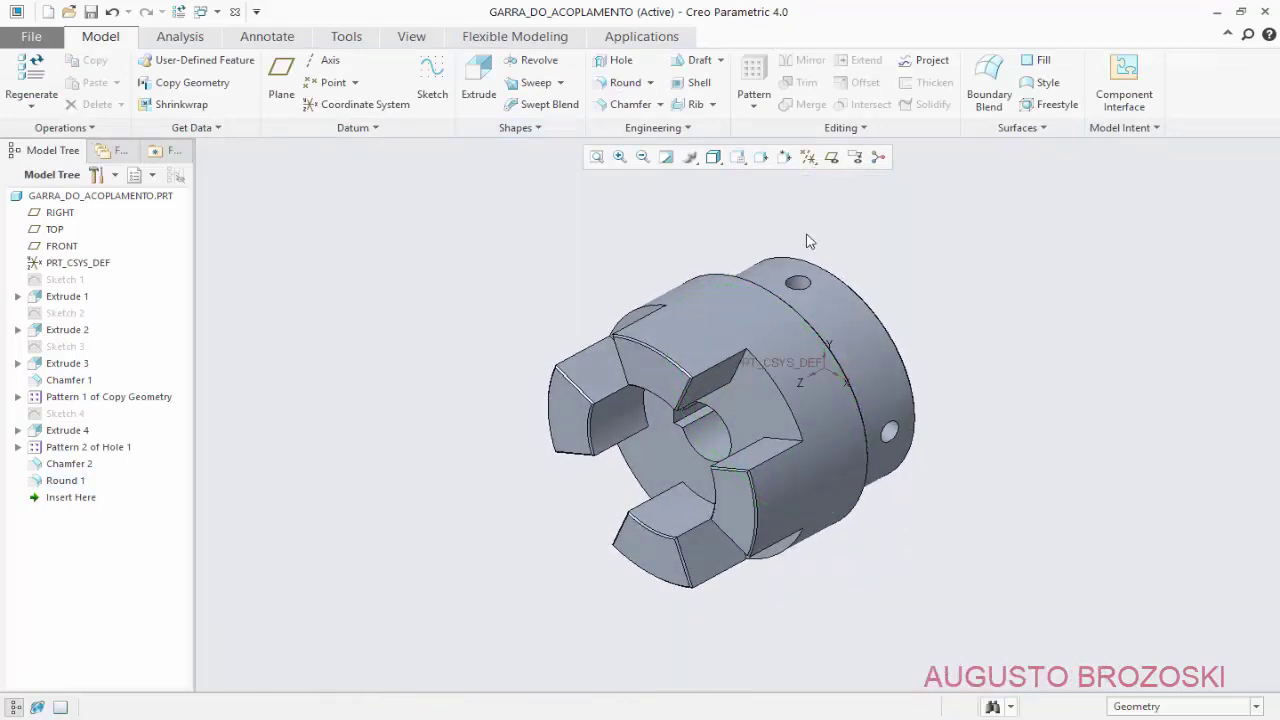
left_click(809, 158)
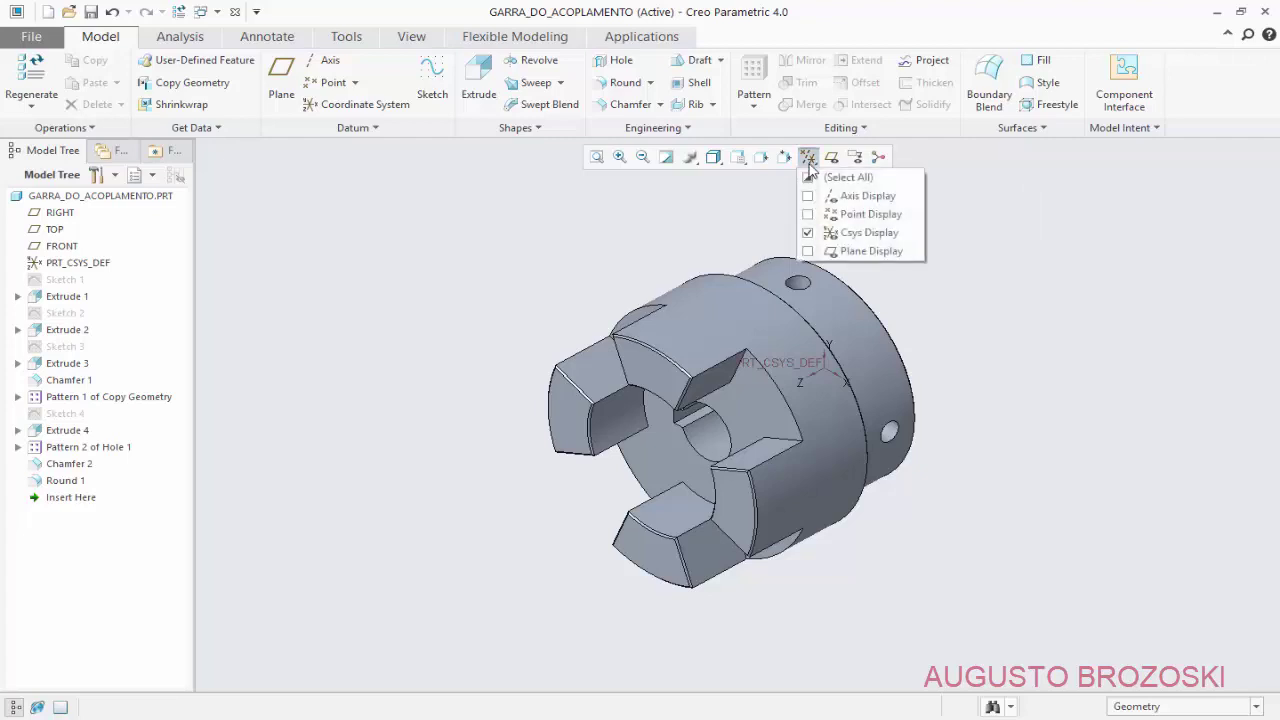
left_click(808, 234)
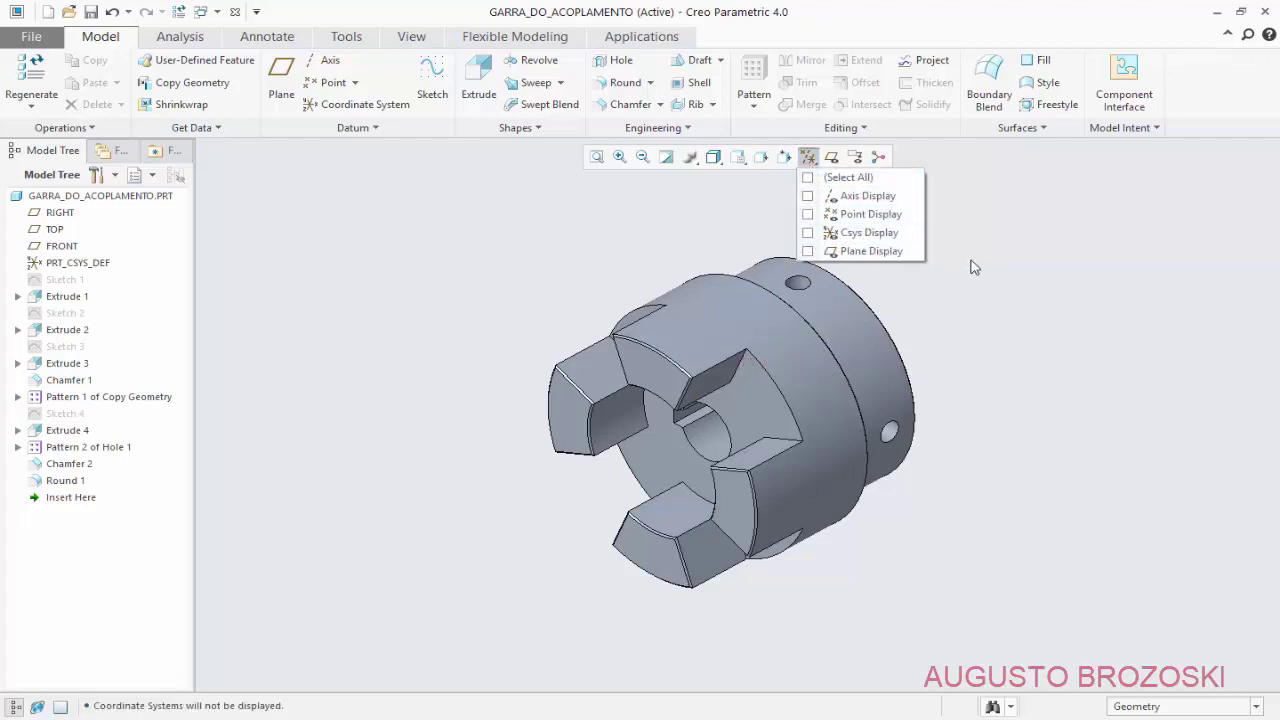
left_click(90, 11)
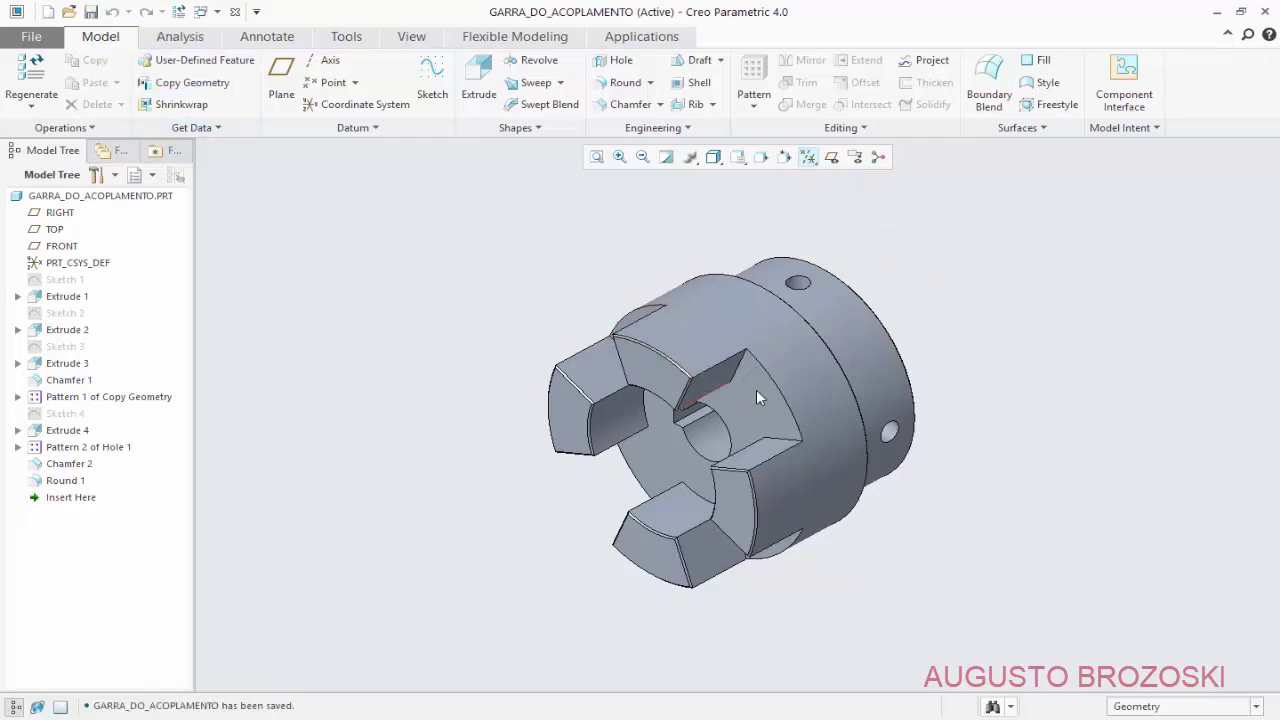
mouse_move(756, 389)
middle_mouse_down()
mouse_move(669, 449)
mouse_move(848, 452)
mouse_move(928, 380)
mouse_move(1006, 451)
mouse_move(820, 420)
mouse_move(692, 378)
mouse_move(846, 357)
mouse_move(760, 200)
middle_mouse_up()
left_click(737, 158)
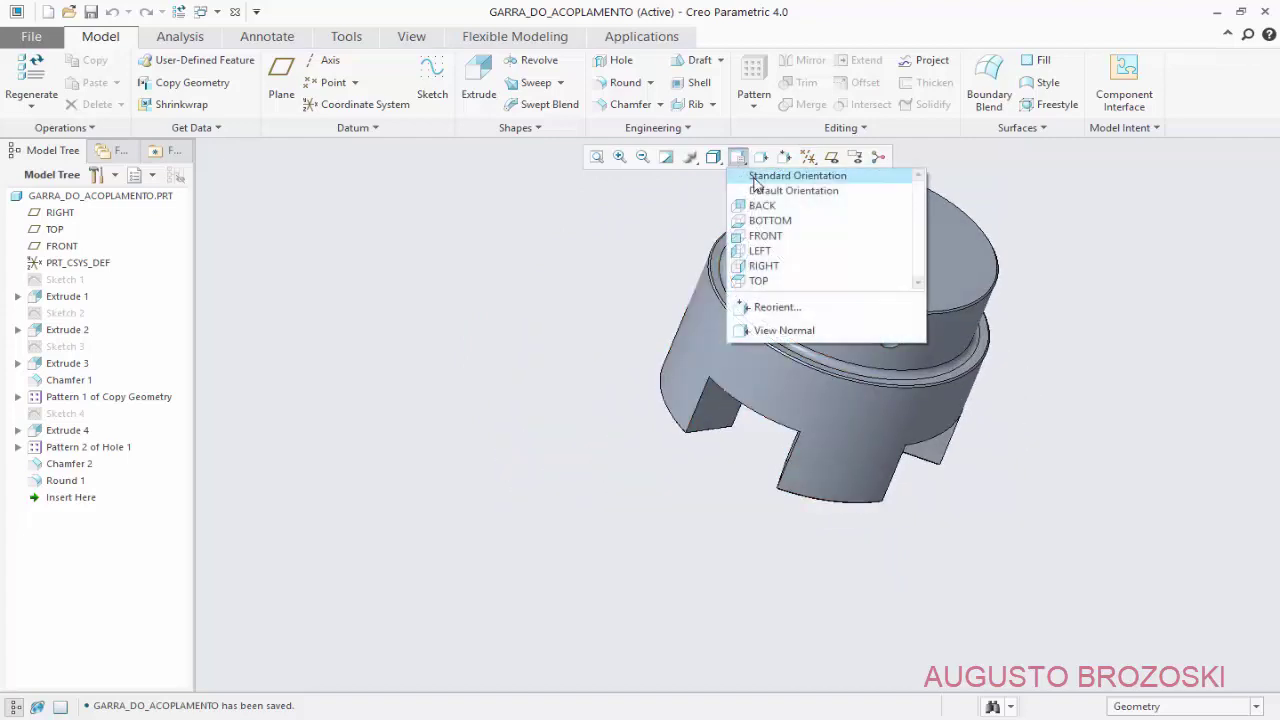
left_click(738, 176)
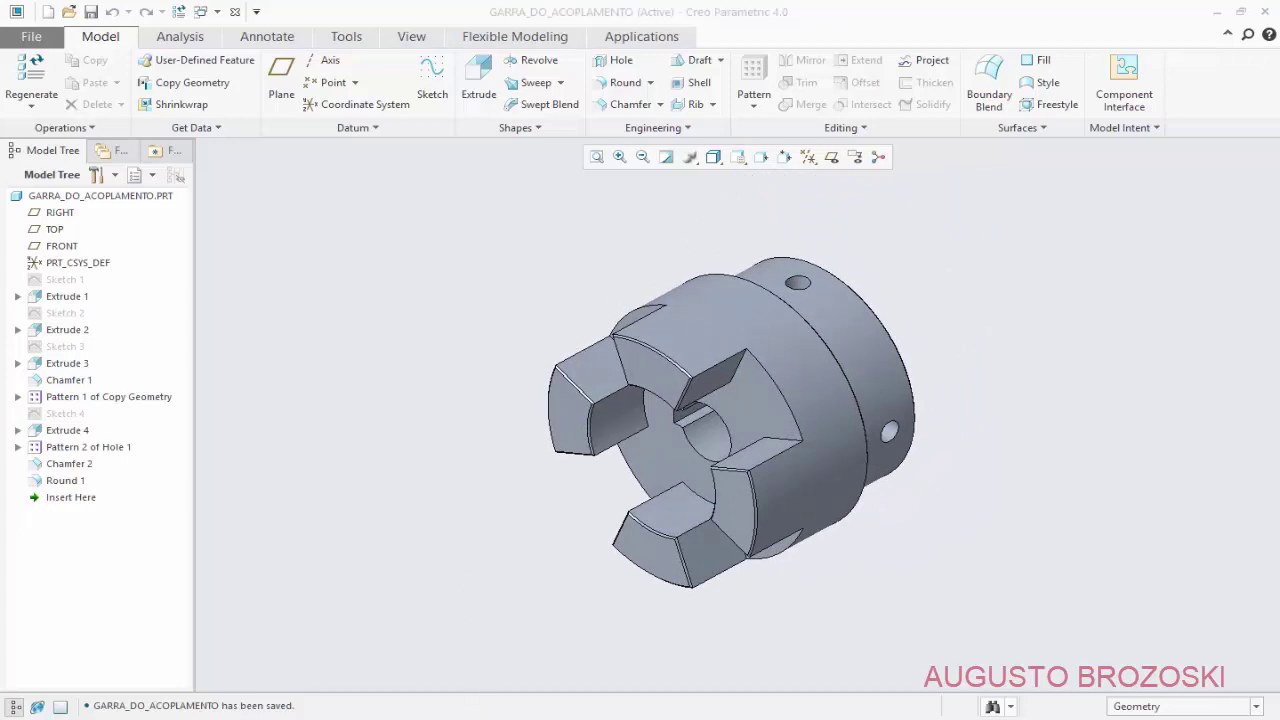
- Review the elastic element in the PDF drawing and create a solid part named Elemento_Elastico from the mmns_part_solid template
key("alt+Tab")
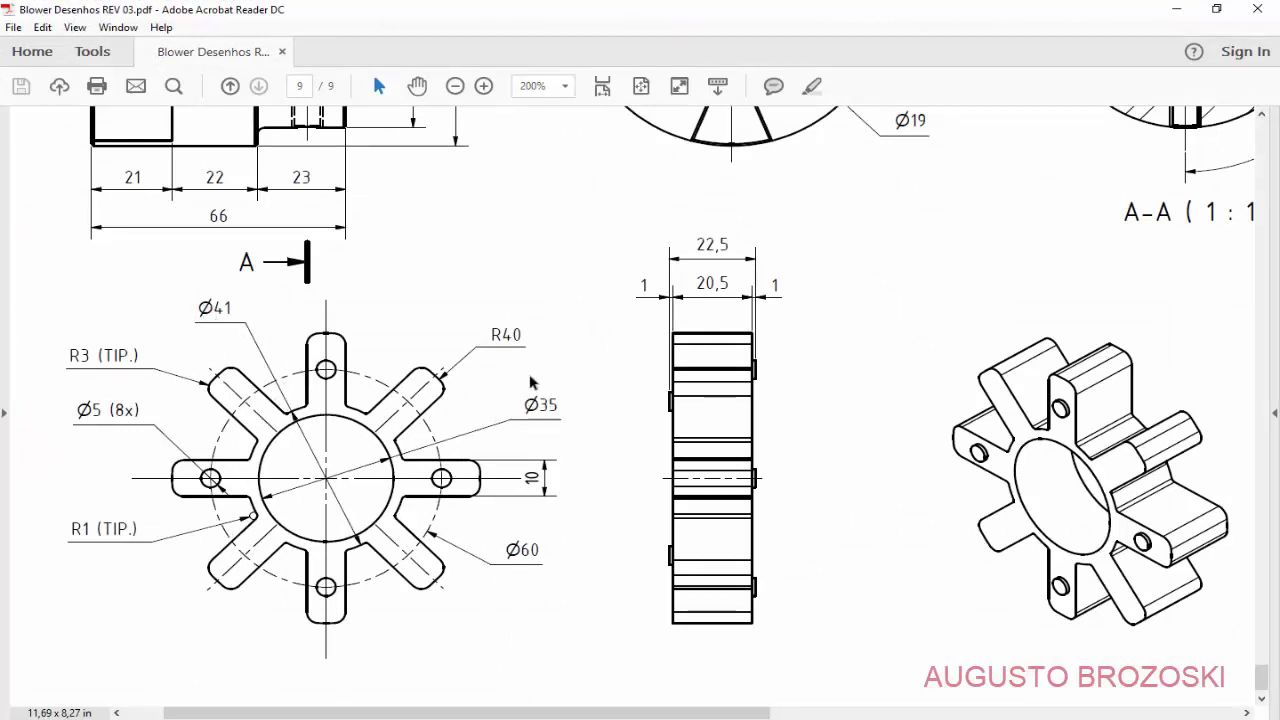
left_click(1175, 9)
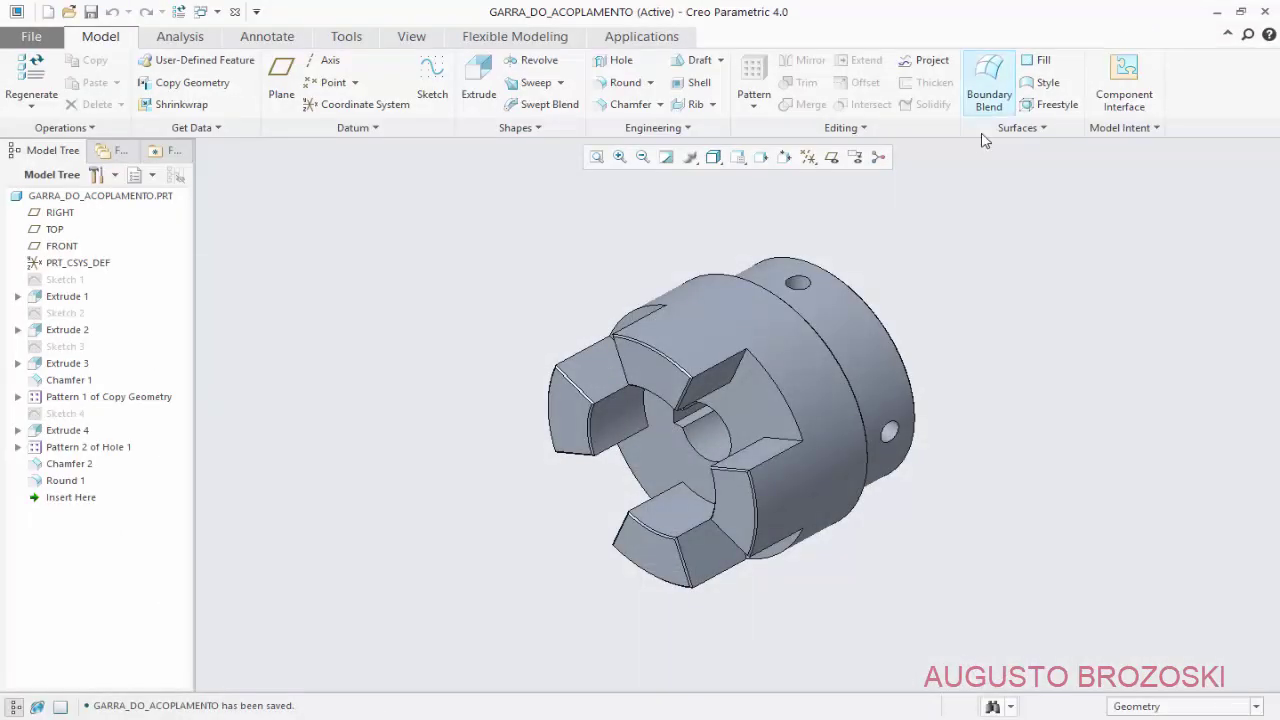
left_click(47, 11)
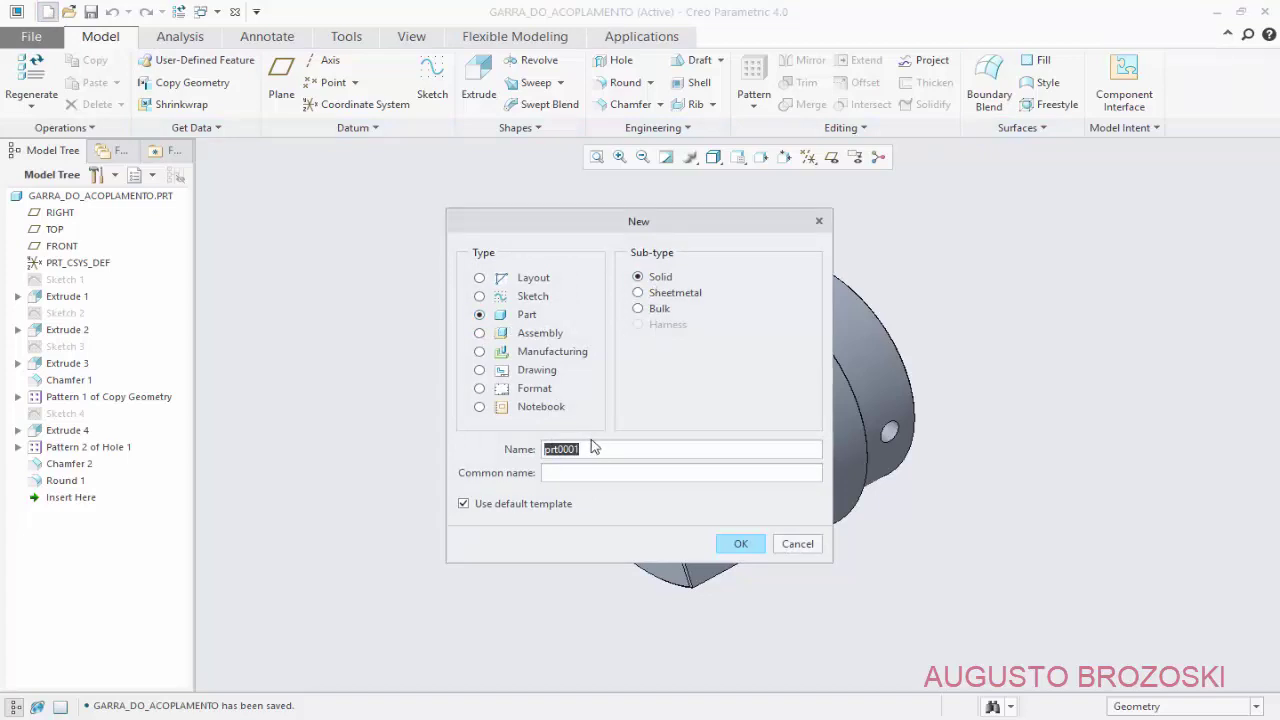
type("Elemento_Elastico")
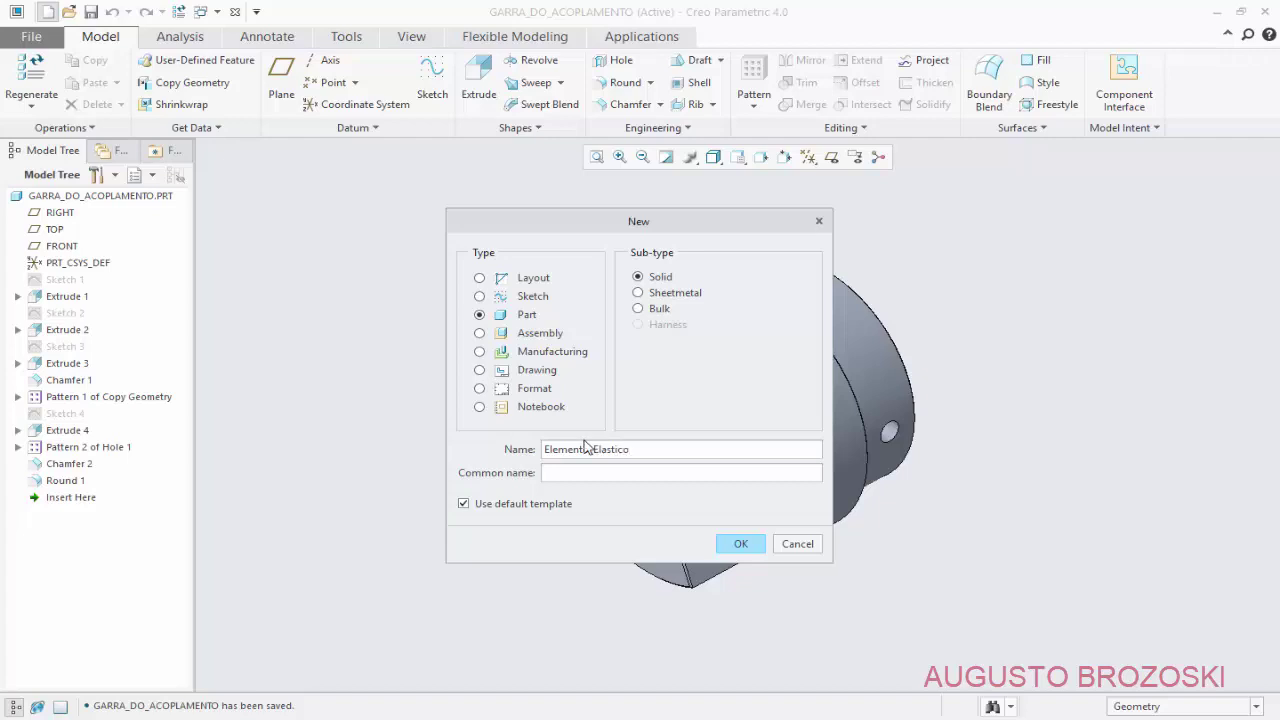
left_click(464, 504)
left_click(742, 547)
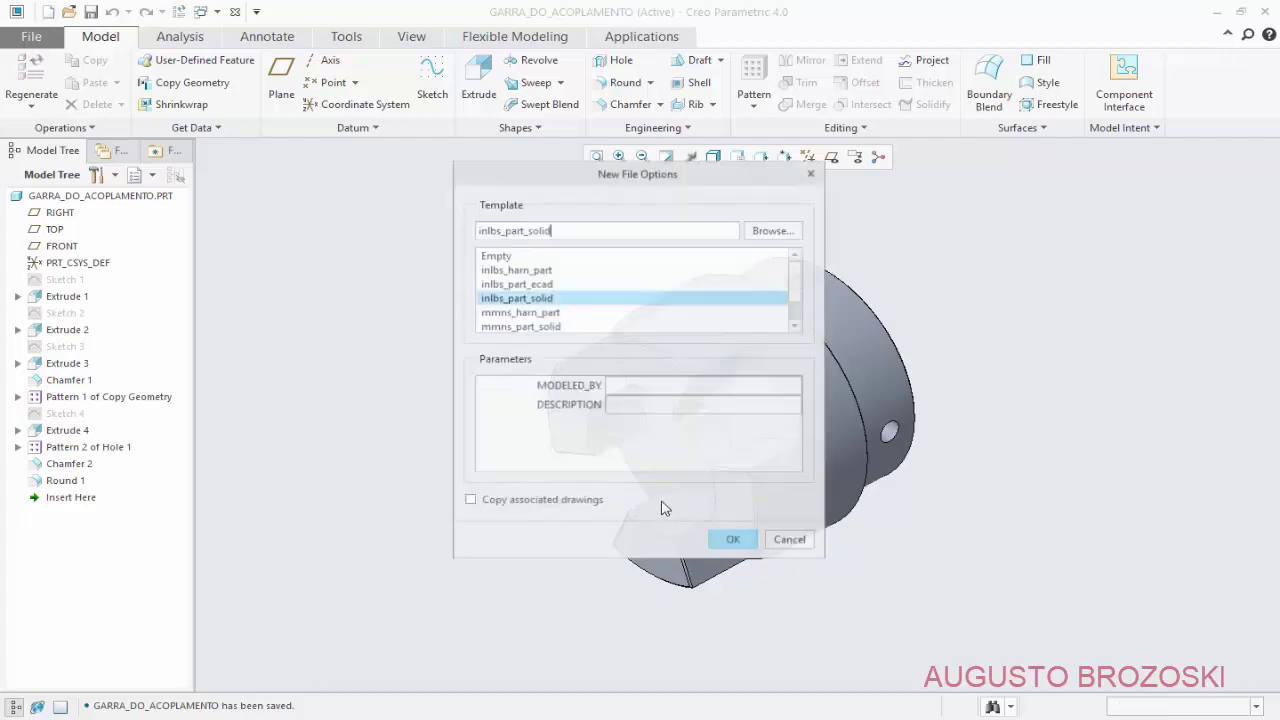
left_click(508, 328)
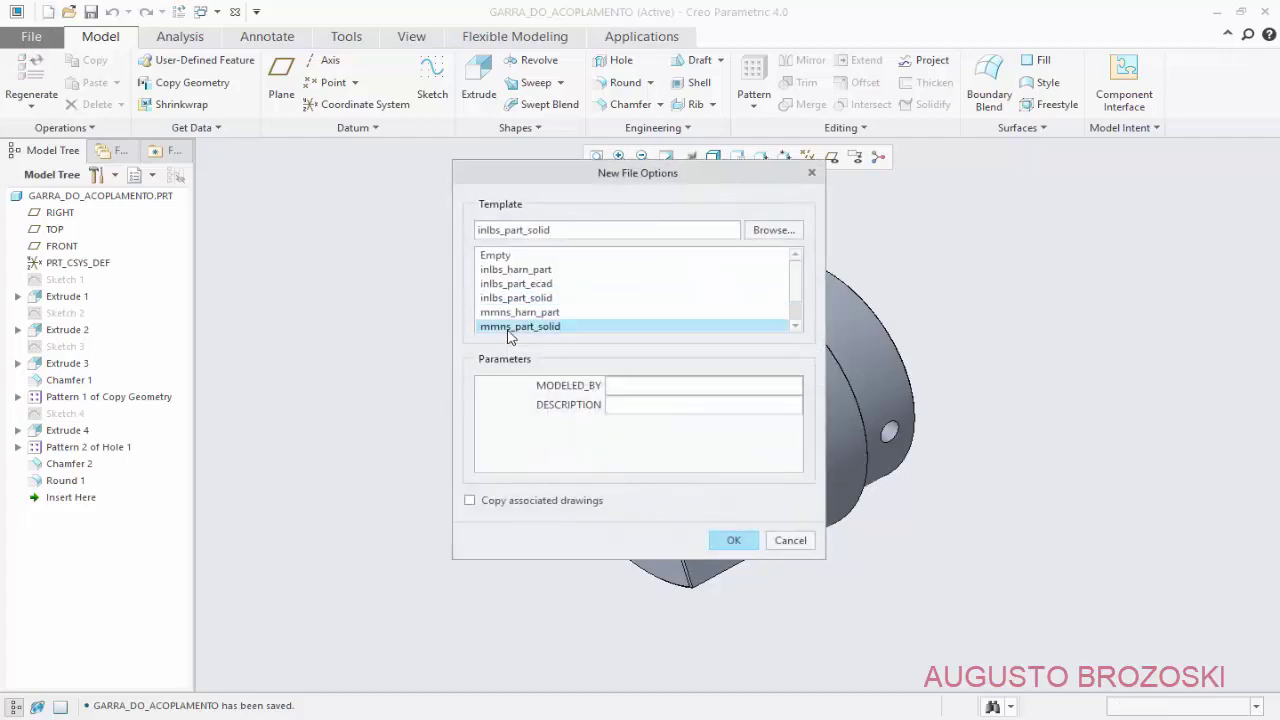
left_click(735, 541)
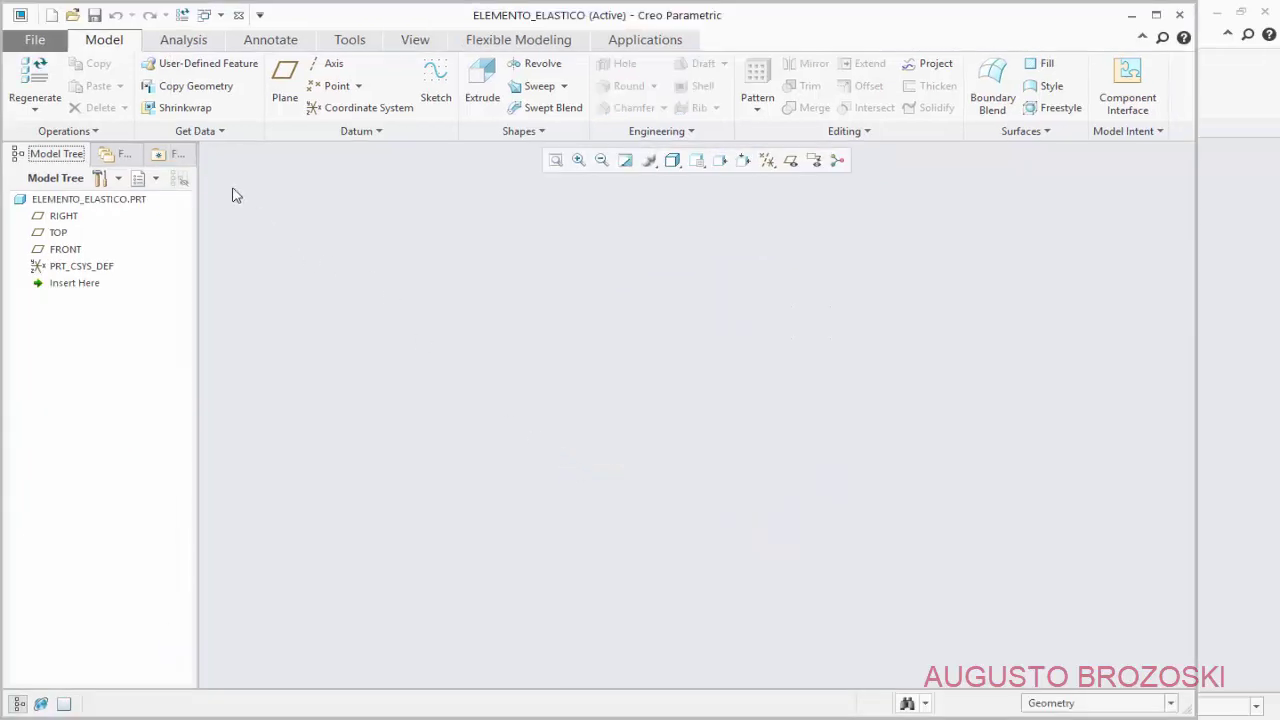
- Start a sketch on the FRONT plane with RIGHT as the right-facing reference, viewed in 2D with datum planes hidden
left_click(430, 86)
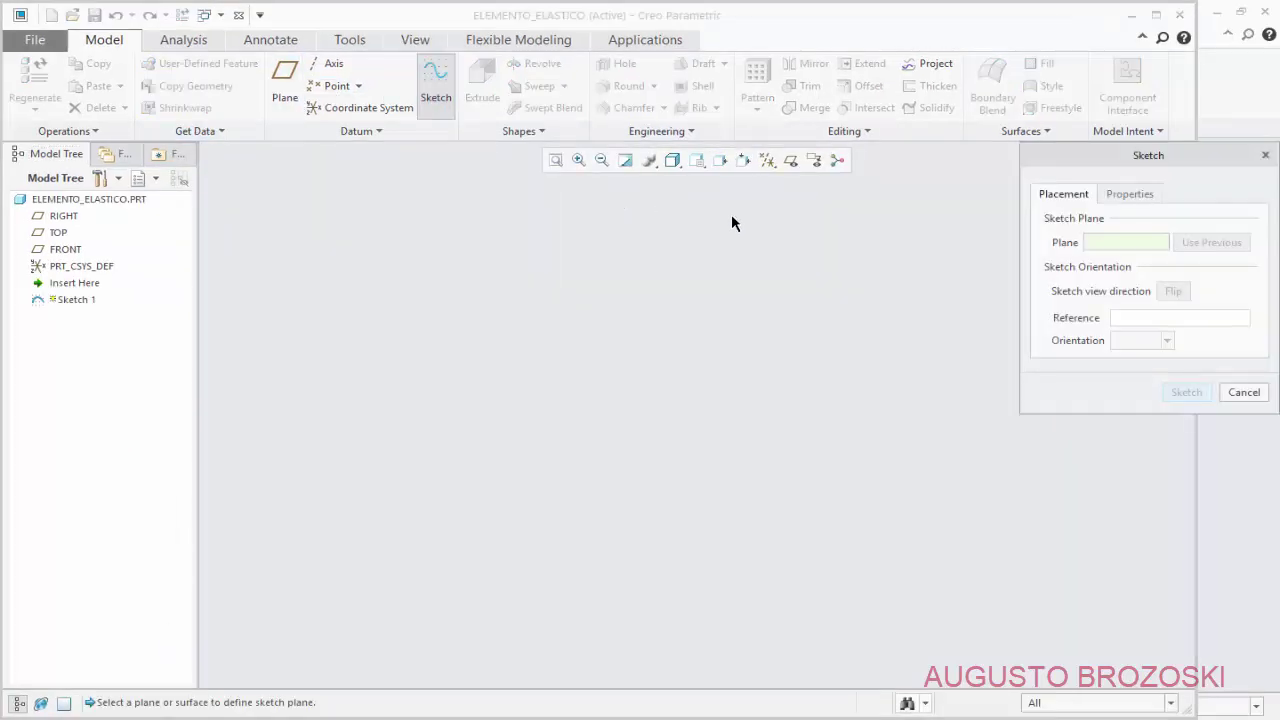
left_click(791, 161)
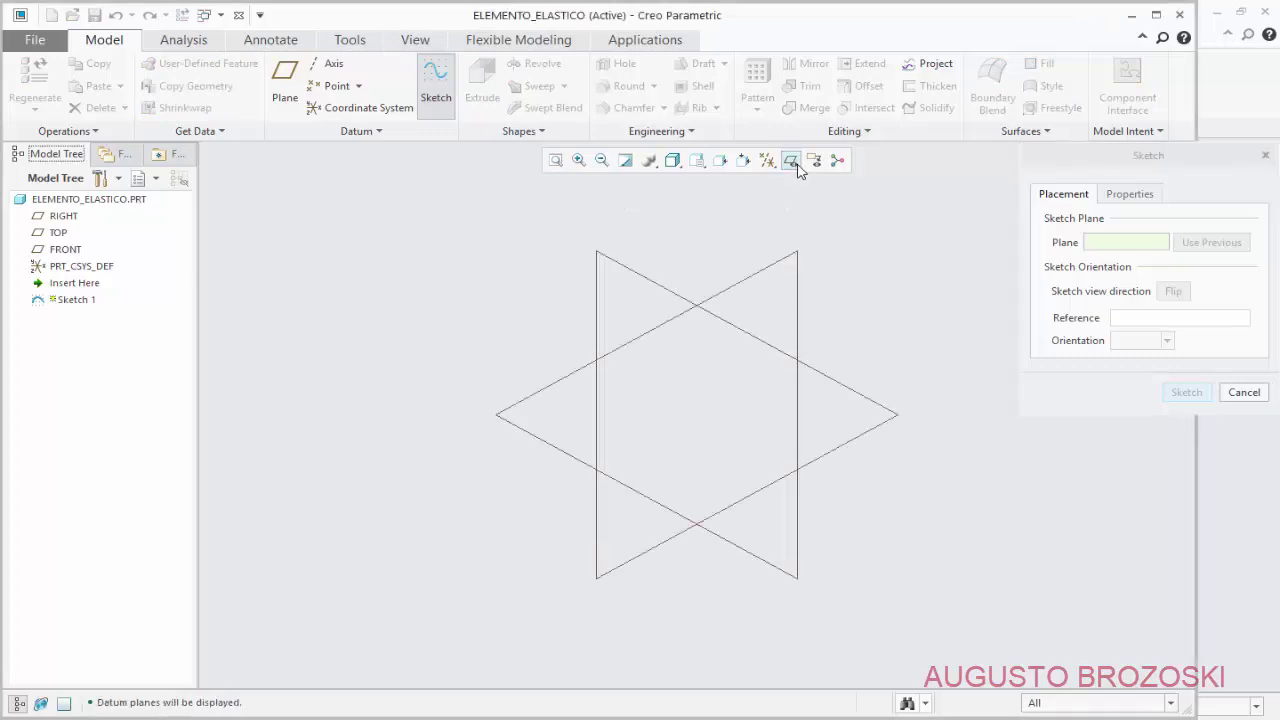
left_click(622, 268)
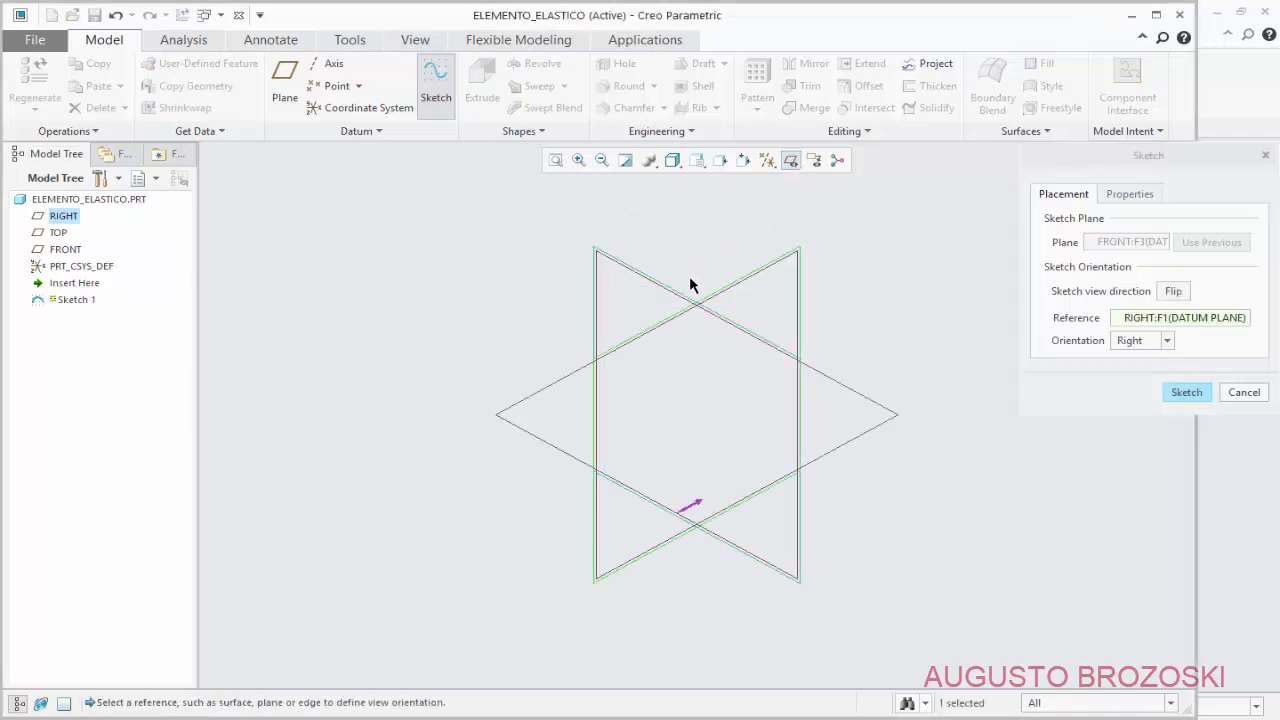
left_click(1186, 392)
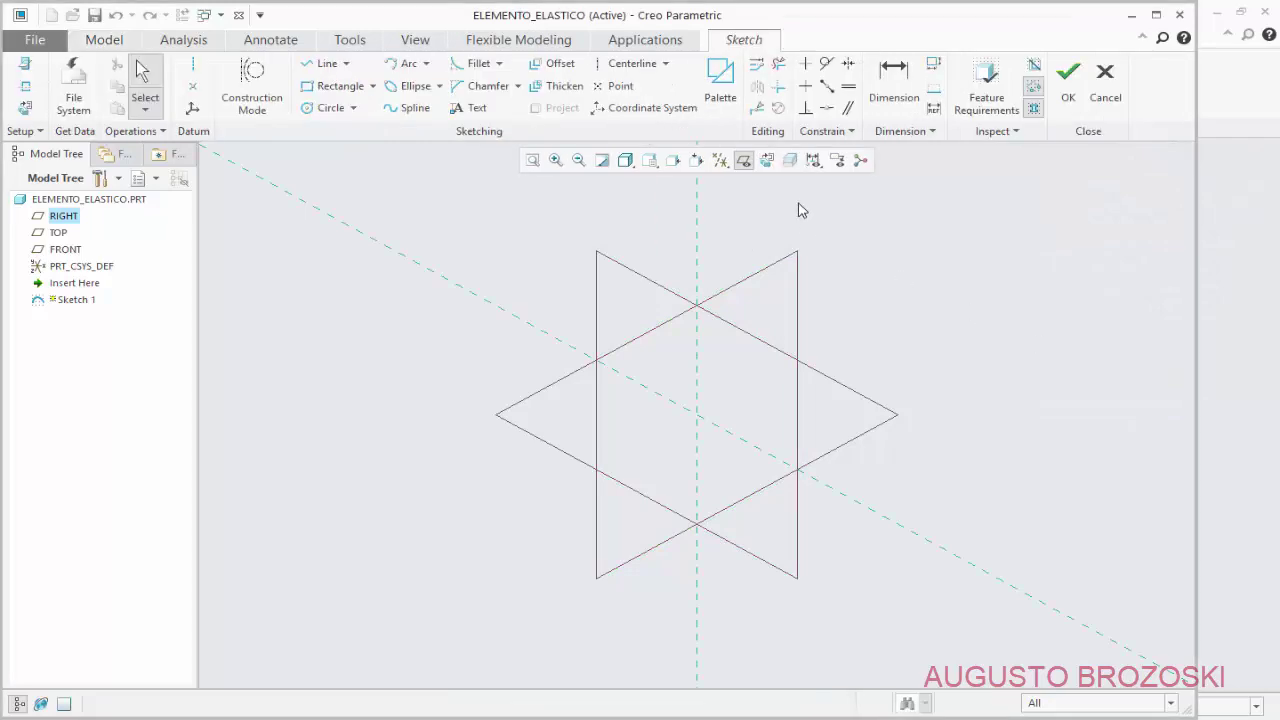
left_click(767, 162)
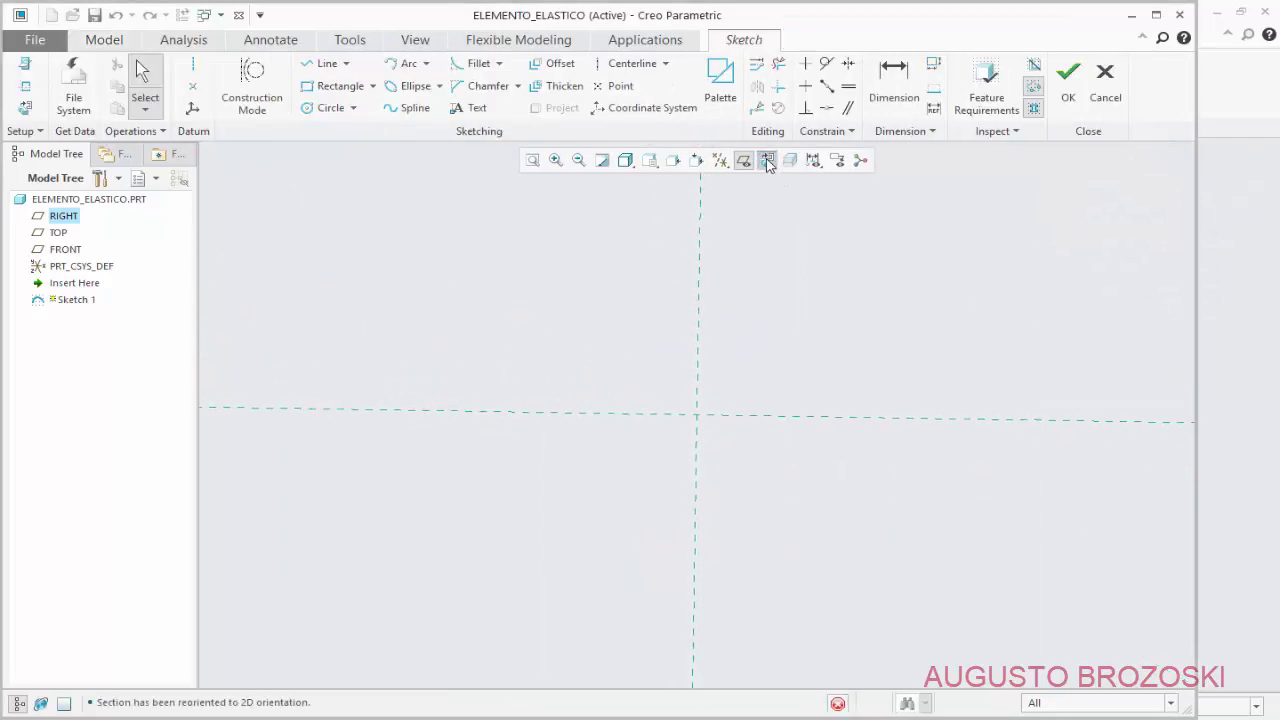
left_click(743, 161)
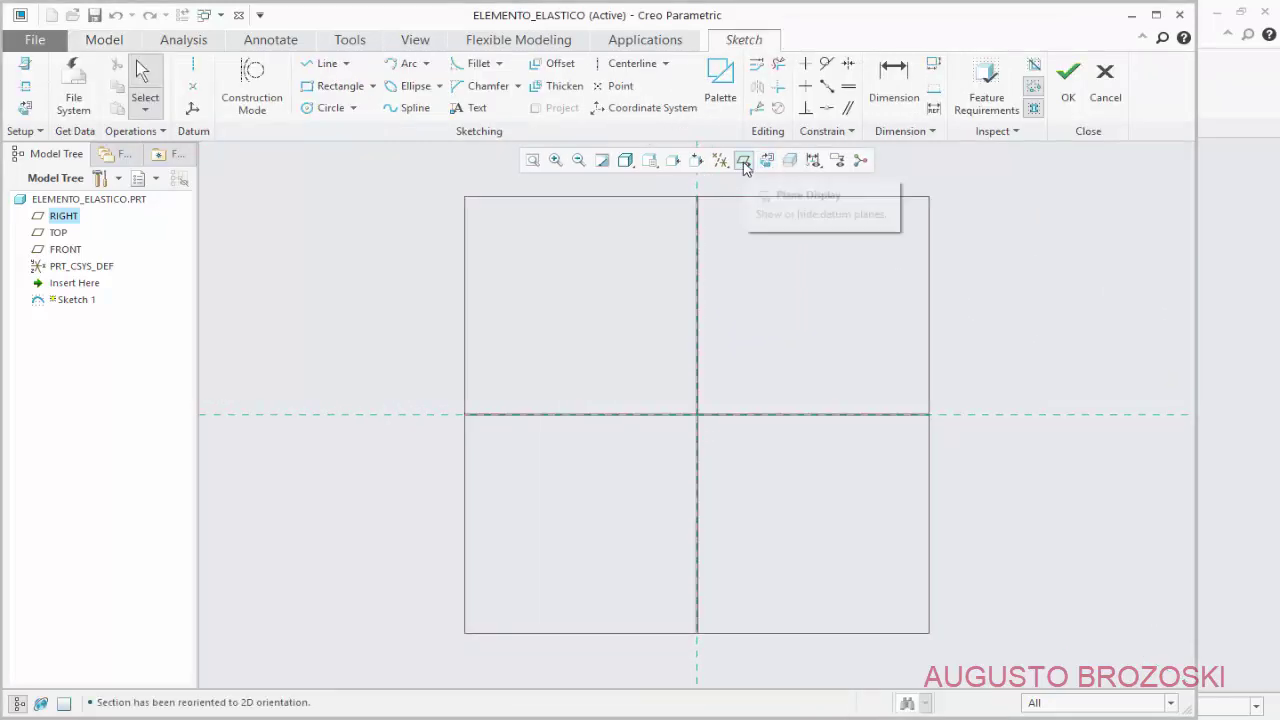
- Check the ring diameters in the PDF drawing and sketch two concentric circles at the origin, about 177 mm and 261 mm in diameter
left_click(770, 224)
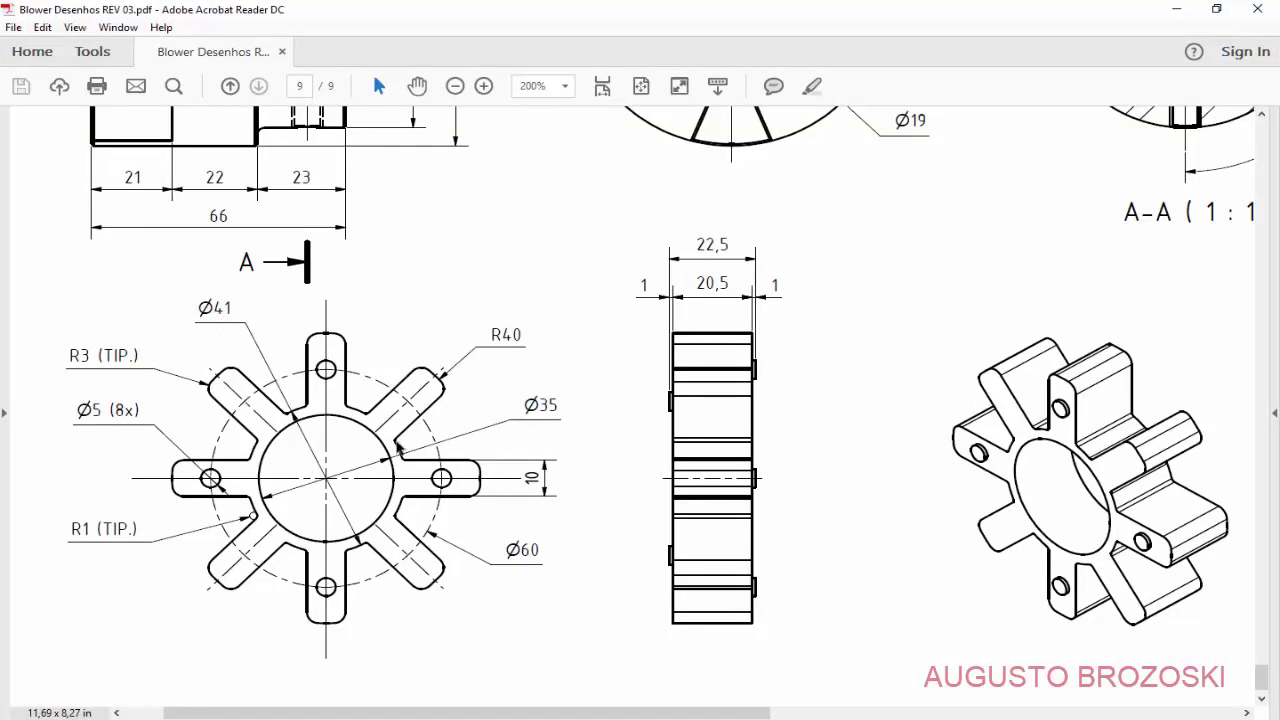
left_click(1176, 10)
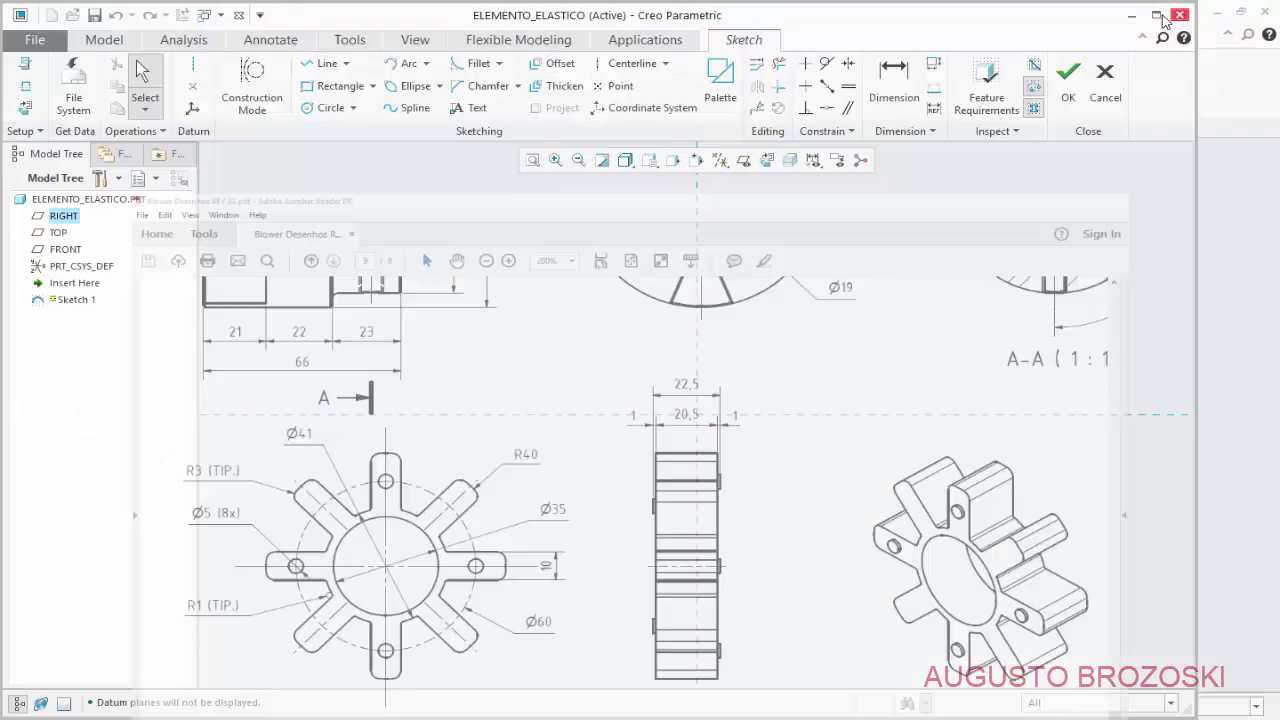
left_click(330, 107)
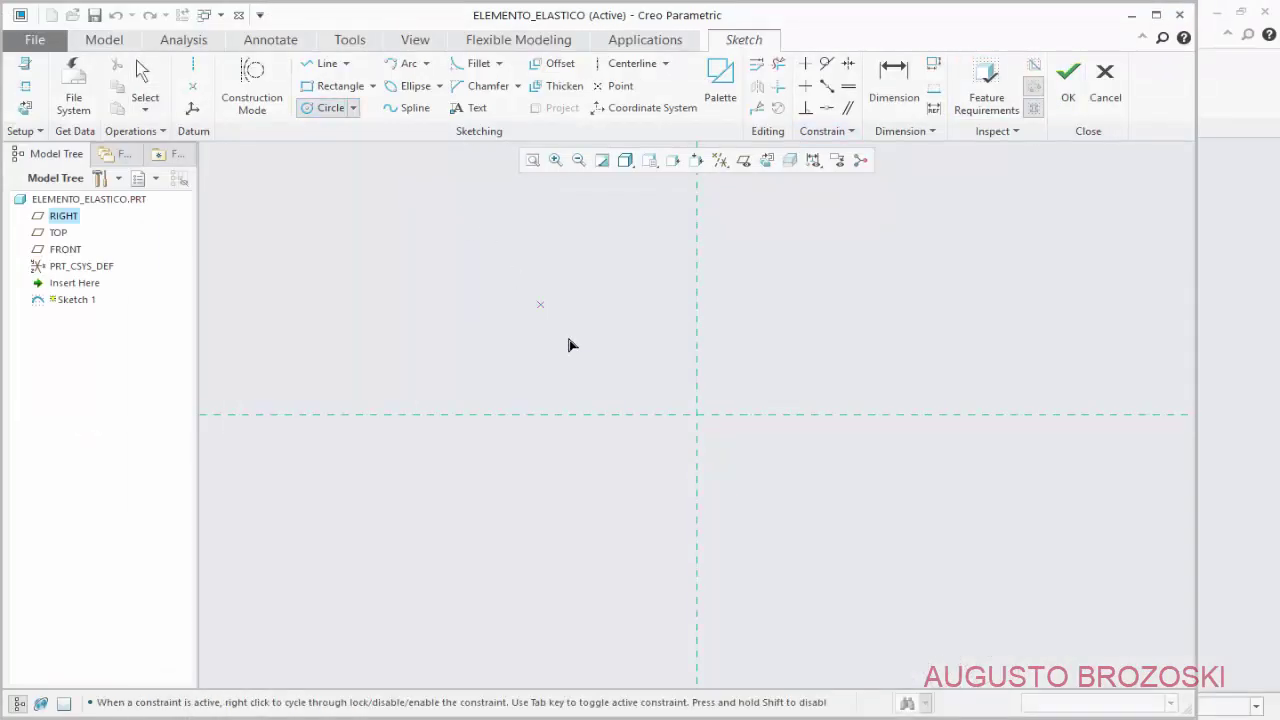
left_click(697, 414)
left_click(650, 360)
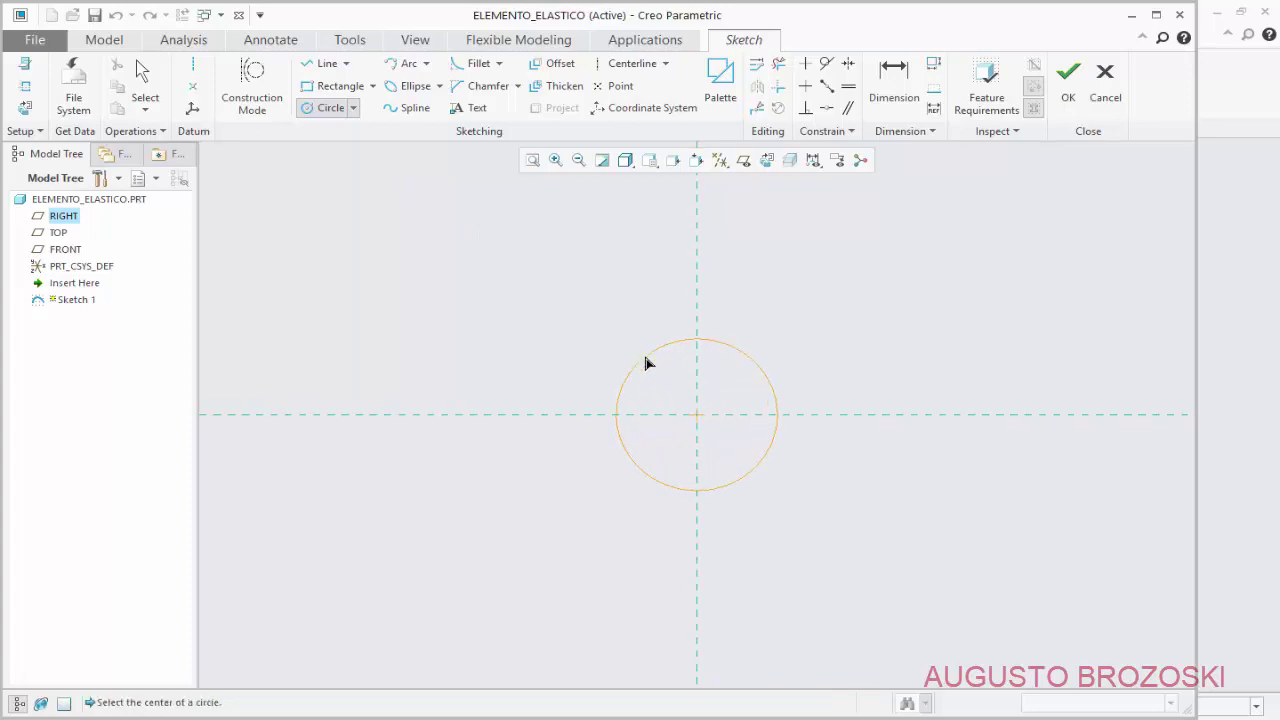
left_click(697, 414)
left_click(626, 319)
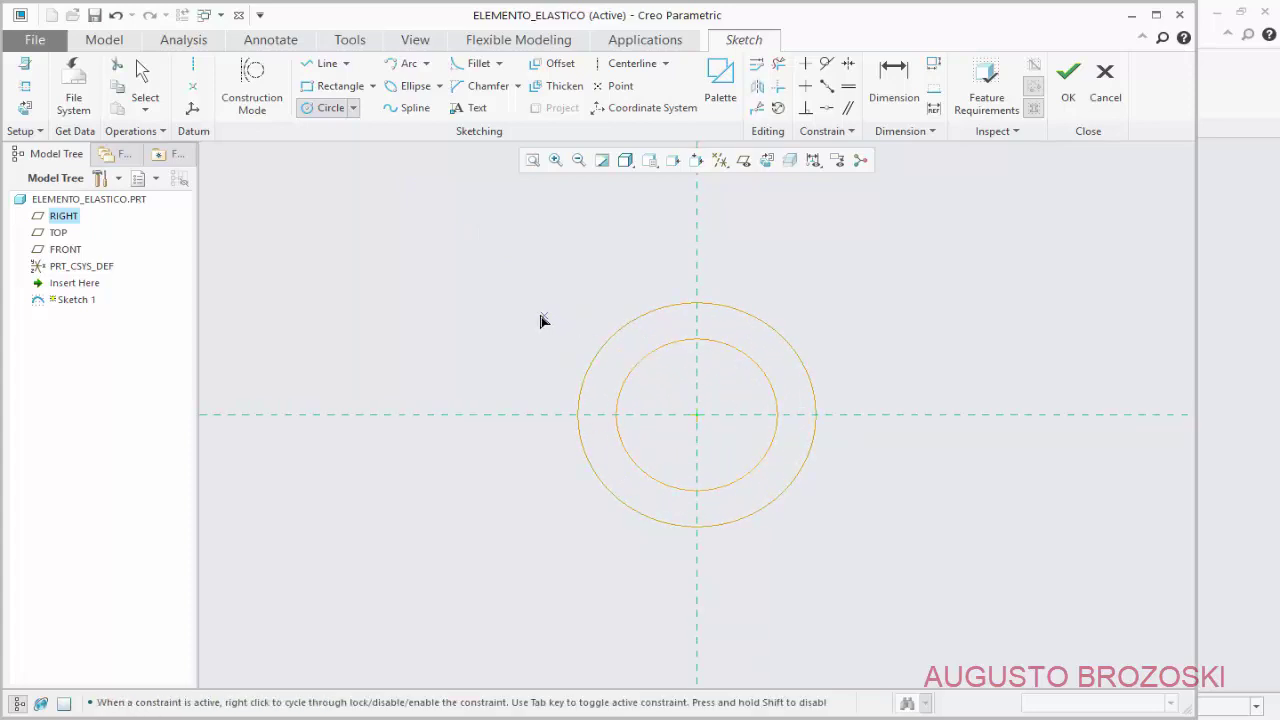
middle_click(536, 320)
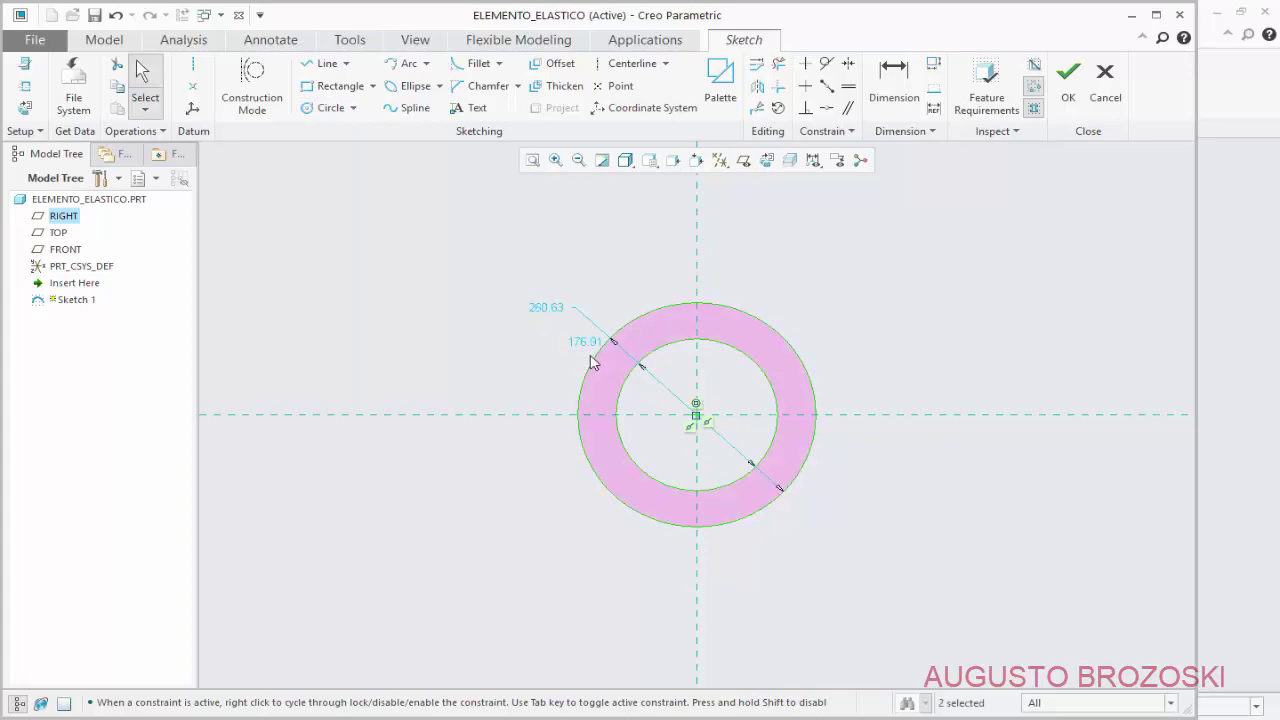
- Set the inner circle's diameter to 35 mm and the outer circle's to 41 mm, and finish the sketch
left_click_drag(588, 346, 665, 413)
double_click(658, 400)
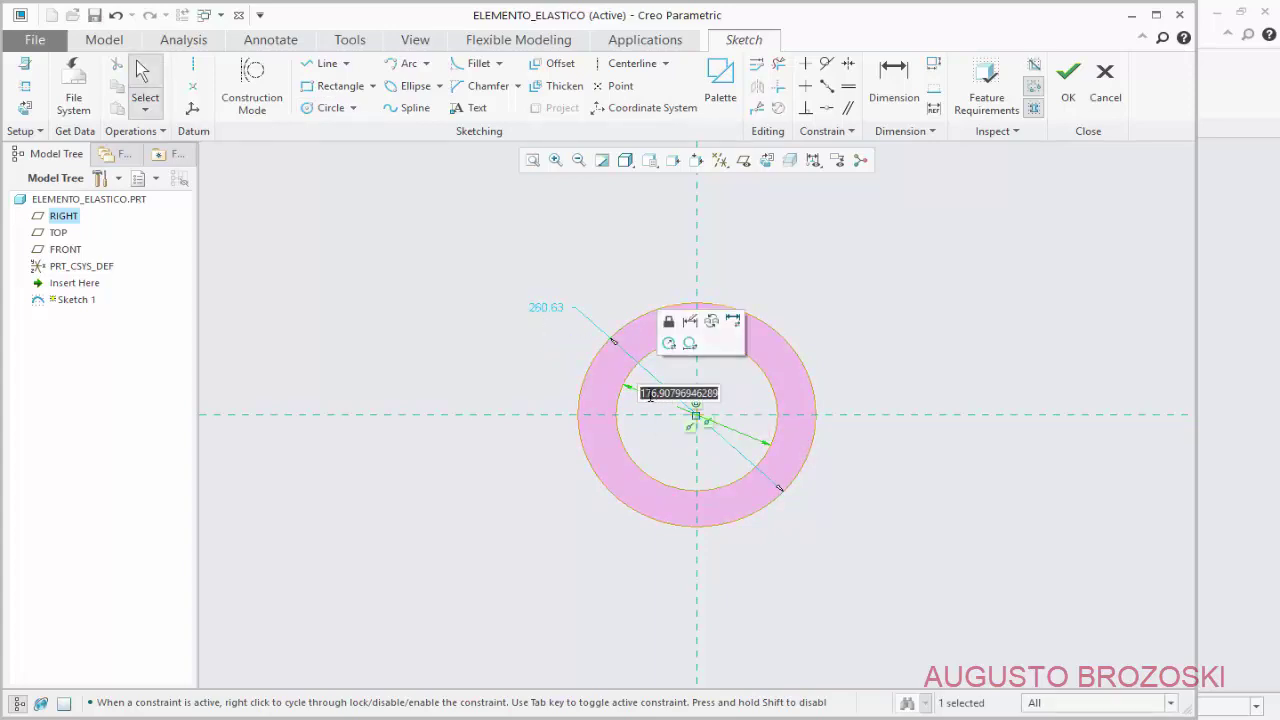
type("35")
key("Return")
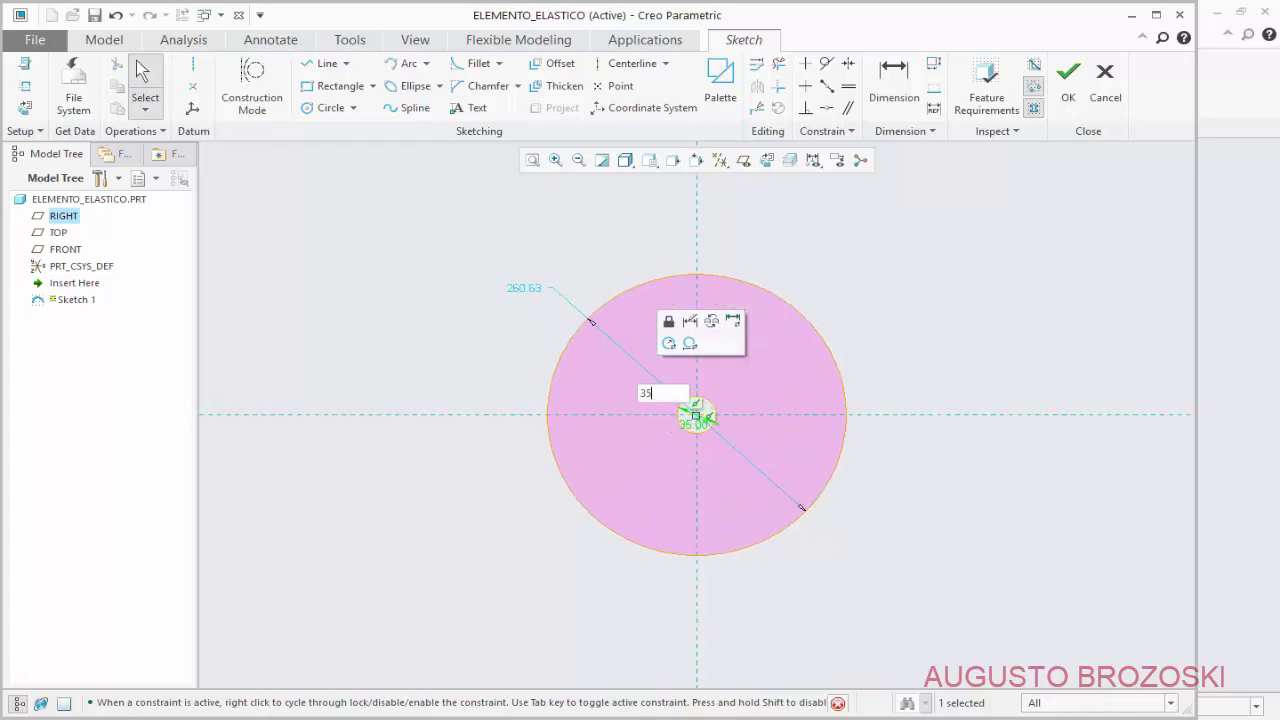
double_click(477, 242)
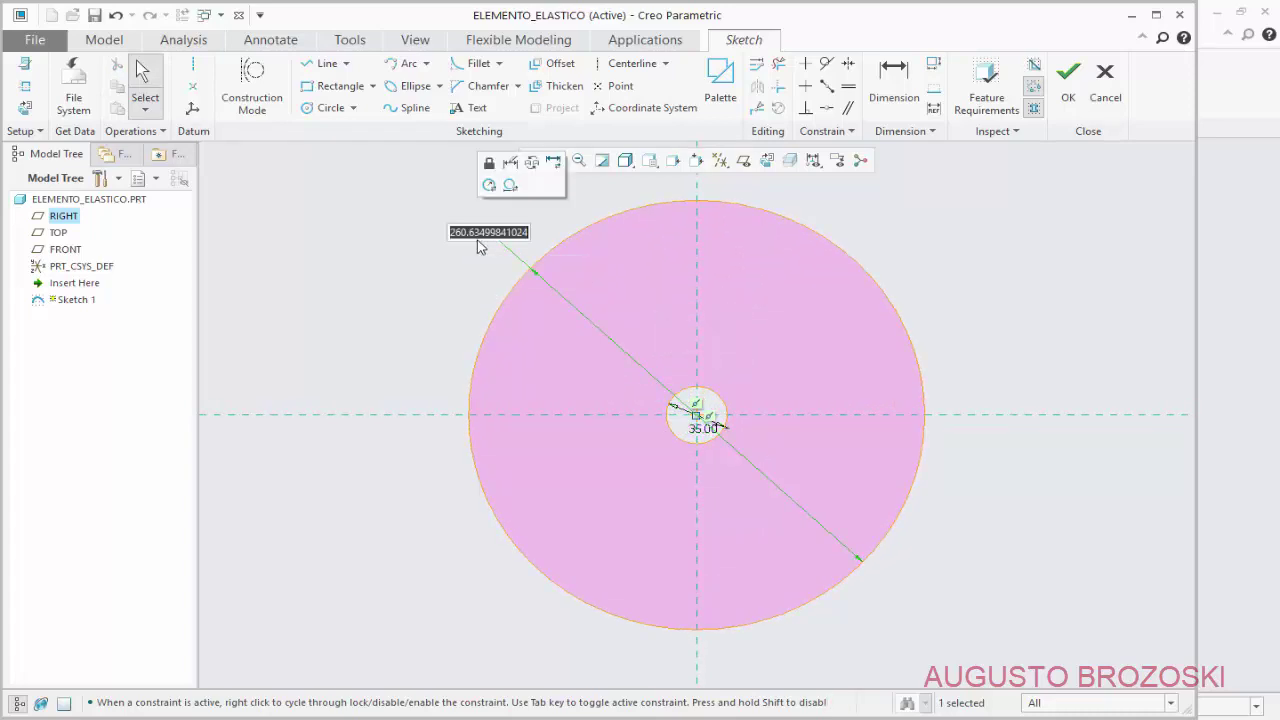
type("41")
key("Return")
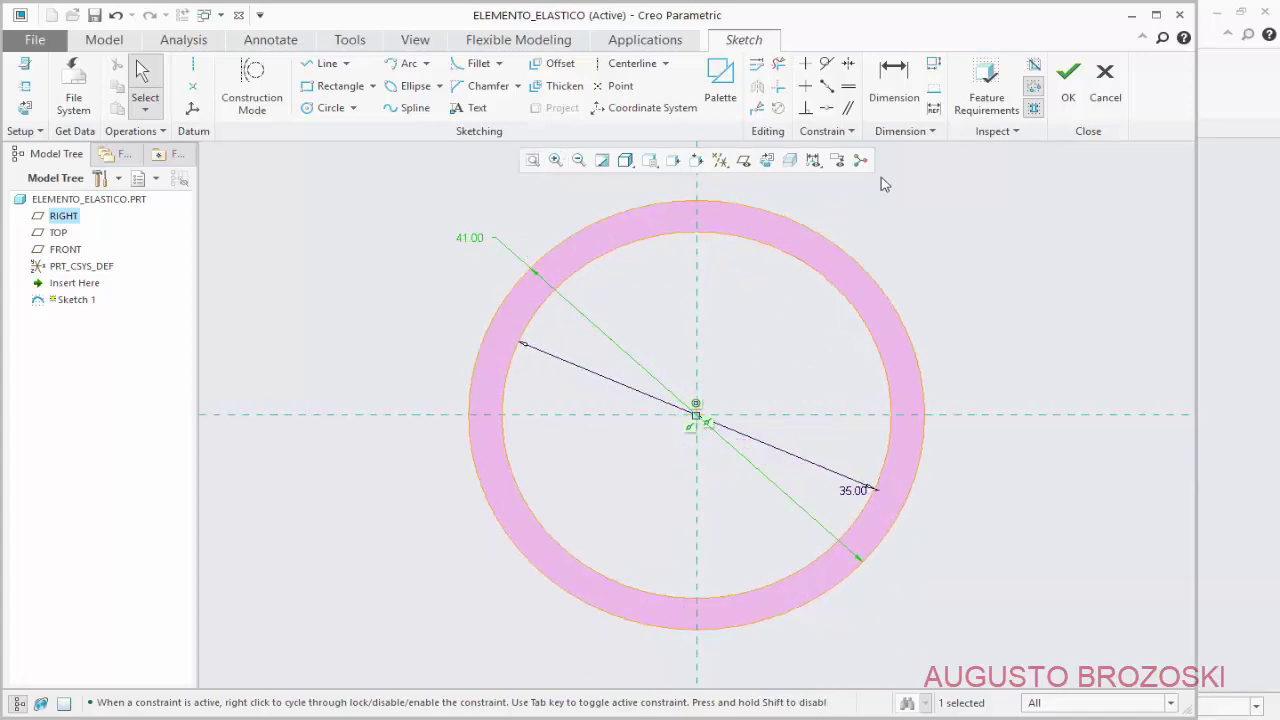
left_click(1067, 95)
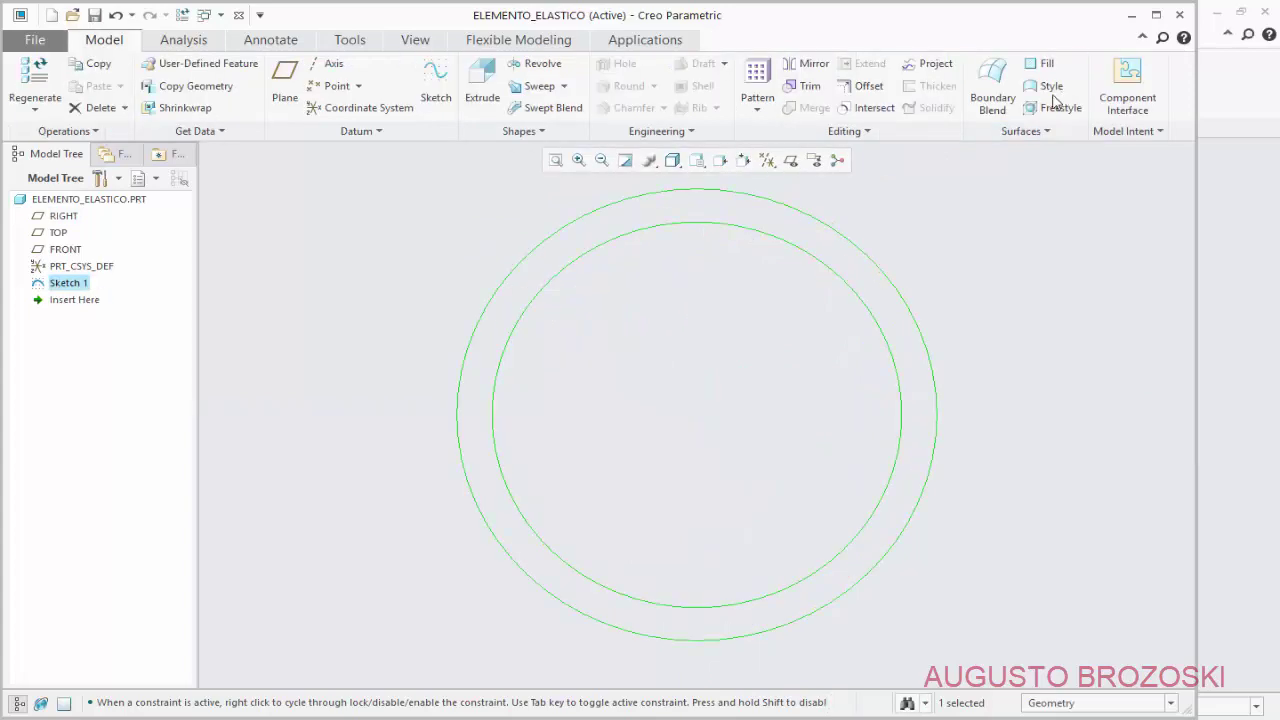
- Extrude the ring sketch symmetrically about its plane to the drawing's 20.5 mm thickness and show it in standard orientation
left_click(716, 164)
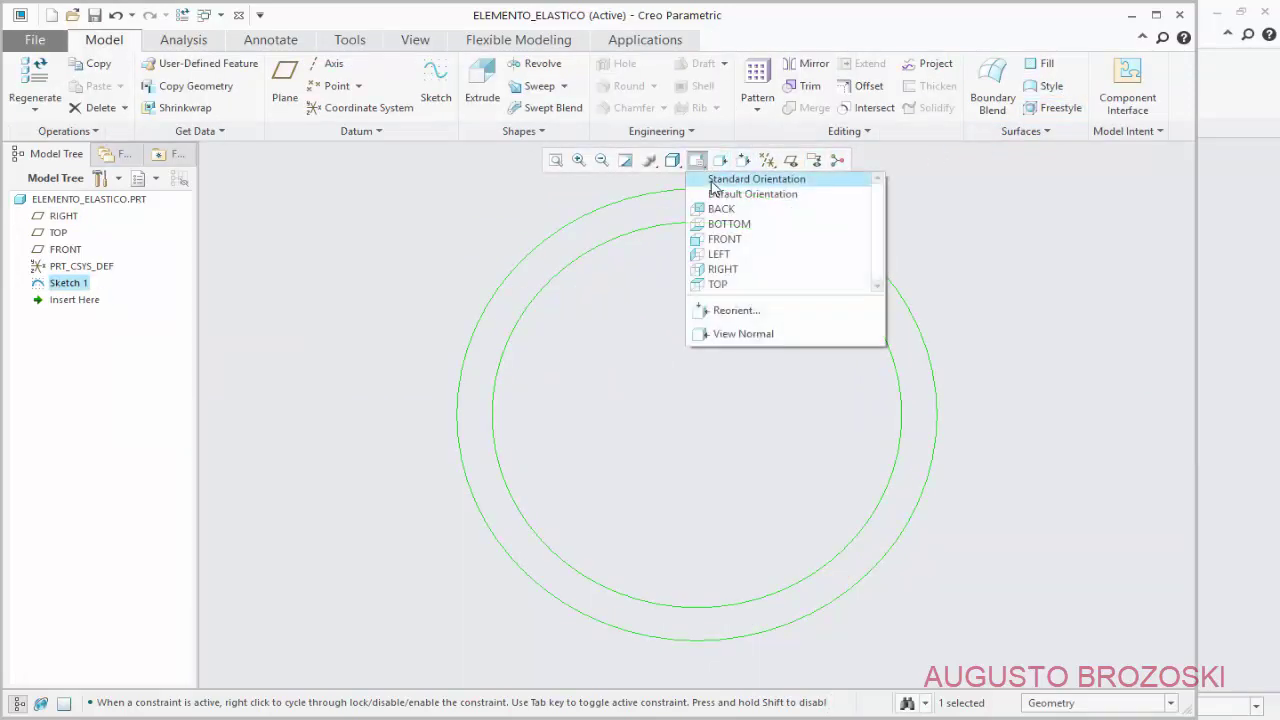
left_click(716, 177)
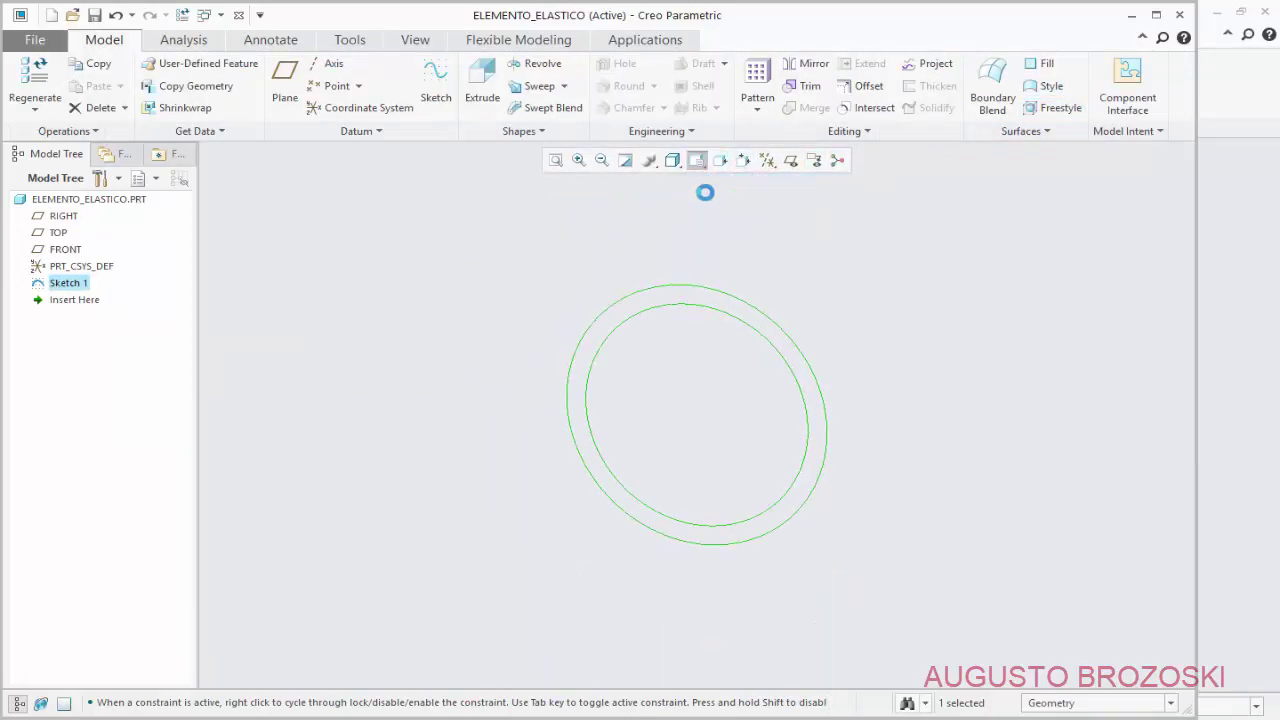
left_click(482, 82)
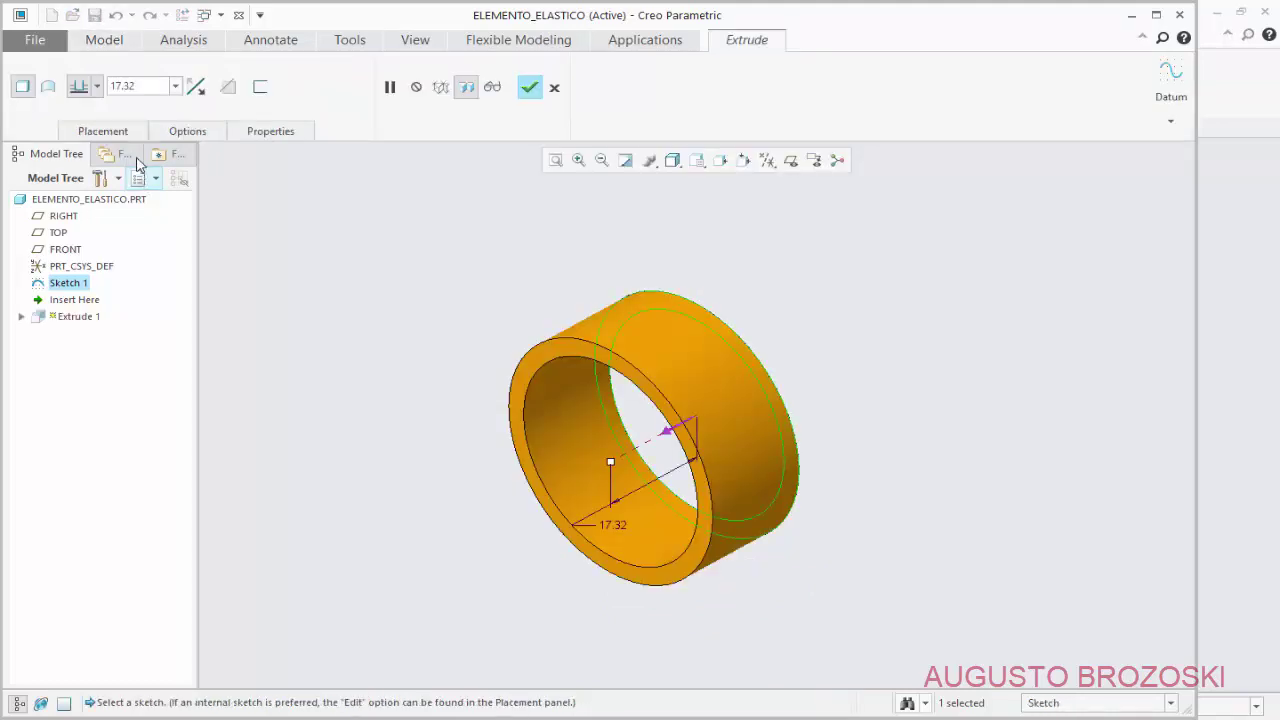
left_click(97, 88)
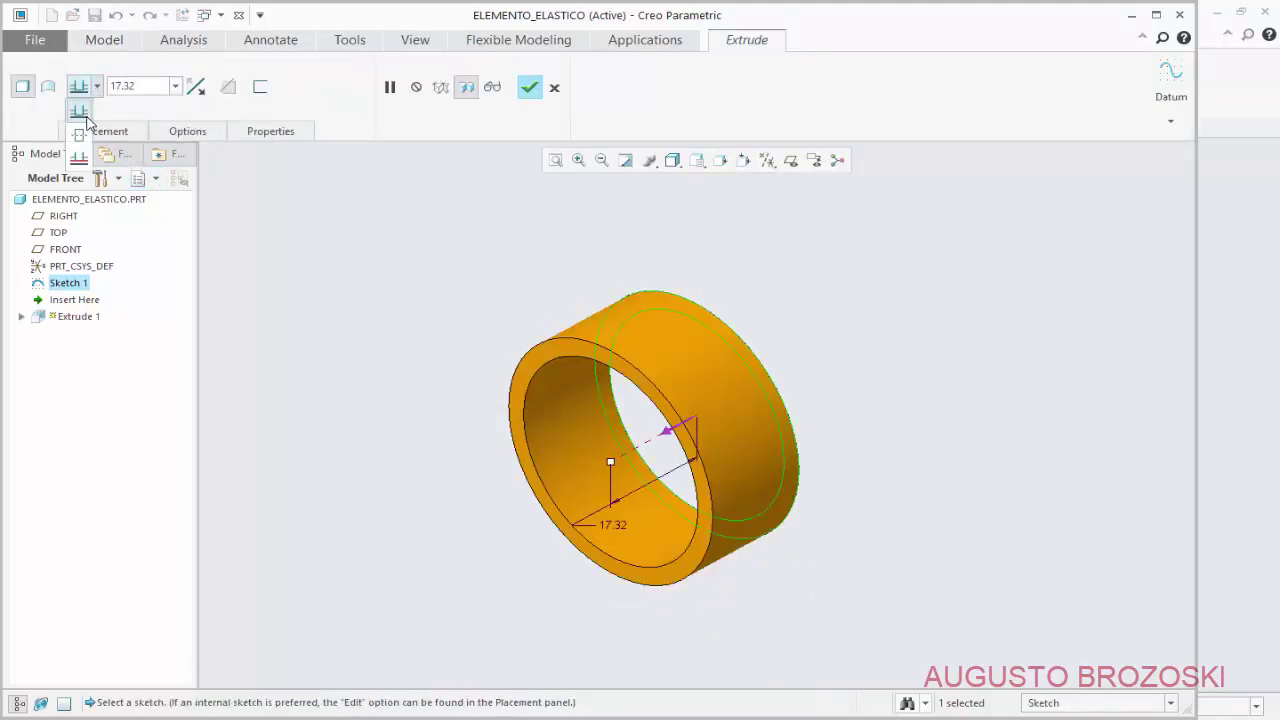
left_click(78, 134)
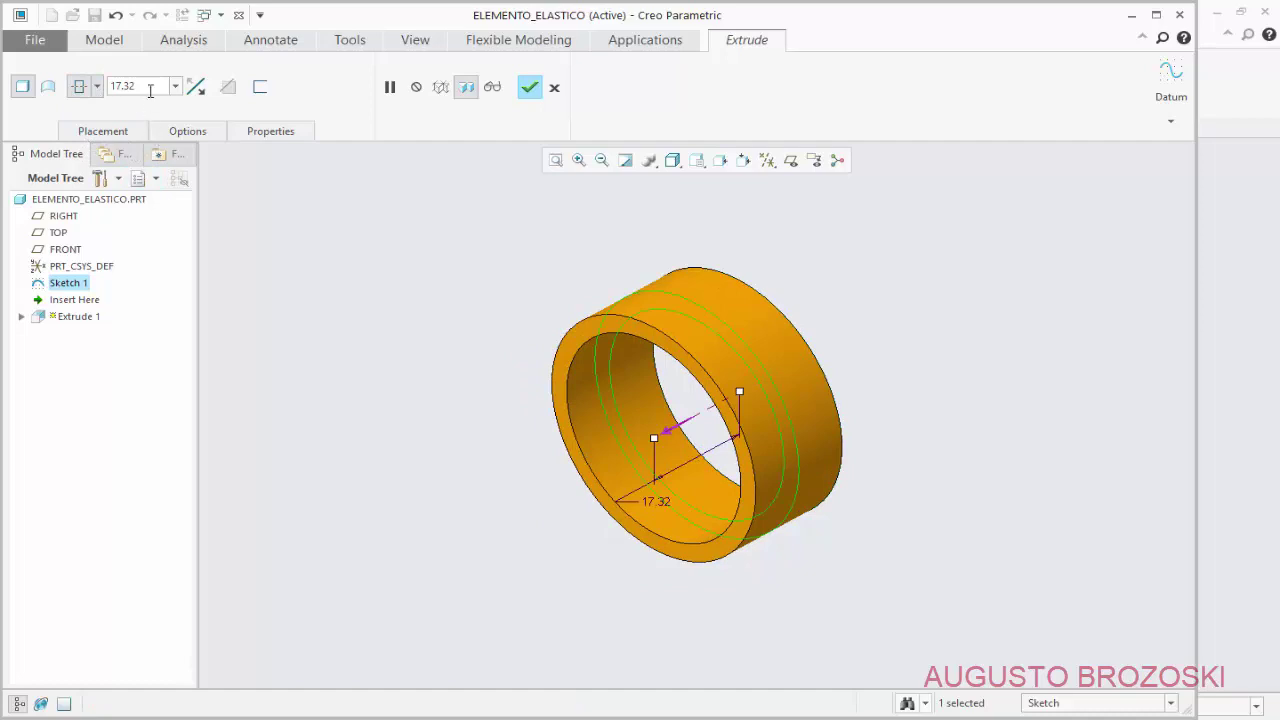
double_click(150, 90)
key("alt+Tab")
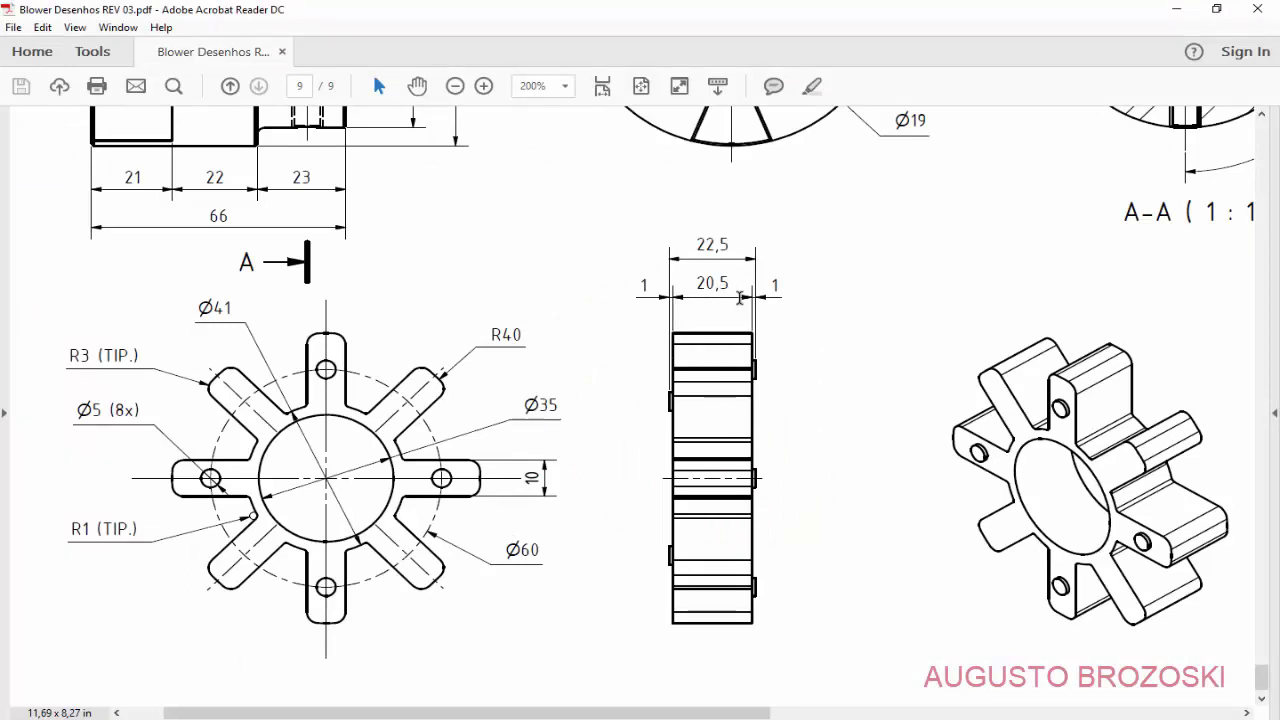
left_click(1177, 9)
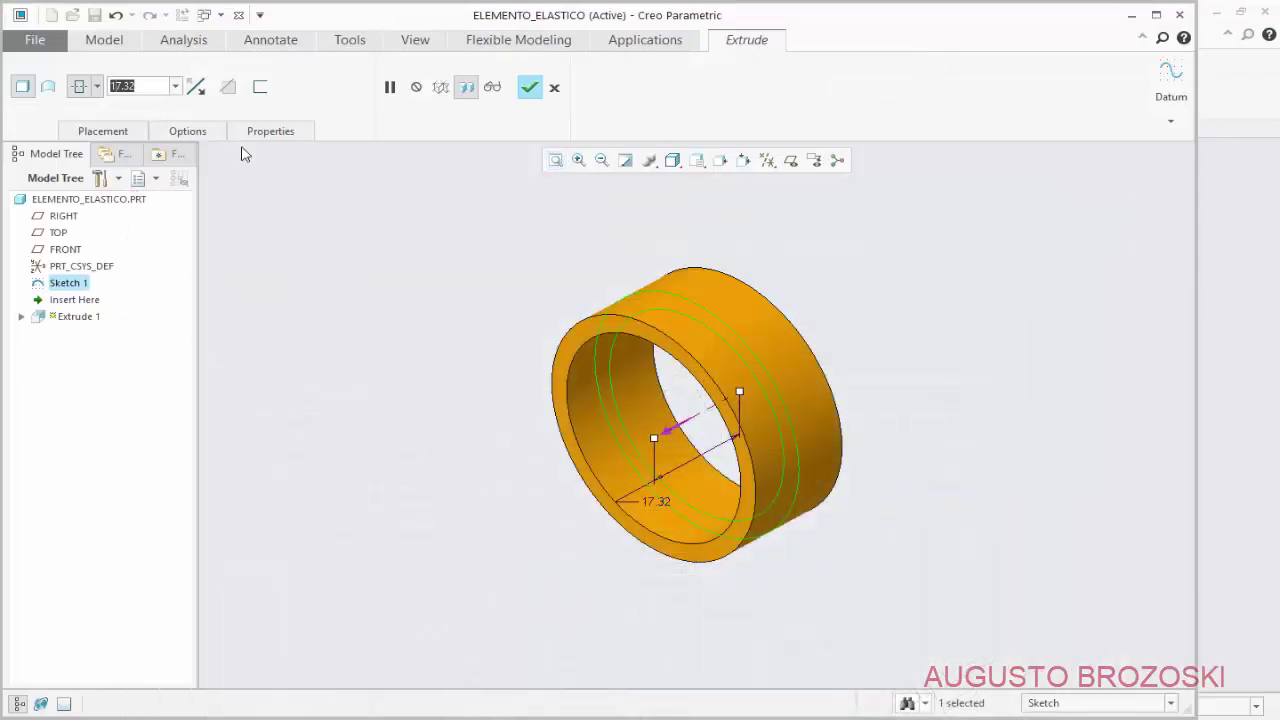
type("20.5")
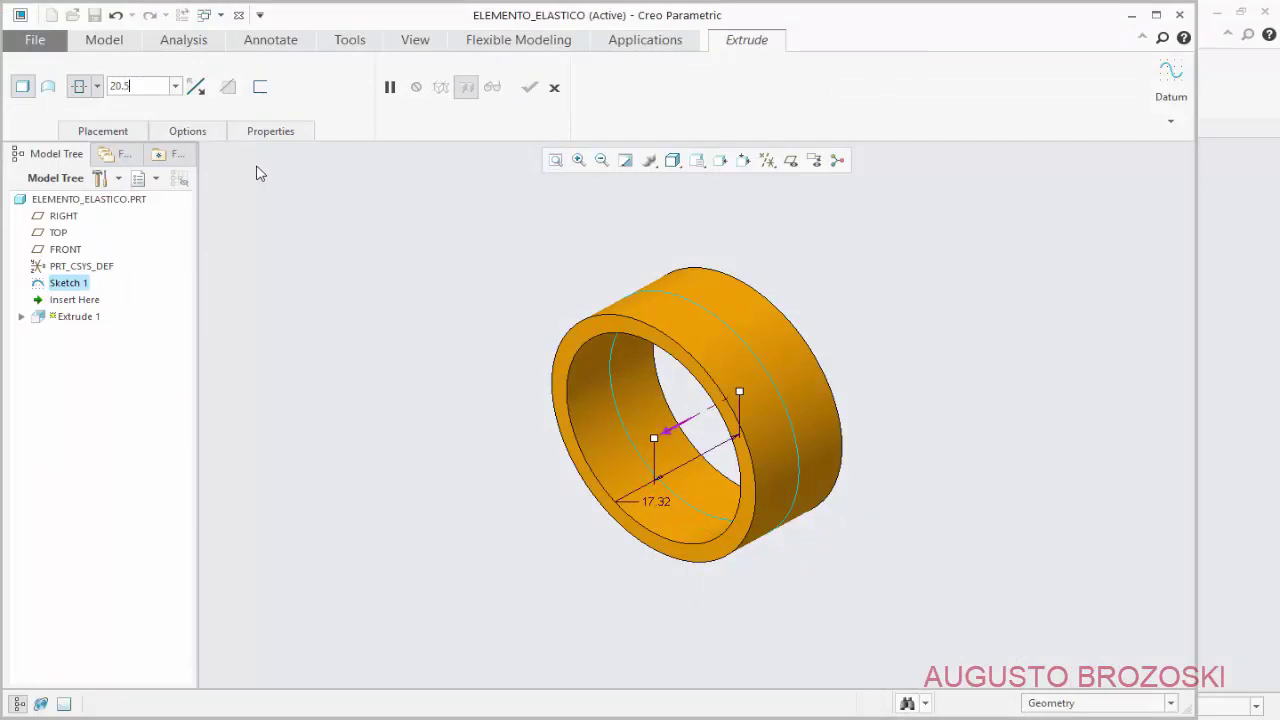
key("Return")
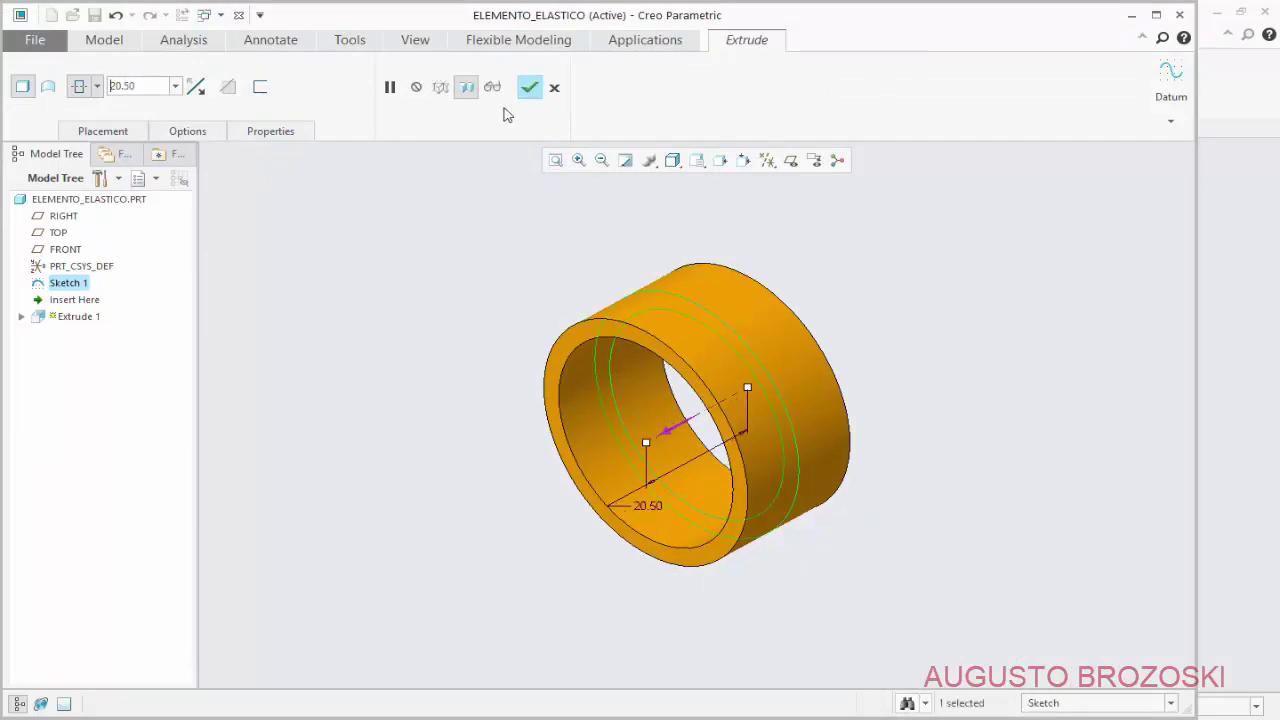
left_click(529, 87)
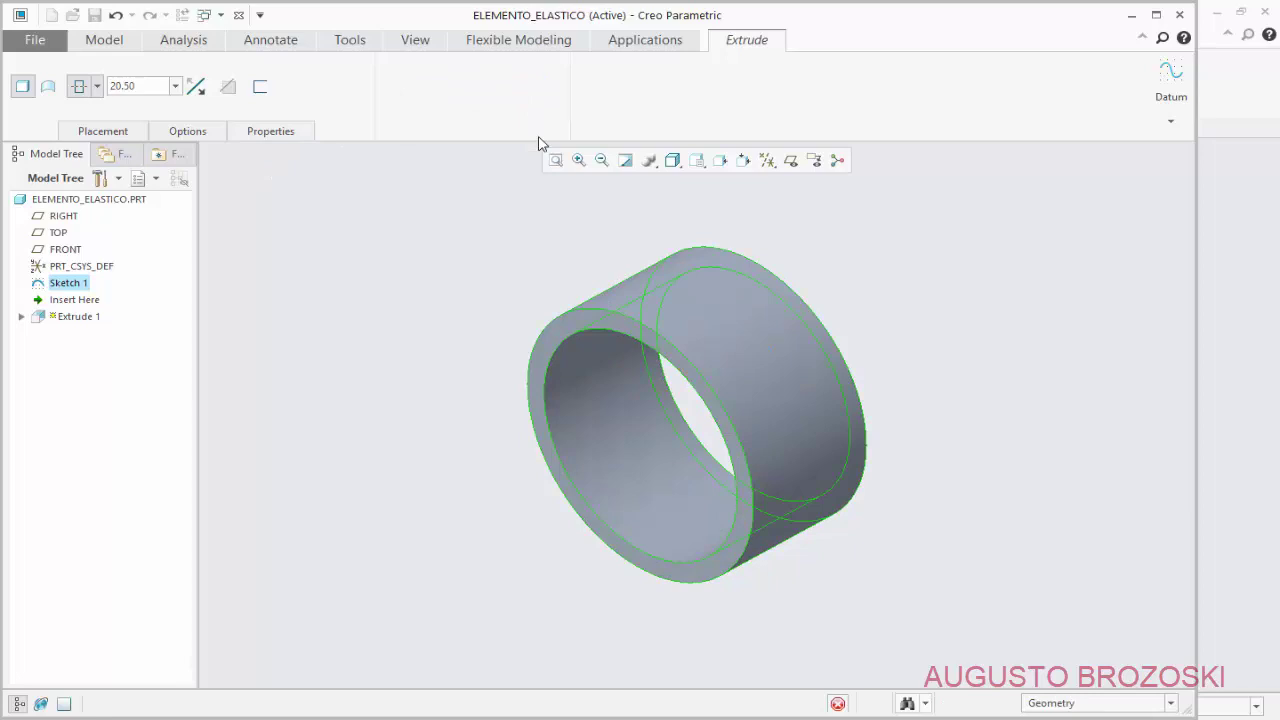
left_click(697, 161)
left_click(728, 177)
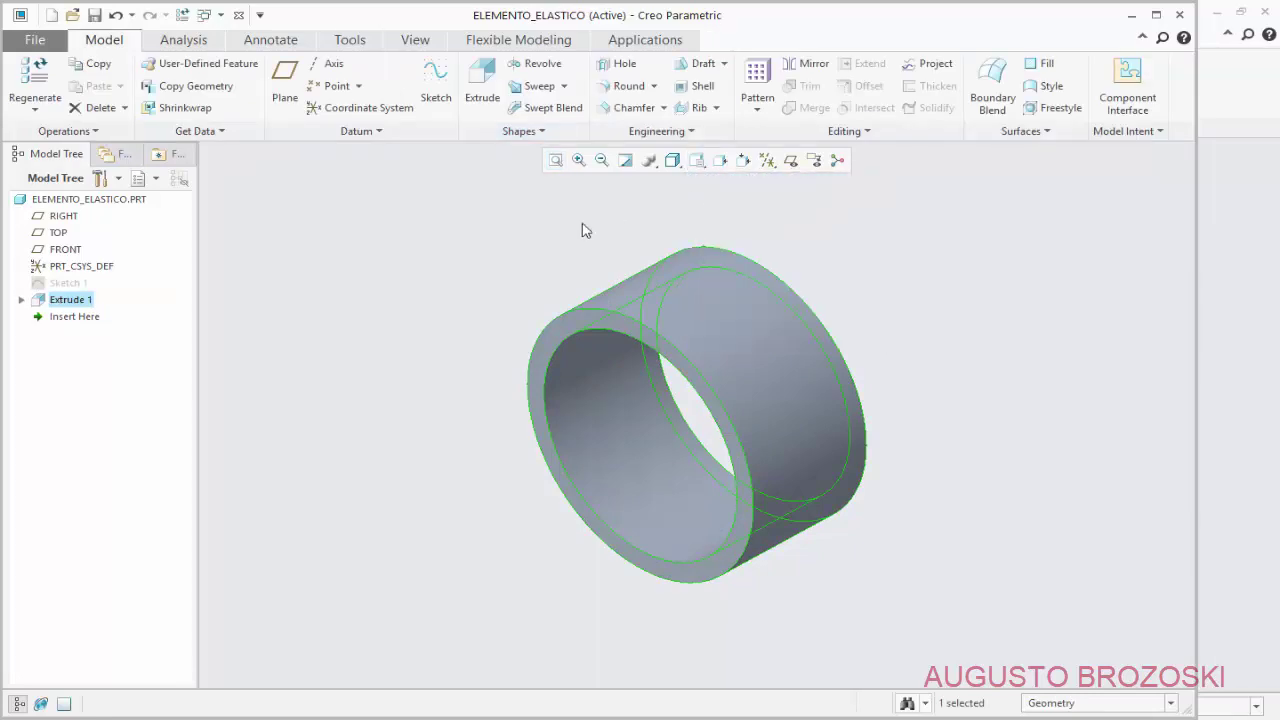
- Save the ELEMENTO_ELASTICO.PRT part in the Blower Exaustor Video folder
left_click(420, 238)
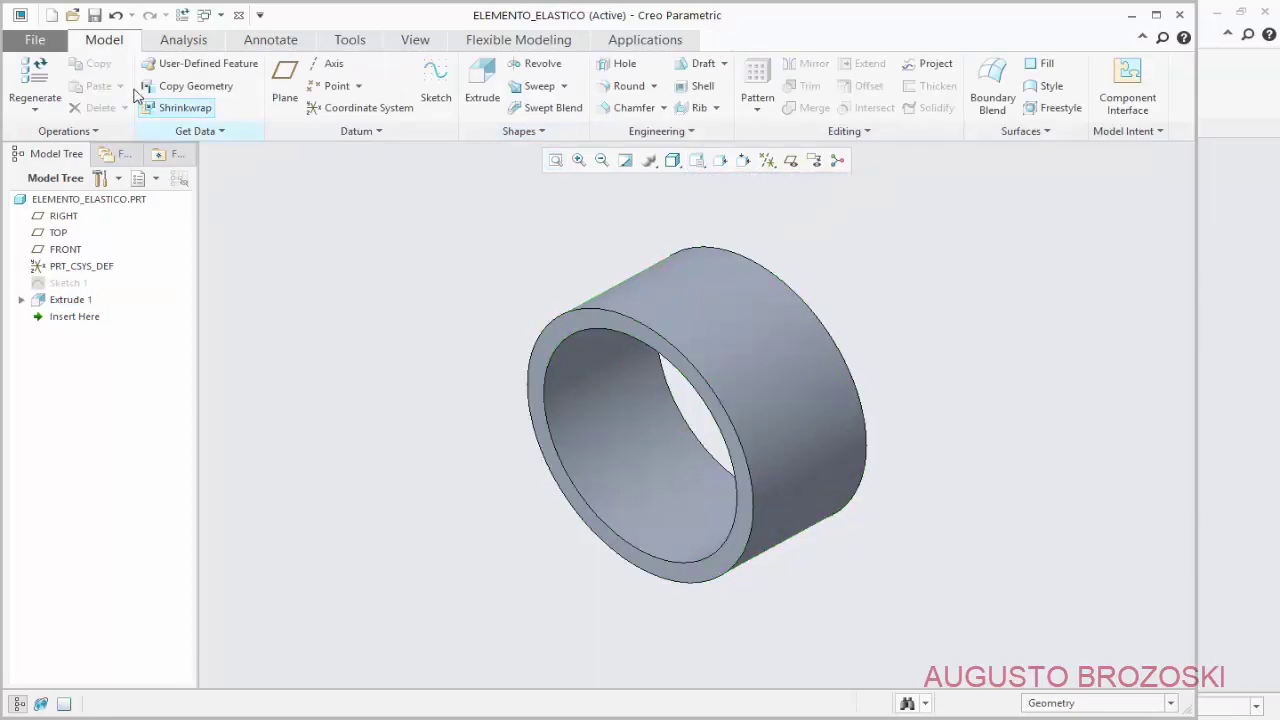
left_click(94, 15)
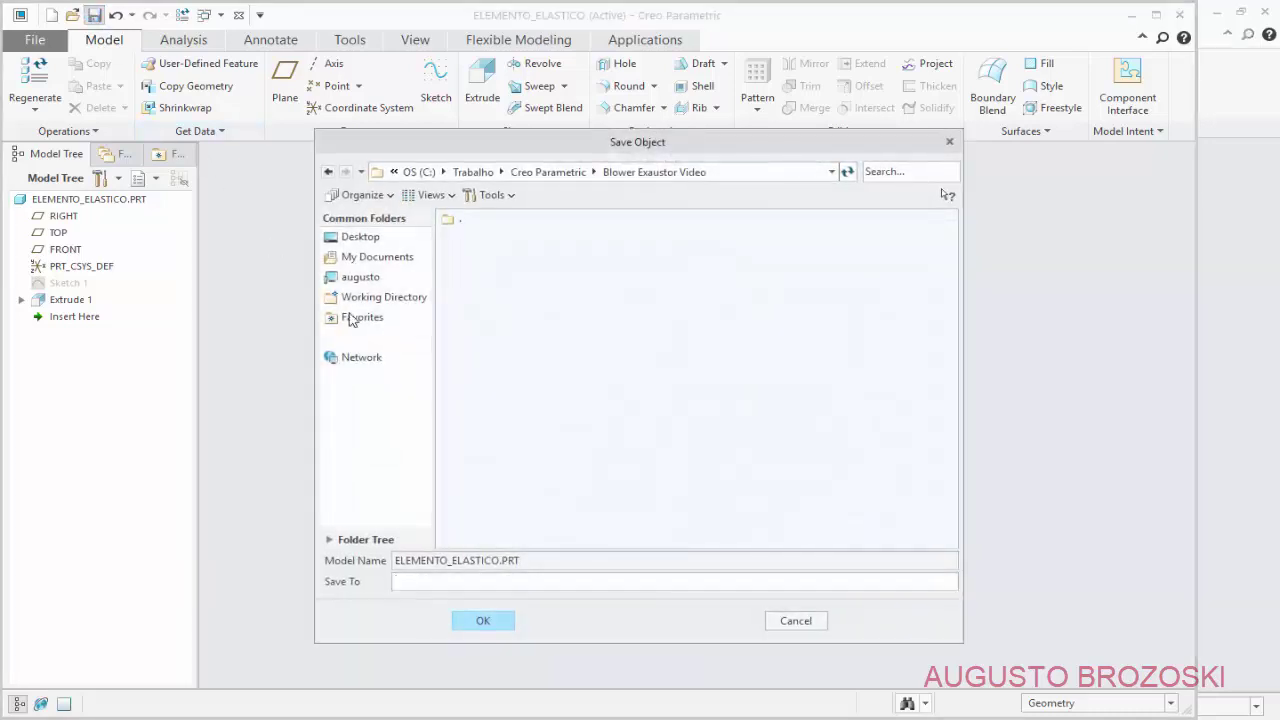
left_click(485, 622)
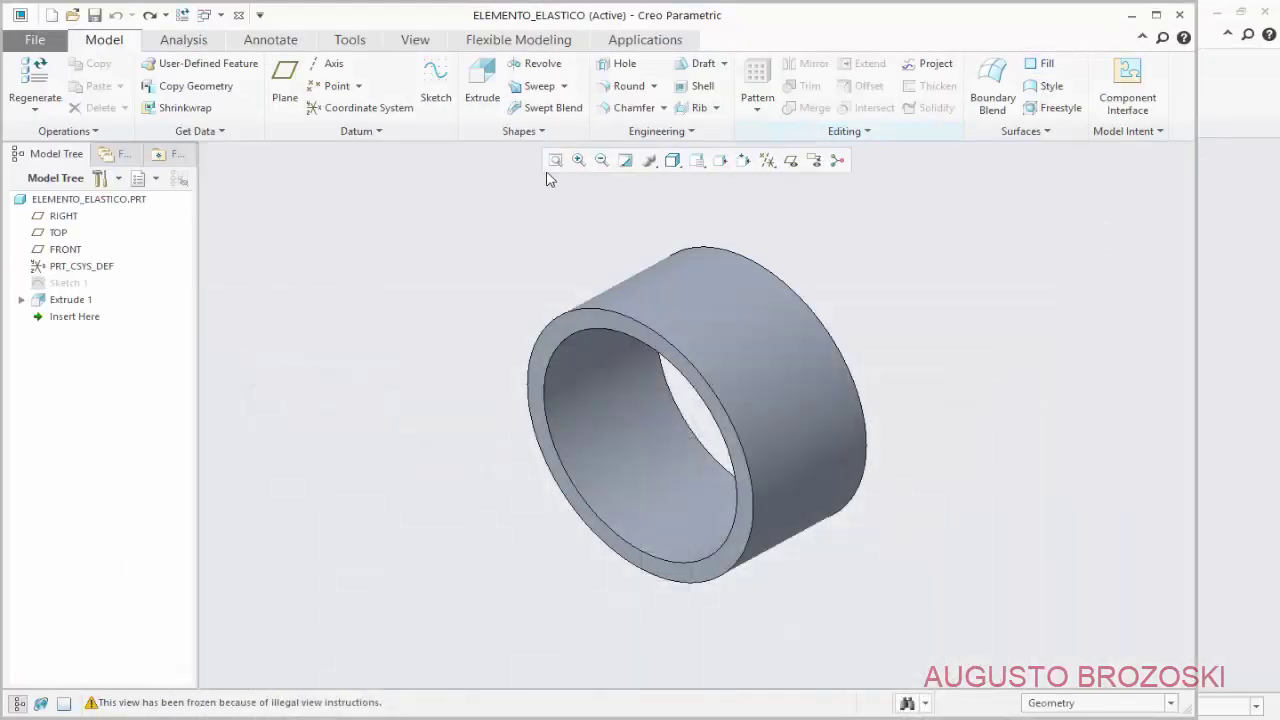
- Start a sketch on the FRONT plane with RIGHT as the right-facing reference, datum planes hidden, model clipped at the sketch plane, in 2D view
left_click(430, 84)
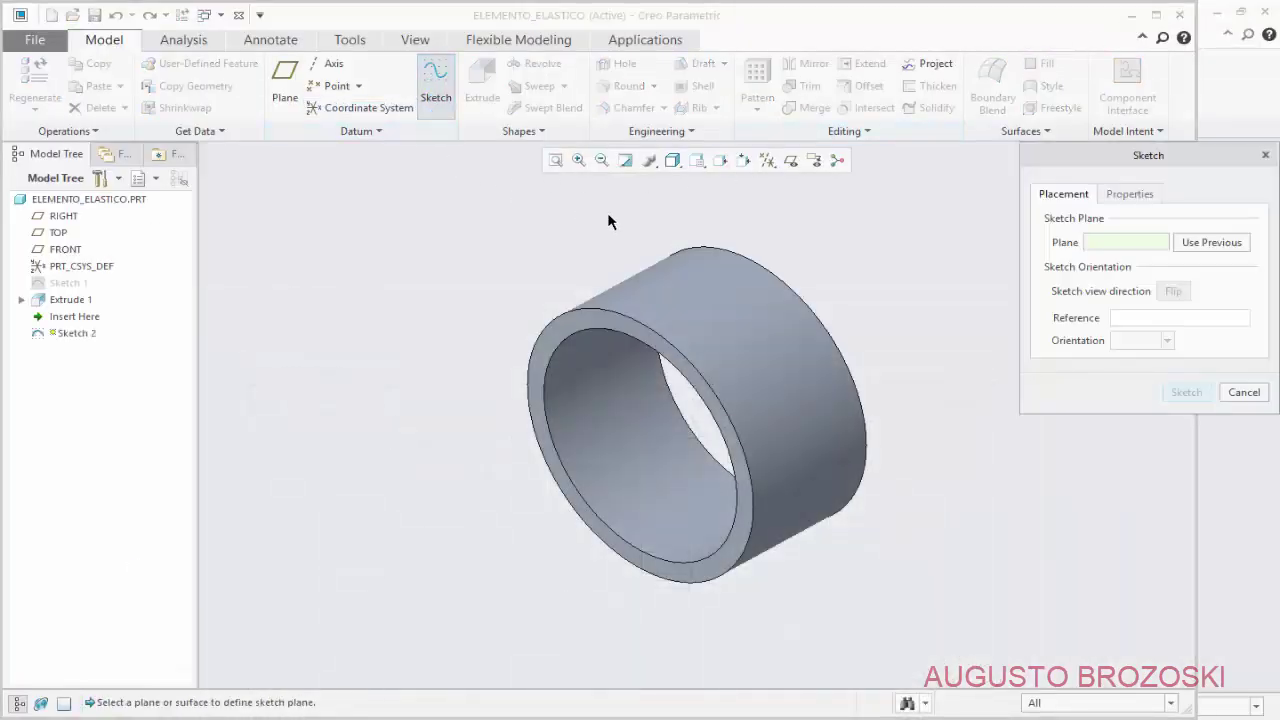
left_click(790, 161)
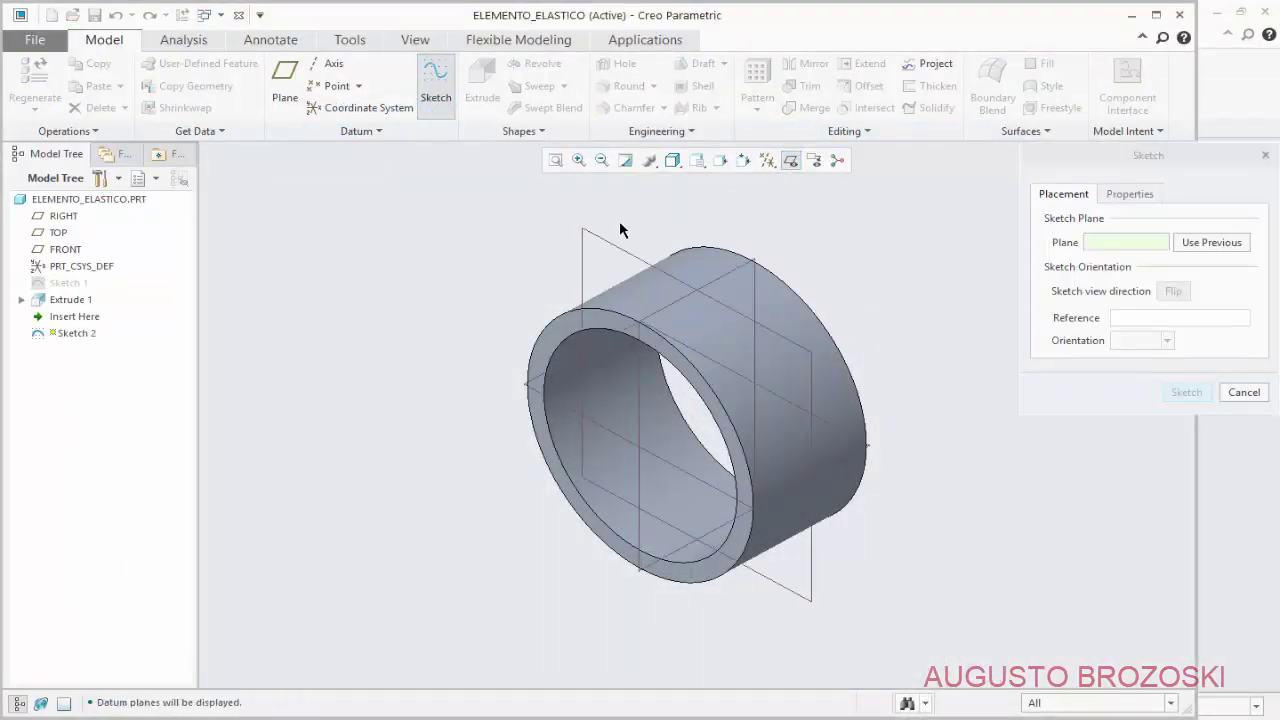
left_click(600, 242)
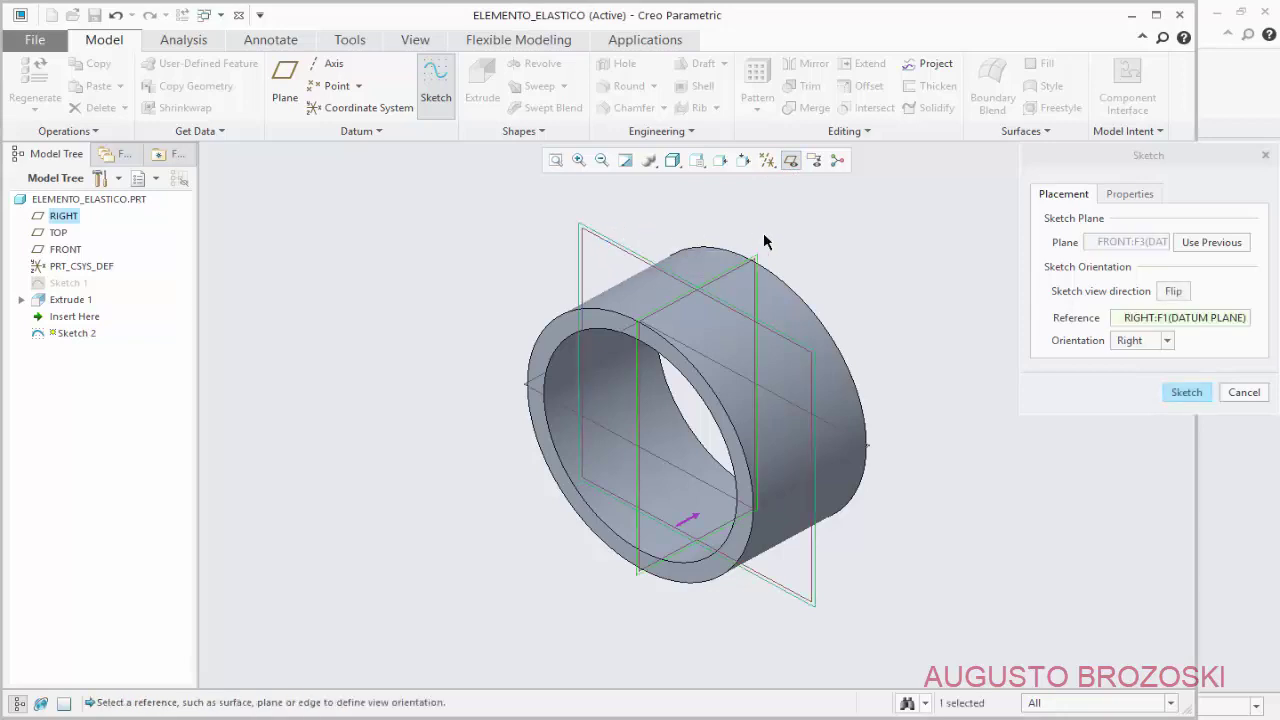
left_click(1185, 393)
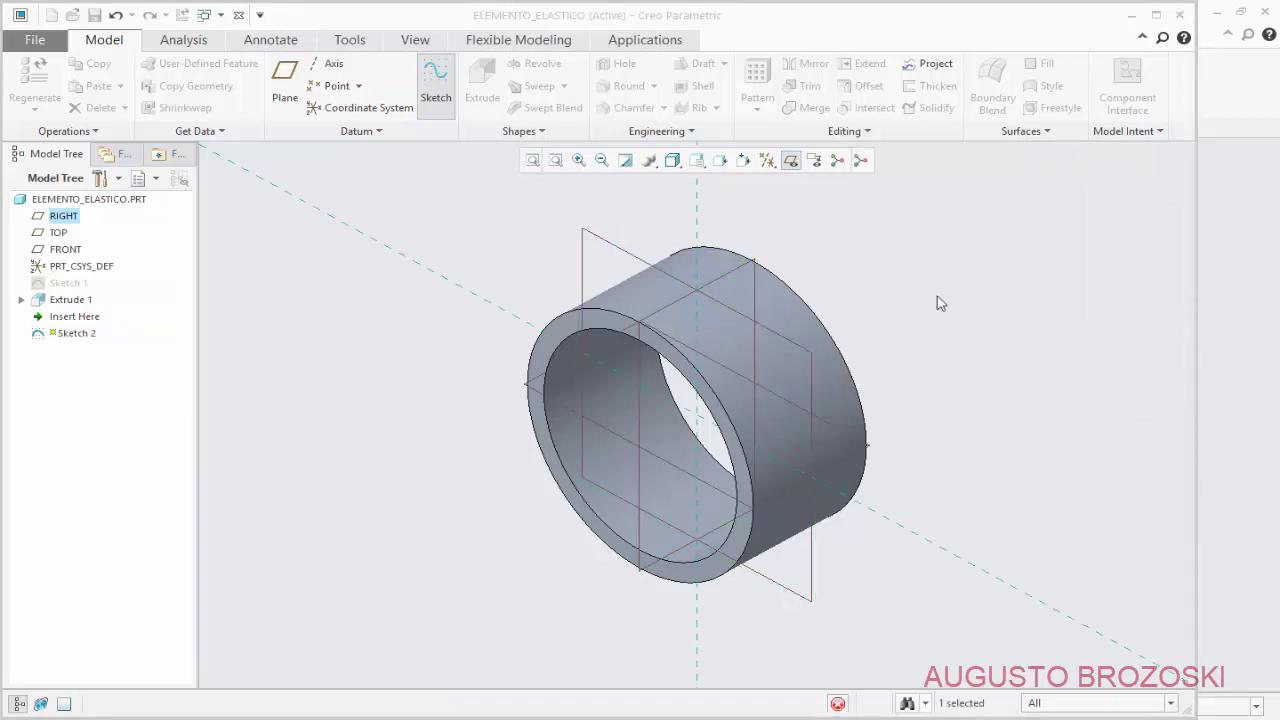
left_click(752, 170)
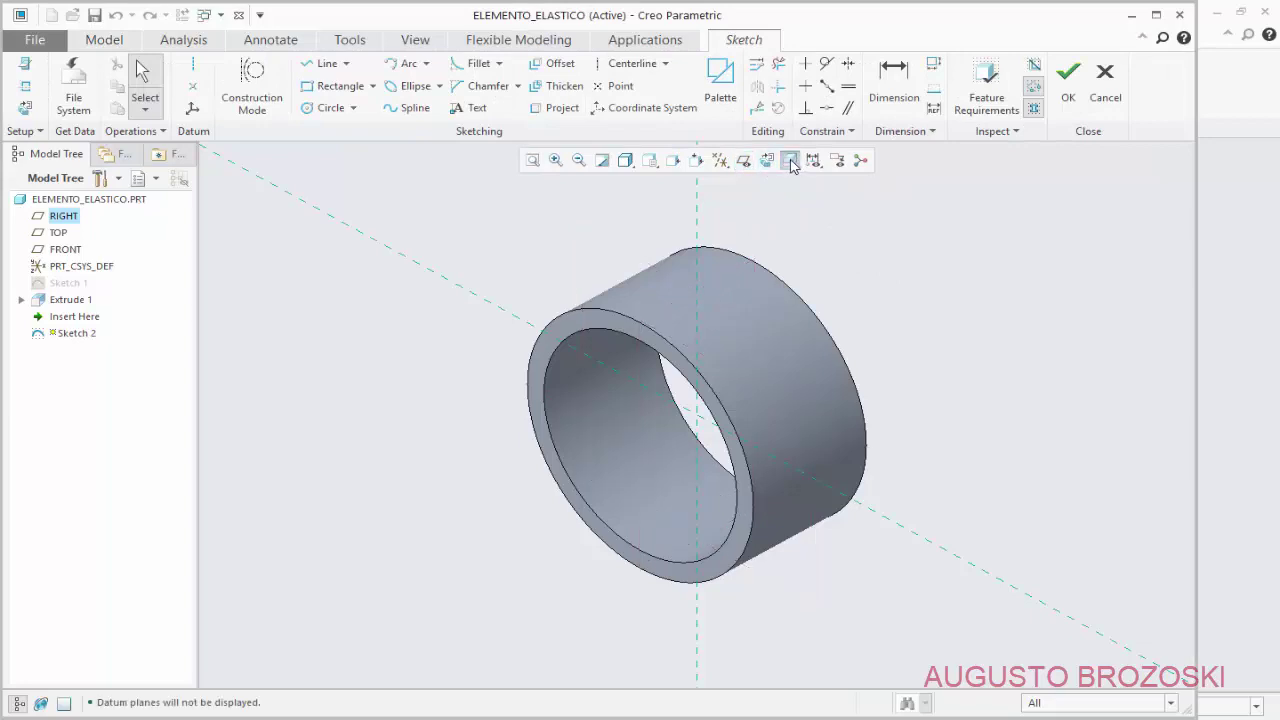
left_click(790, 161)
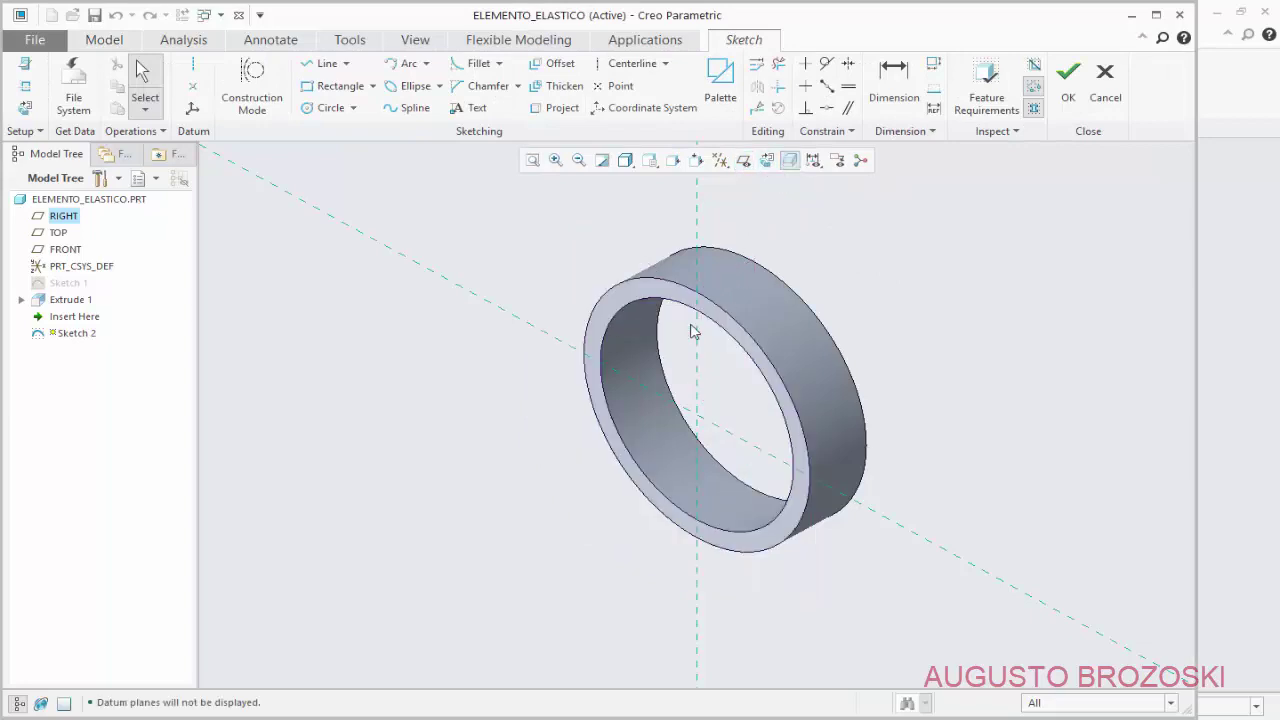
left_click(767, 162)
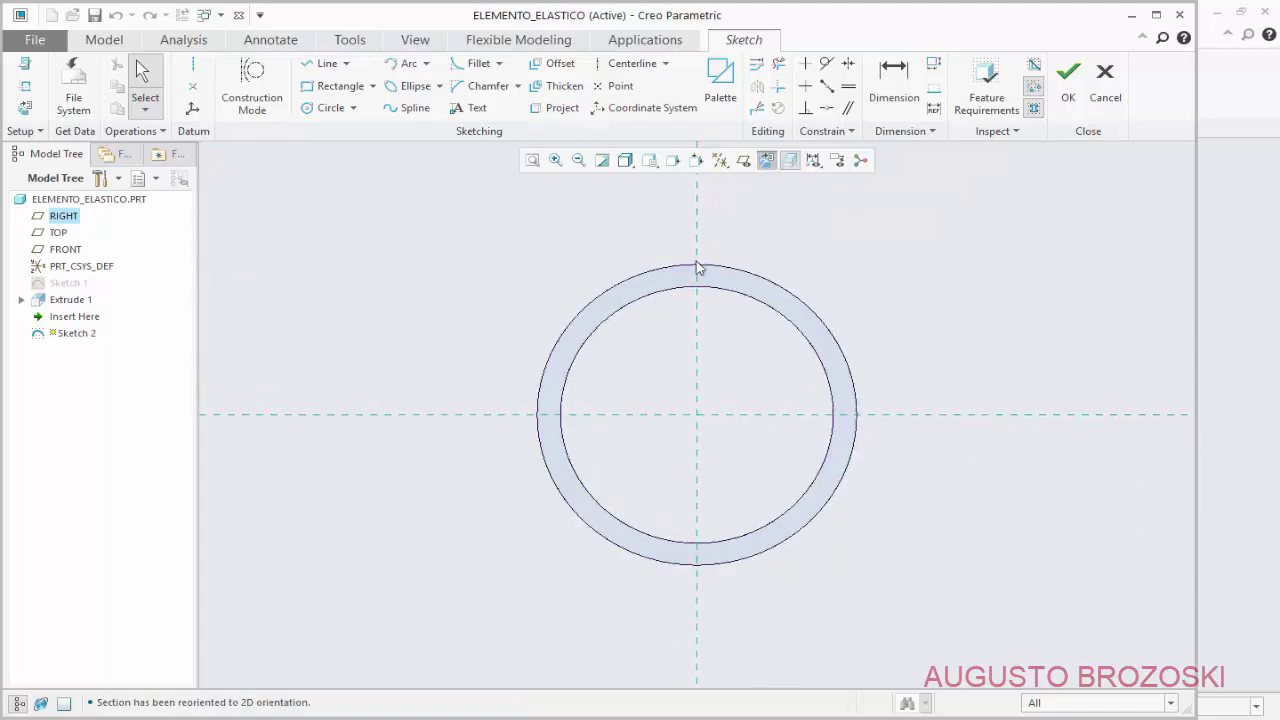
- Sketch a circle centred on the origin that surrounds the ring, nearly twice the ring's outer diameter
scroll(720, 240, "down", 2)
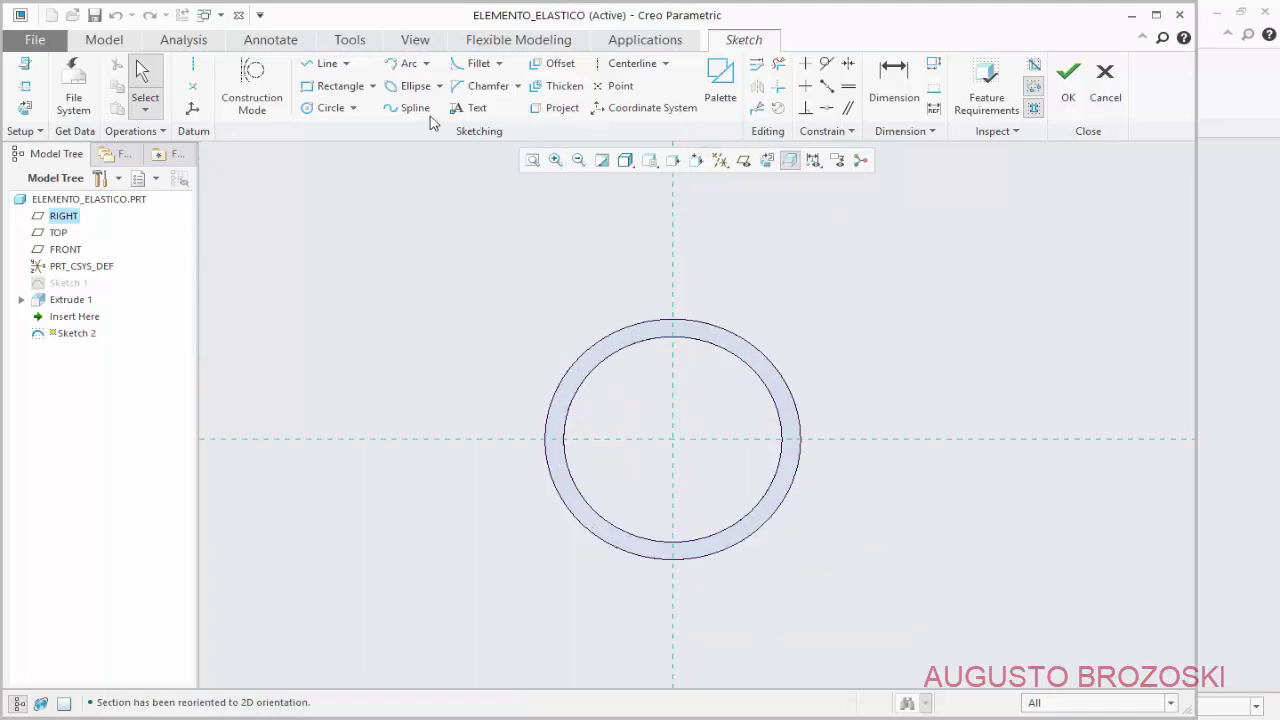
left_click(330, 108)
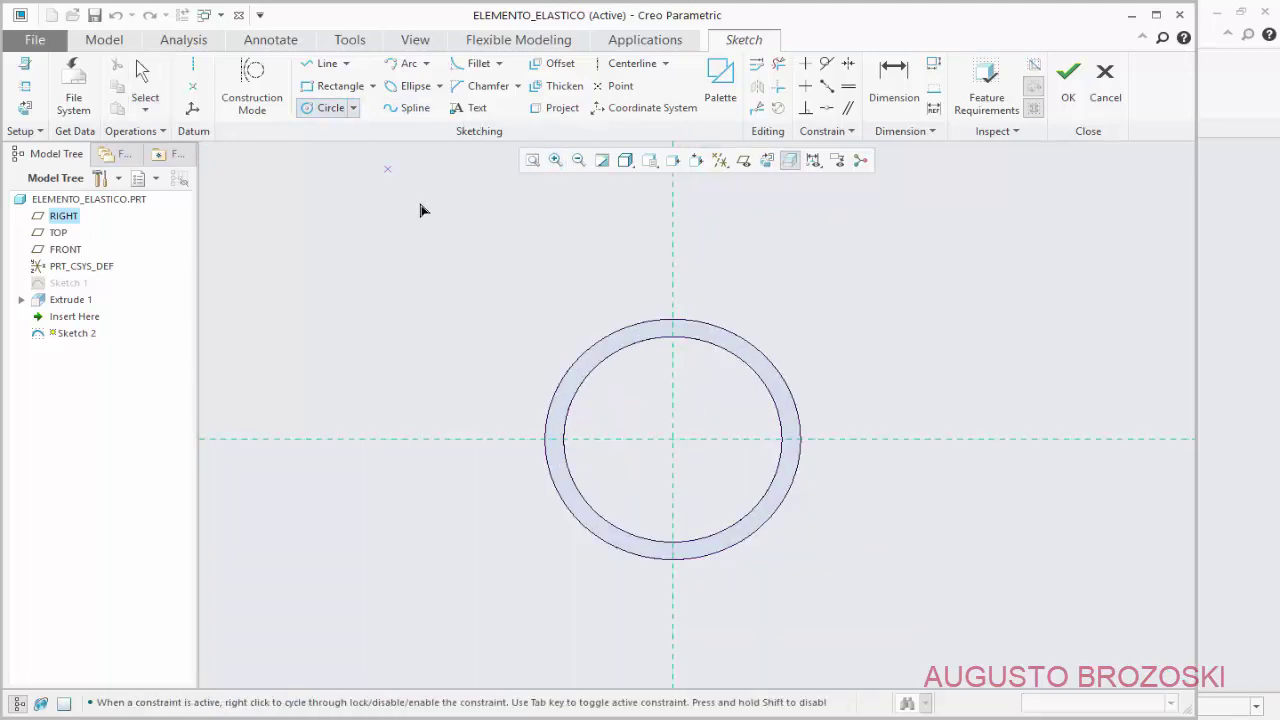
left_click(672, 438)
left_click(688, 220)
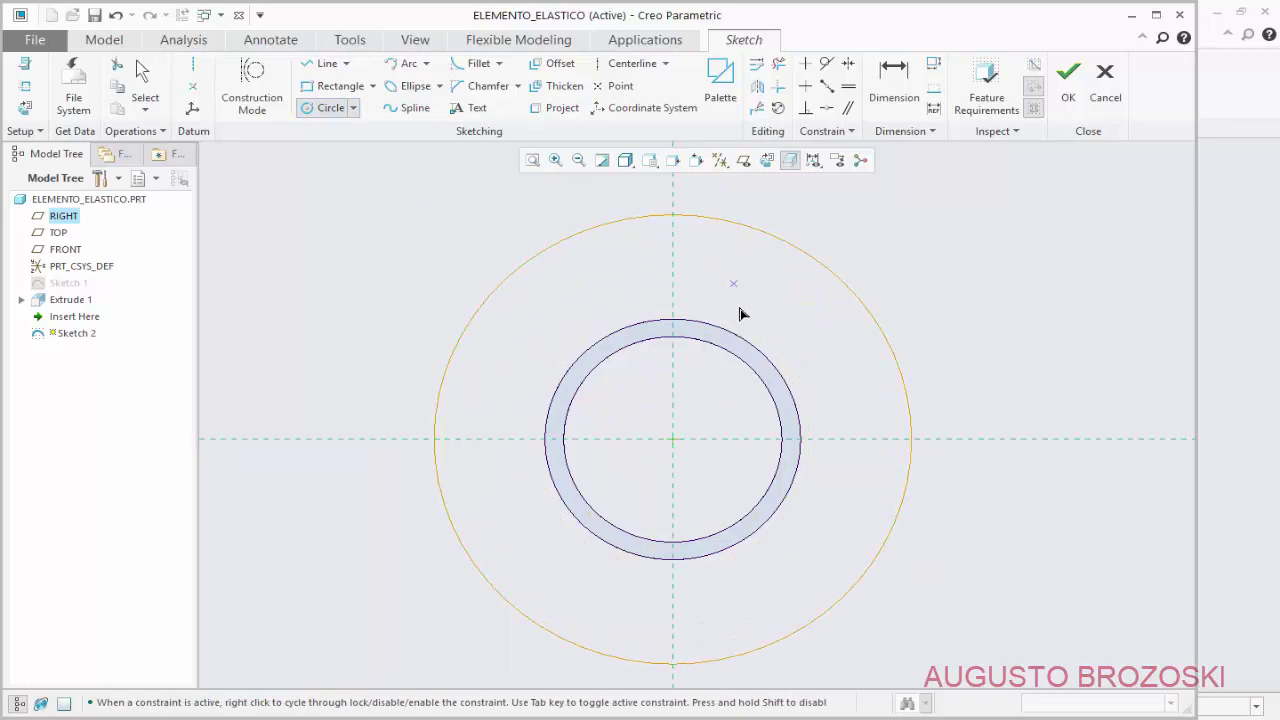